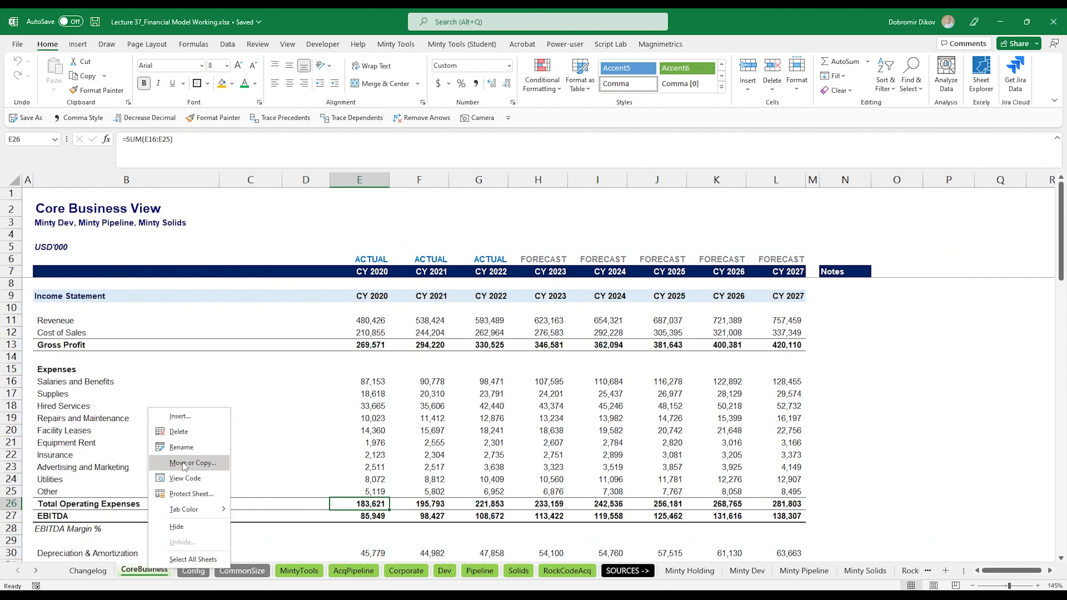
# Create a copy of the CoreBusiness sheet placed before CoreBusiness in the same workbook.
pyautogui.click(177, 463)
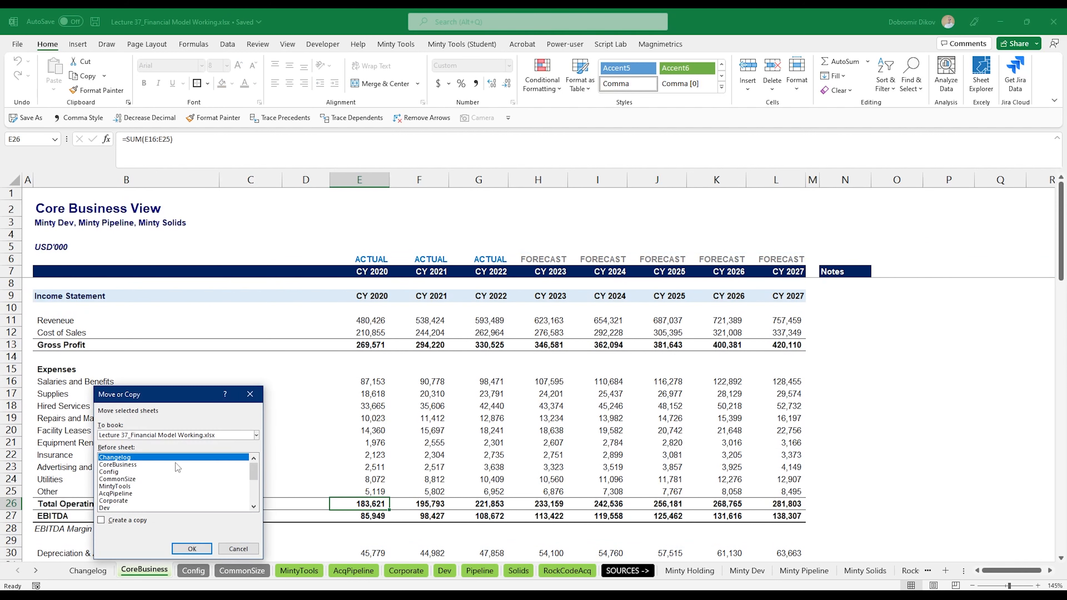
pyautogui.click(120, 466)
pyautogui.click(117, 520)
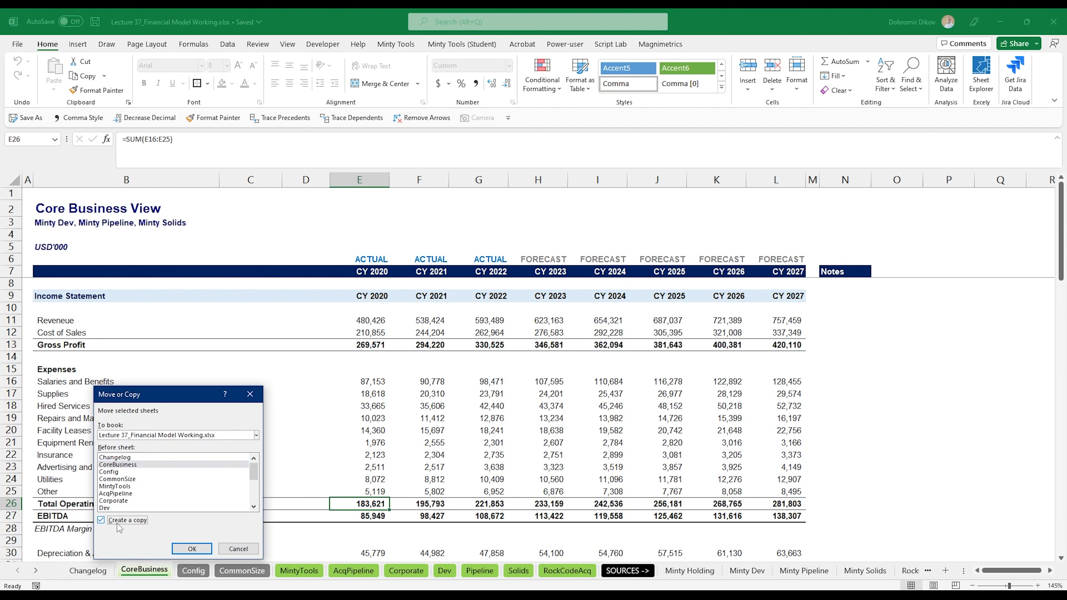
pyautogui.click(192, 549)
# Rename the copied sheet as "Revenue & Margins".
pyautogui.doubleClick(158, 572)
pyautogui.write('Revenue')
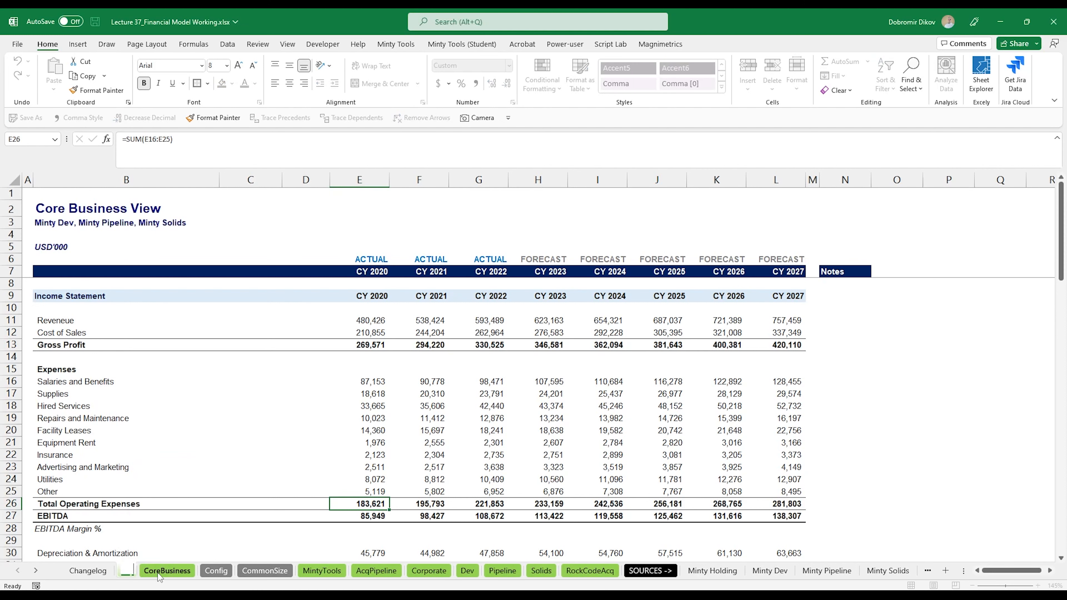
pyautogui.write(' & Margi')
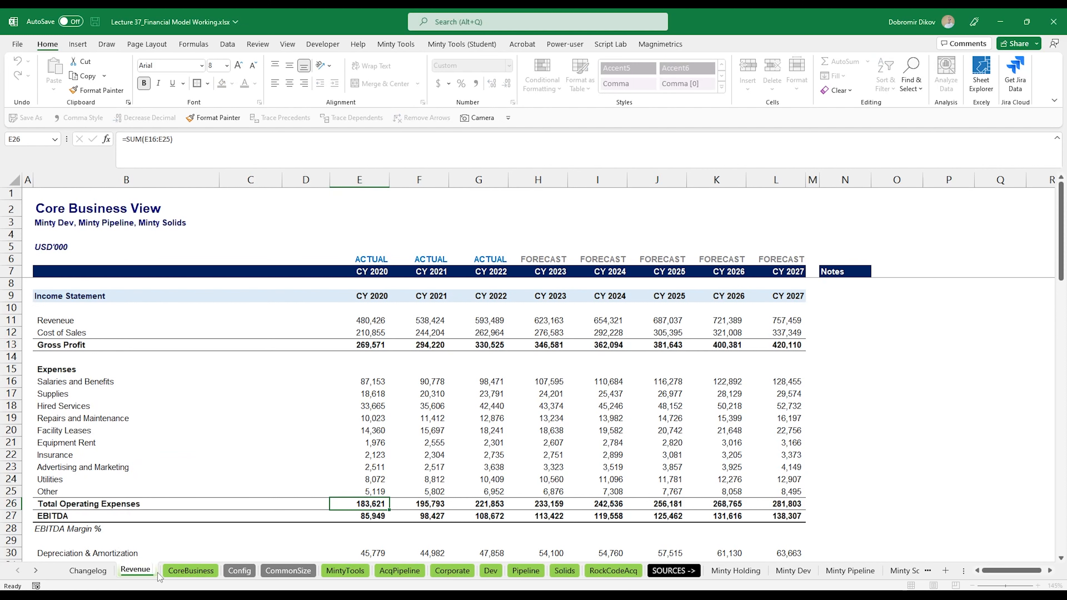
pyautogui.write('ns')
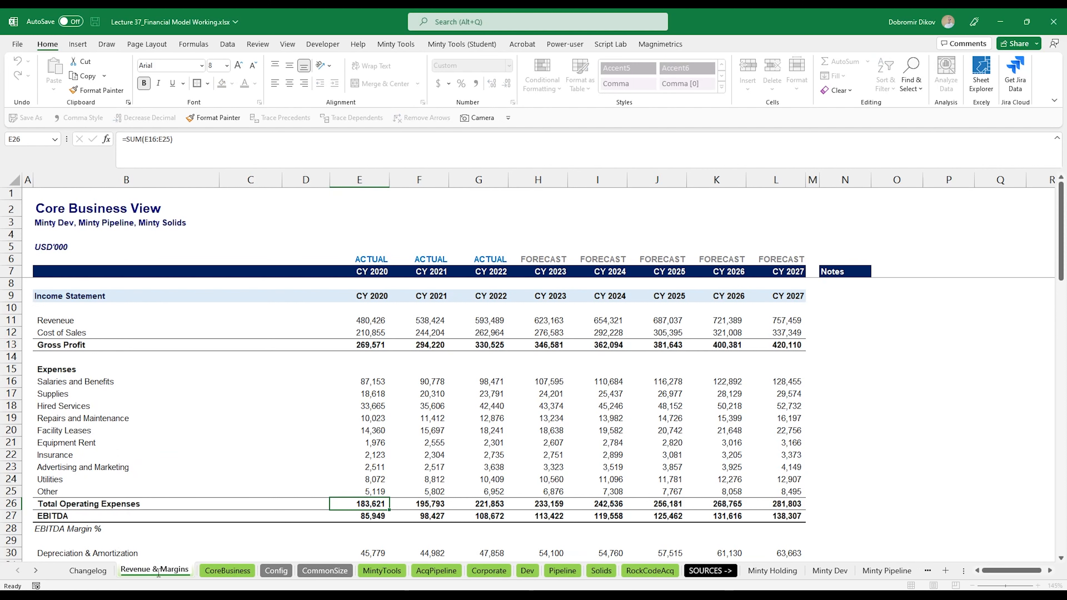
# Set the sheet title in B2 to "Revenue & Margins" and the subtitle in B3 to "Minty".
pyautogui.click(64, 212)
pyautogui.write('Revenue ')
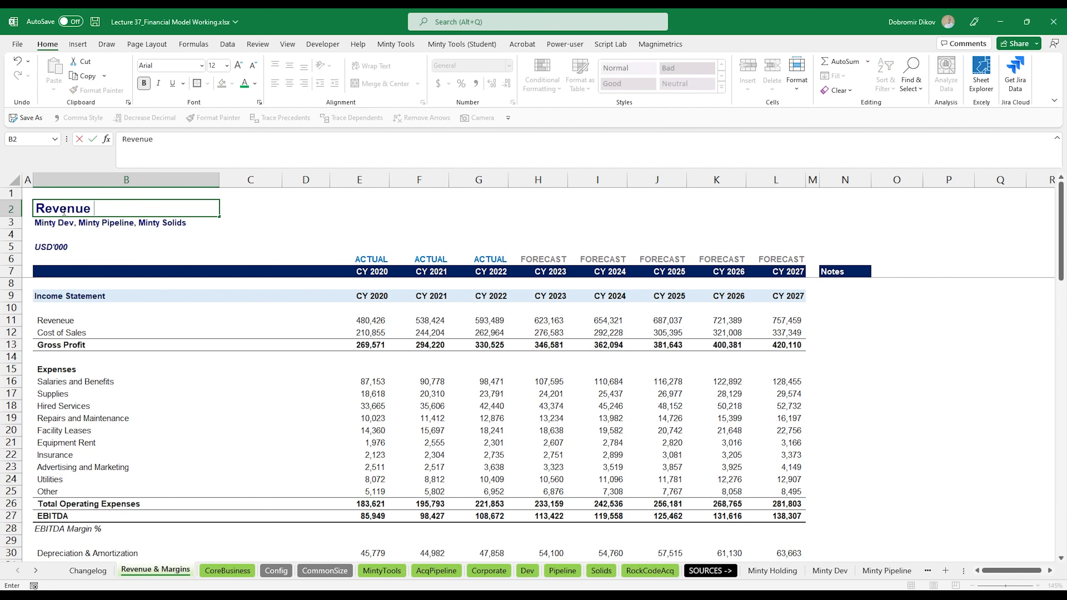
pyautogui.write('& Margins')
pyautogui.press('Return')
pyautogui.write('Minty')
pyautogui.press('Return')
# Delete the copied income statement rows from row 10 downward, keeping the header row 9.
pyautogui.moveTo(11, 308); pyautogui.dragTo(61, 538)
pyautogui.hotkey('ctrl', '-')
pyautogui.press('Up')
pyautogui.press('Up')
pyautogui.press('Up')
pyautogui.press('Up')
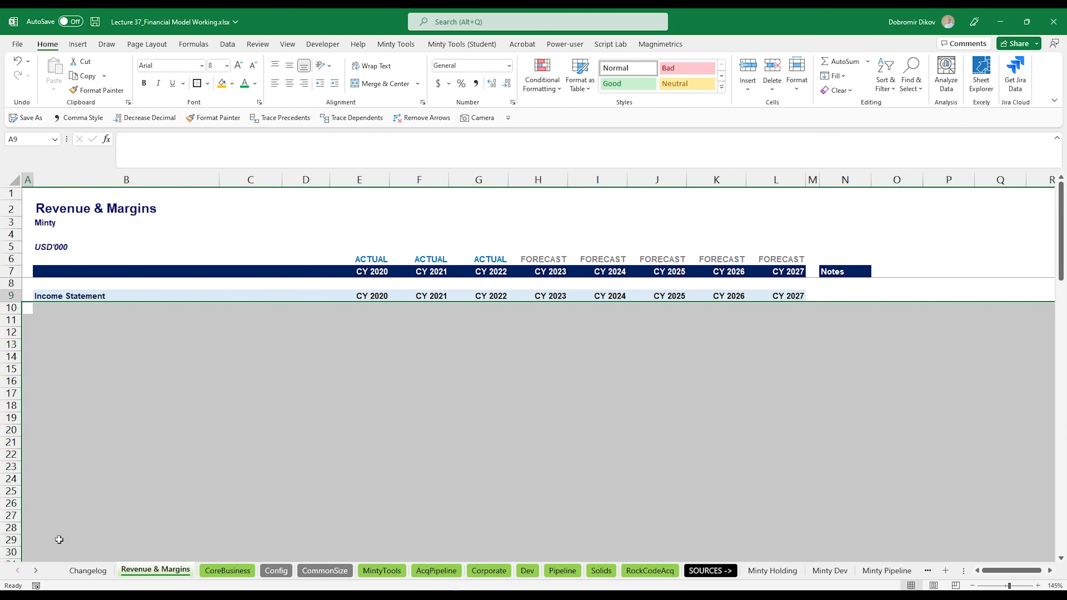
# Replace the section heading in B9 with "Revenue".
pyautogui.press('Right')
pyautogui.press('Down')
pyautogui.press('Down')
pyautogui.press('Down')
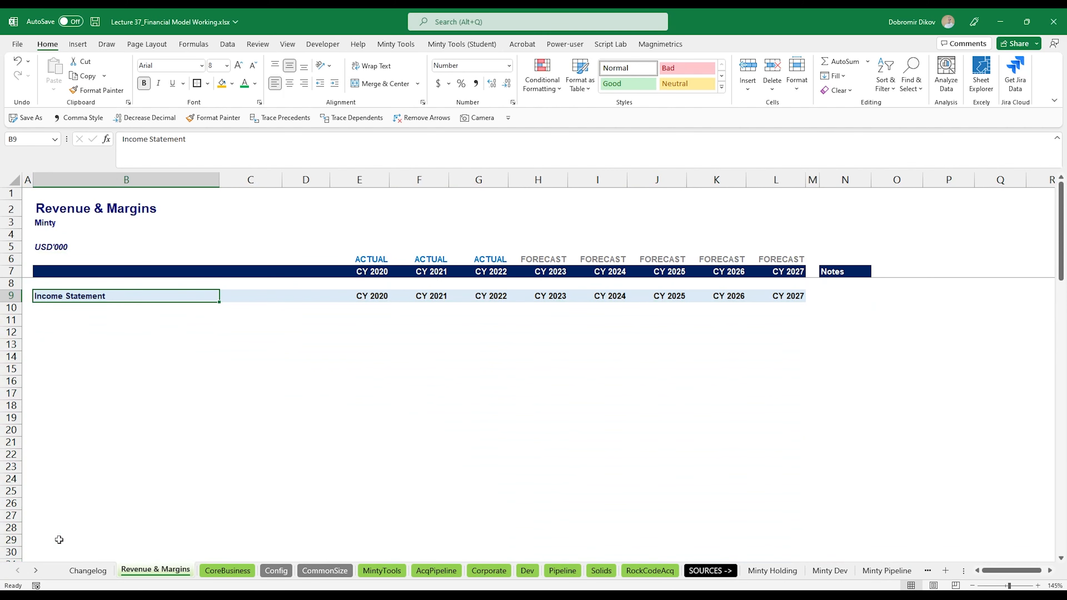
pyautogui.write('Revenue')
pyautogui.press('Return')
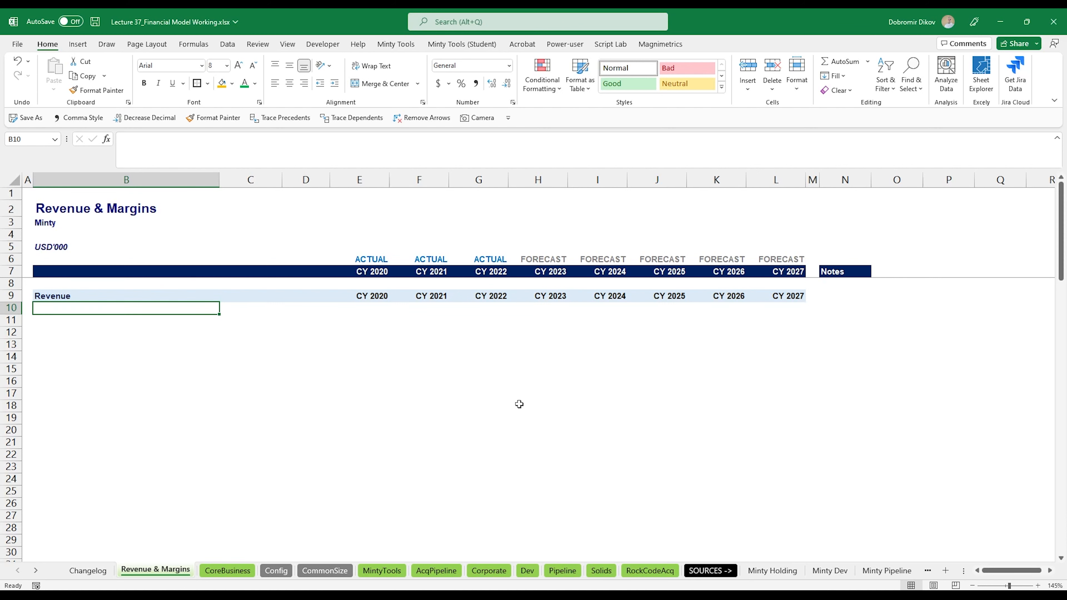
# Copy the six model item names from Config B10:B15 into the Revenue & Margins sheet starting at B10.
pyautogui.click(272, 572)
pyautogui.moveTo(68, 310); pyautogui.dragTo(62, 364)
pyautogui.hotkey('ctrl', 'c')
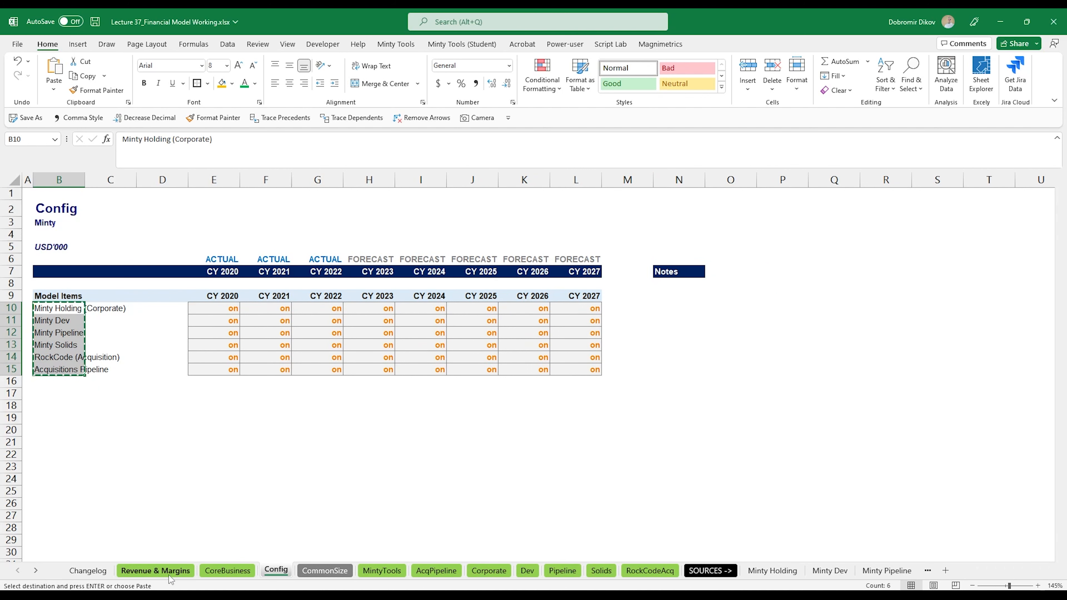
pyautogui.click(155, 570)
pyautogui.hotkey('ctrl', 'v')
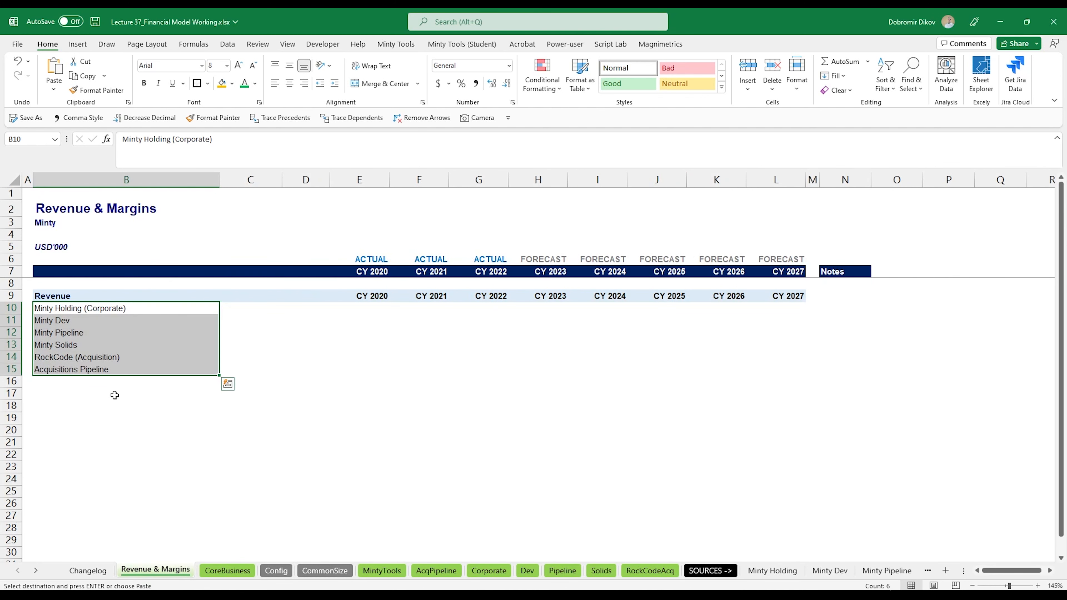
# Add "Minty Tools" as an extra row label in B16 beneath Acquisitions Pipeline.
pyautogui.click(52, 379)
pyautogui.write('Minty')
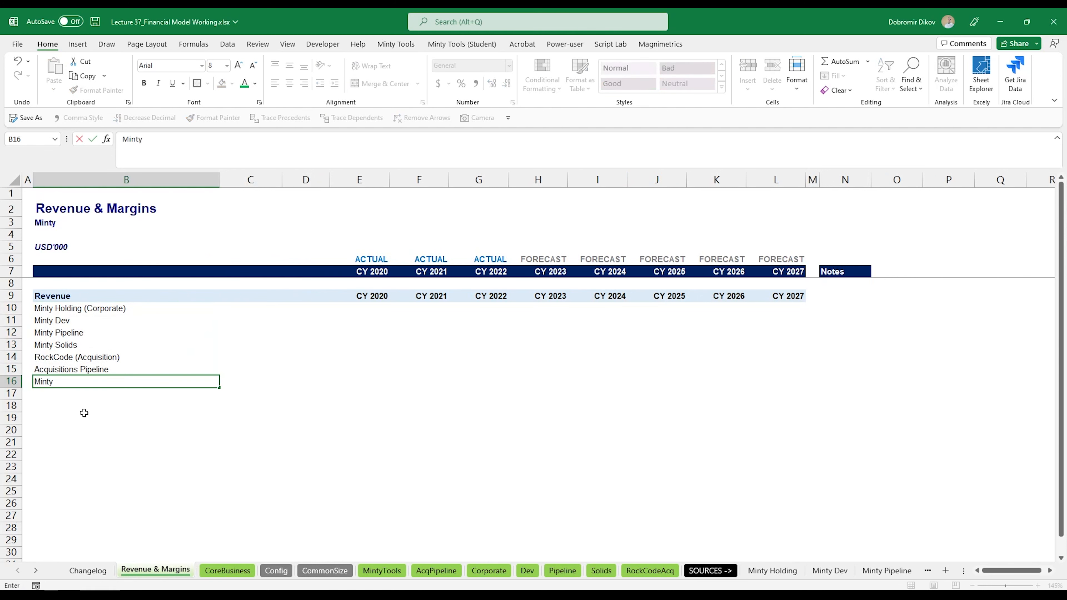
pyautogui.press('Return')
# Enter the CY 2020 Minty Holding revenue formula =IF(Config!E$10="on",Corporate!E113,0) in E10.
pyautogui.press('Up')
pyautogui.press('Up')
pyautogui.press('Up')
pyautogui.press('Up')
pyautogui.press('Up')
pyautogui.press('Up')
pyautogui.press('Up')
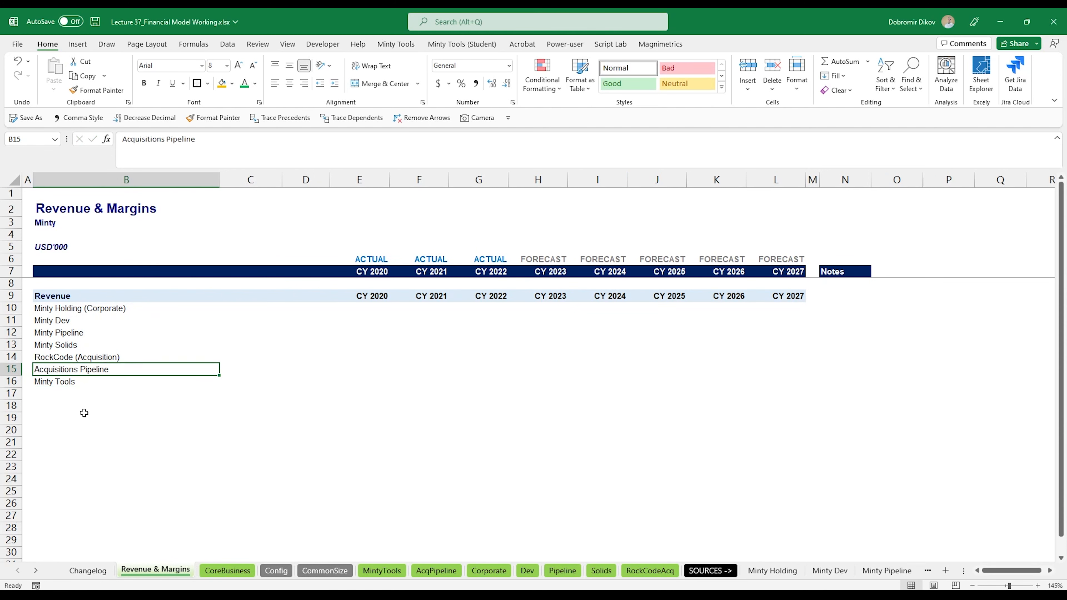
pyautogui.press('Right')
pyautogui.press('Right')
pyautogui.press('Right')
pyautogui.write('=IF(')
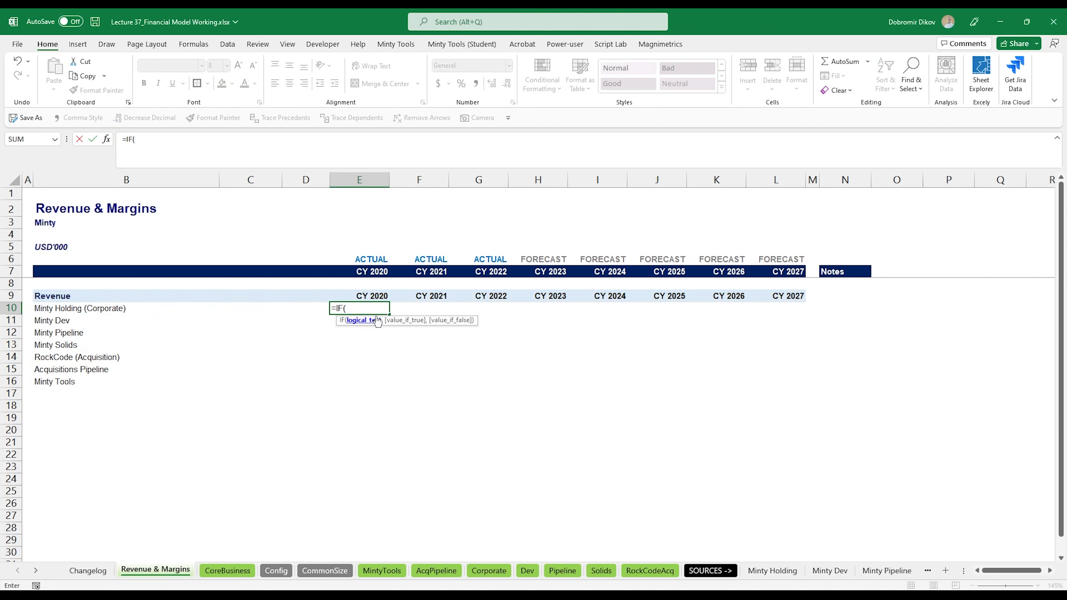
pyautogui.click(275, 571)
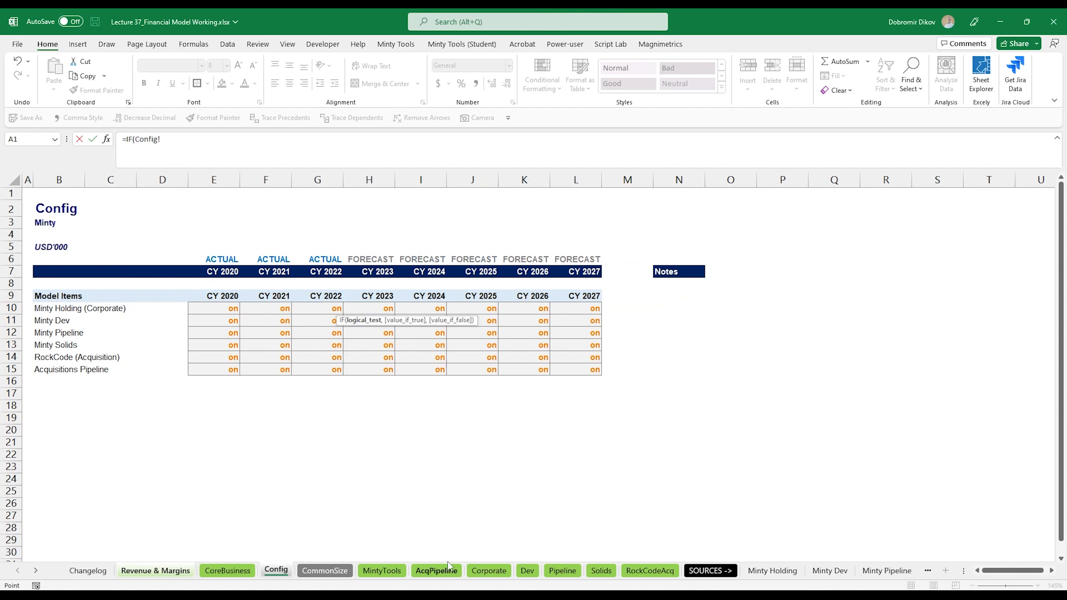
pyautogui.click(206, 309)
pyautogui.write('="on')
pyautogui.write(',')
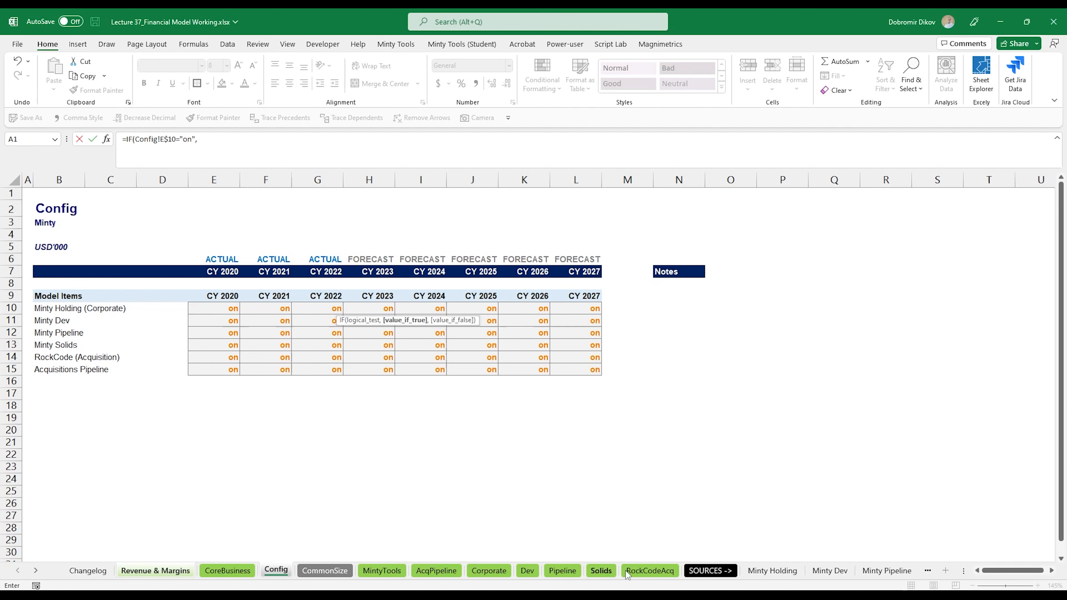
pyautogui.click(488, 570)
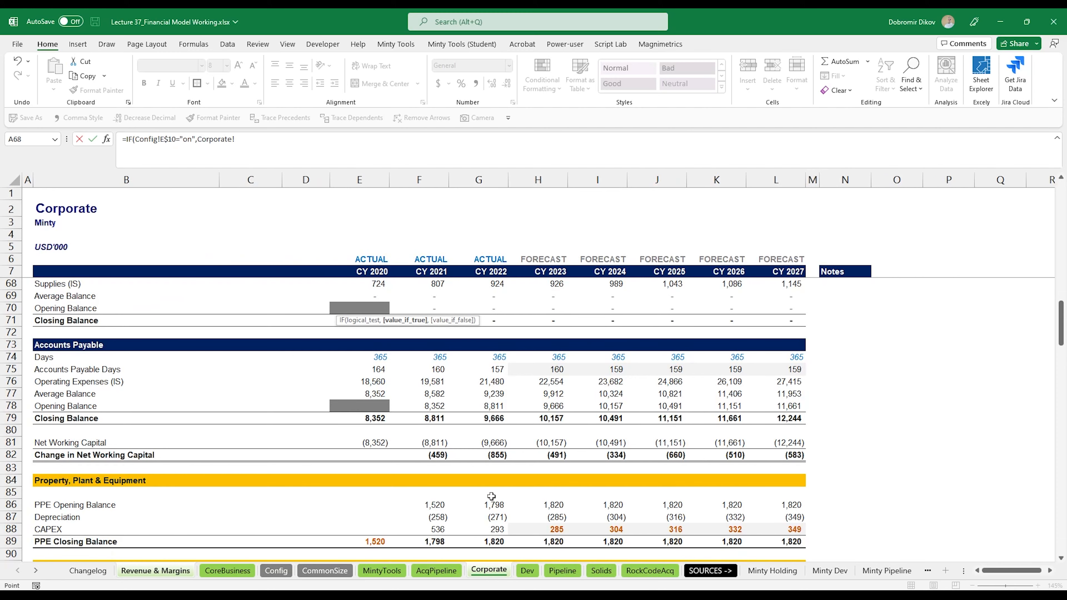
pyautogui.scroll(3, 488, 505)
pyautogui.scroll(-8, 457, 509)
pyautogui.scroll(-7, 457, 509)
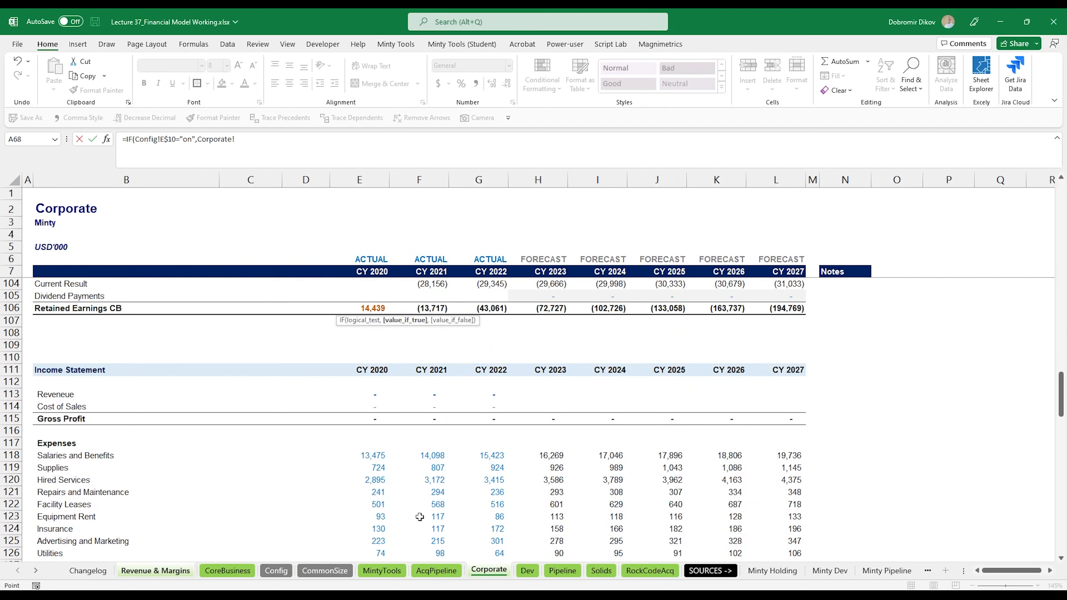
pyautogui.click(370, 395)
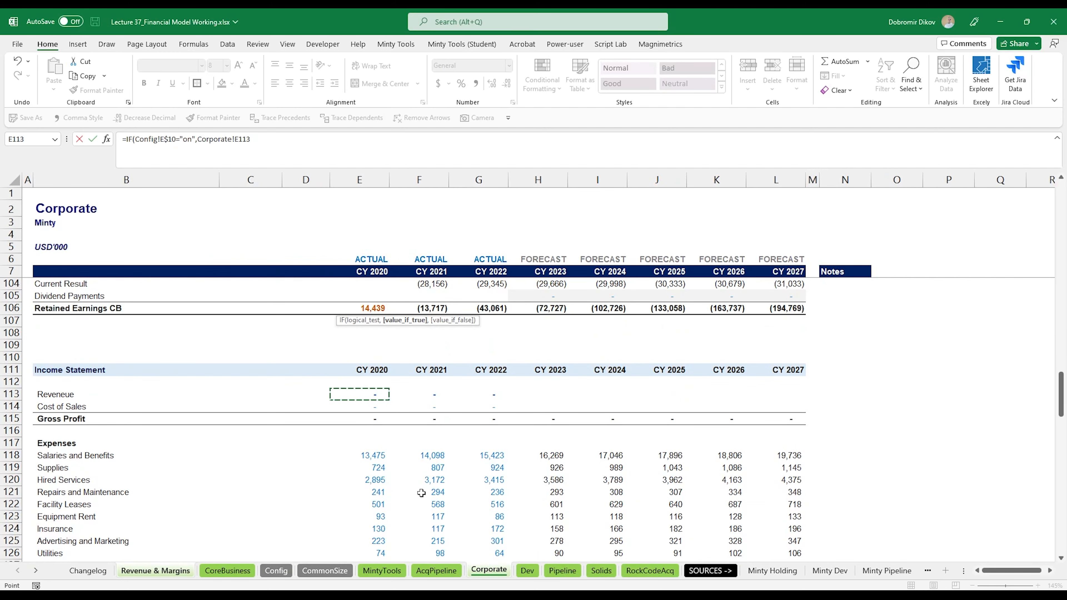
pyautogui.write(',0')
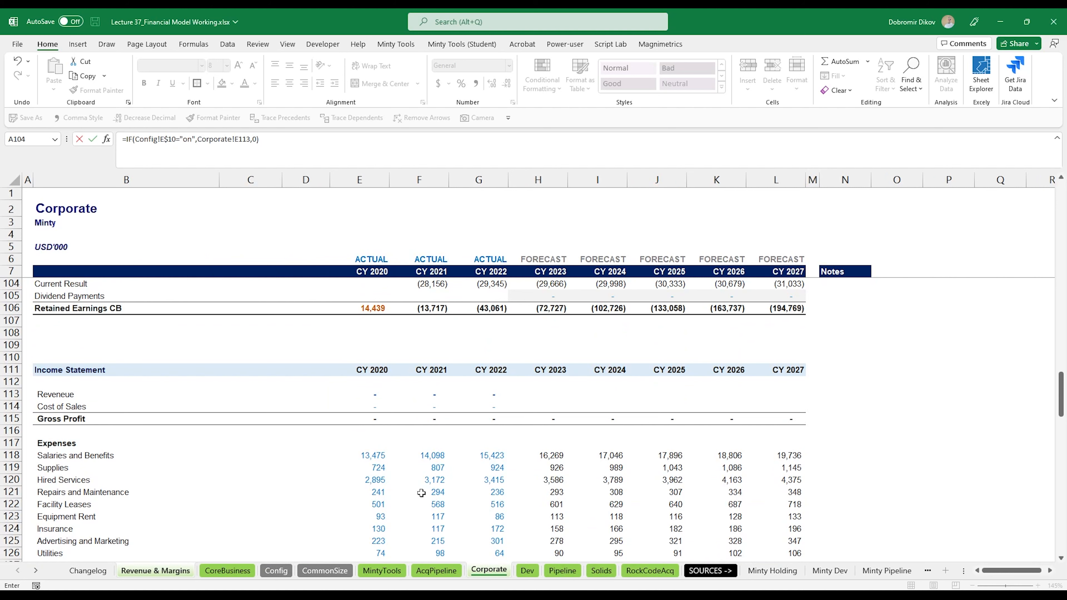
pyautogui.press('Return')
pyautogui.press('Up')
pyautogui.press('Down')
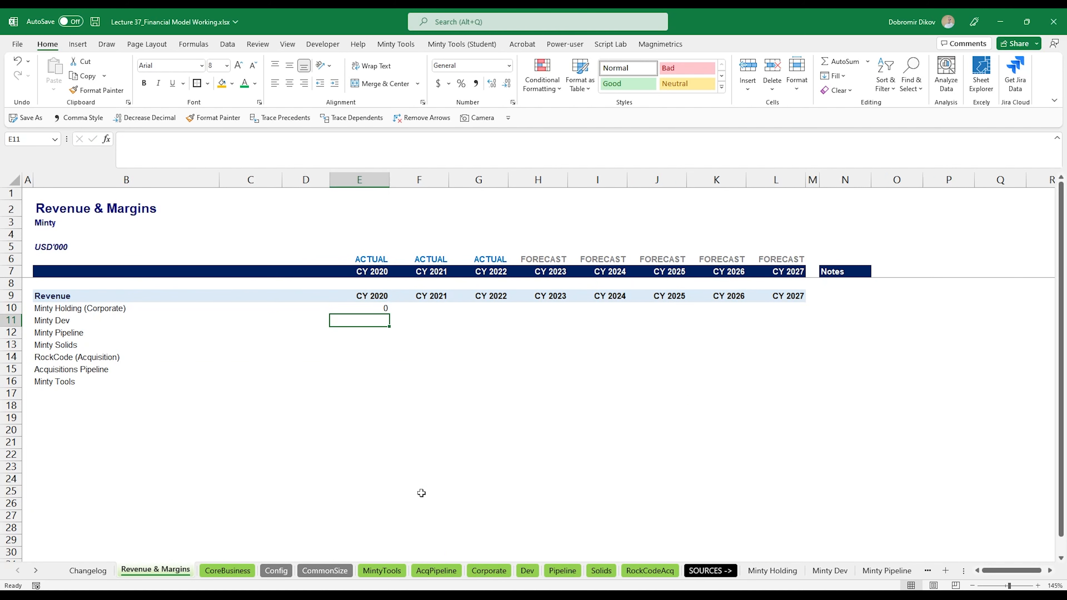
# Enter the CY 2020 Minty Dev revenue formula =IF(Config!E$11="on",Dev!E114,0) in E11.
pyautogui.write('=IF(')
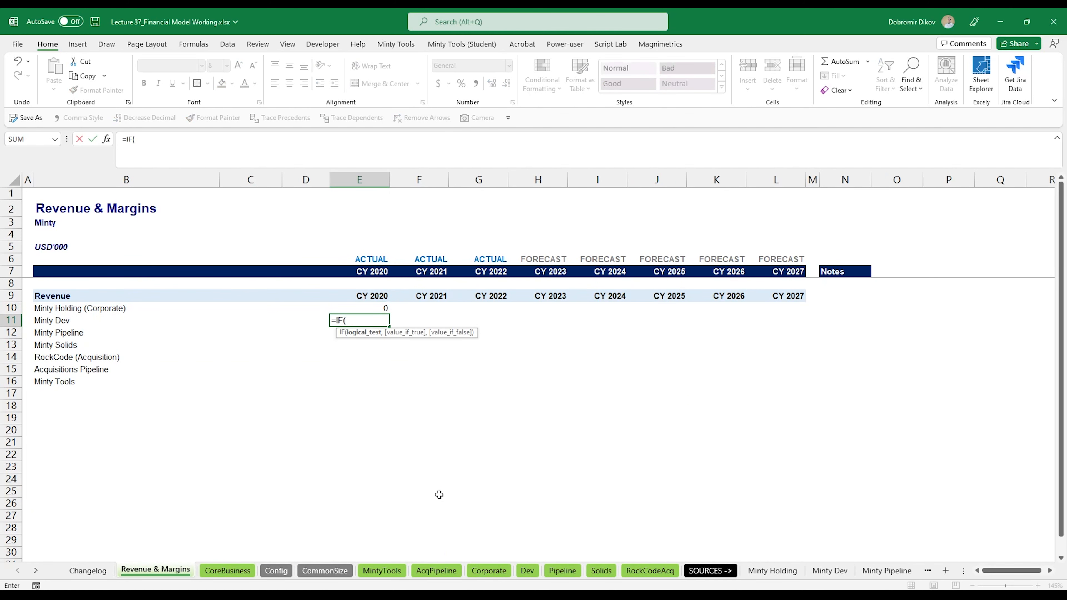
pyautogui.click(226, 570)
pyautogui.click(271, 568)
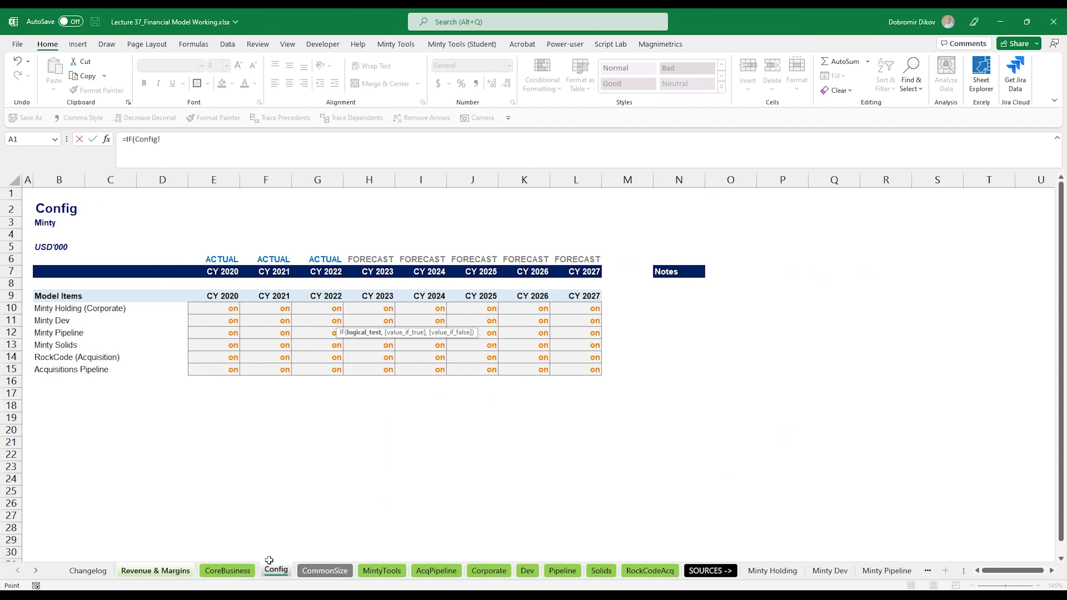
pyautogui.click(220, 324)
pyautogui.write('="on",')
pyautogui.click(527, 570)
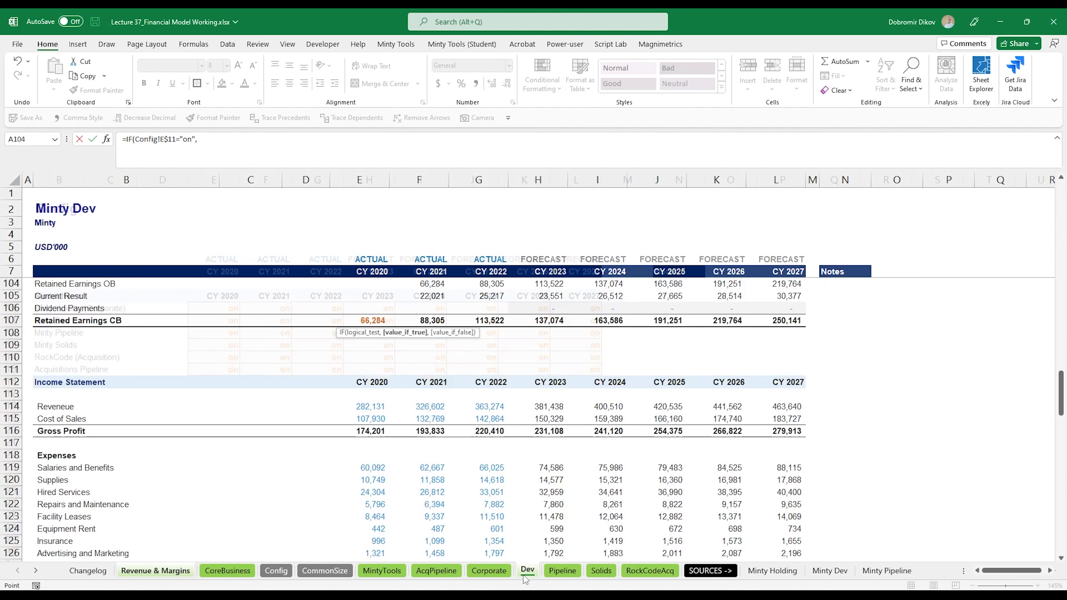
pyautogui.click(363, 407)
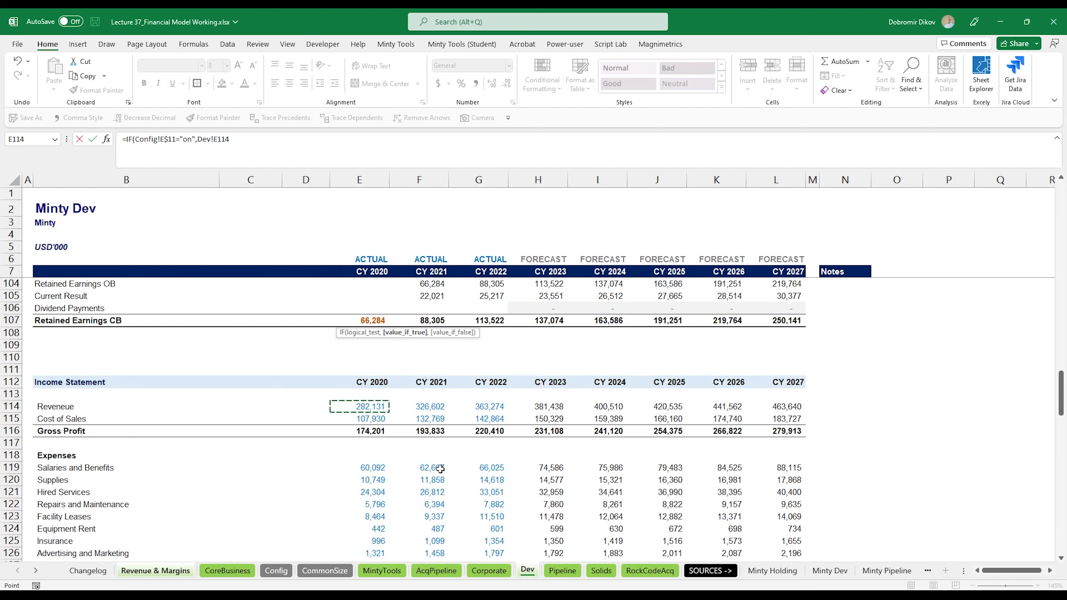
pyautogui.write(',0')
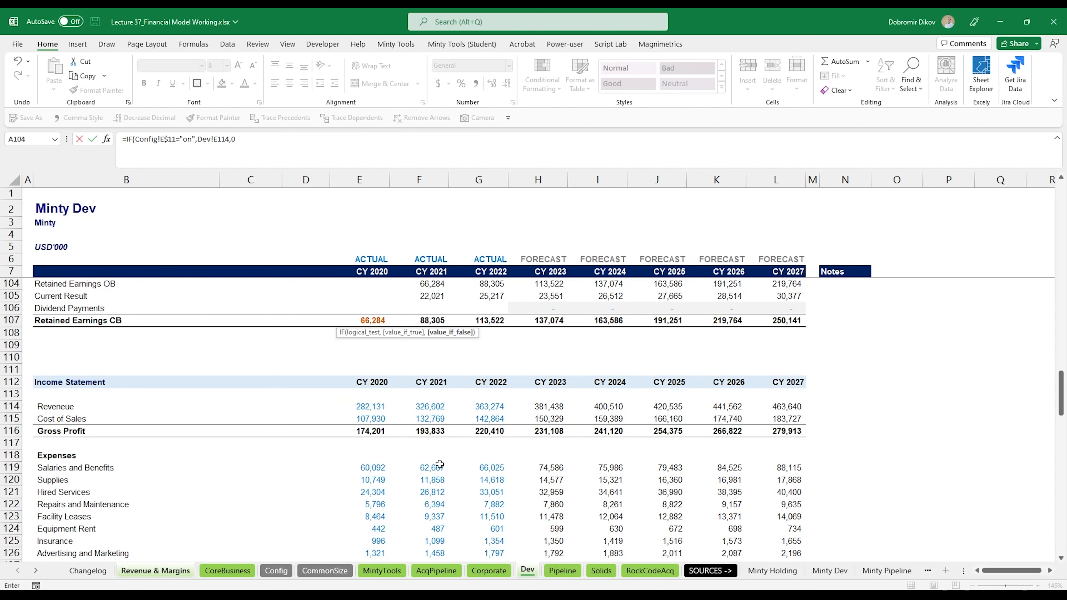
pyautogui.press('Return')
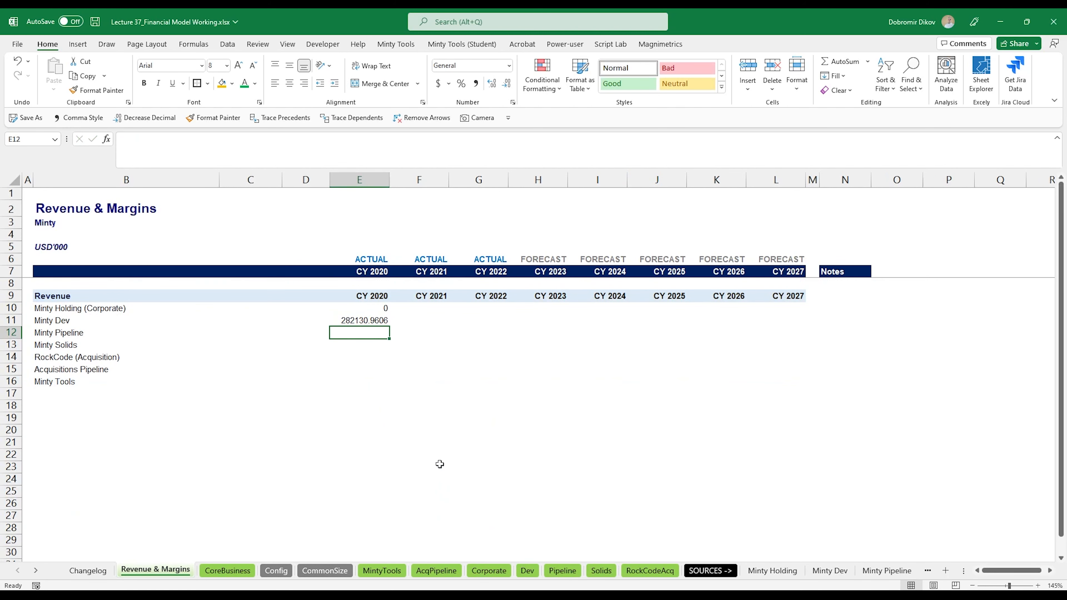
# Enter the CY 2020 Minty Pipeline revenue formula =IF(Config!E$12="on",Pipeline!E114,0) in E12.
pyautogui.write('=IF(')
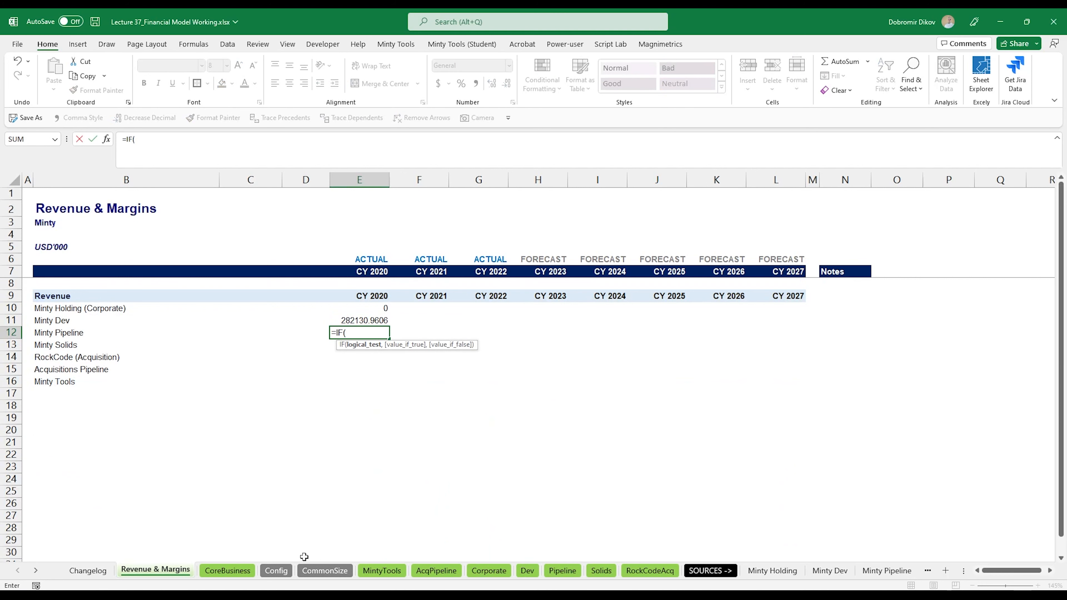
pyautogui.click(278, 570)
pyautogui.click(220, 334)
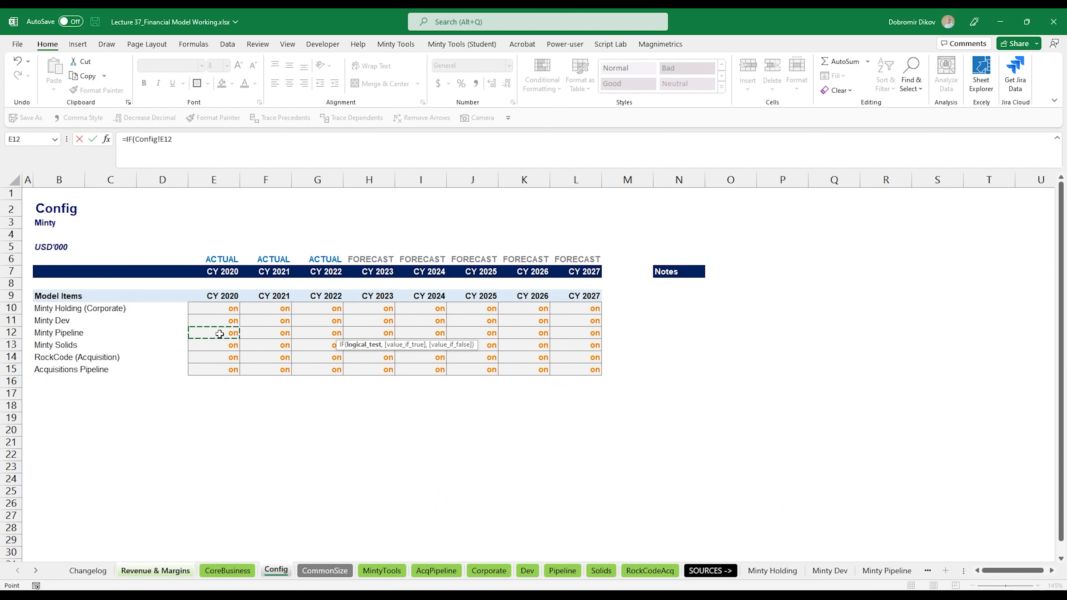
pyautogui.press('F4')
pyautogui.press('F4')
pyautogui.write('="on",')
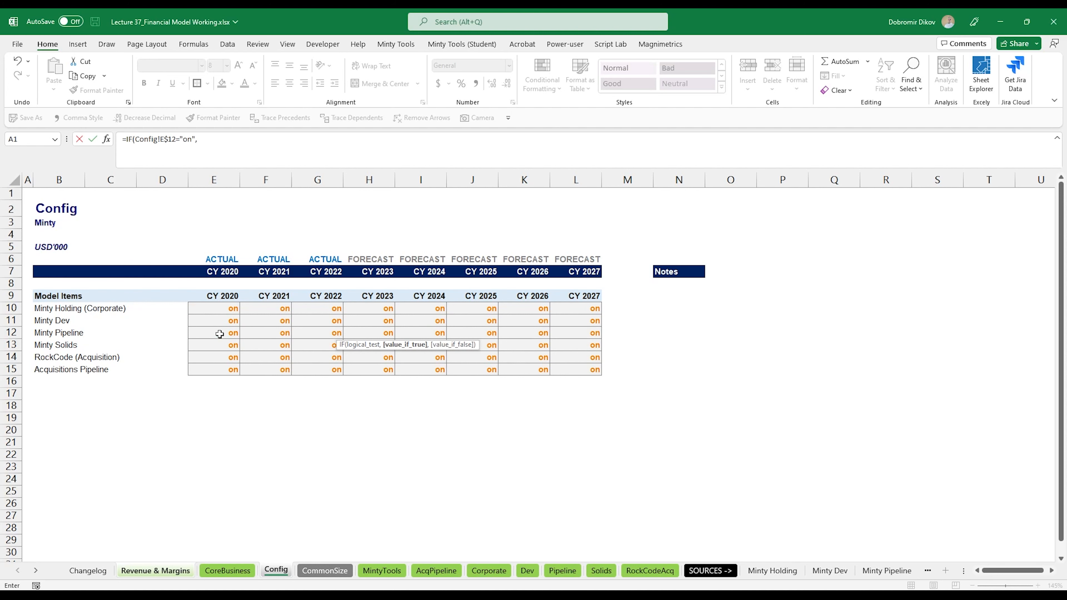
pyautogui.click(562, 570)
pyautogui.click(370, 444)
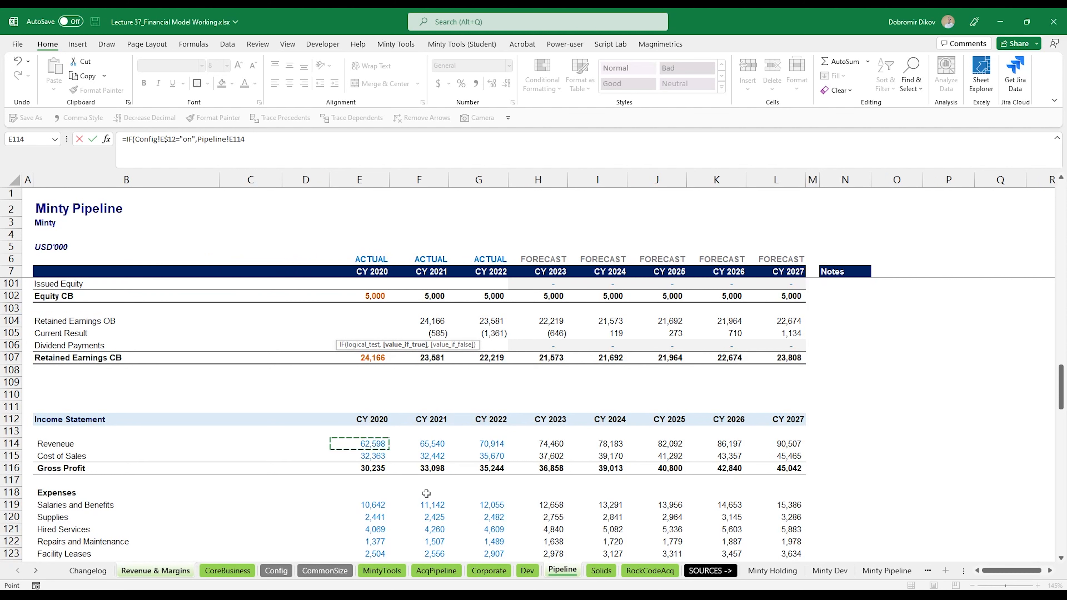
pyautogui.write(',0)')
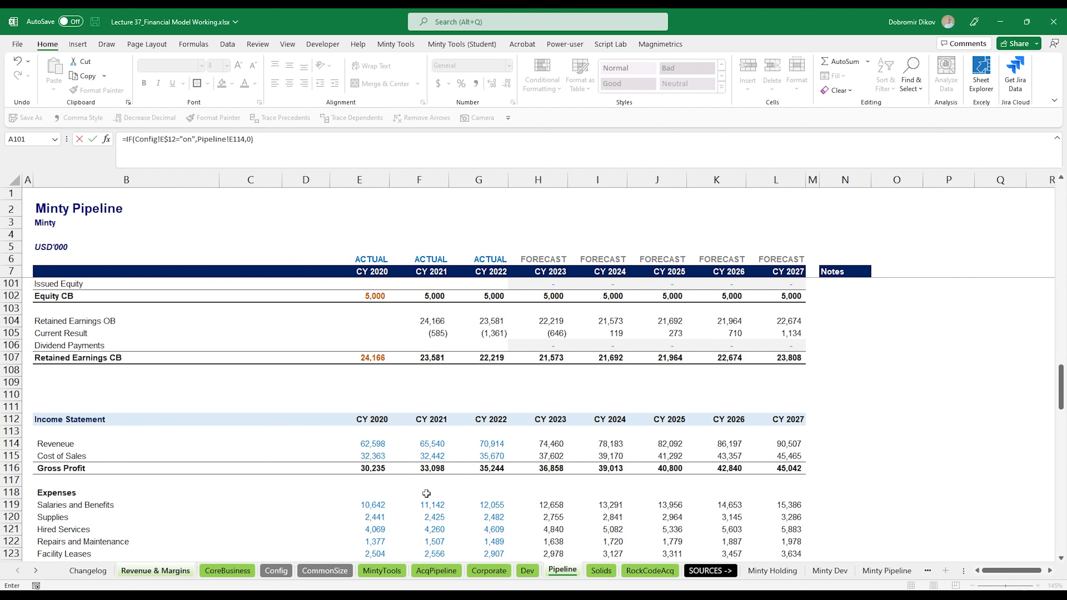
pyautogui.press('Return')
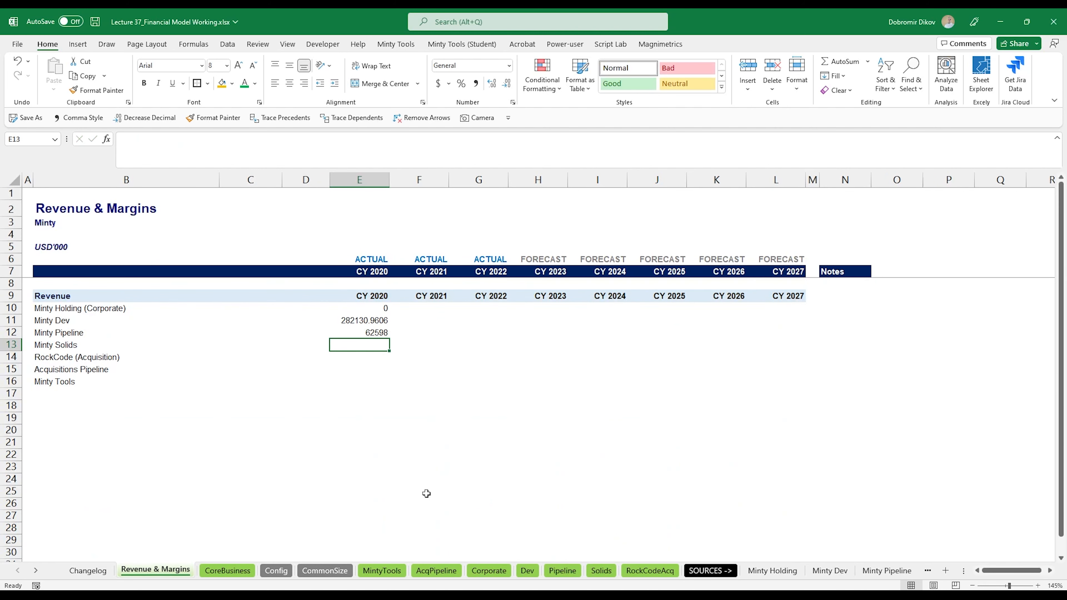
# Enter the CY 2020 Minty Solids revenue formula =IF(Config!E$13="on",Solids!E114,0) in E13.
pyautogui.write('=if')
pyautogui.press('Tab')
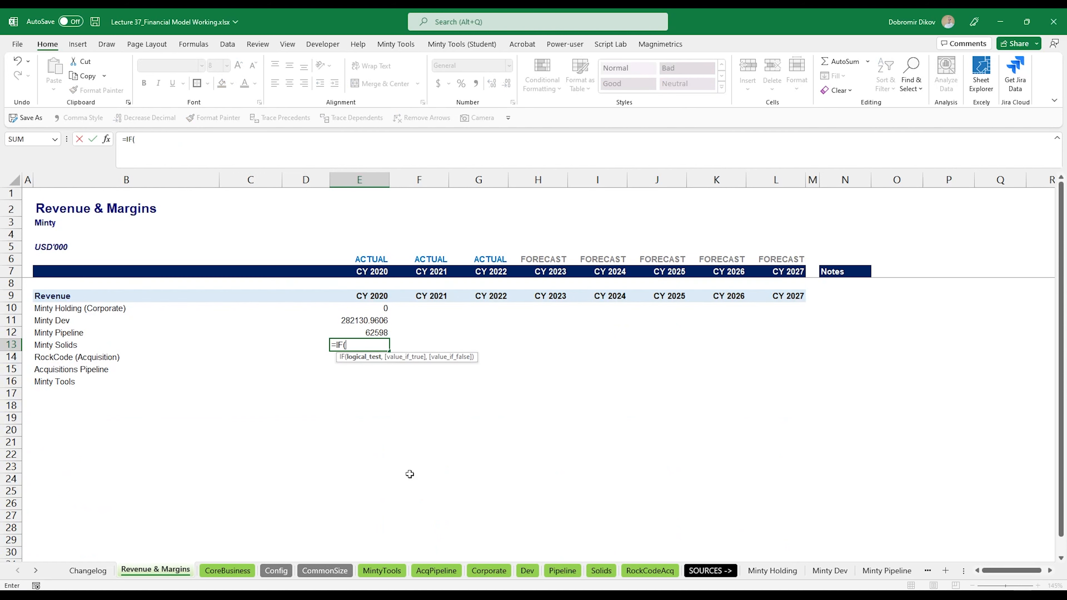
pyautogui.click(282, 572)
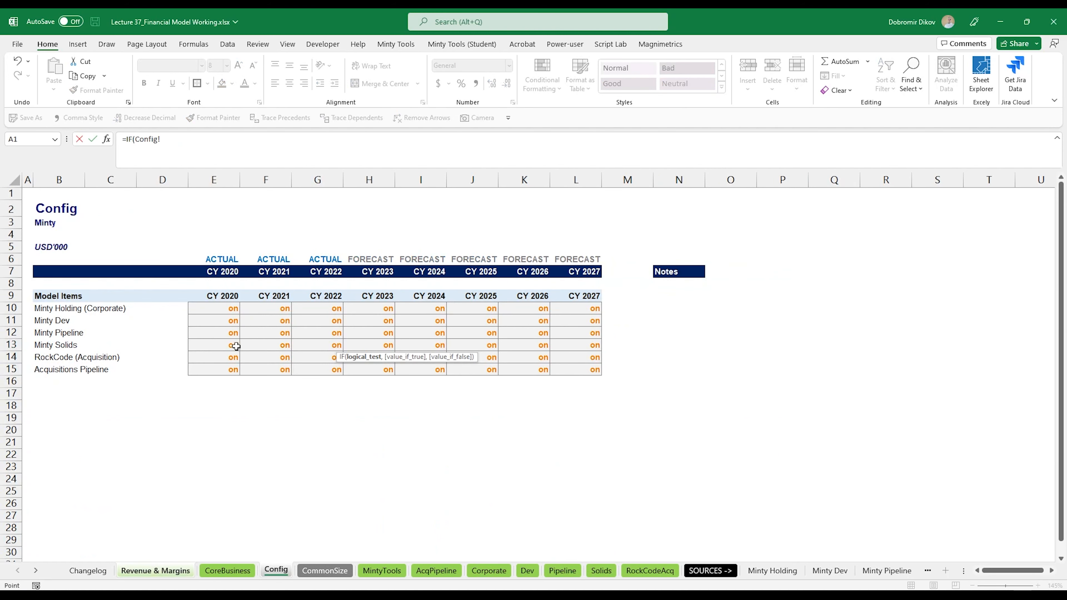
pyautogui.click(219, 348)
pyautogui.press('F4')
pyautogui.press('F4')
pyautogui.write('="on",')
pyautogui.click(601, 570)
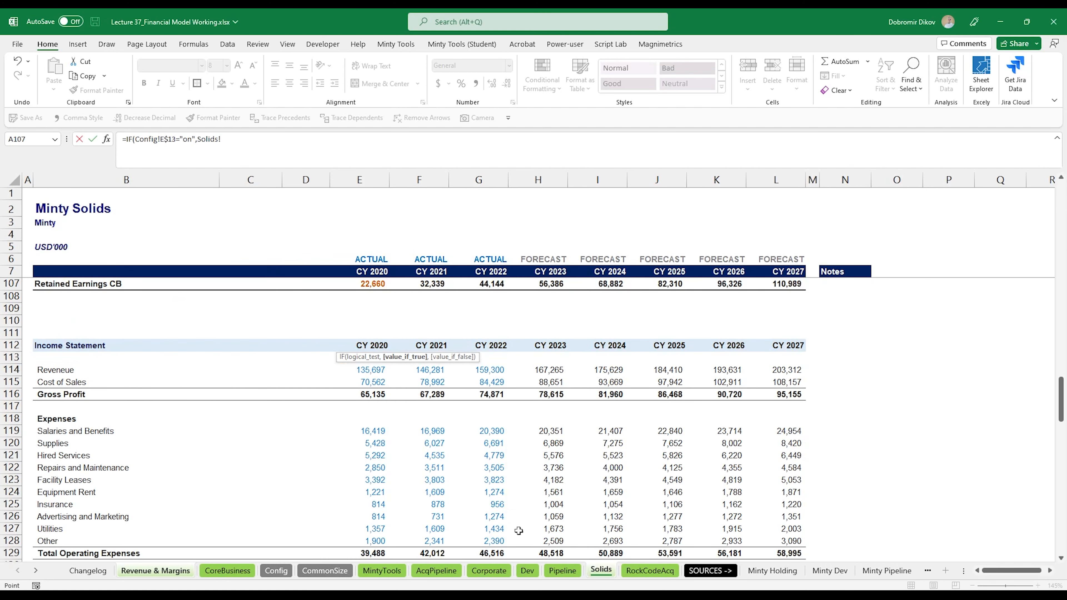
pyautogui.click(366, 374)
pyautogui.write(',0')
pyautogui.press('Return')
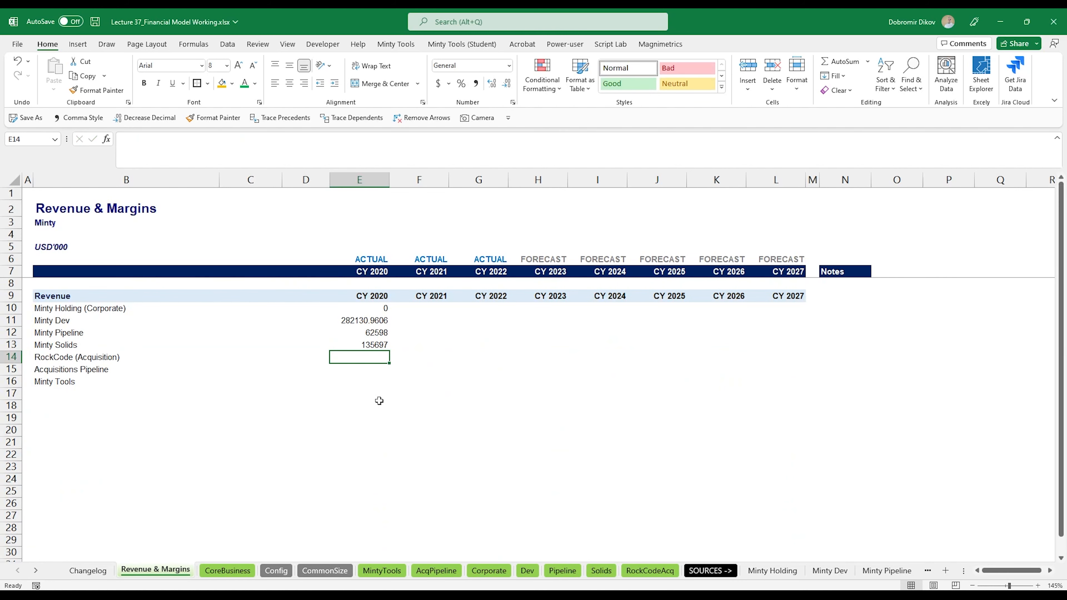
# Enter the CY 2020 RockCode revenue formula =IF(Config!E$14="on",RockCodeAcq!E155,0) in E14, referencing the selected-scenario block.
pyautogui.write('=IF(')
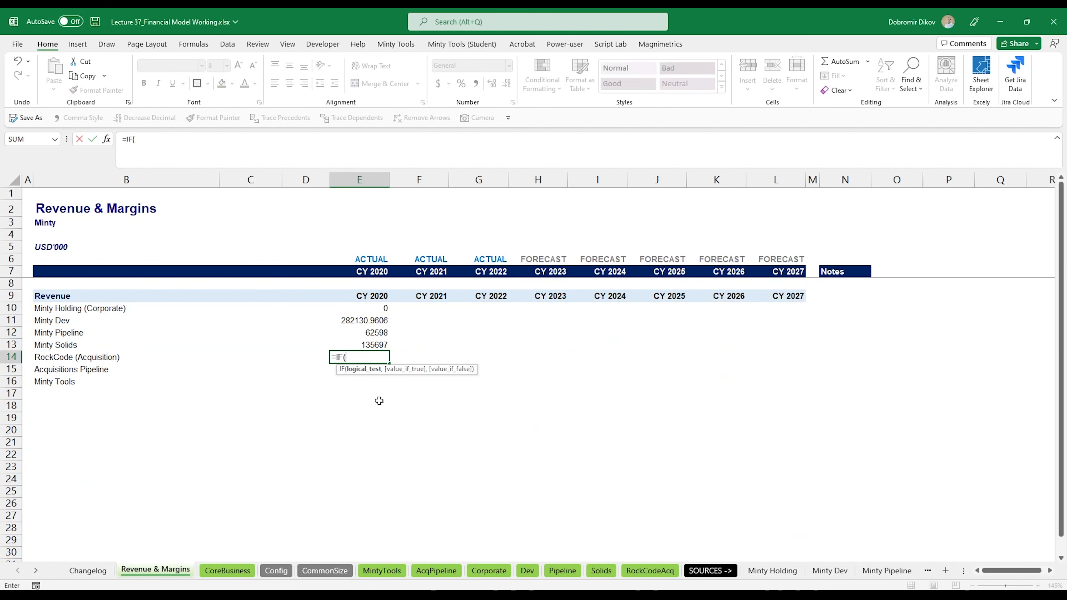
pyautogui.click(275, 570)
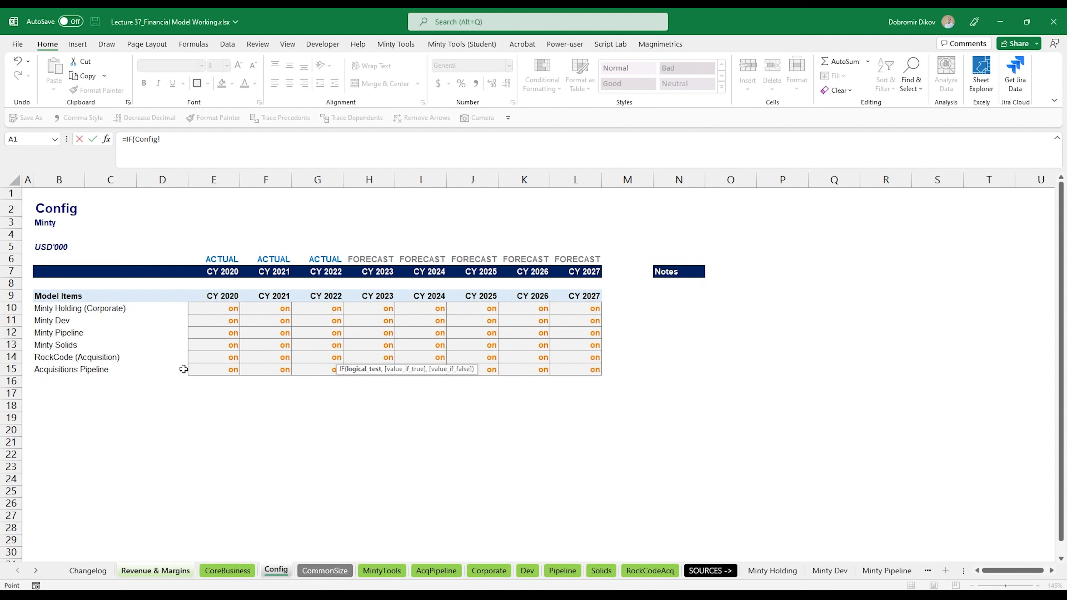
pyautogui.click(232, 358)
pyautogui.press('F4')
pyautogui.press('F4')
pyautogui.write('="on",')
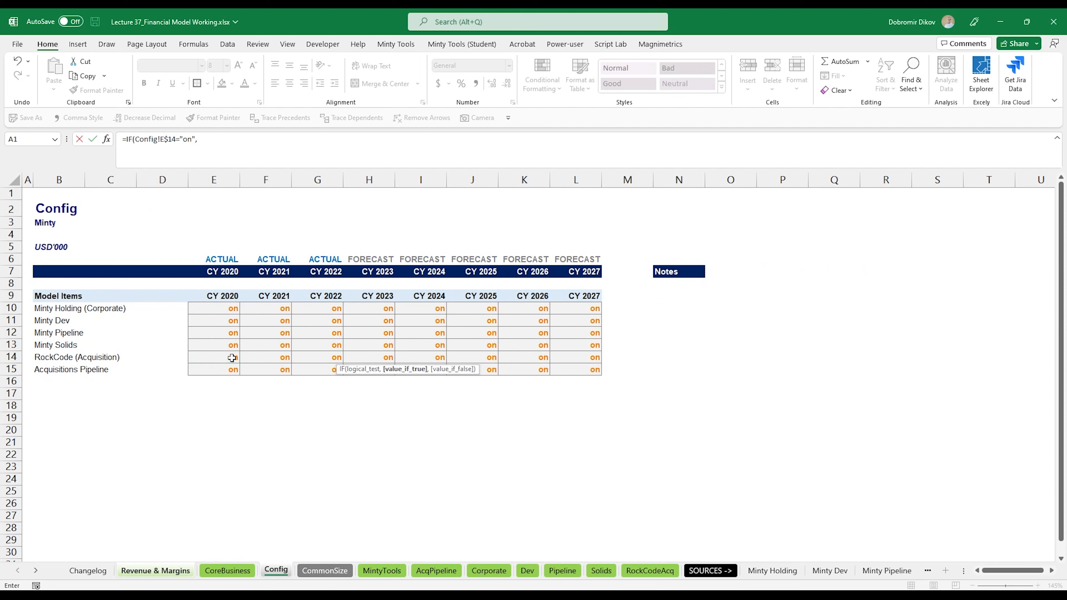
pyautogui.click(647, 571)
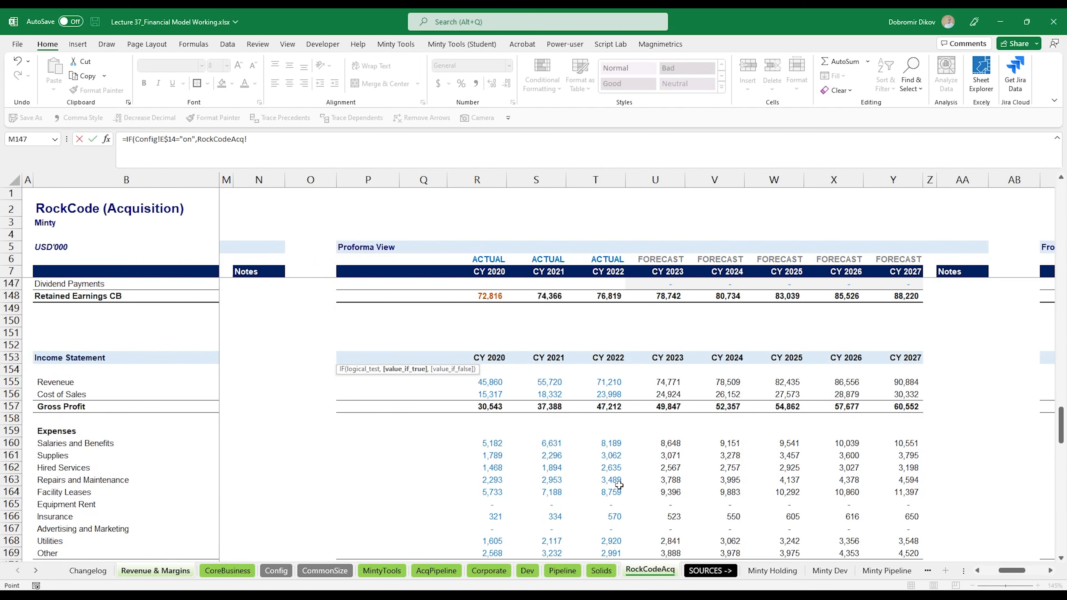
pyautogui.click(496, 383)
pyautogui.hscroll(-5, 506, 433)
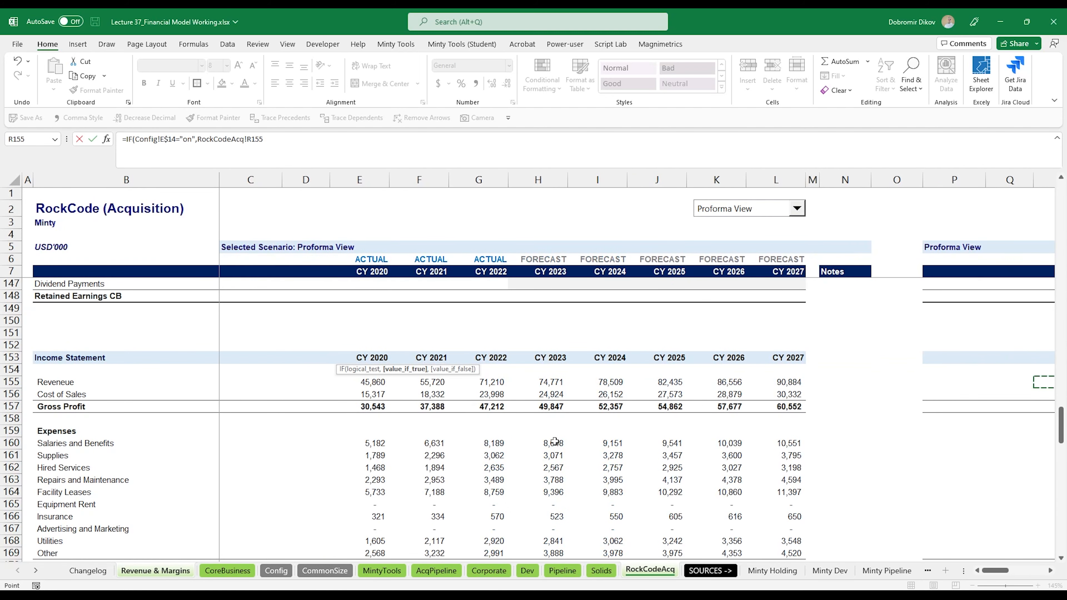
pyautogui.hscroll(3, 554, 442)
pyautogui.hscroll(-3, 586, 342)
pyautogui.click(363, 384)
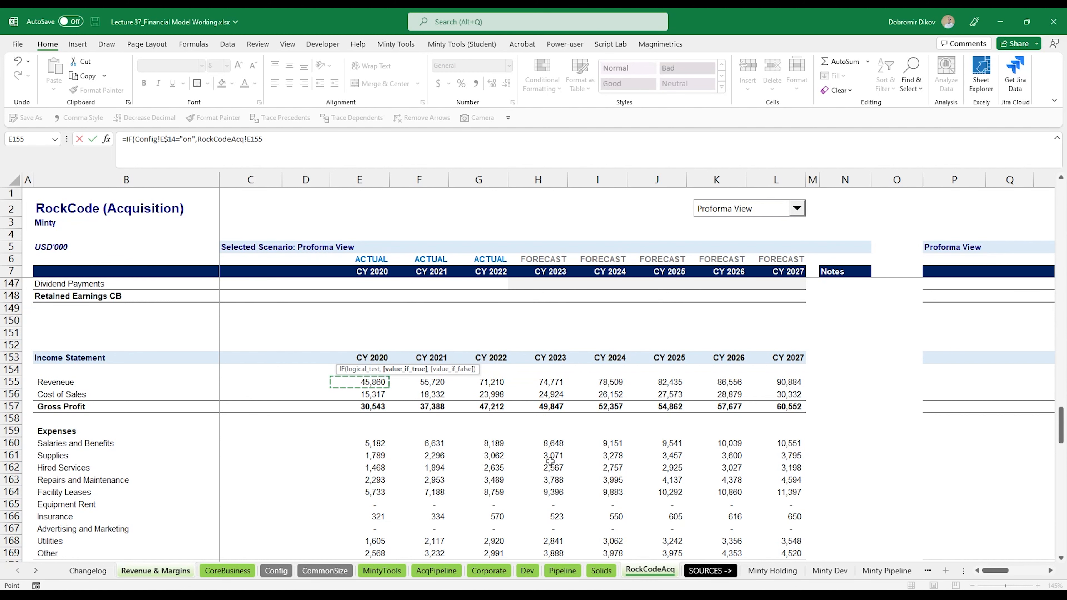
pyautogui.write(',0)')
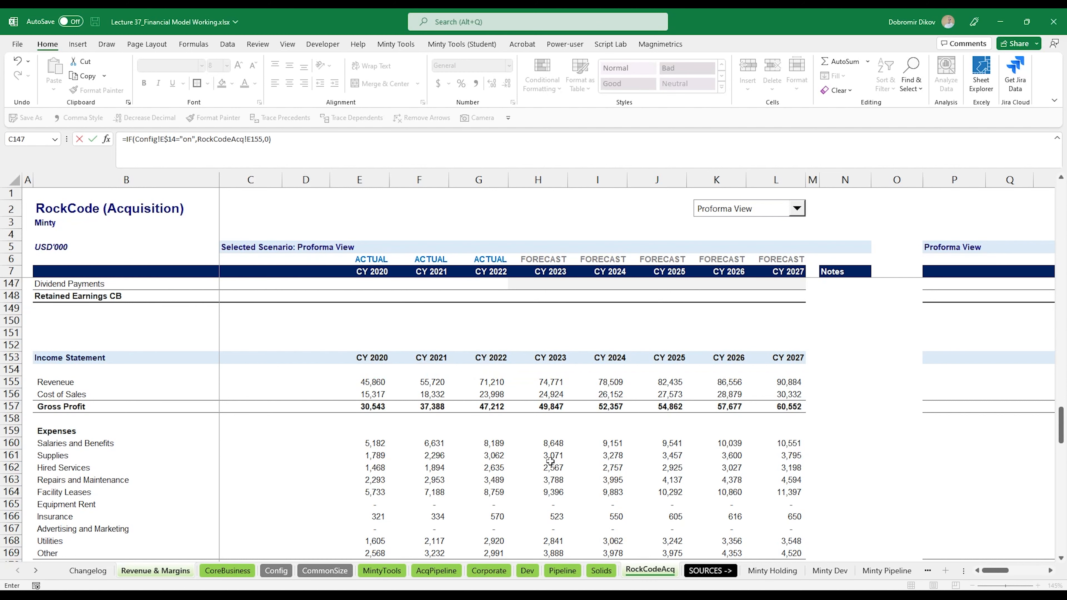
pyautogui.press('Return')
pyautogui.press('Up')
pyautogui.press('Down')
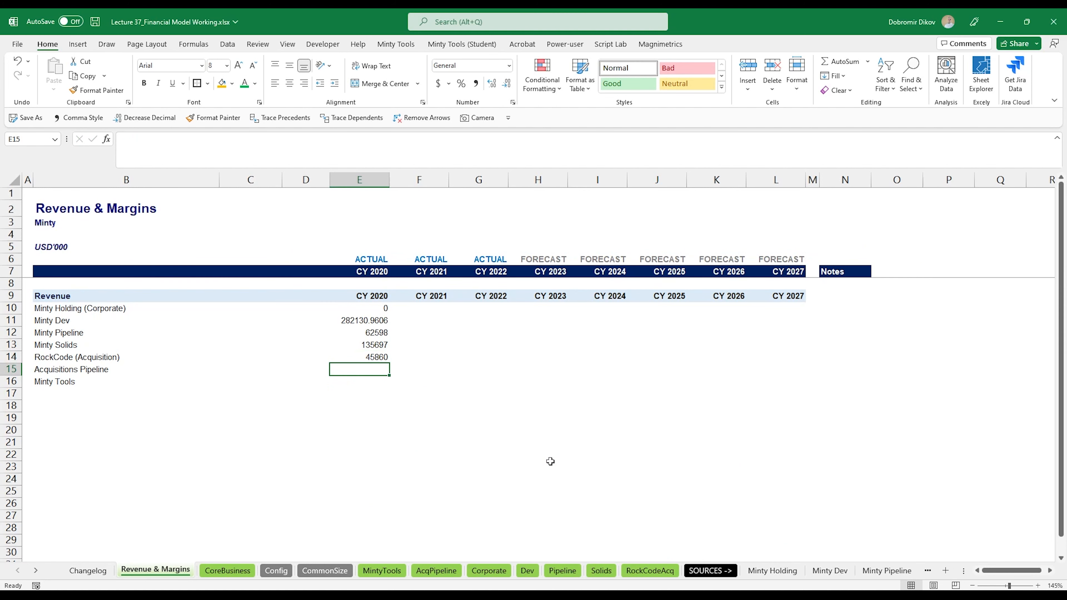
# Enter the CY 2020 Acquisitions Pipeline revenue formula =IF(Config!E$15="on",AcqPipeline!E248,0) in E15.
pyautogui.write('=IF(')
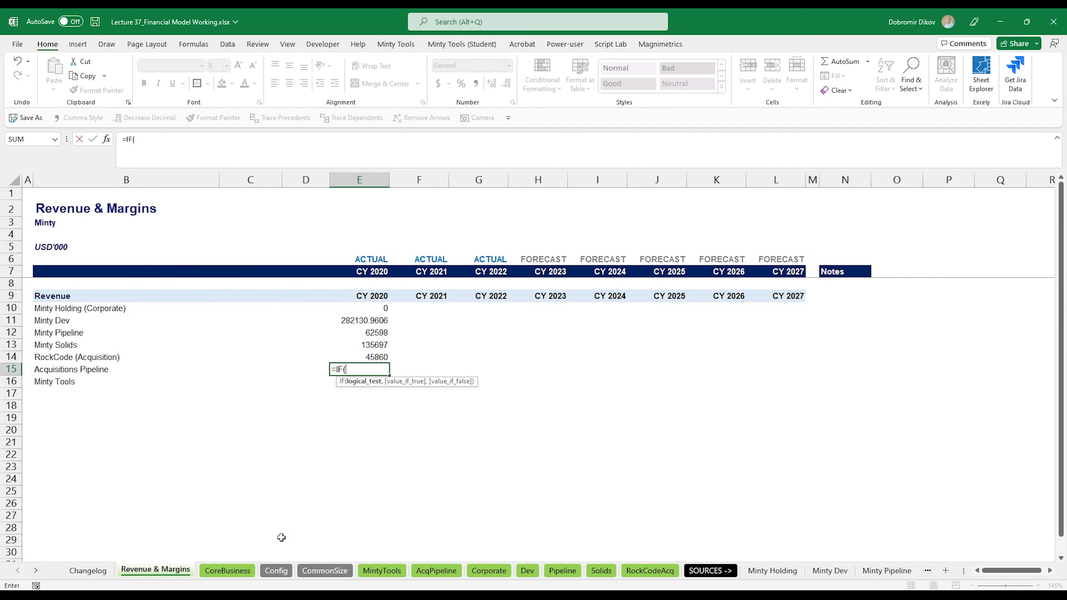
pyautogui.click(276, 571)
pyautogui.click(227, 369)
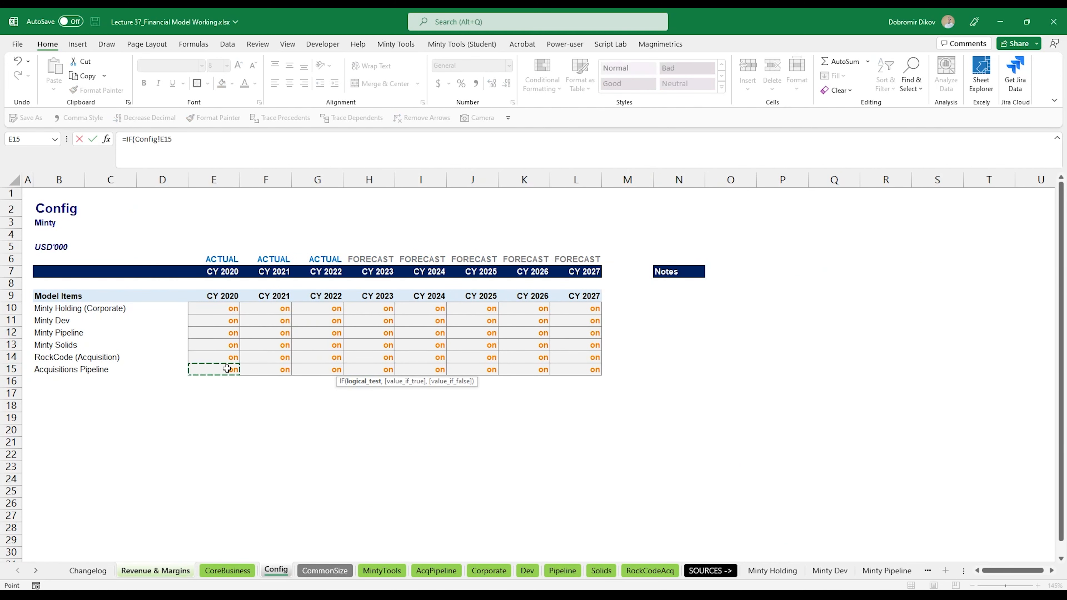
pyautogui.press('F4')
pyautogui.press('F4')
pyautogui.write('="on",')
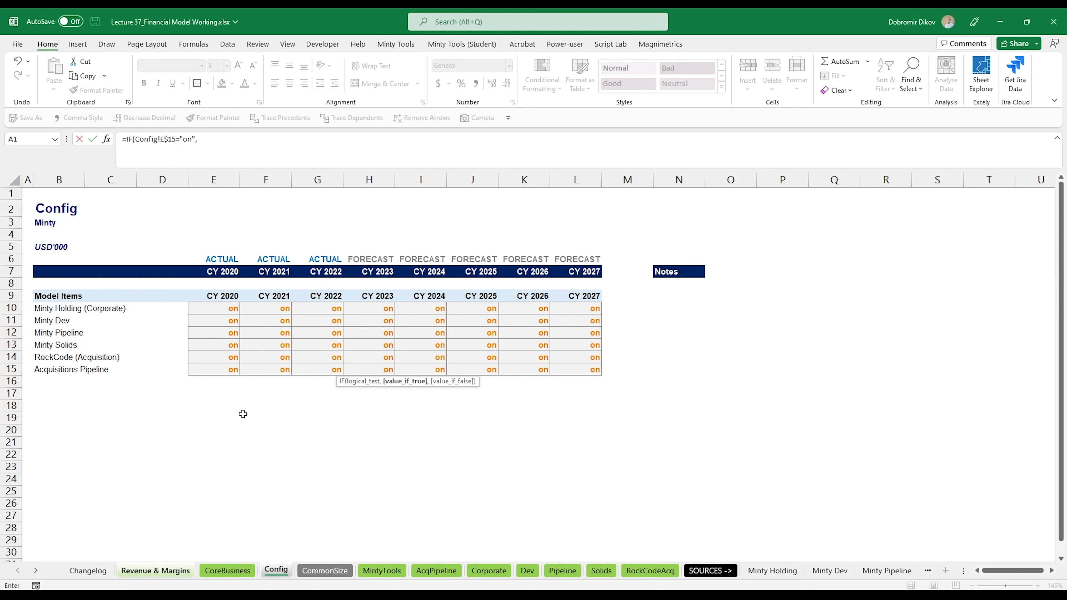
pyautogui.click(436, 570)
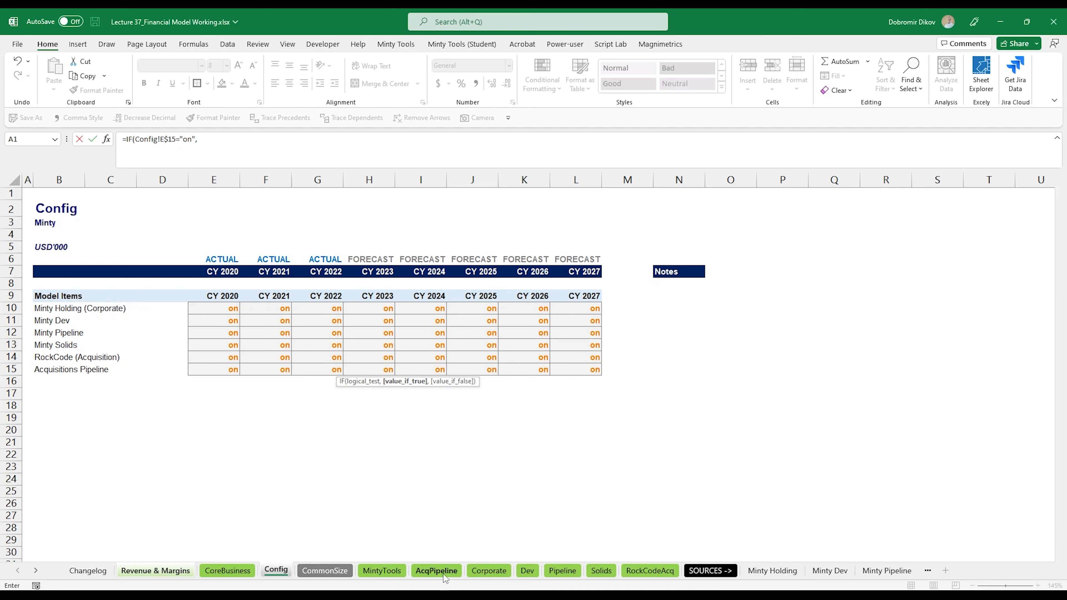
pyautogui.scroll(-15, 481, 468)
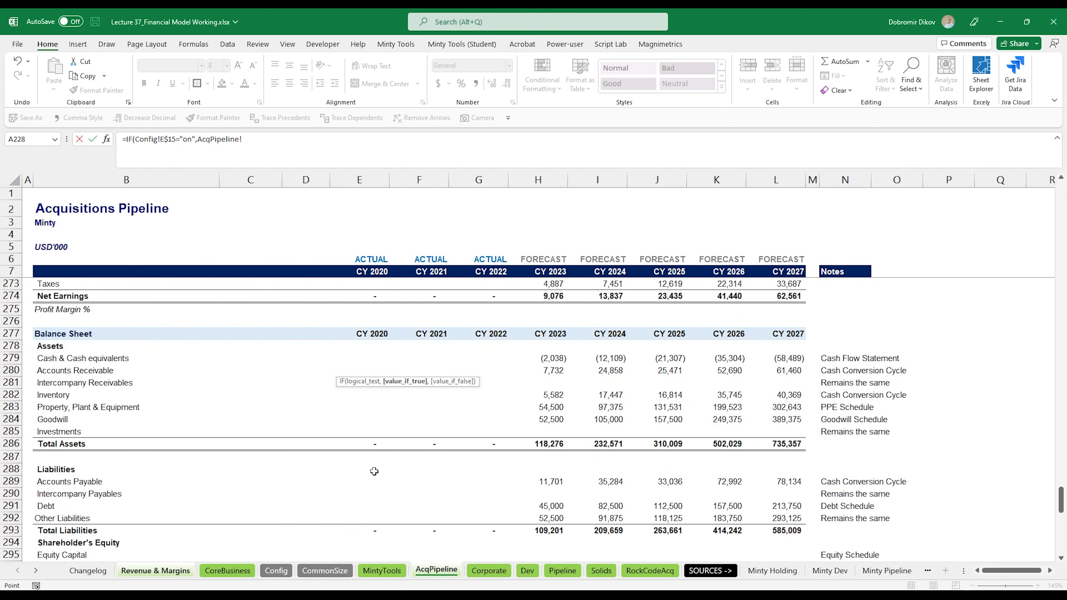
pyautogui.scroll(5, 374, 471)
pyautogui.scroll(8, 374, 471)
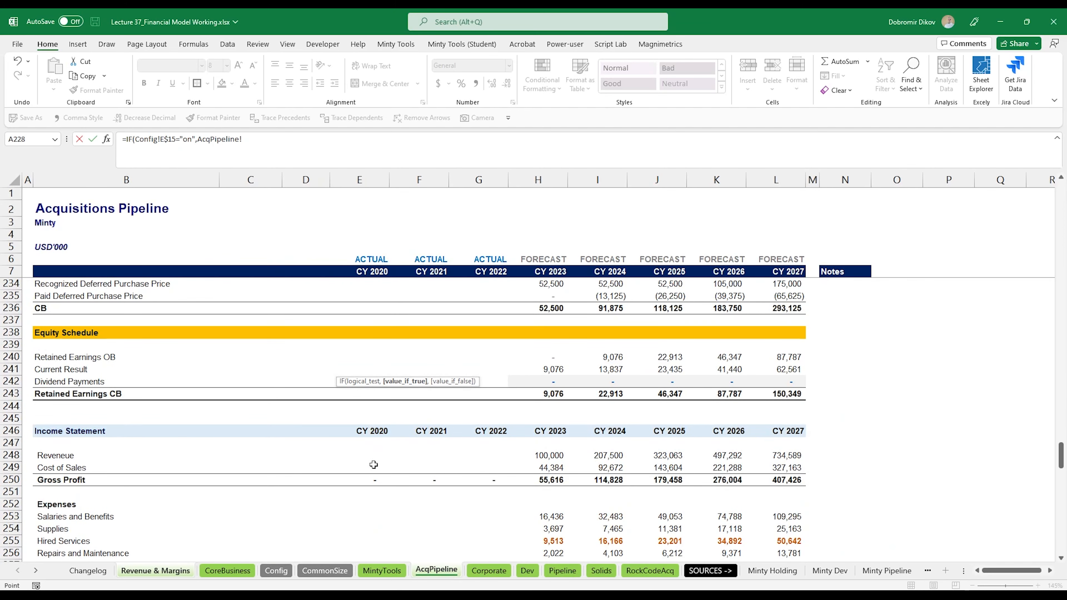
pyautogui.click(375, 457)
pyautogui.write(',0')
pyautogui.press('Return')
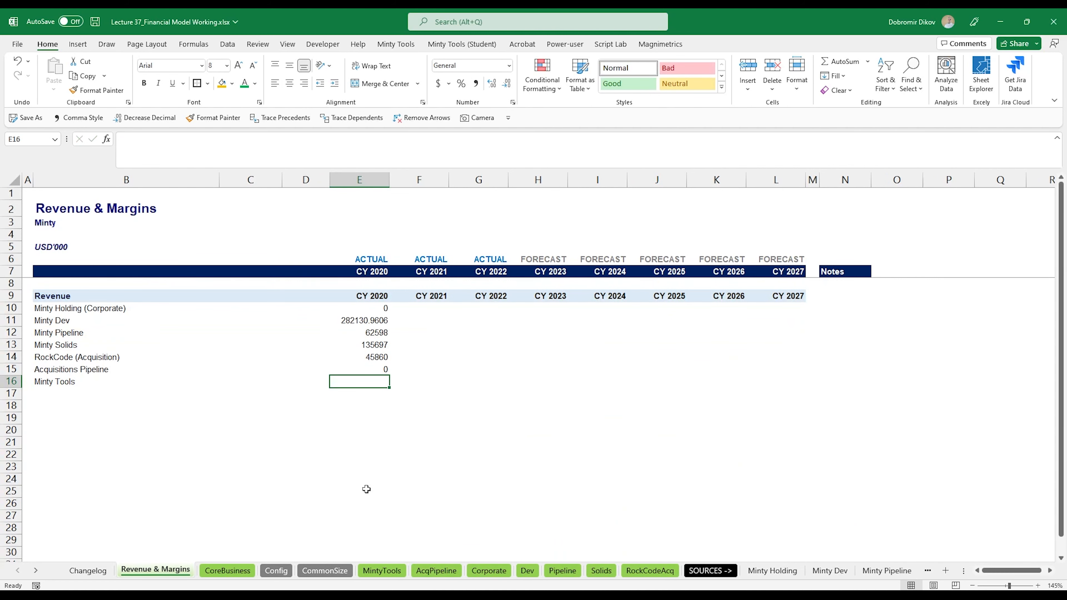
# On the Config sheet, copy the Acquisitions Pipeline row with its switches (B15:L15) into row 16.
pyautogui.hotkey('ctrl', 'pagedown')
pyautogui.hotkey('ctrl', 'pagedown')
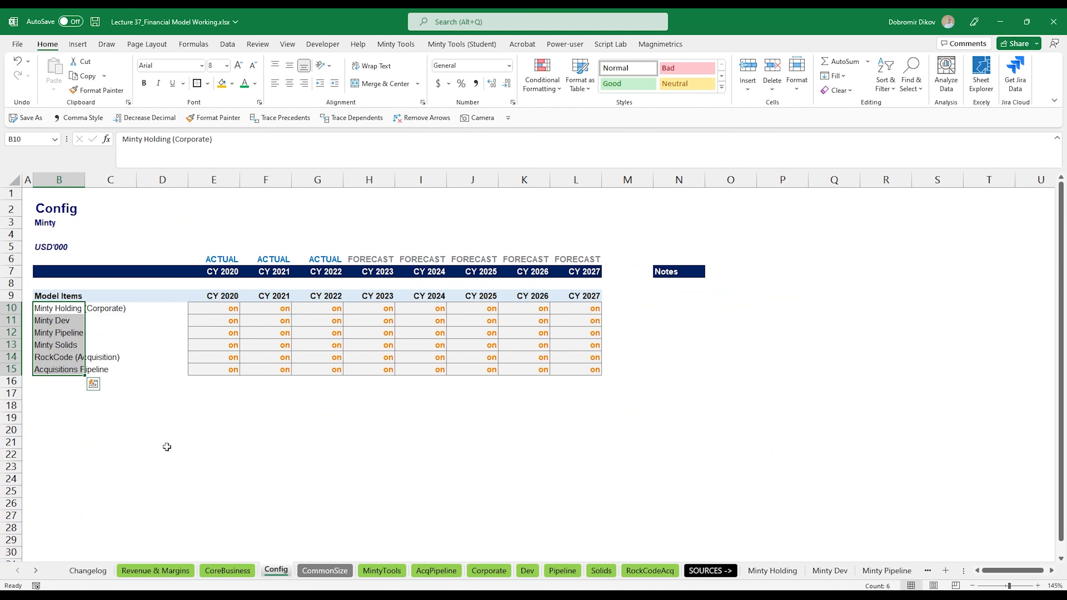
pyautogui.moveTo(42, 370); pyautogui.dragTo(164, 381)
pyautogui.moveTo(233, 383); pyautogui.dragTo(559, 369)
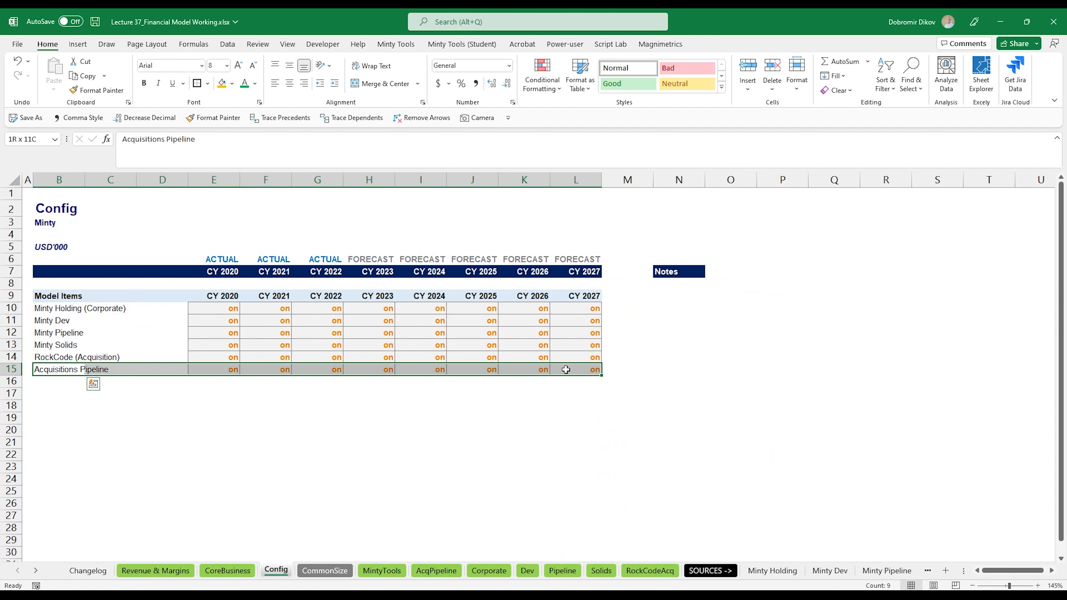
pyautogui.hotkey('ctrl', 'c')
pyautogui.click(46, 381)
pyautogui.hotkey('ctrl', 'v')
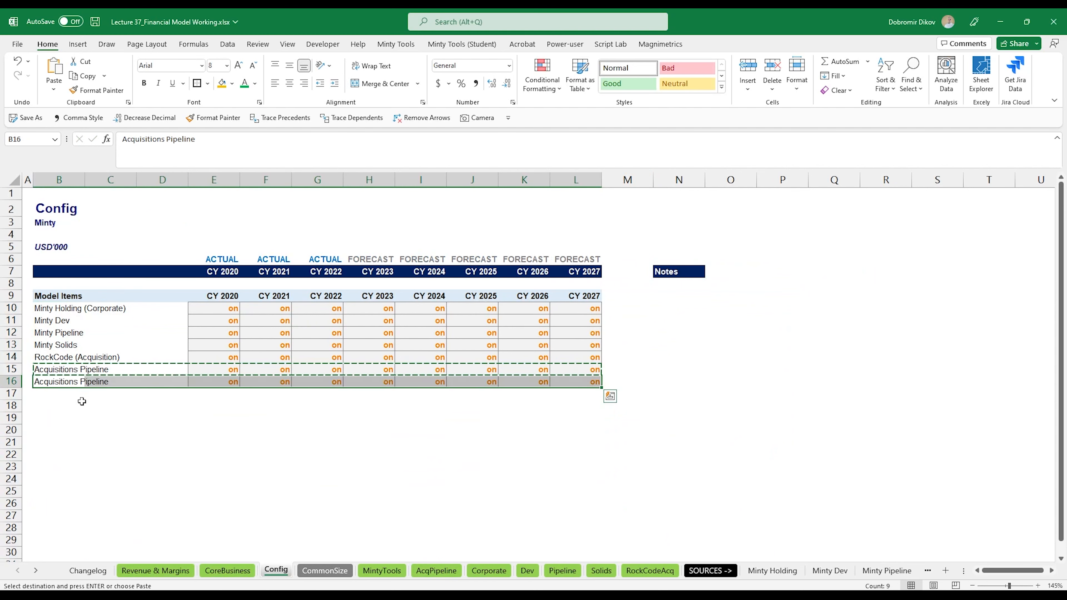
# Relabel the copied Config row in B16 as "Minty Tools".
pyautogui.click(66, 383)
pyautogui.write('Minty')
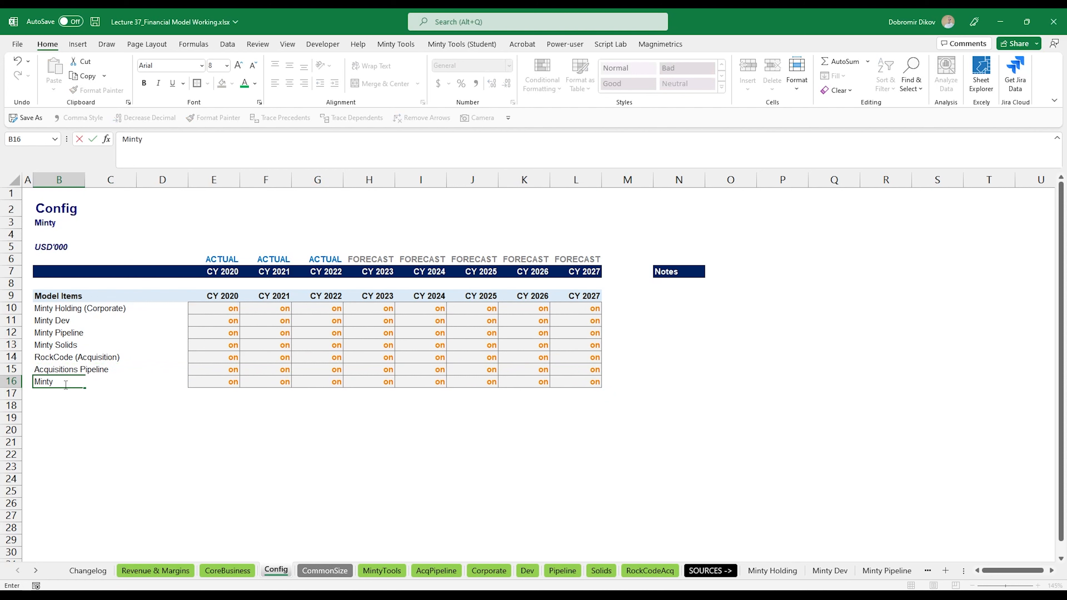
pyautogui.write(' Tools')
pyautogui.press('Return')
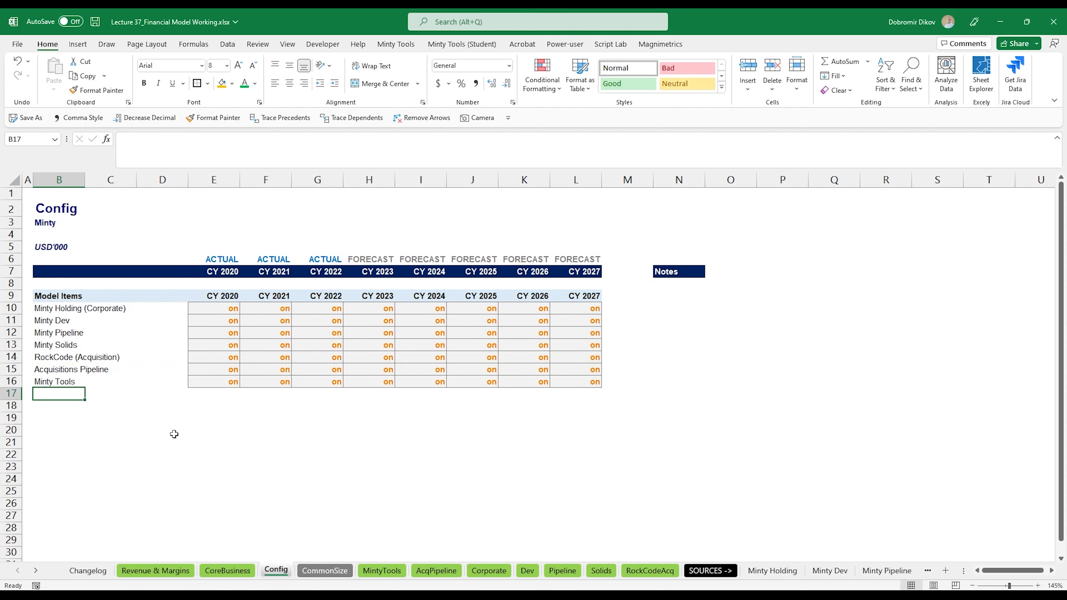
# On Revenue & Margins, enter the E16 Minty Tools IF formula that returns MintyTools!E108 when Config!E$16 is "on".
pyautogui.click(176, 570)
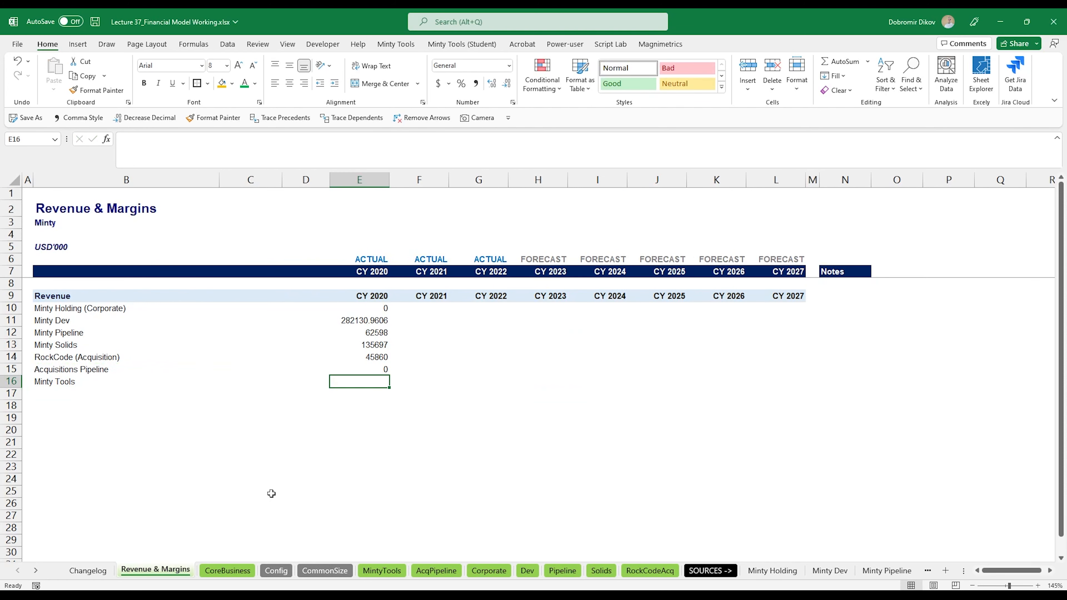
pyautogui.write('=IF(')
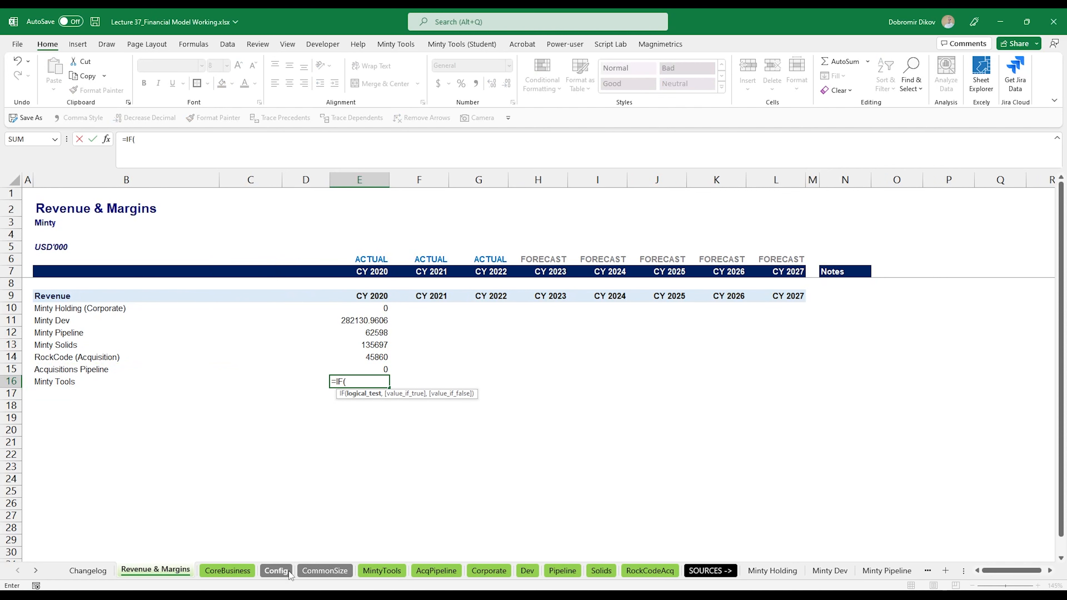
pyautogui.click(276, 570)
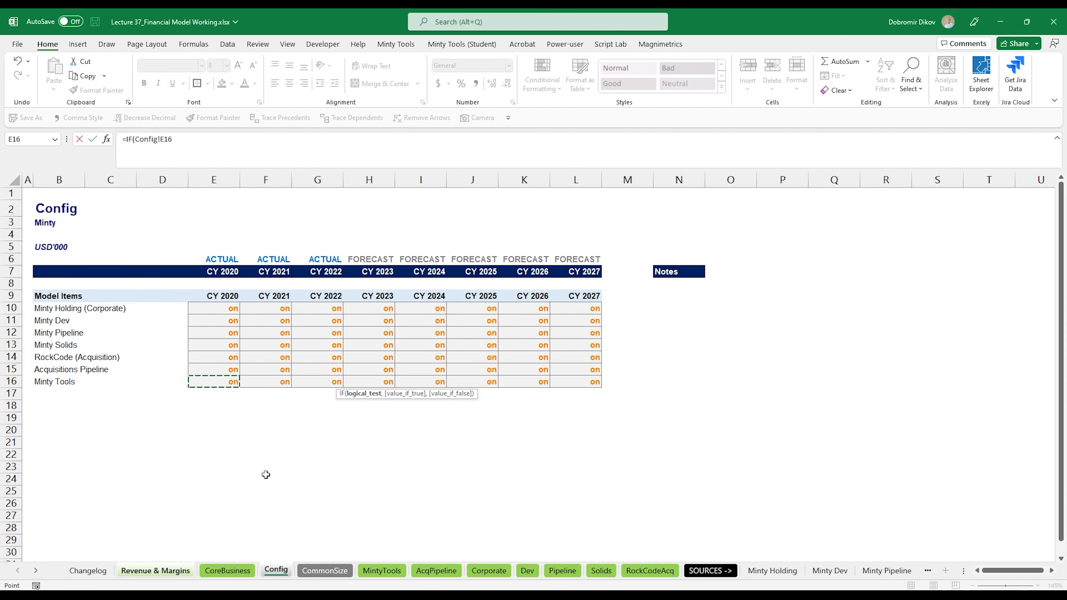
pyautogui.press('F4')
pyautogui.press('F4')
pyautogui.write('="on",')
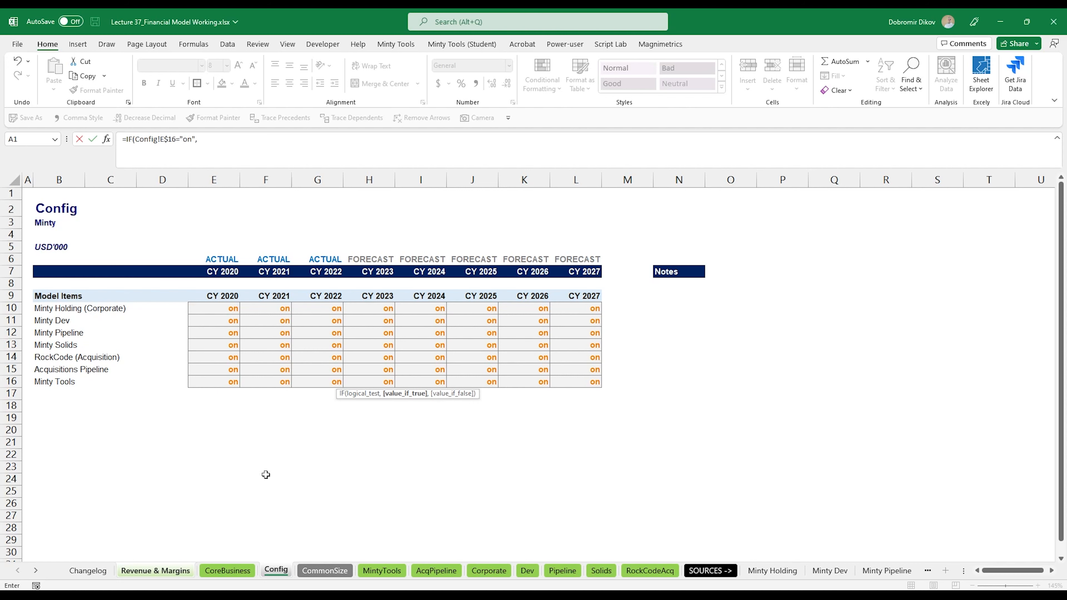
pyautogui.click(378, 574)
pyautogui.scroll(7, 438, 445)
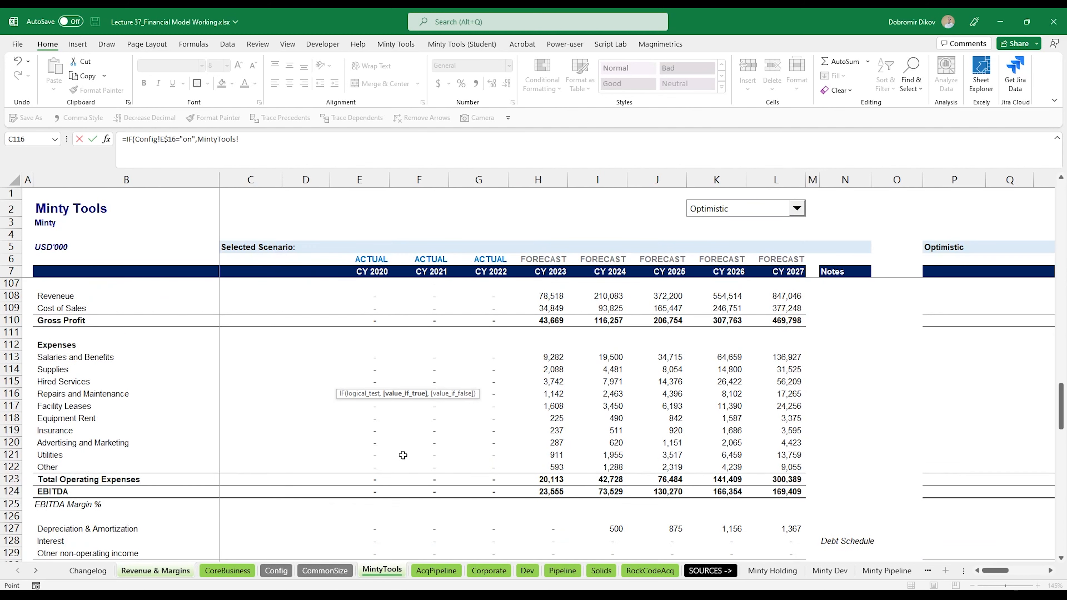
pyautogui.click(369, 444)
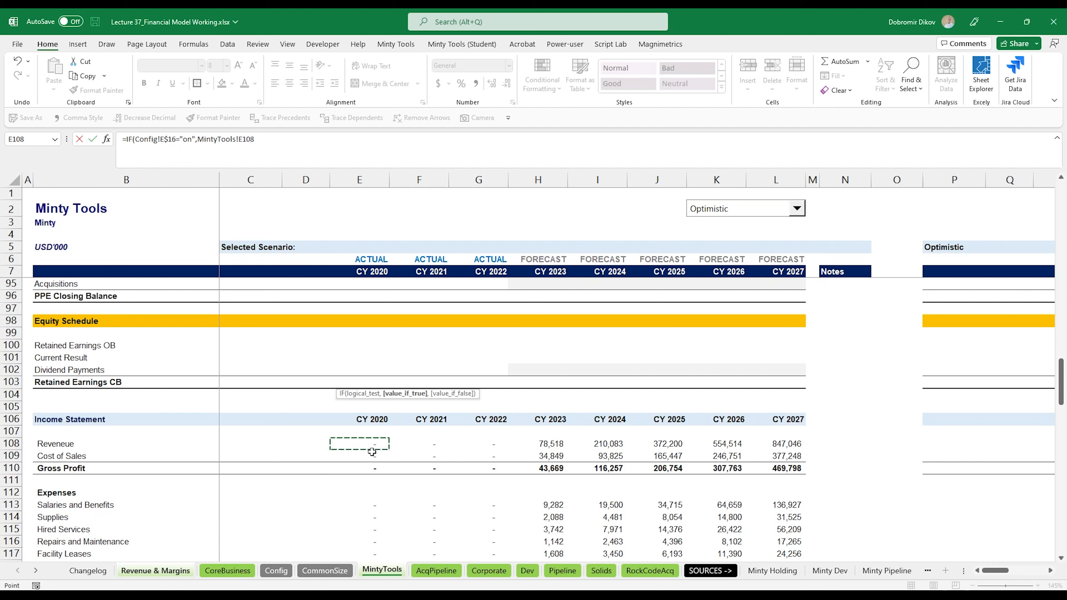
pyautogui.press('Return')
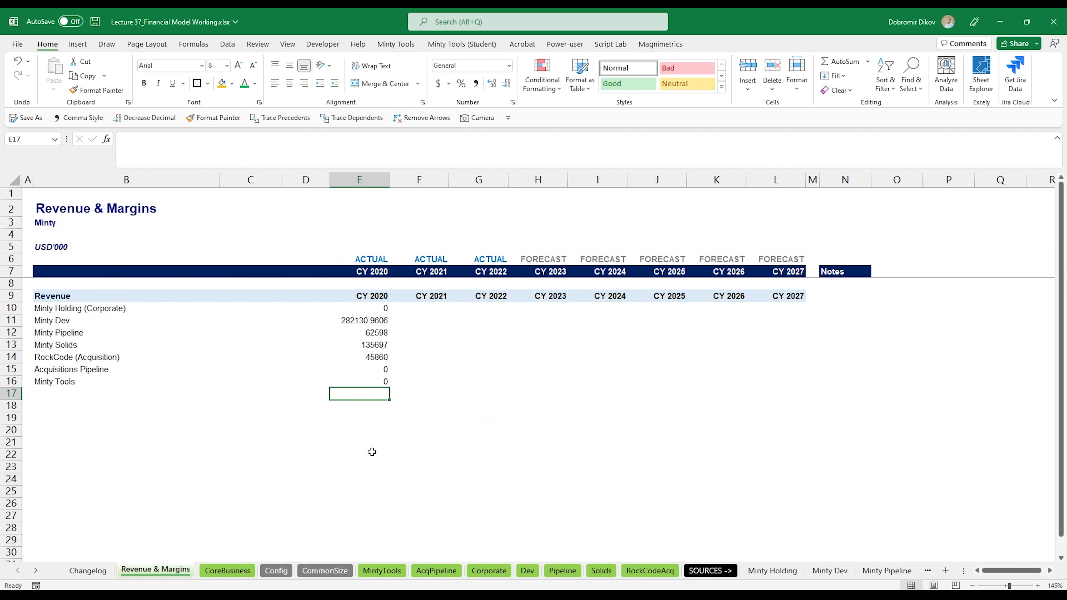
# Format E10:E16 in Comma Style without decimals and fill the revenue formulas across to CY 2027 in column L.
pyautogui.hotkey('ctrl', 'Up')
pyautogui.hotkey('ctrl', 'Up')
pyautogui.press('Down')
pyautogui.hotkey('ctrl', 'shift', 'Down')
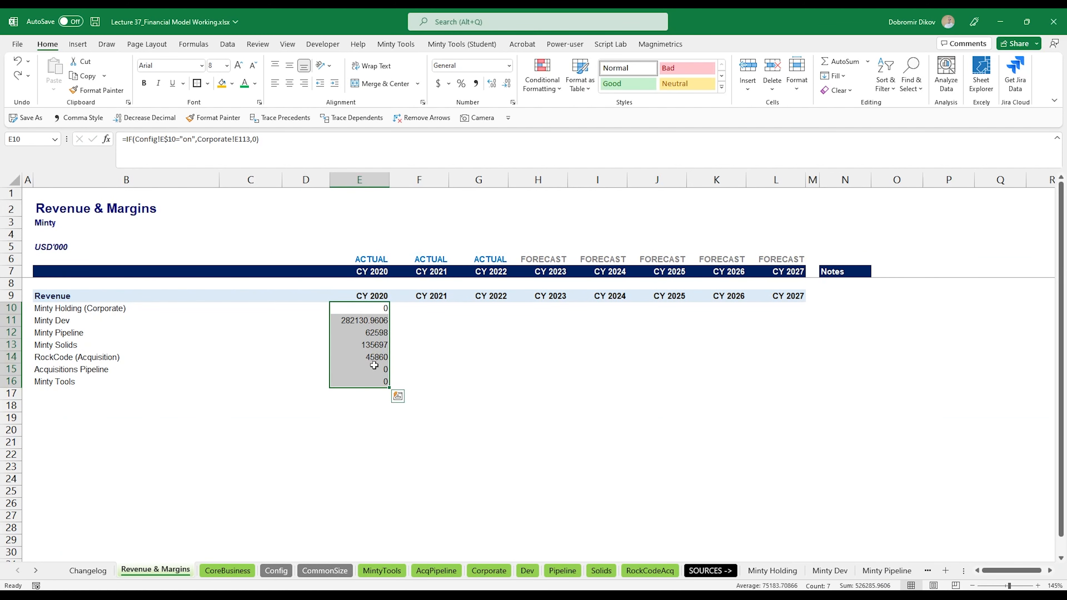
pyautogui.hotkey('alt', '2')
pyautogui.hotkey('alt', '3')
pyautogui.hotkey('alt', '3')
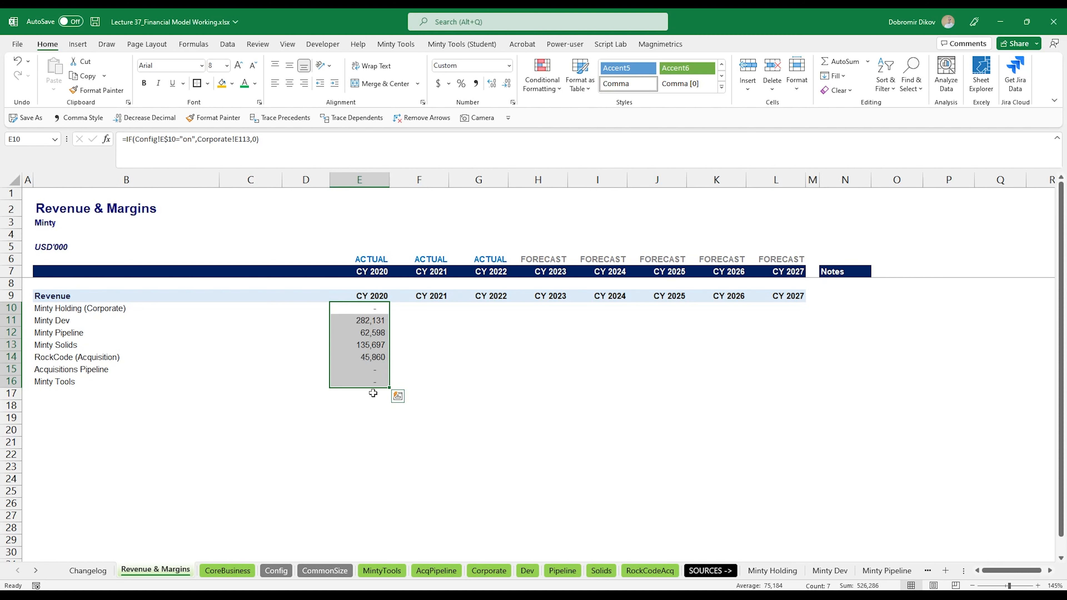
pyautogui.moveTo(391, 387); pyautogui.dragTo(796, 396)
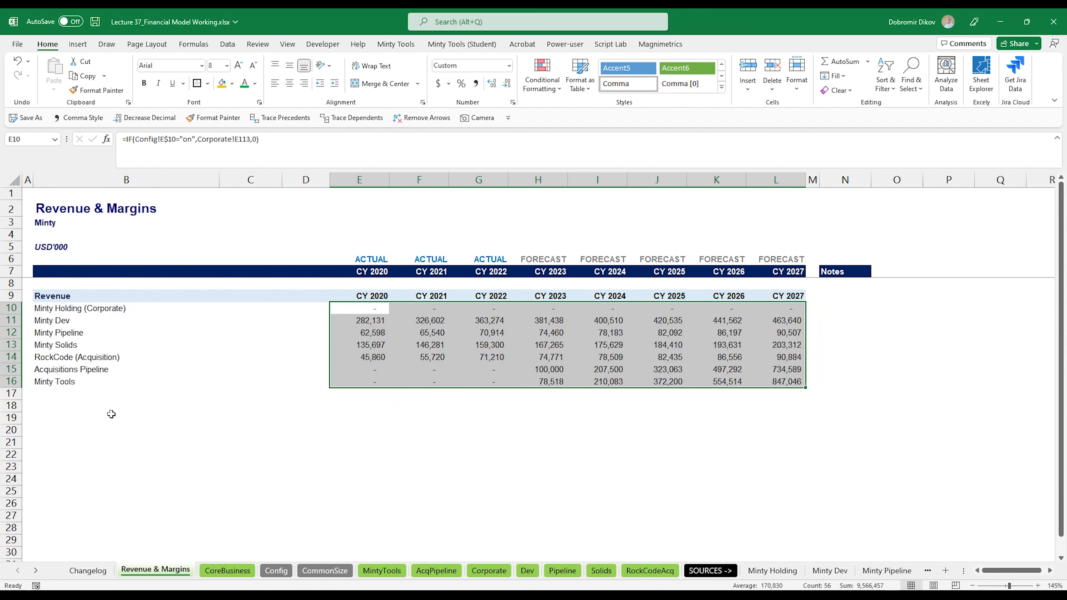
# Enter the label "Total Revenue" in B17, directly below the Minty Tools row.
pyautogui.click(72, 396)
pyautogui.write('Total Revenue')
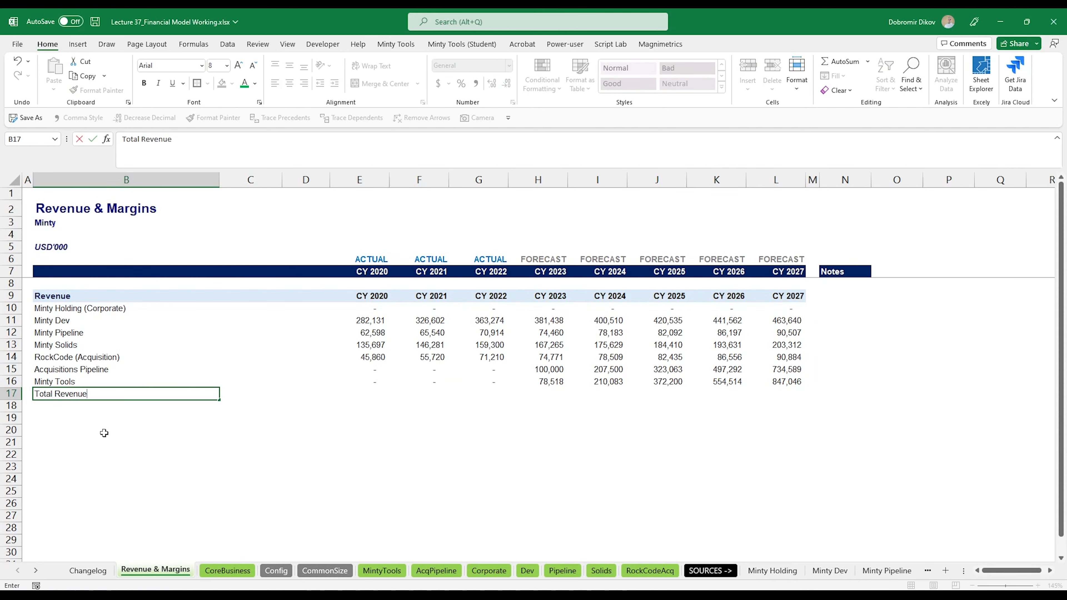
pyautogui.hotkey('ctrl', 'Return')
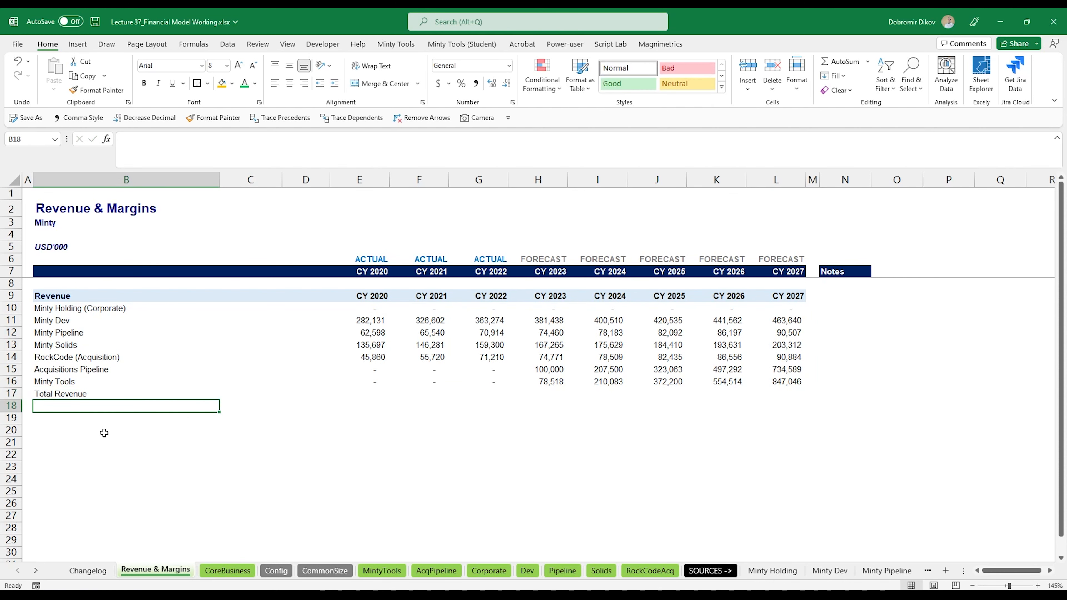
# Make the Total Revenue row B17:L17 bold and give it a top and bottom border.
pyautogui.hotkey('shift', 'Right')
pyautogui.hotkey('shift', 'Right')
pyautogui.hotkey('shift', 'Right')
pyautogui.hotkey('shift', 'Right')
pyautogui.hotkey('shift', 'Right')
pyautogui.hotkey('shift', 'Right')
pyautogui.hotkey('shift', 'Right')
pyautogui.hotkey('shift', 'Right')
pyautogui.hotkey('shift', 'Right')
pyautogui.hotkey('shift', 'Right')
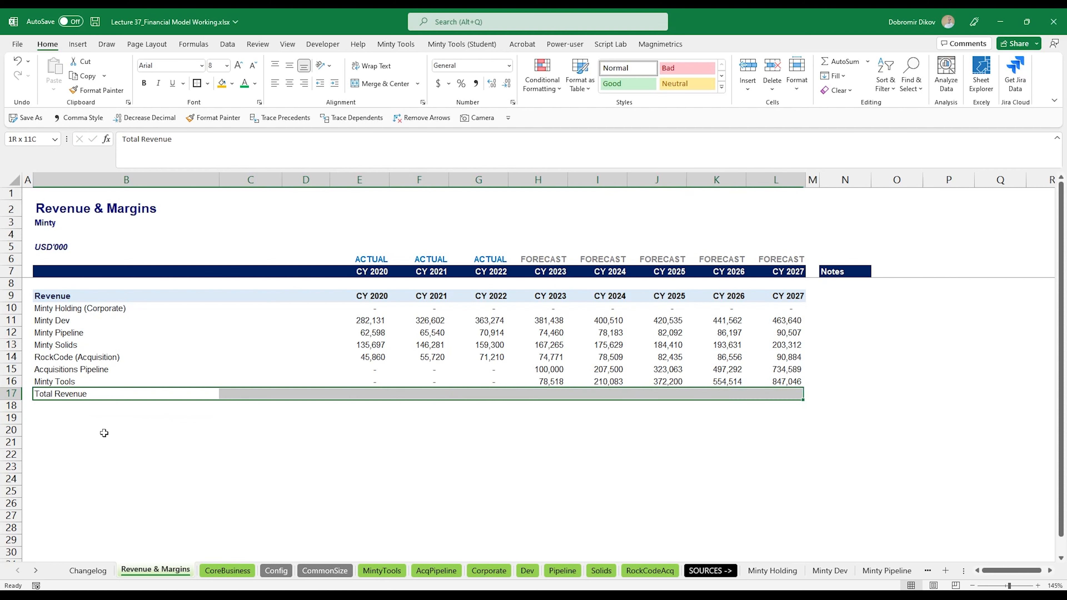
pyautogui.hotkey('ctrl', 'b')
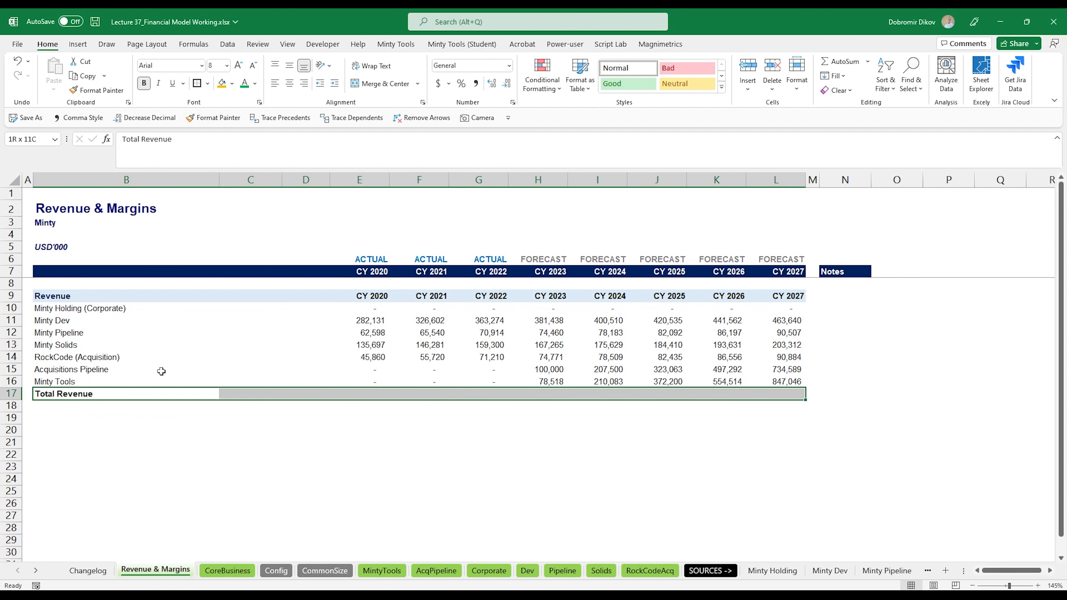
pyautogui.click(207, 83)
pyautogui.click(225, 290)
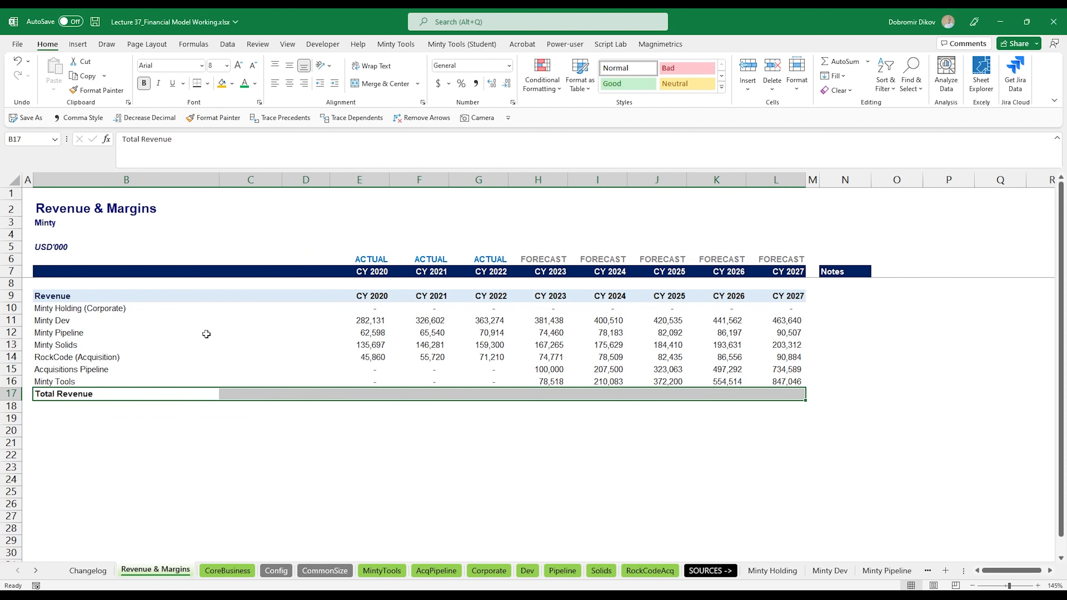
# Enter the CY 2020 total in E17 with the formula =SUM(E10:E16).
pyautogui.click(354, 399)
pyautogui.write('=SUM(')
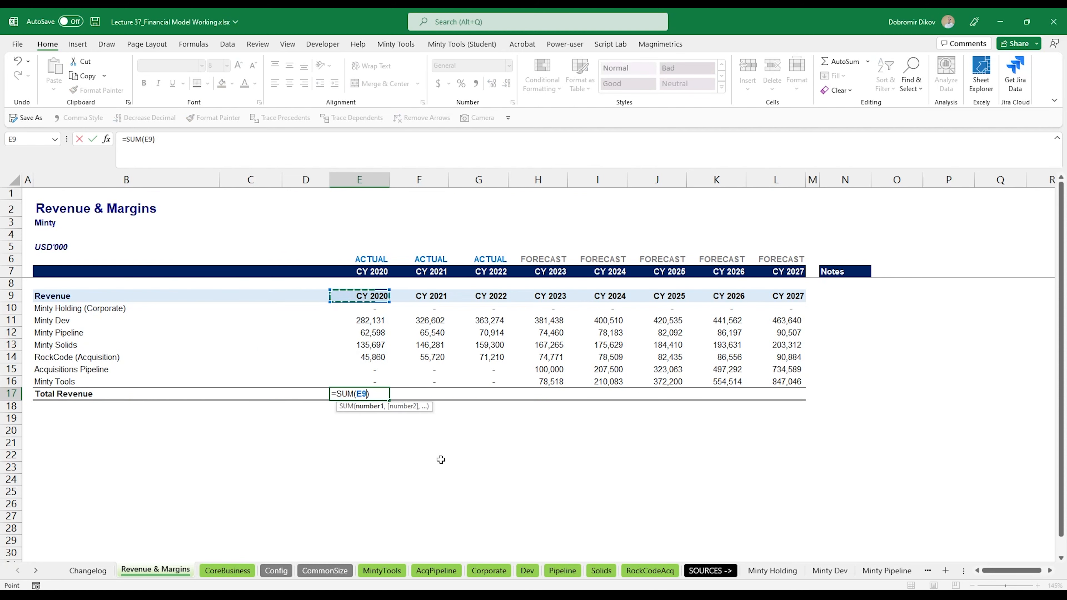
pyautogui.press('Up')
pyautogui.press('Up')
pyautogui.press('Up')
pyautogui.press('Up')
pyautogui.press('Up')
pyautogui.press('Up')
pyautogui.press('Up')
pyautogui.hotkey('shift', 'Down')
pyautogui.hotkey('shift', 'Down')
pyautogui.hotkey('shift', 'Down')
pyautogui.hotkey('shift', 'Down')
pyautogui.hotkey('shift', 'Down')
pyautogui.hotkey('shift', 'Down')
pyautogui.hotkey('ctrl', 'Return')
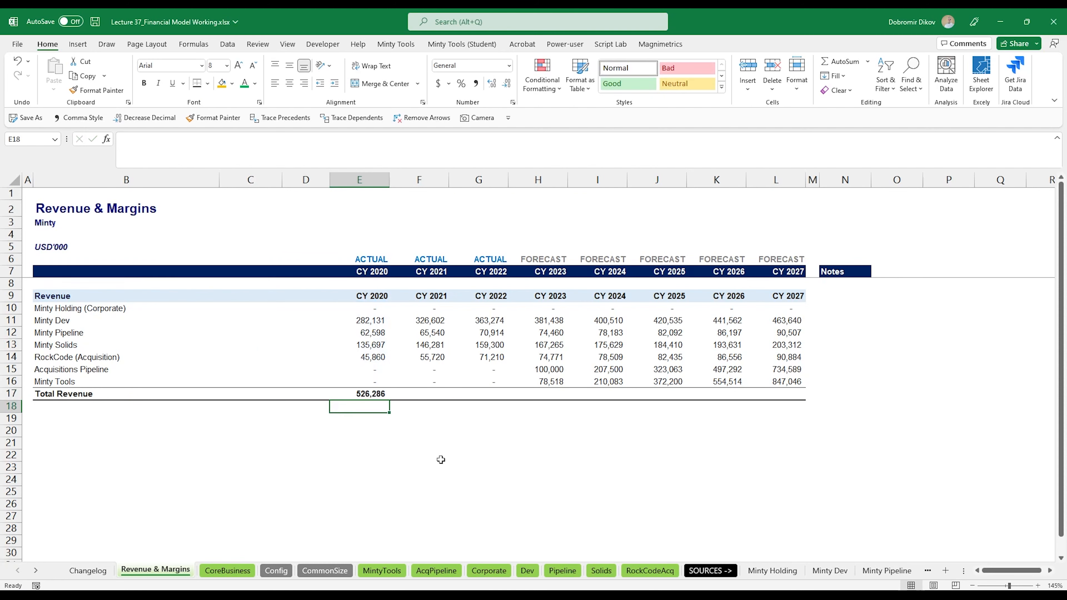
# Fill the Total Revenue formula from E17 across to CY 2027 in L17.
pyautogui.hotkey('shift', 'Right')
pyautogui.hotkey('shift', 'Right')
pyautogui.hotkey('shift', 'Right')
pyautogui.hotkey('shift', 'Right')
pyautogui.hotkey('shift', 'Right')
pyautogui.hotkey('shift', 'Right')
pyautogui.hotkey('shift', 'Right')
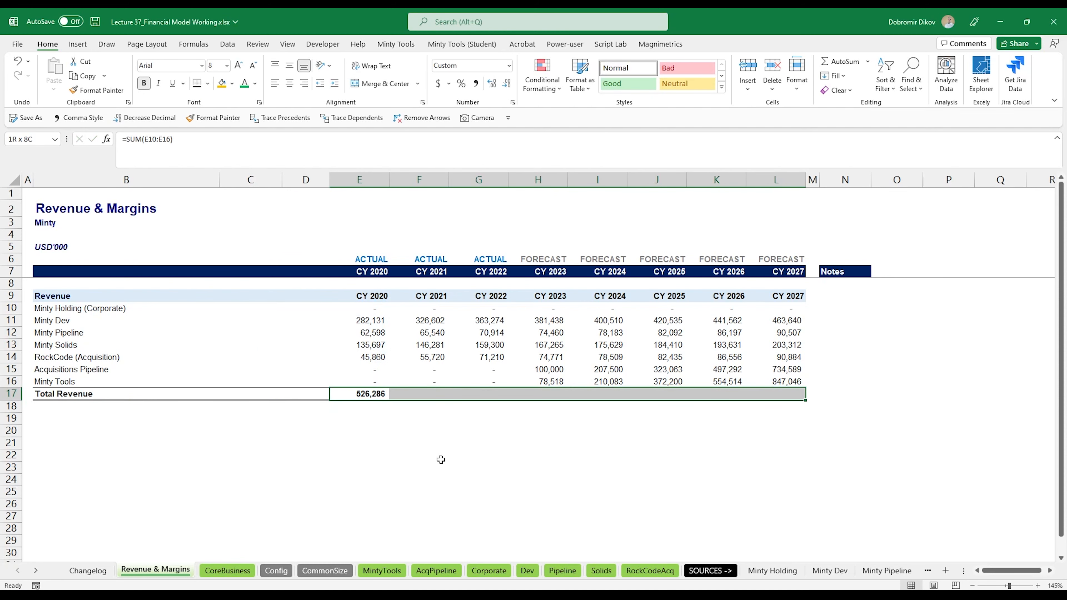
pyautogui.hotkey('ctrl', 'r')
pyautogui.click(446, 456)
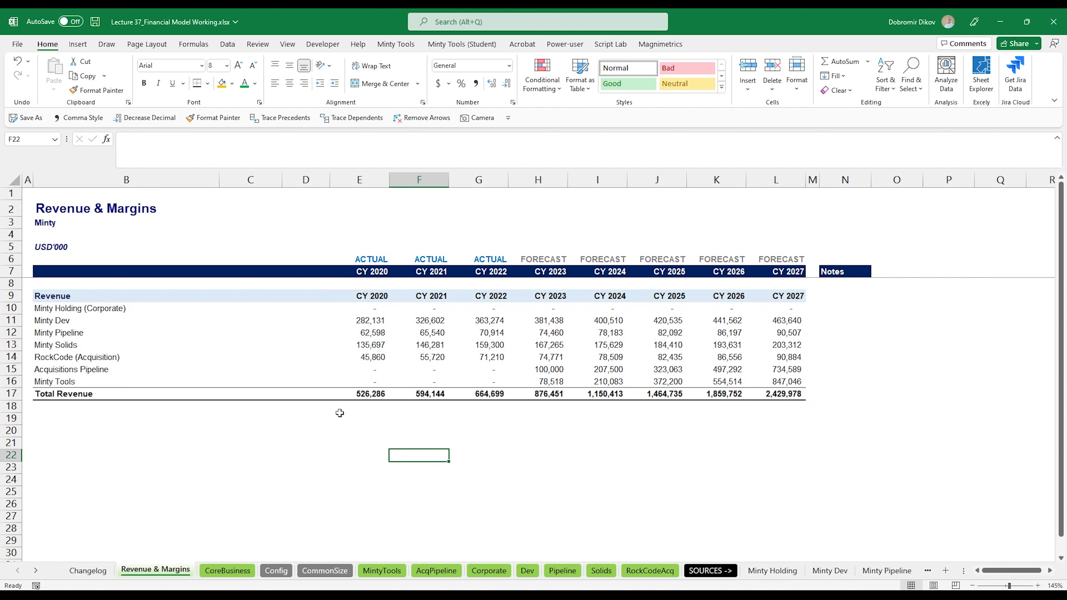
# On the Config sheet, set the Acquisitions Pipeline switches E15:L15 to "off" and check the effect on Revenue & Margins.
pyautogui.click(286, 571)
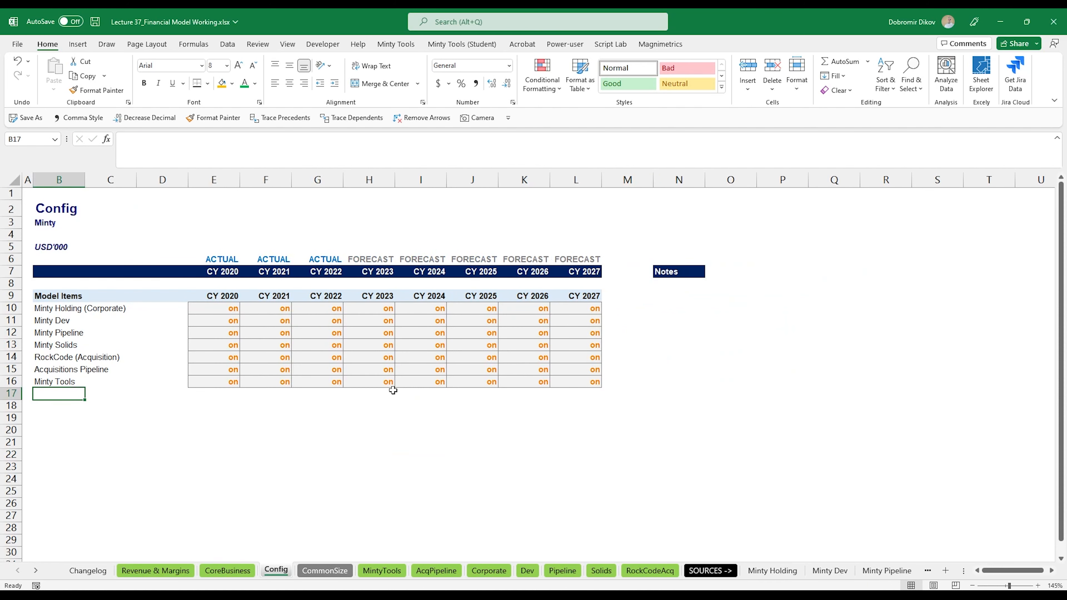
pyautogui.moveTo(222, 366); pyautogui.dragTo(596, 370)
pyautogui.write('off')
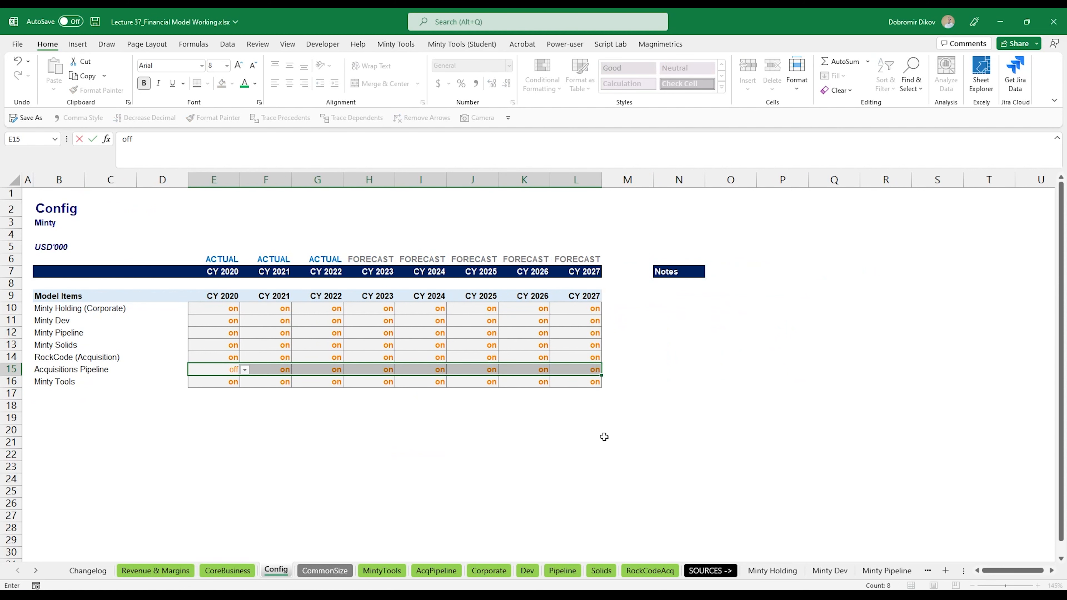
pyautogui.hotkey('ctrl', 'Return')
pyautogui.click(176, 571)
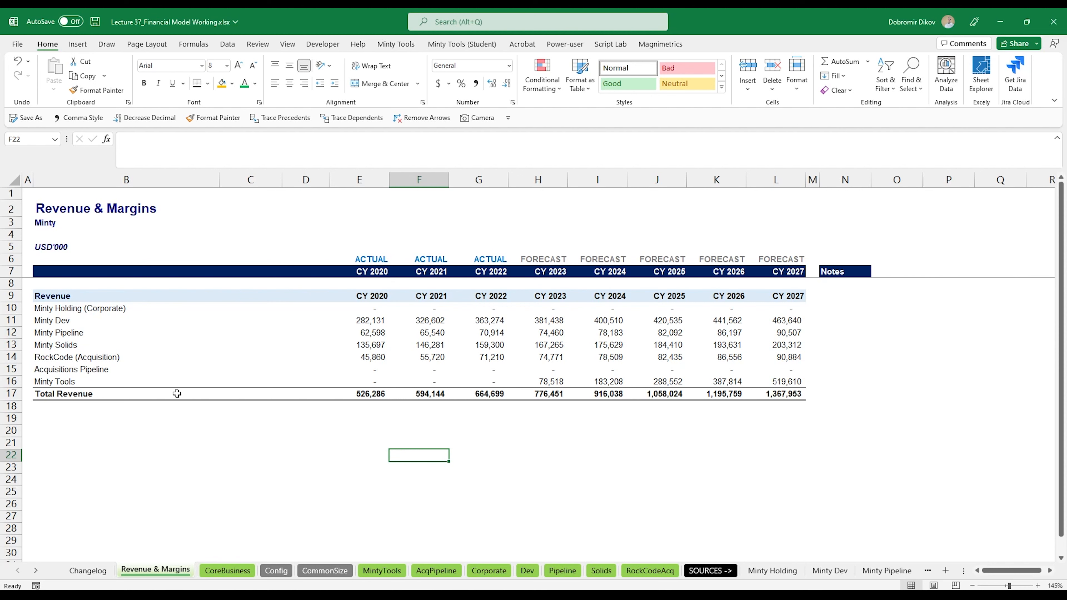
# Restore the Acquisitions Pipeline switches on Config to "on" and return to Revenue & Margins.
pyautogui.hotkey('ctrl', 'pagedown')
pyautogui.hotkey('ctrl', 'pagedown')
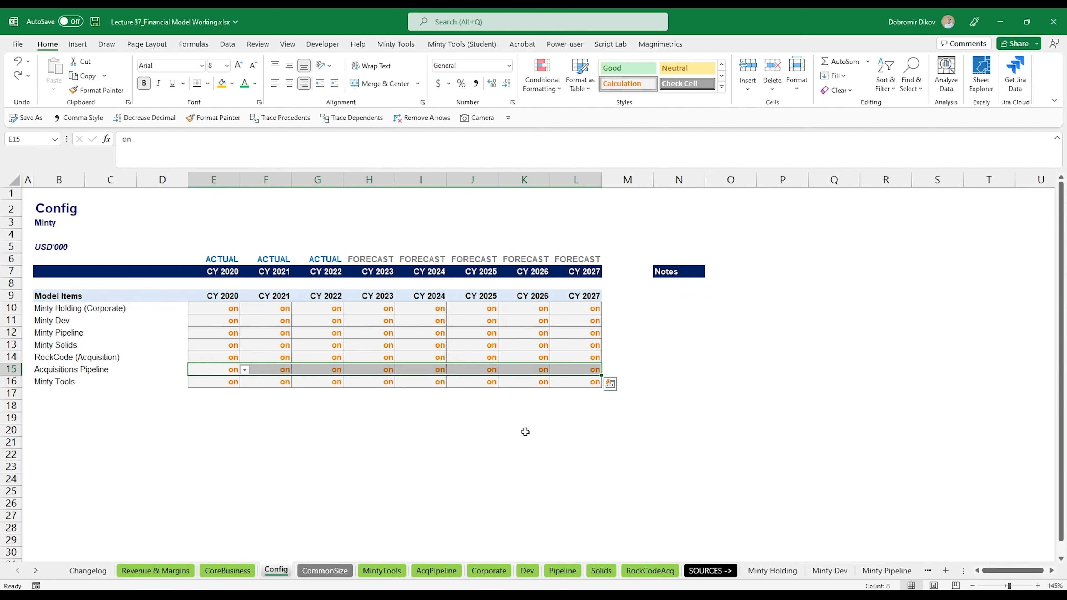
pyautogui.hotkey('ctrl', 'pageup')
pyautogui.hotkey('ctrl', 'pageup')
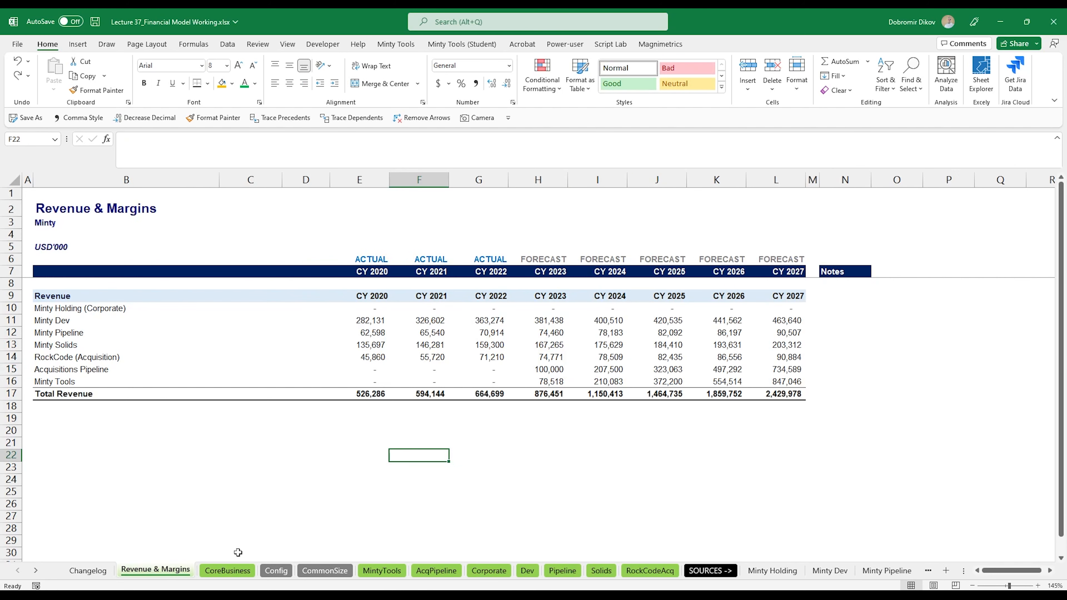
pyautogui.click(155, 298)
pyautogui.hotkey('ctrl', 'a')
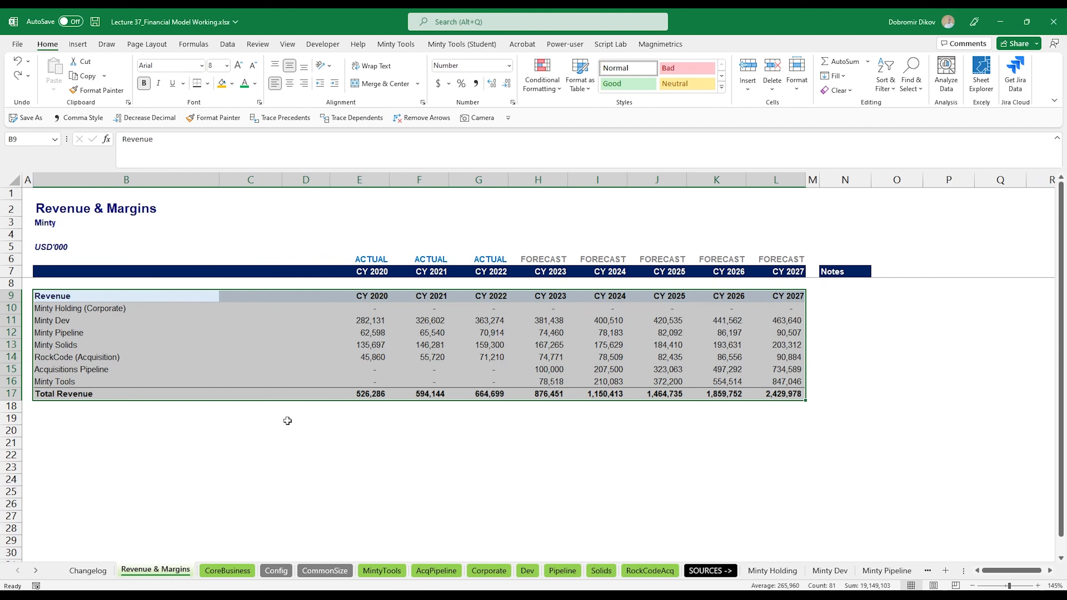
pyautogui.hotkey('ctrl', 'q')
pyautogui.press('Escape')
pyautogui.click(263, 440)
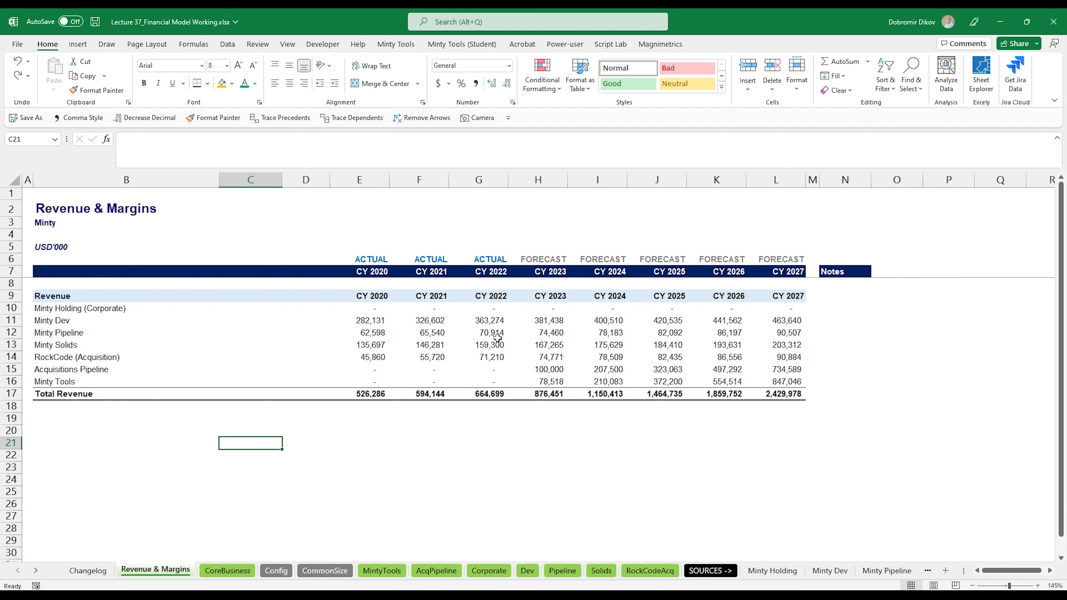
# Examine the Minty Dev revenue formula in E11 and the income statement layout from revenue to EBITDA on the MintyTools sheet.
pyautogui.click(365, 324)
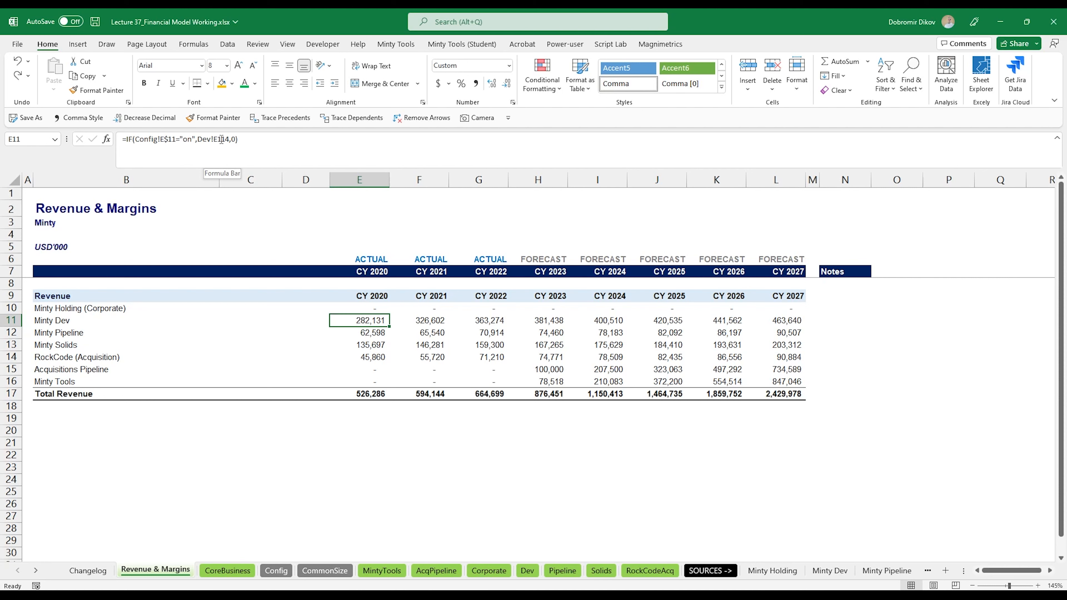
pyautogui.click(50, 427)
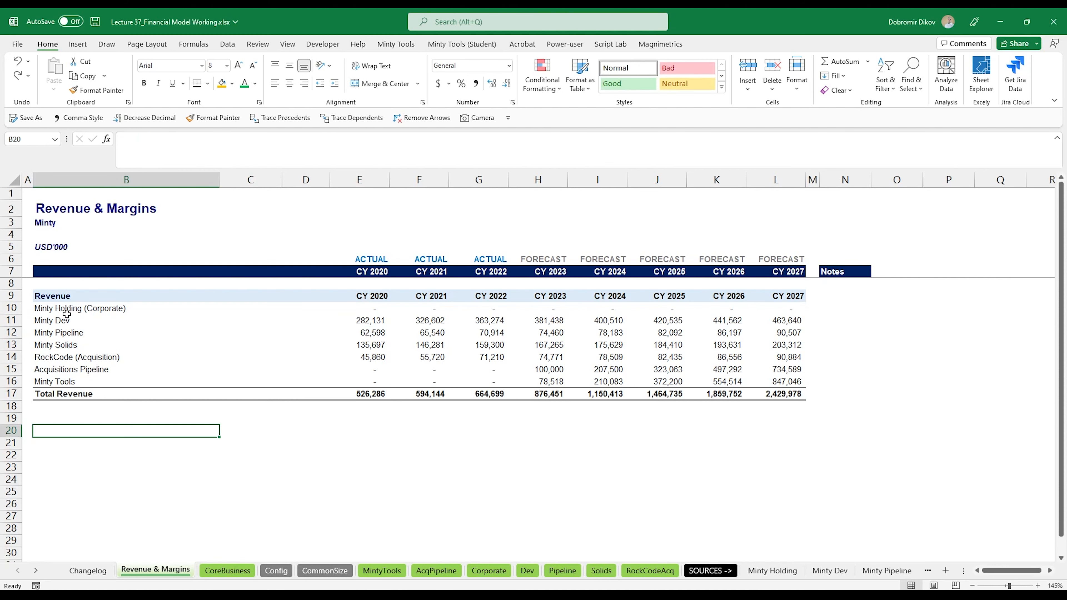
pyautogui.moveTo(67, 313); pyautogui.dragTo(84, 430)
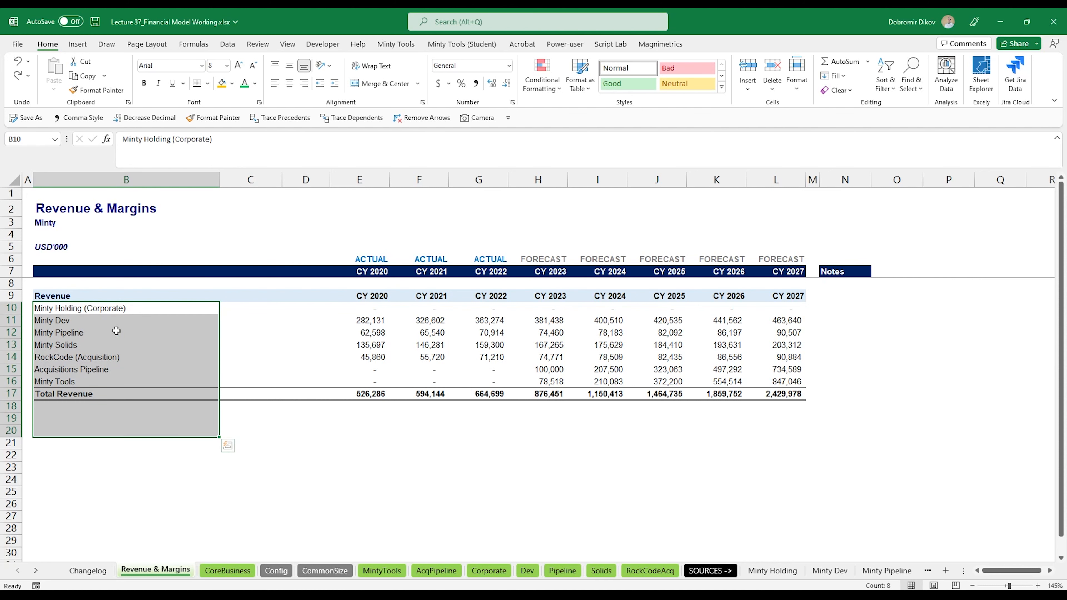
pyautogui.click(368, 571)
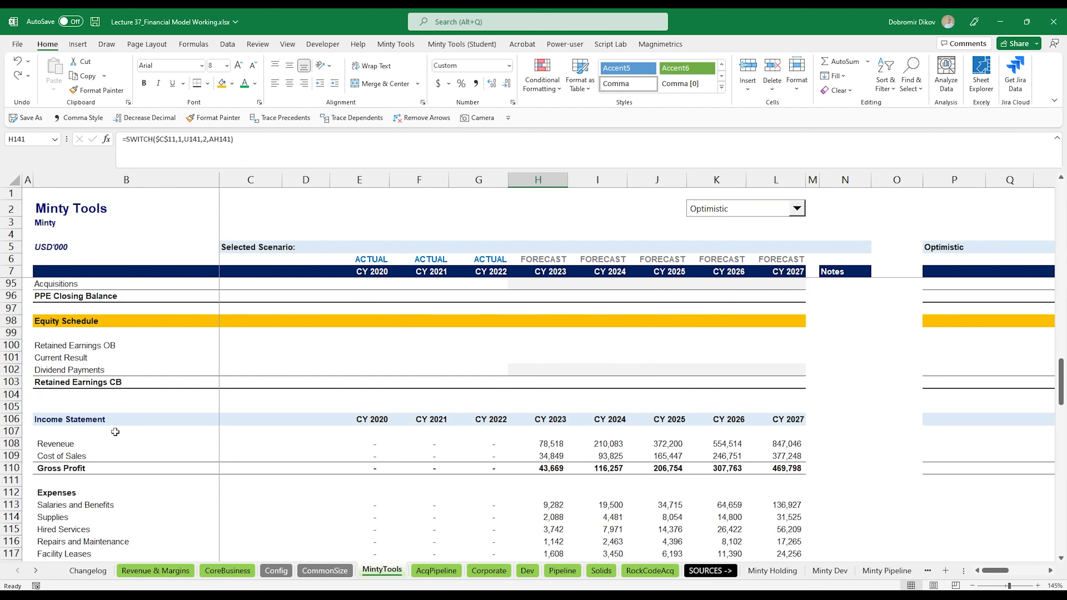
pyautogui.click(51, 444)
pyautogui.scroll(-3, 15, 450)
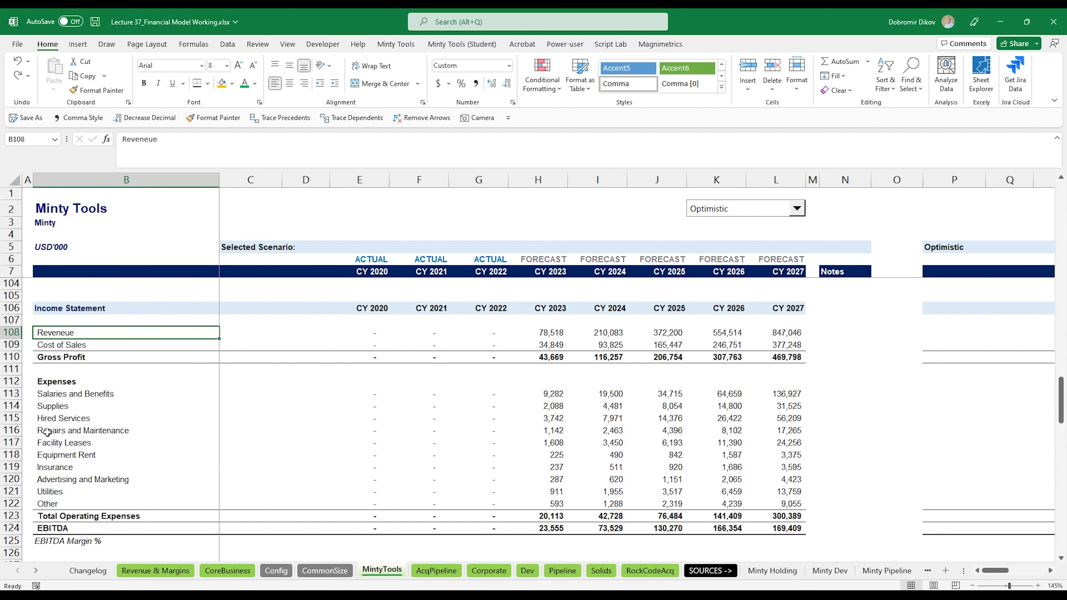
pyautogui.click(170, 570)
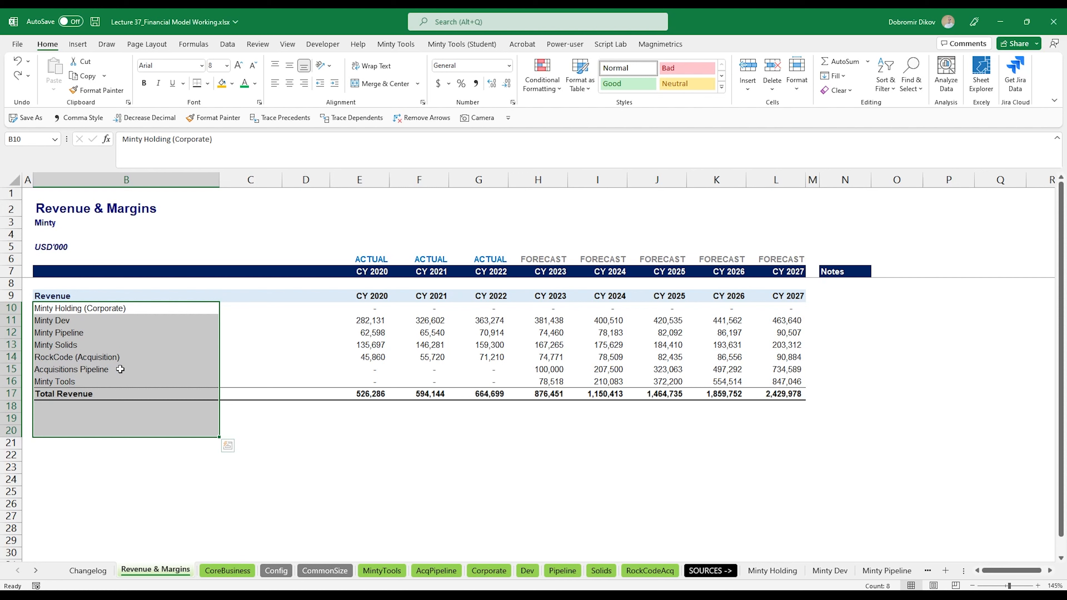
# Copy the whole revenue table B9:L17 on Revenue & Margins and paste it at B25, 16 rows below.
pyautogui.press('Up')
pyautogui.hotkey('ctrl', 'shift', 'Right')
pyautogui.hotkey('ctrl', 'shift', 'Right')
pyautogui.hotkey('ctrl', 'shift', 'Down')
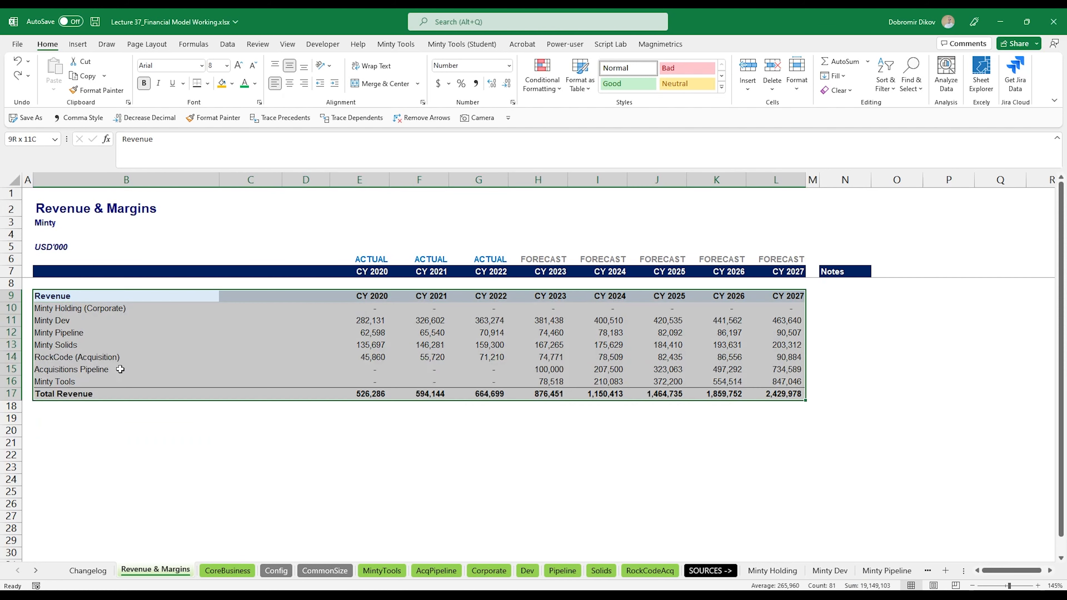
pyautogui.hotkey('ctrl', 'c')
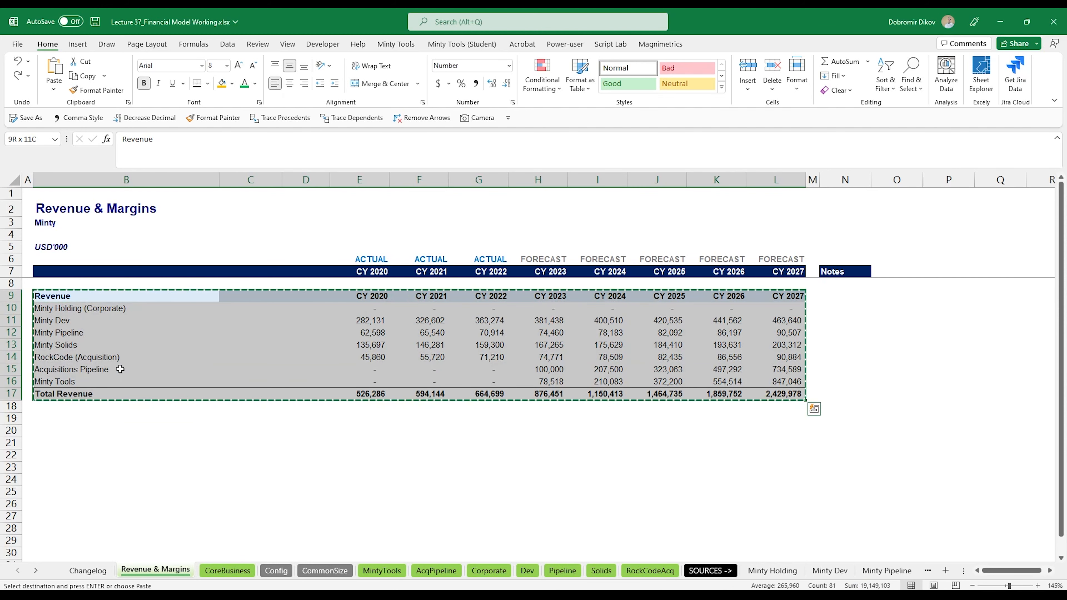
pyautogui.press('Down')
pyautogui.press('Down')
pyautogui.press('Down')
pyautogui.press('Down')
pyautogui.press('Down')
pyautogui.press('Down')
pyautogui.press('Down')
pyautogui.press('Down')
pyautogui.press('Down')
pyautogui.press('Down')
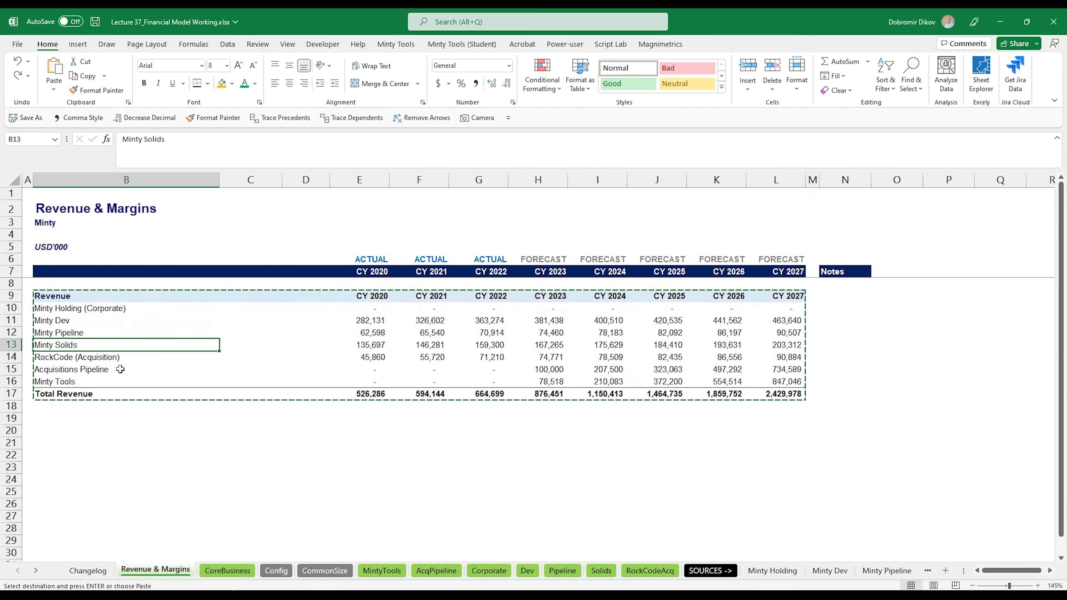
pyautogui.press('Down')
pyautogui.press('Down')
pyautogui.press('Down')
pyautogui.press('Down')
pyautogui.press('Down')
pyautogui.press('Down')
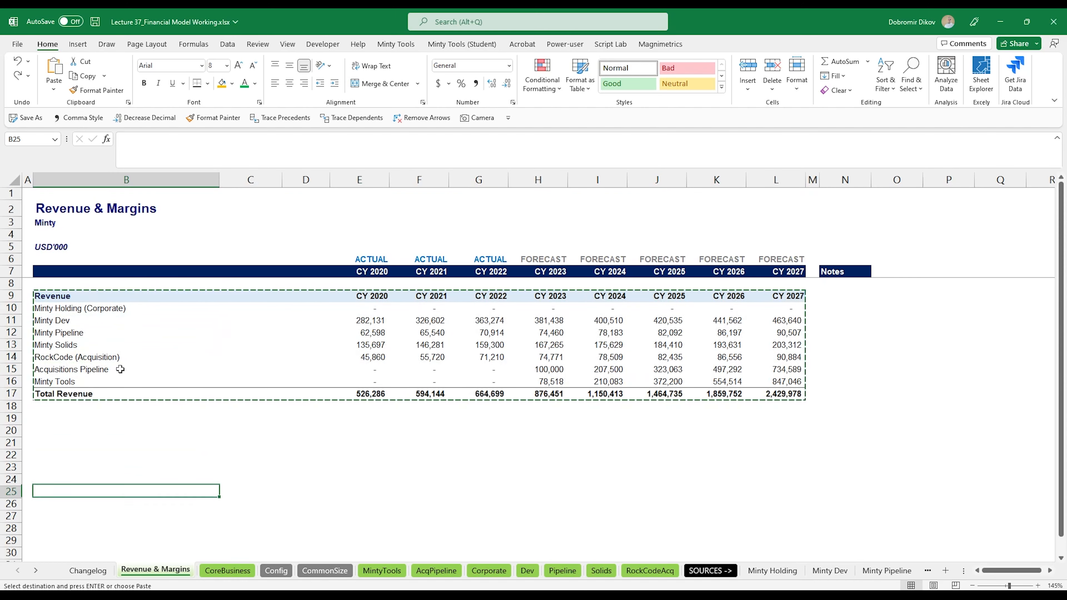
pyautogui.hotkey('ctrl', 'v')
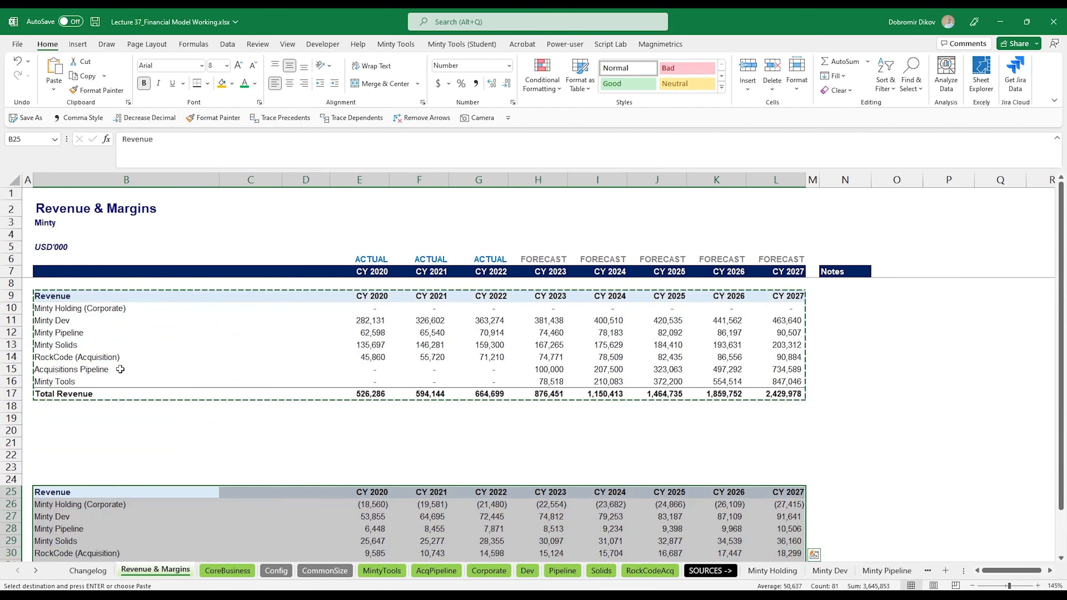
pyautogui.scroll(-3, 246, 405)
pyautogui.scroll(1, 327, 402)
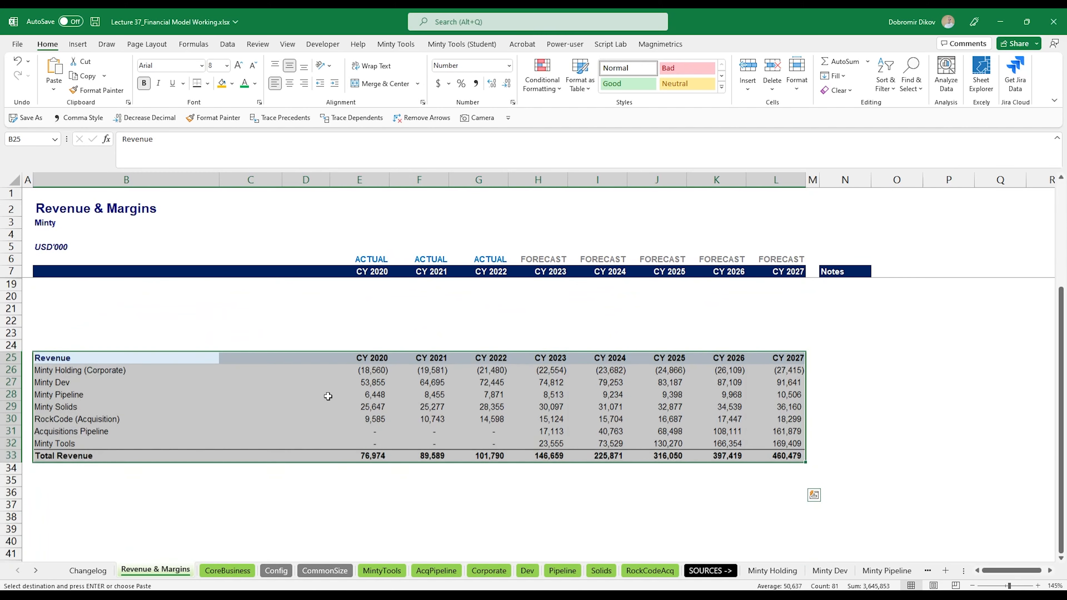
# Check the Minty Holding formula in L26 of the lower table against the EBITDA row 129 on the Corporate sheet.
pyautogui.click(770, 396)
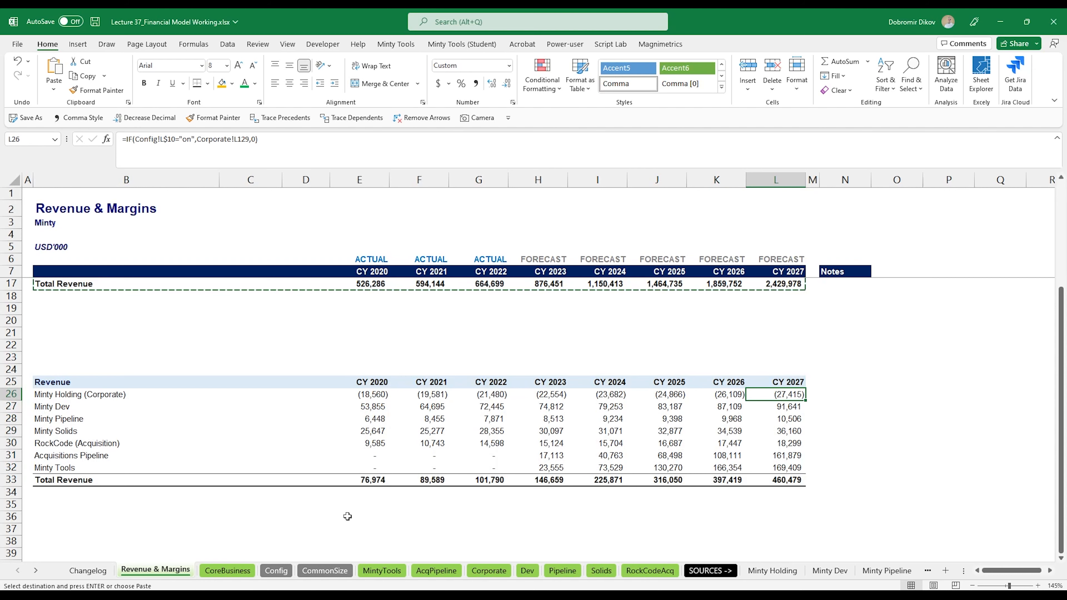
pyautogui.click(481, 572)
pyautogui.scroll(-4, 714, 506)
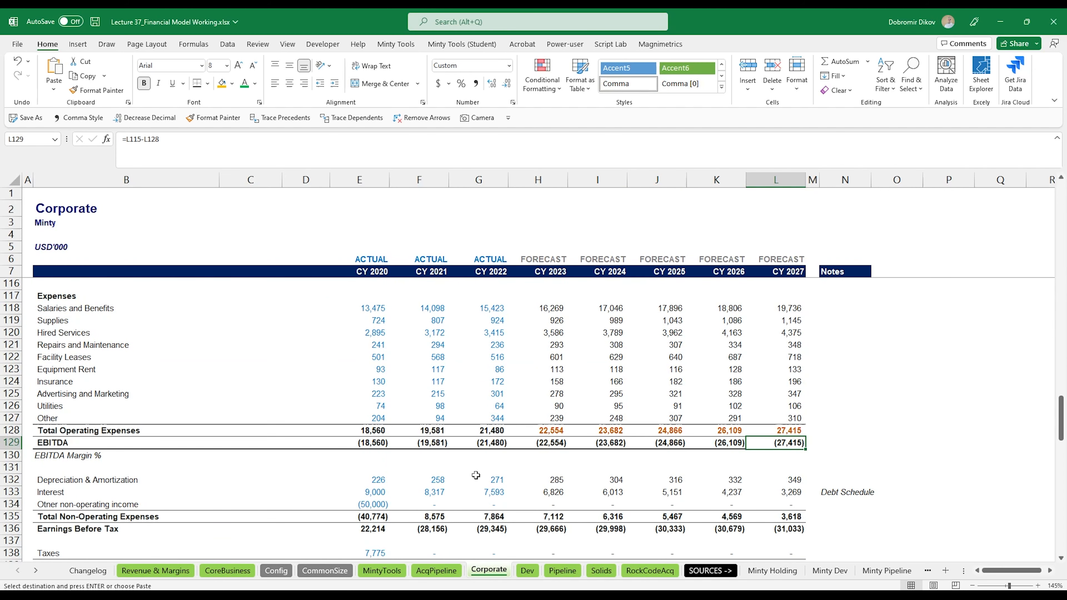
pyautogui.click(156, 570)
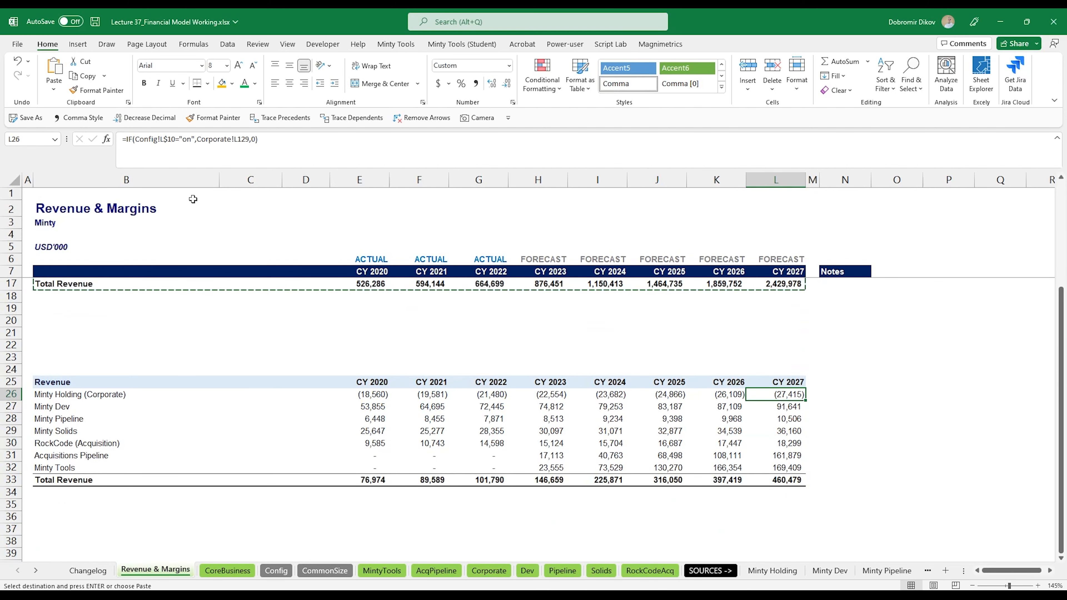
pyautogui.moveTo(237, 142); pyautogui.dragTo(245, 143)
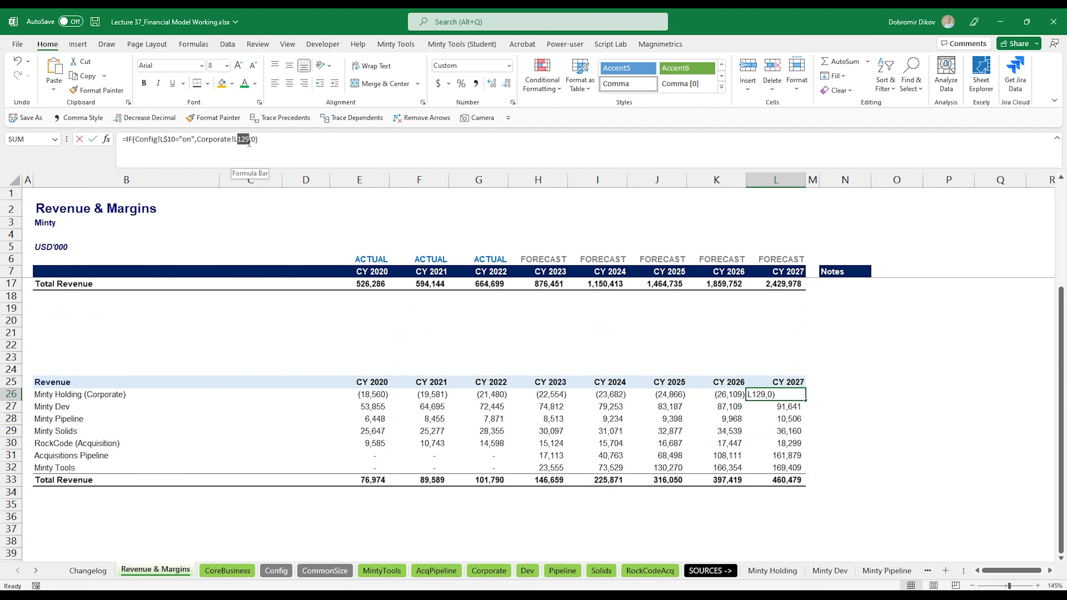
pyautogui.scroll(3, 285, 417)
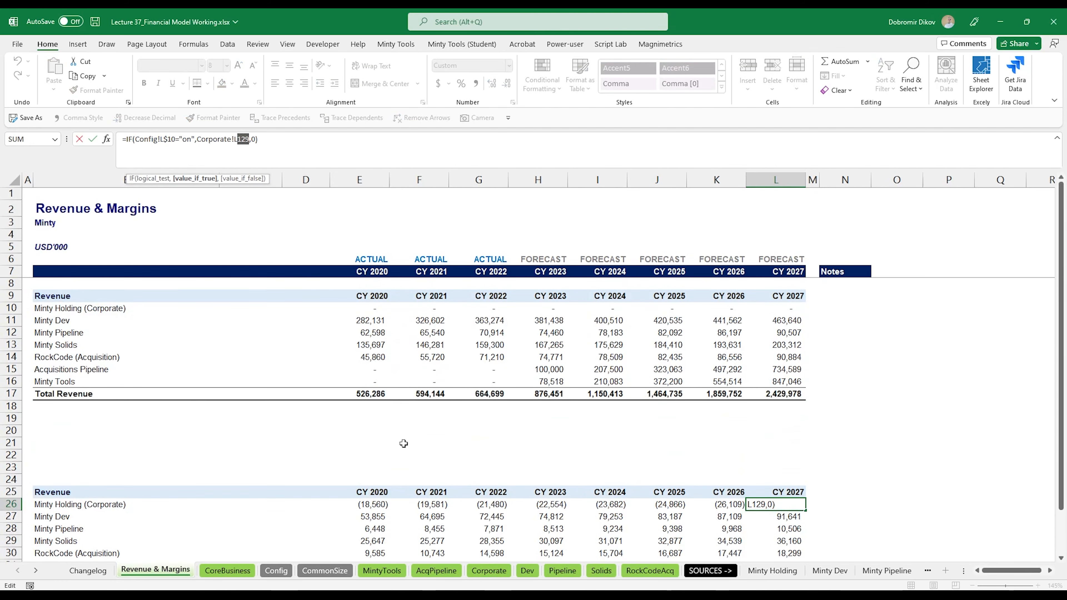
pyautogui.scroll(-3, 442, 365)
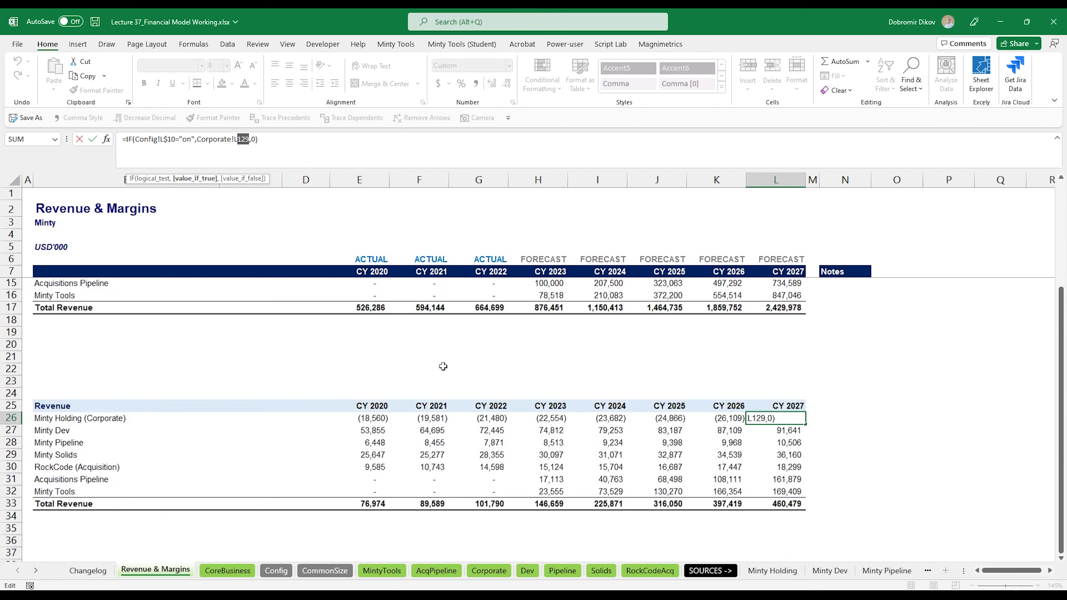
# Check the Acquisitions Pipeline formula in L31 against EBITDA row 264 on the AcqPipeline sheet and return to Revenue & Margins.
pyautogui.click(775, 455)
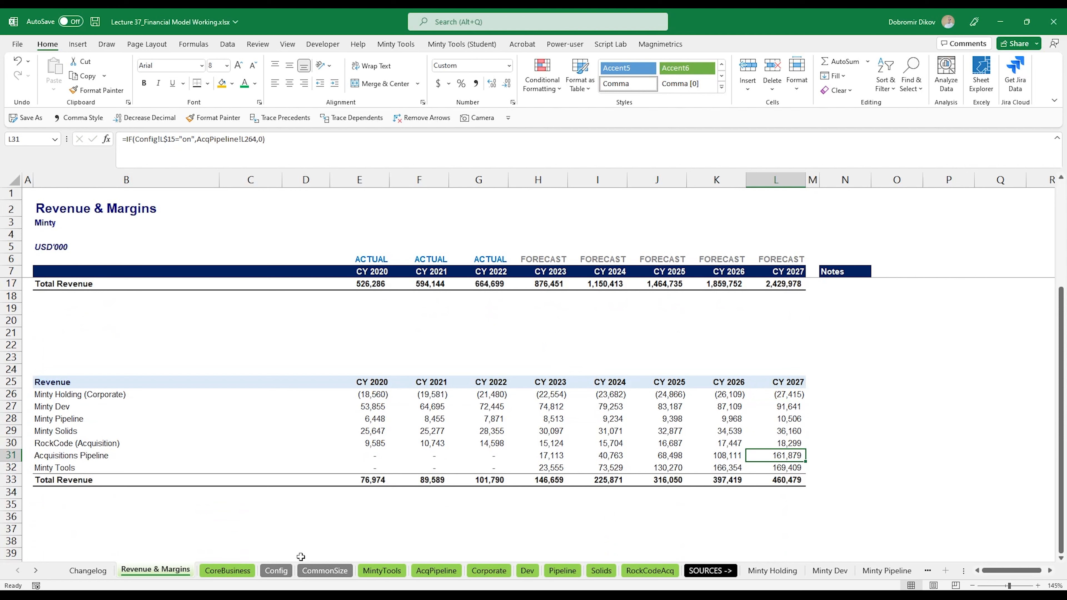
pyautogui.click(436, 571)
pyautogui.scroll(-7, 752, 496)
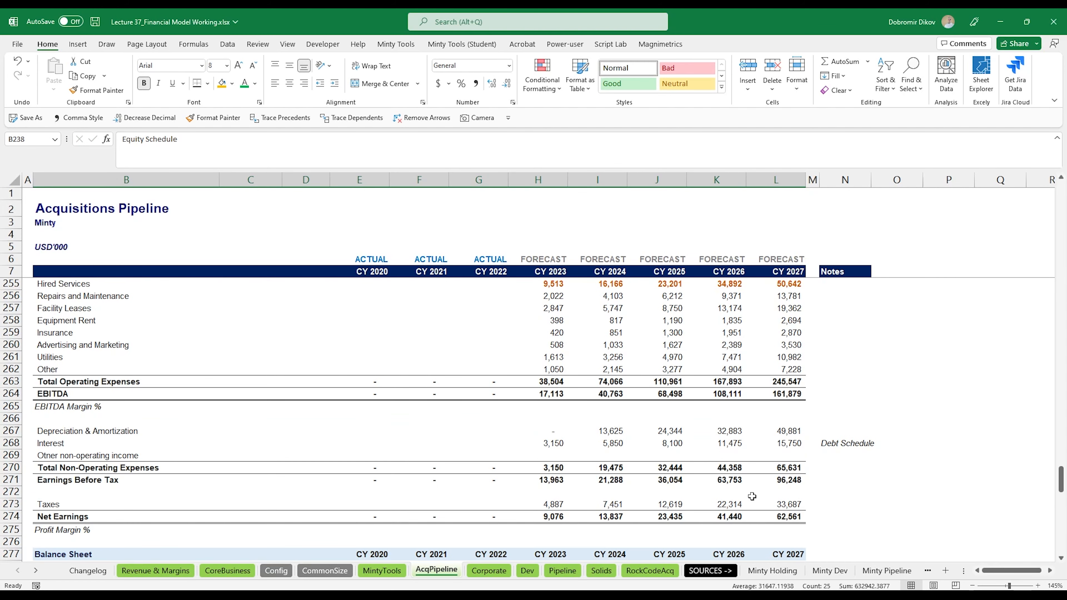
pyautogui.click(177, 571)
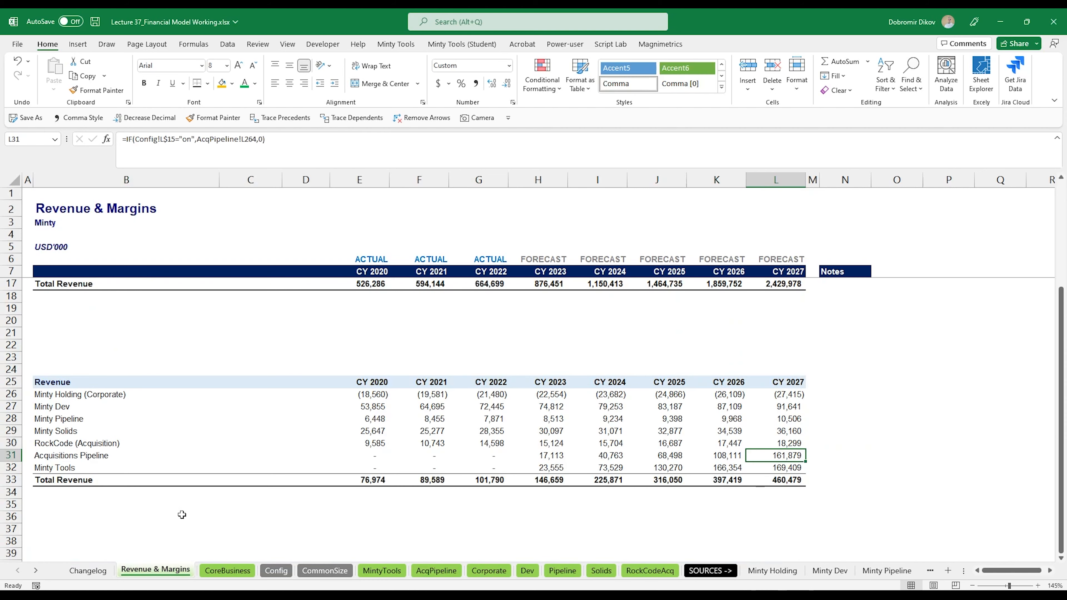
# Delete the empty rows 19 to 23 between the two tables on Revenue & Margins.
pyautogui.click(80, 342)
pyautogui.scroll(2, 46, 378)
pyautogui.moveTo(11, 381); pyautogui.dragTo(53, 433)
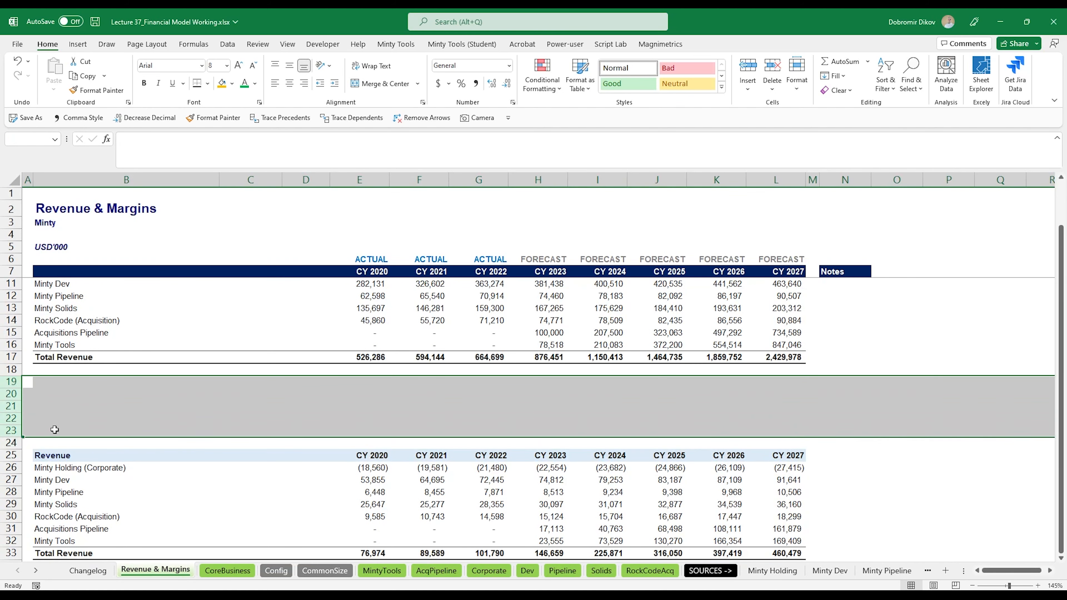
pyautogui.hotkey('ctrl', '-')
pyautogui.scroll(1, 414, 361)
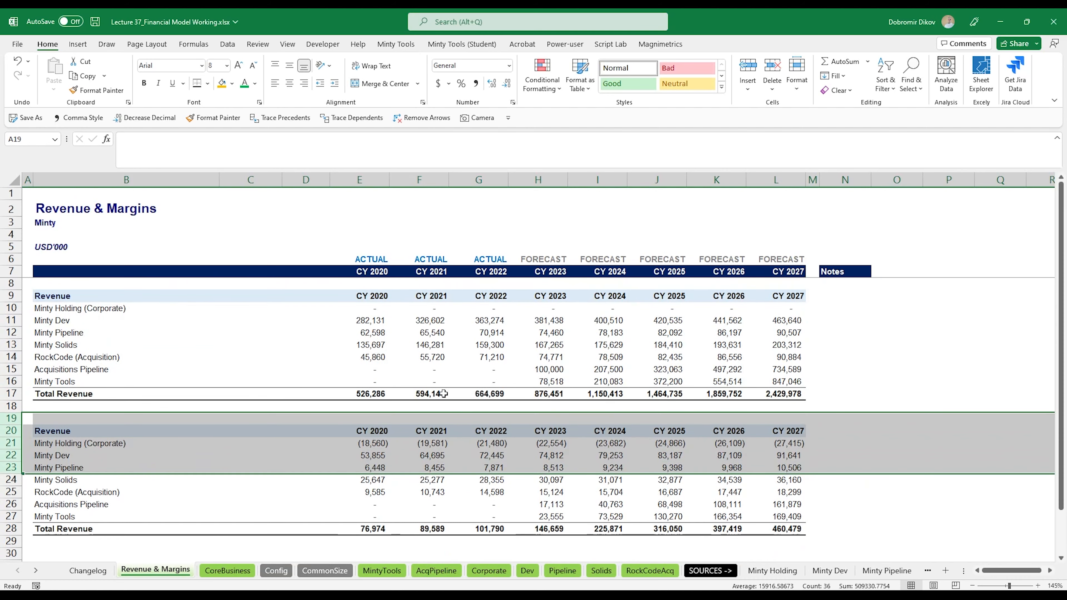
# Copy the "Proforma View" scenario drop-down from the RockCodeAcq sheet onto the Revenue & Margins sheet.
pyautogui.click(774, 353)
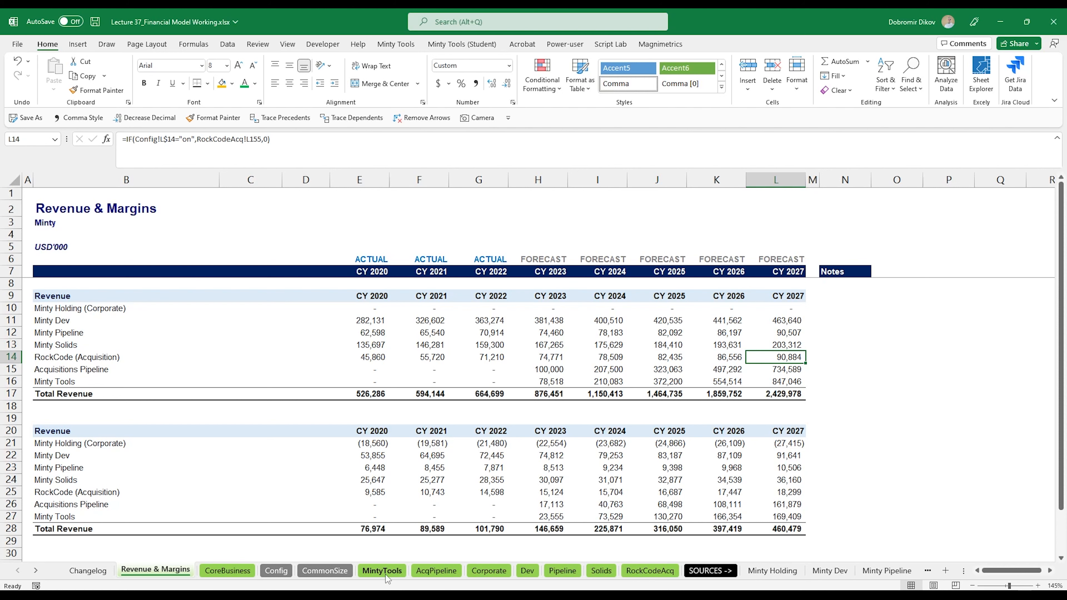
pyautogui.click(651, 572)
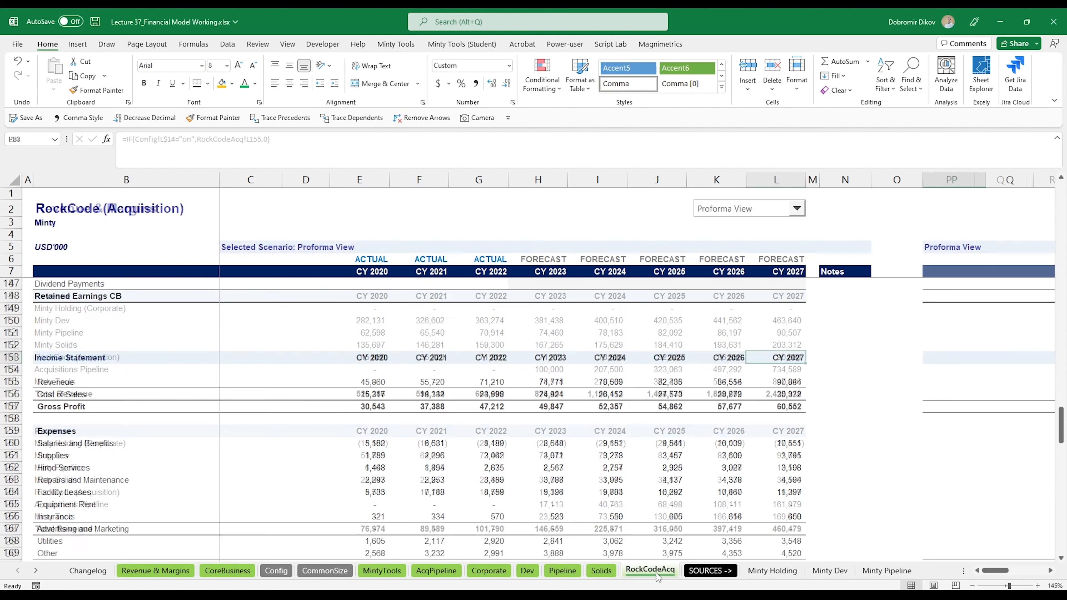
pyautogui.rightClick(721, 215)
pyautogui.click(712, 214)
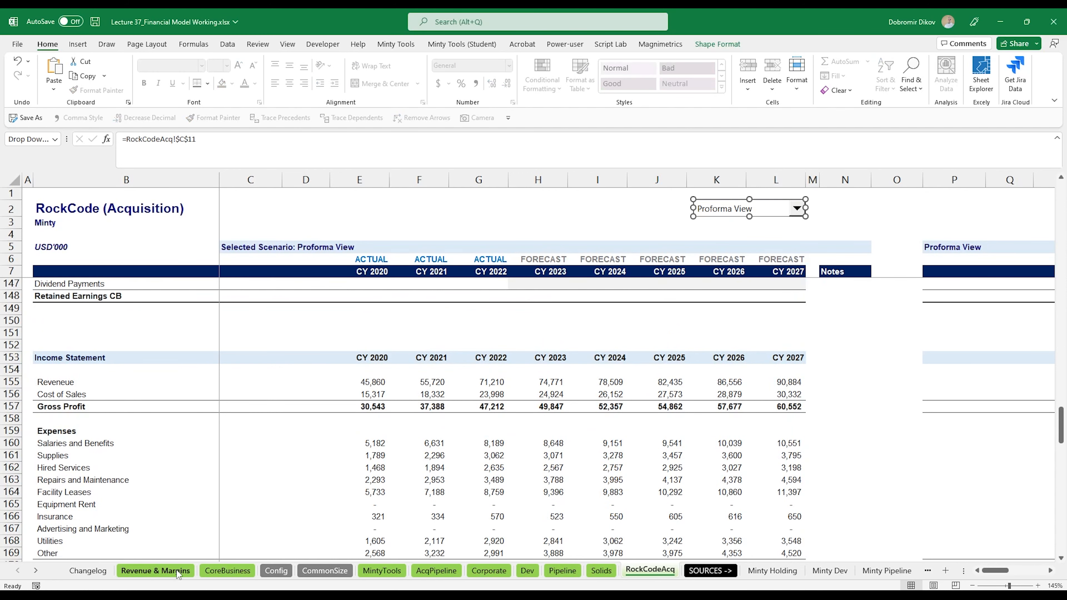
pyautogui.click(155, 570)
pyautogui.hotkey('ctrl', 'v')
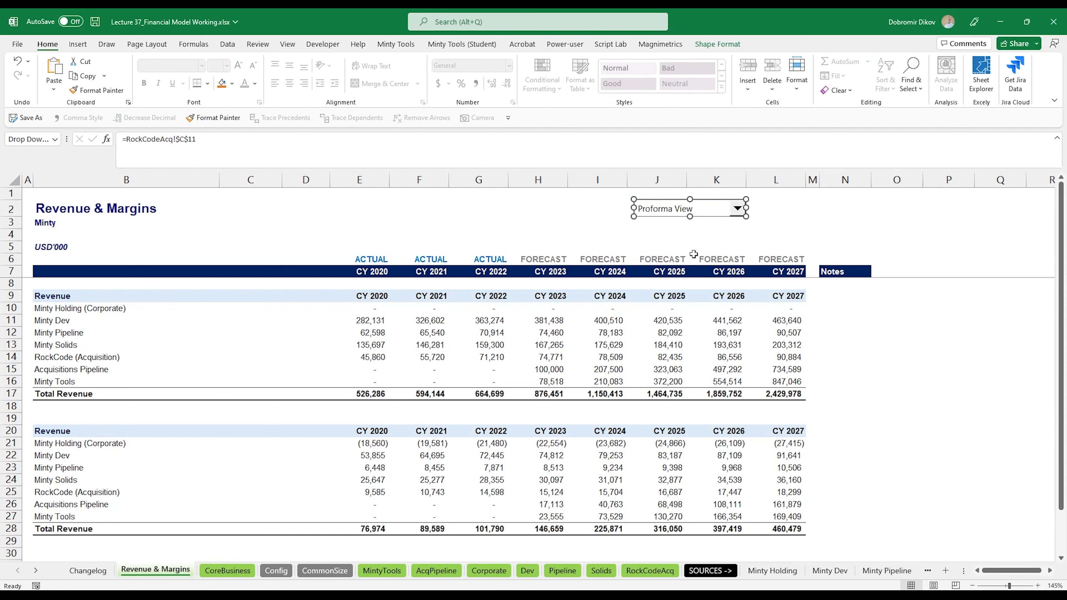
# Copy the "Optimistic" scenario drop-down from MintyTools onto Revenue & Margins and place it beneath the Proforma View drop-down.
pyautogui.click(382, 571)
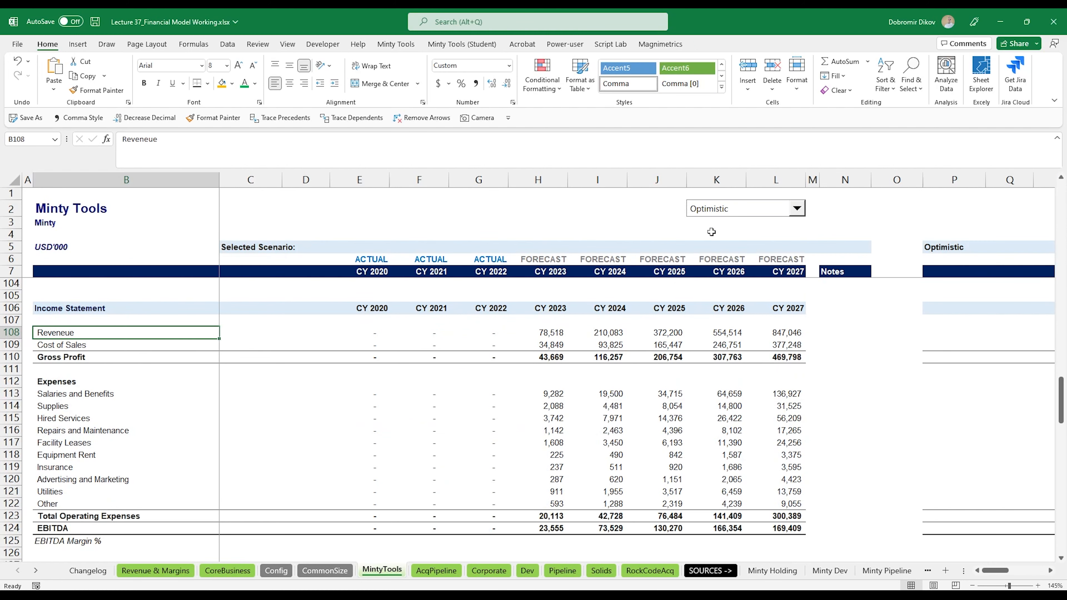
pyautogui.rightClick(716, 199)
pyautogui.rightClick(712, 203)
pyautogui.click(705, 203)
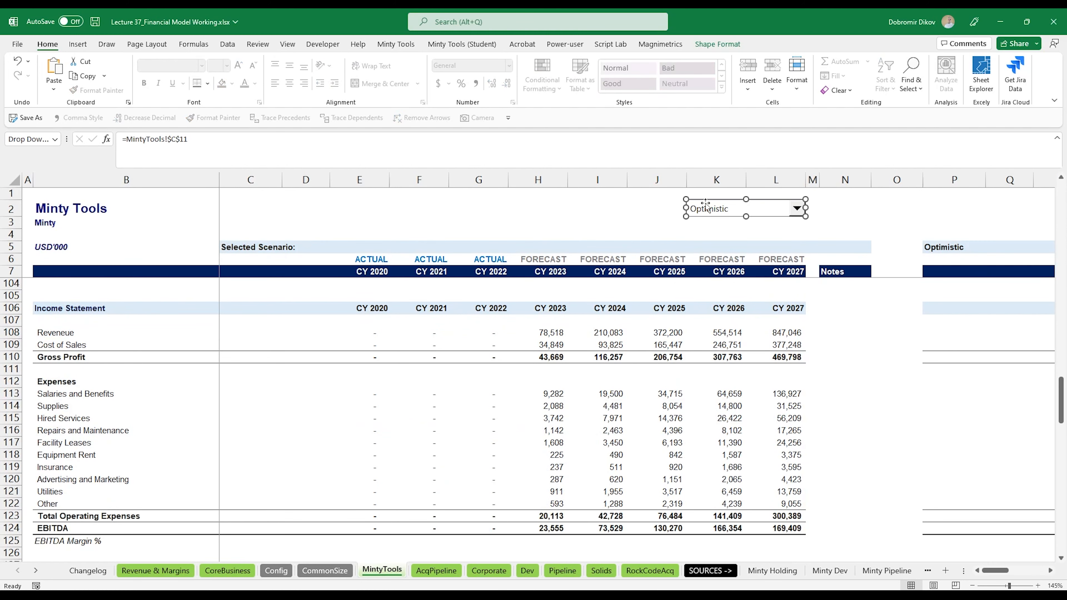
pyautogui.hotkey('ctrl', 'c')
pyautogui.click(155, 570)
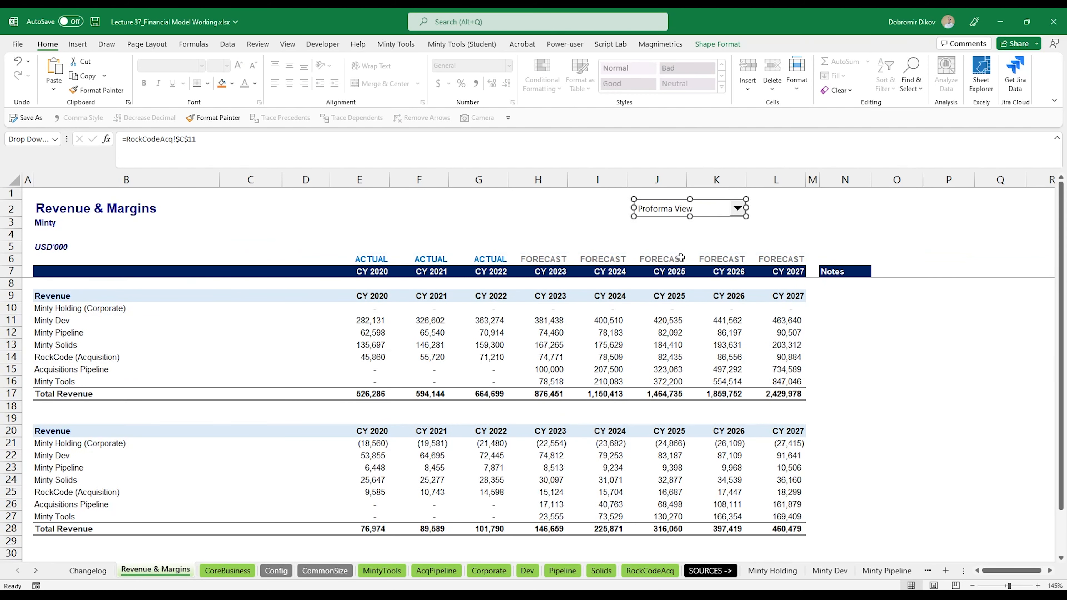
pyautogui.hotkey('ctrl', 'v')
pyautogui.moveTo(706, 209); pyautogui.dragTo(707, 234)
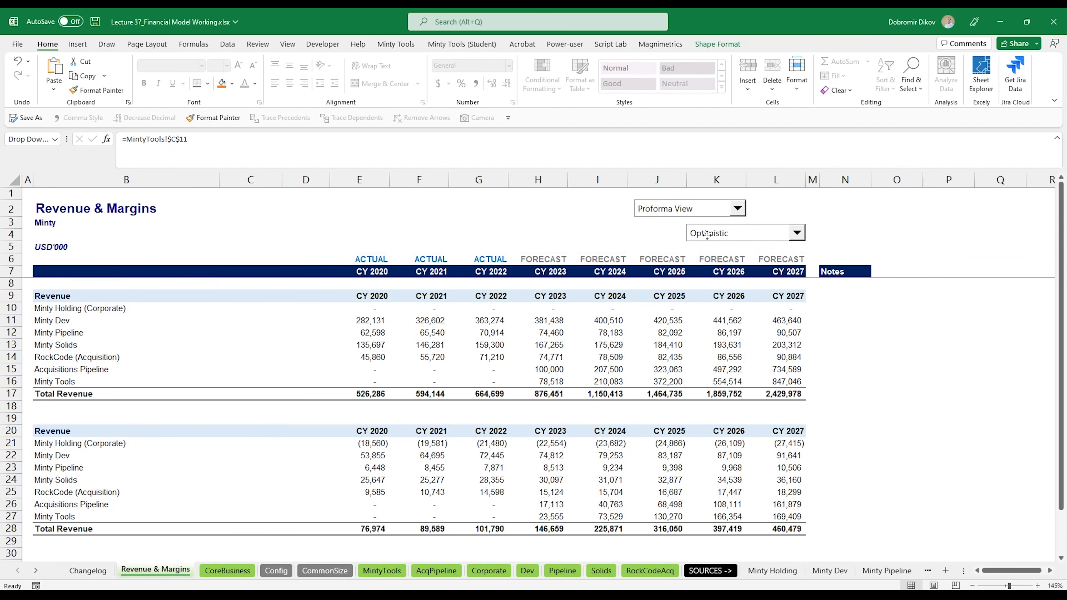
# Move the Proforma View drop-down directly above the Optimistic one and widen it to the same width.
pyautogui.click(700, 212)
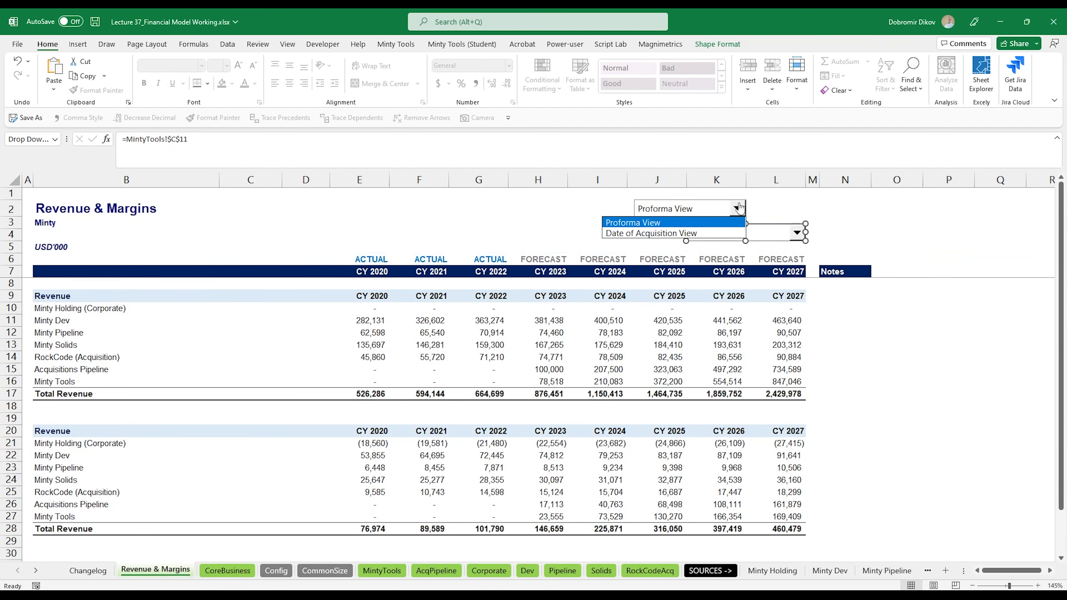
pyautogui.click(779, 200)
pyautogui.rightClick(720, 207)
pyautogui.click(705, 209)
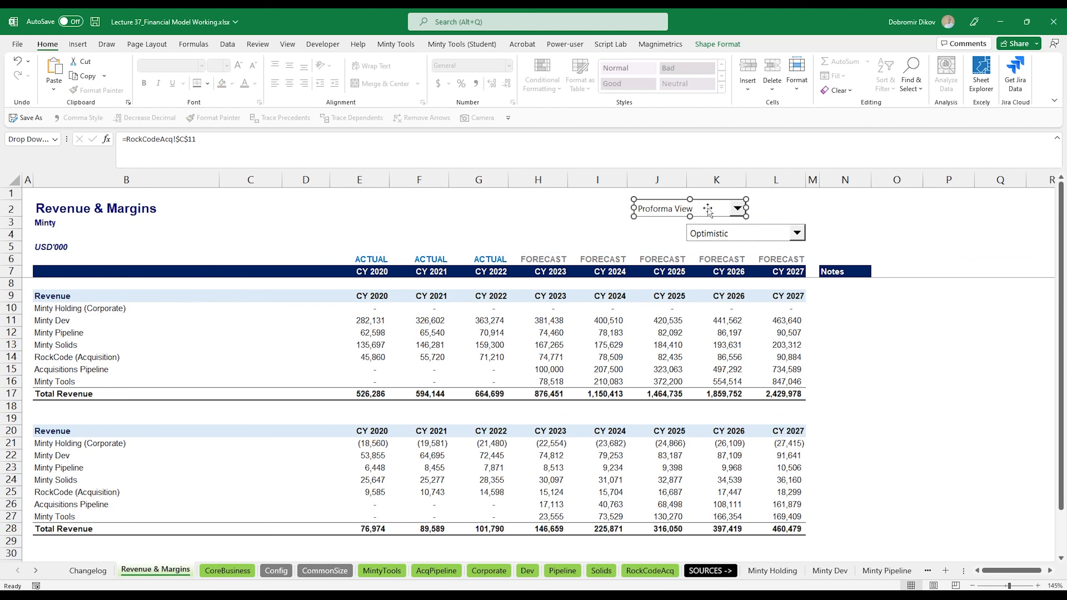
pyautogui.moveTo(713, 209); pyautogui.dragTo(766, 209)
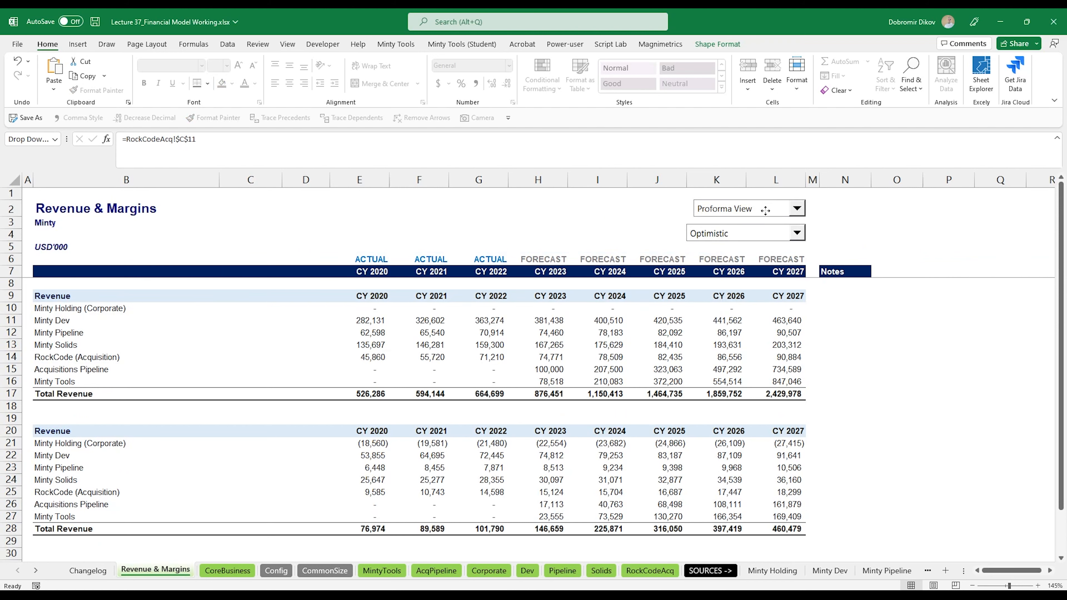
pyautogui.moveTo(693, 208); pyautogui.dragTo(683, 208)
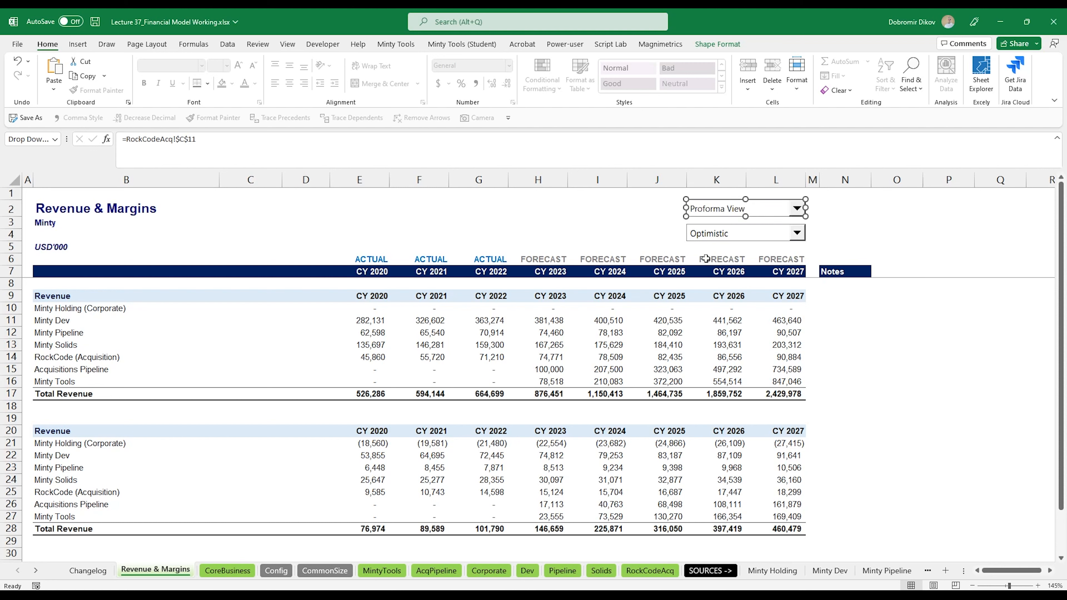
pyautogui.click(663, 238)
# Label the two scenario drop-downs "RockCode:" in J2 and "Minty Tools:" in J4.
pyautogui.click(647, 208)
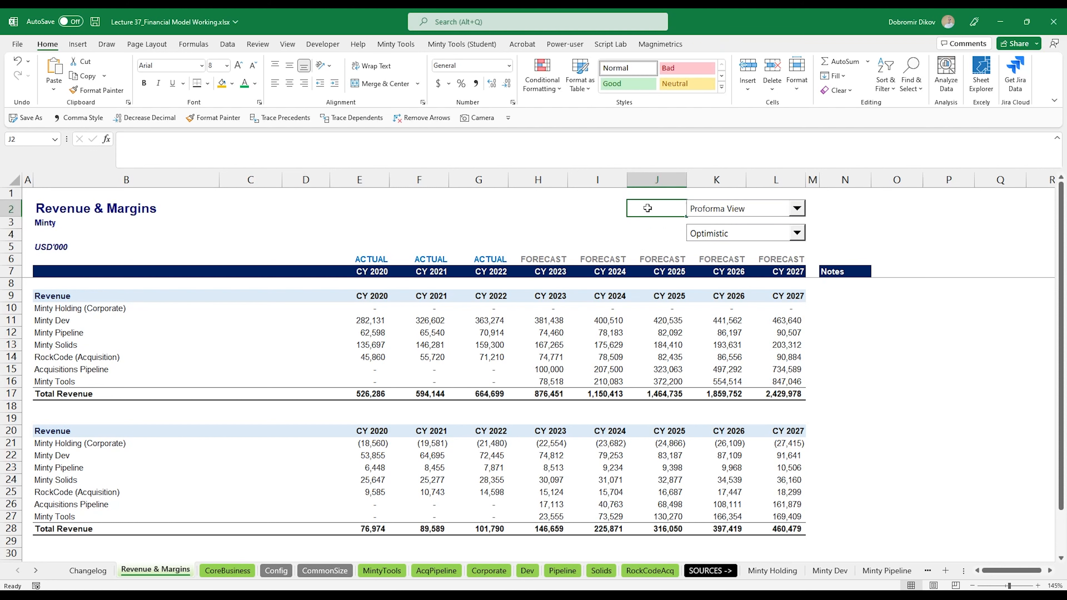
pyautogui.write('RockC')
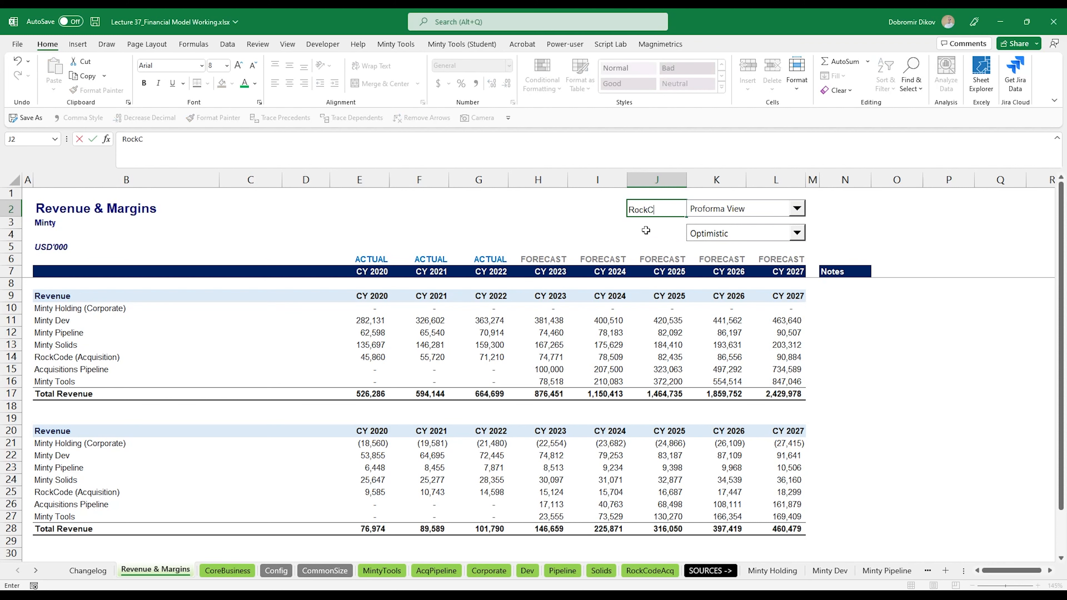
pyautogui.write('ode:')
pyautogui.click(645, 231)
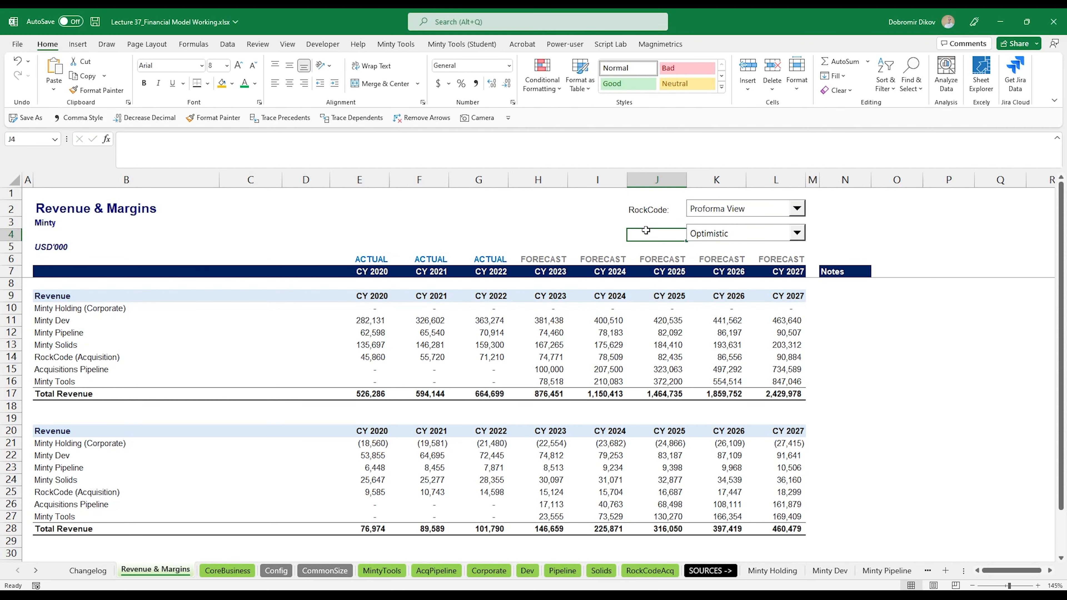
pyautogui.write('Minty T')
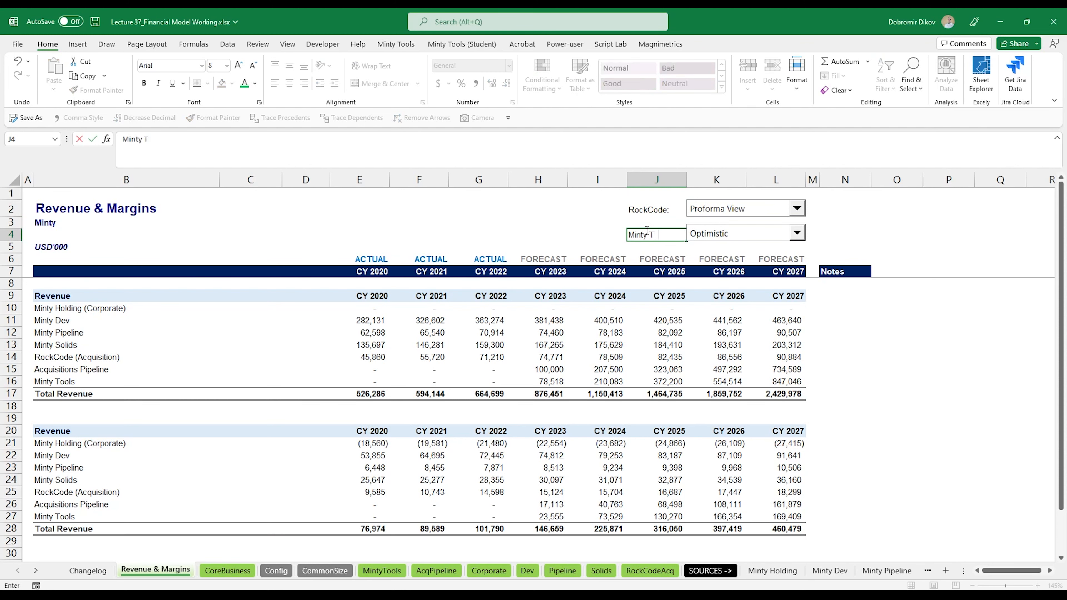
pyautogui.write('ools:')
# Shift the Minty Tools drop-down slightly down to line up with its label in row 4.
pyautogui.keyDown('ctrl'); pyautogui.click(744, 230); pyautogui.keyUp('ctrl')
pyautogui.moveTo(745, 224); pyautogui.dragTo(744, 230)
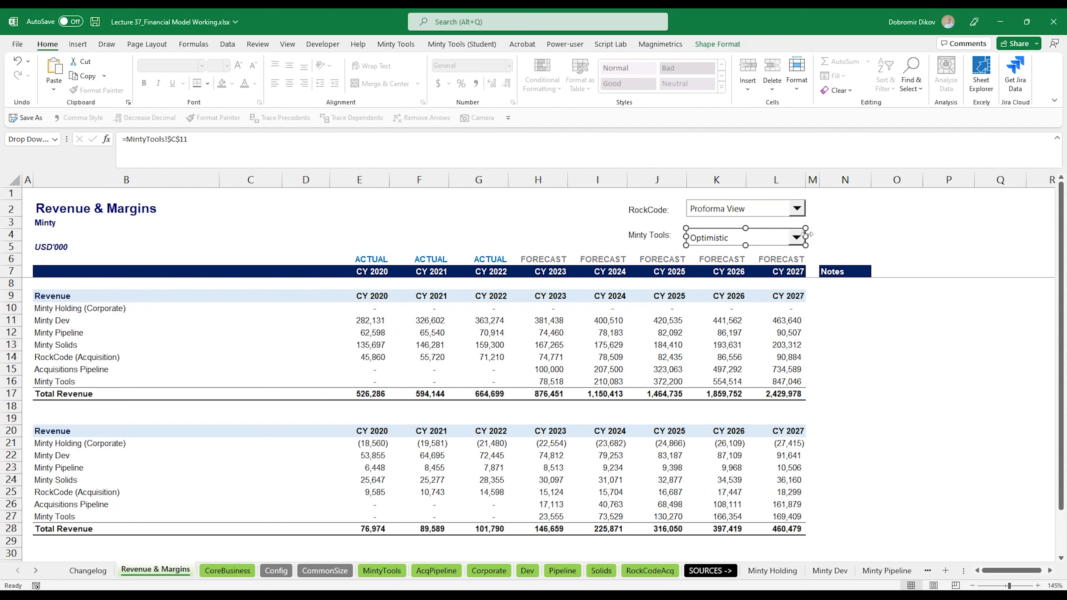
pyautogui.click(859, 227)
# Inspect the RockCode drop-down's input range and cell link in its control settings, leaving them as they are.
pyautogui.rightClick(745, 204)
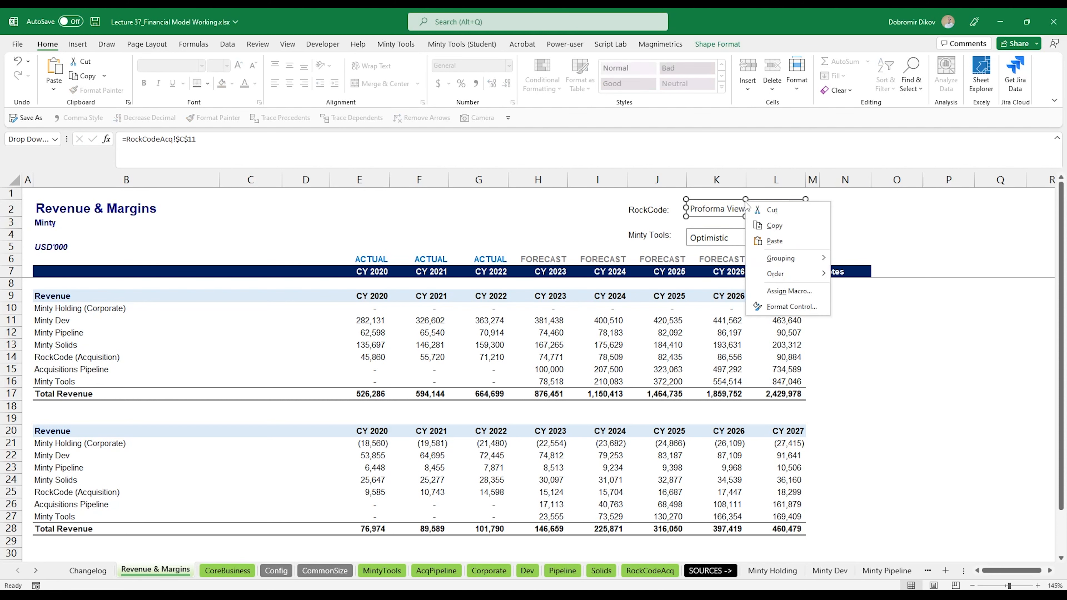
pyautogui.hotkey('ctrl', '1')
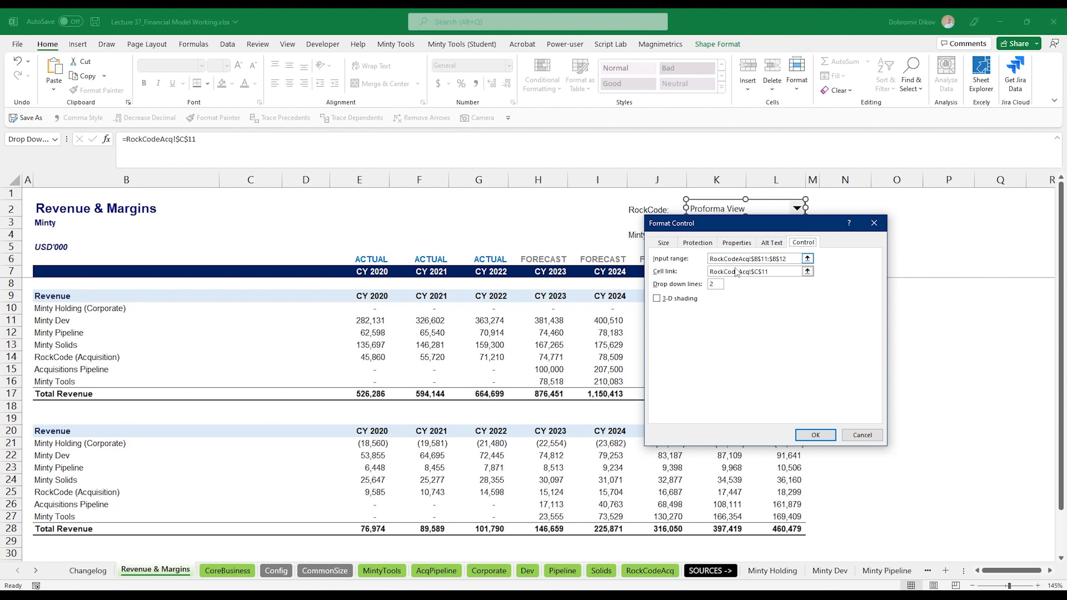
pyautogui.click(811, 435)
pyautogui.click(828, 242)
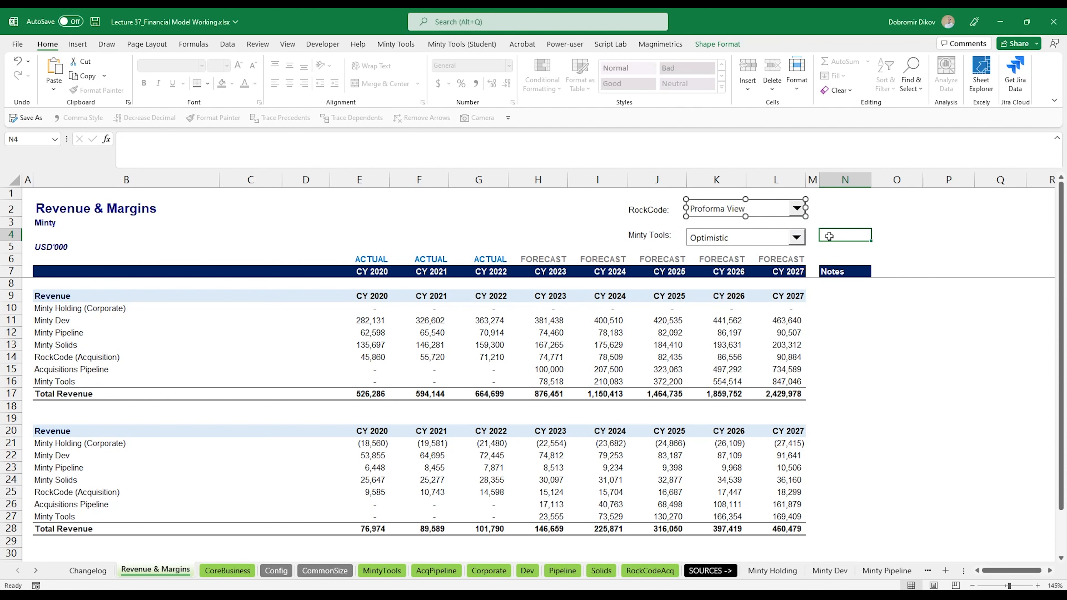
# Switch the RockCode scenario to "Date of Acquisition View" and check its 2020–2022 values in E25:G25 and E14:G14.
pyautogui.click(796, 208)
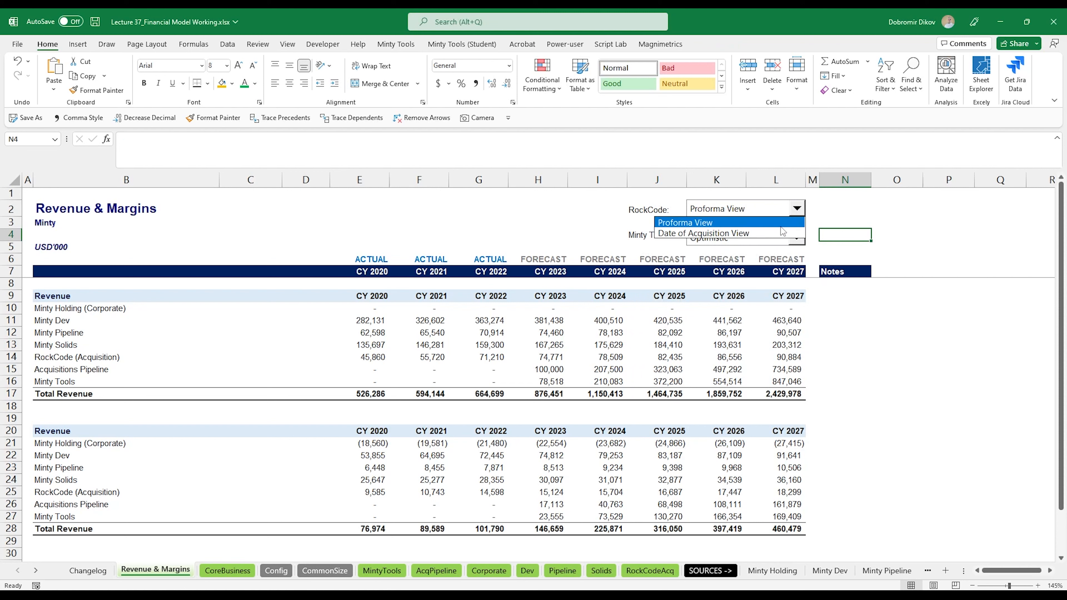
pyautogui.click(779, 234)
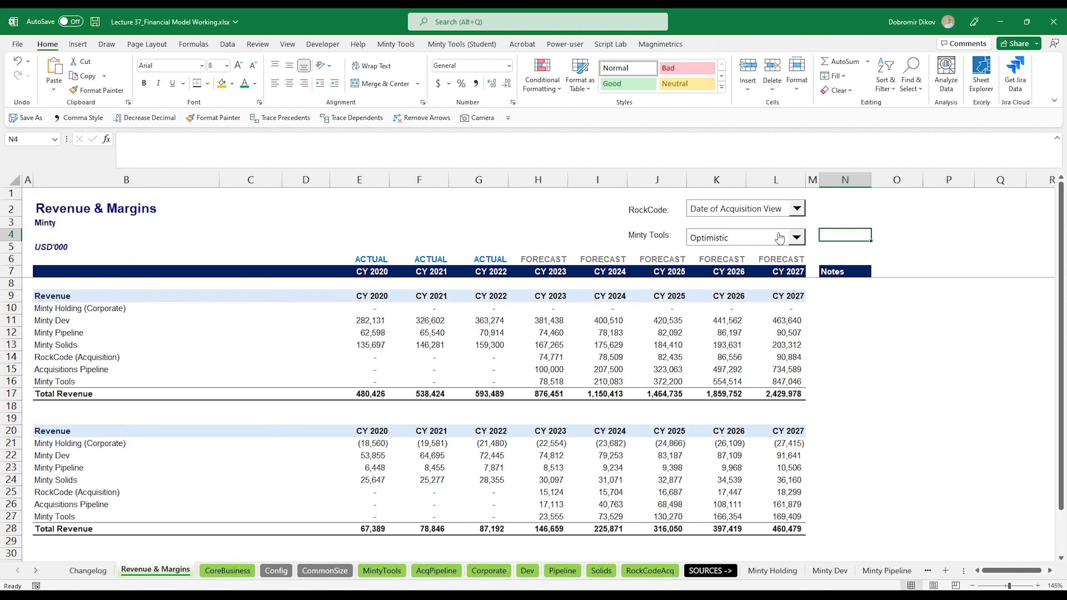
pyautogui.moveTo(371, 489); pyautogui.dragTo(493, 492)
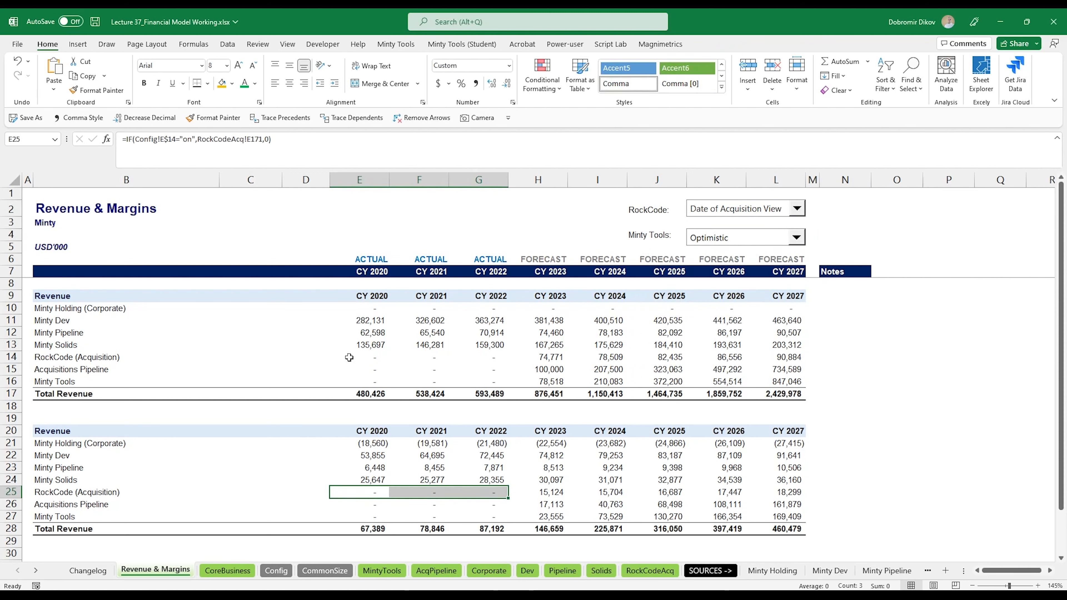
pyautogui.moveTo(358, 356); pyautogui.dragTo(472, 354)
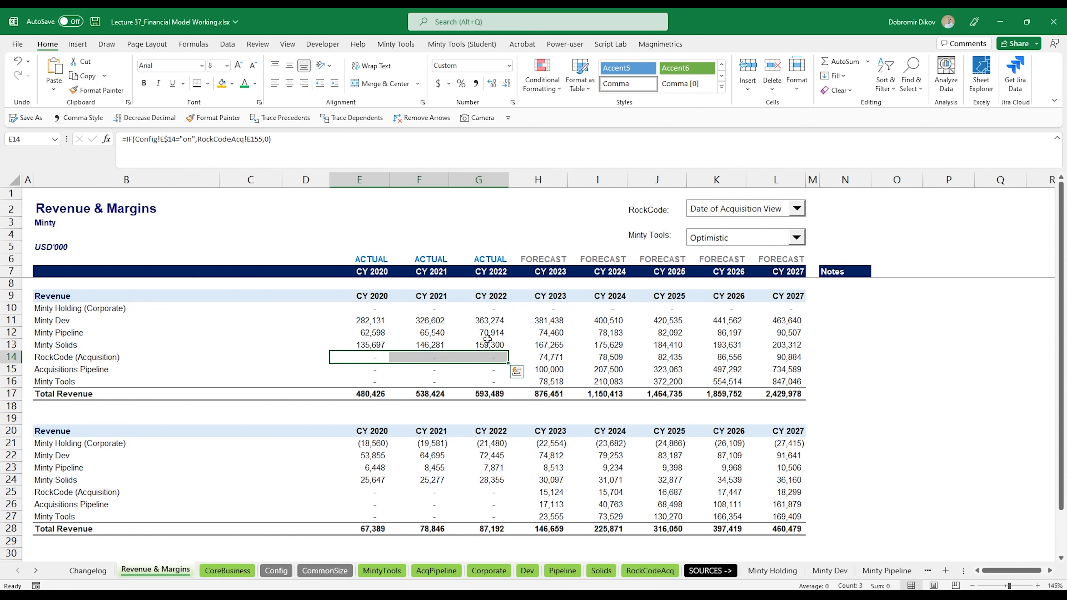
# Return the RockCode scenario to "Proforma View" and try the "Realistic" scenario for Minty Tools.
pyautogui.click(758, 208)
pyautogui.click(756, 222)
pyautogui.click(740, 240)
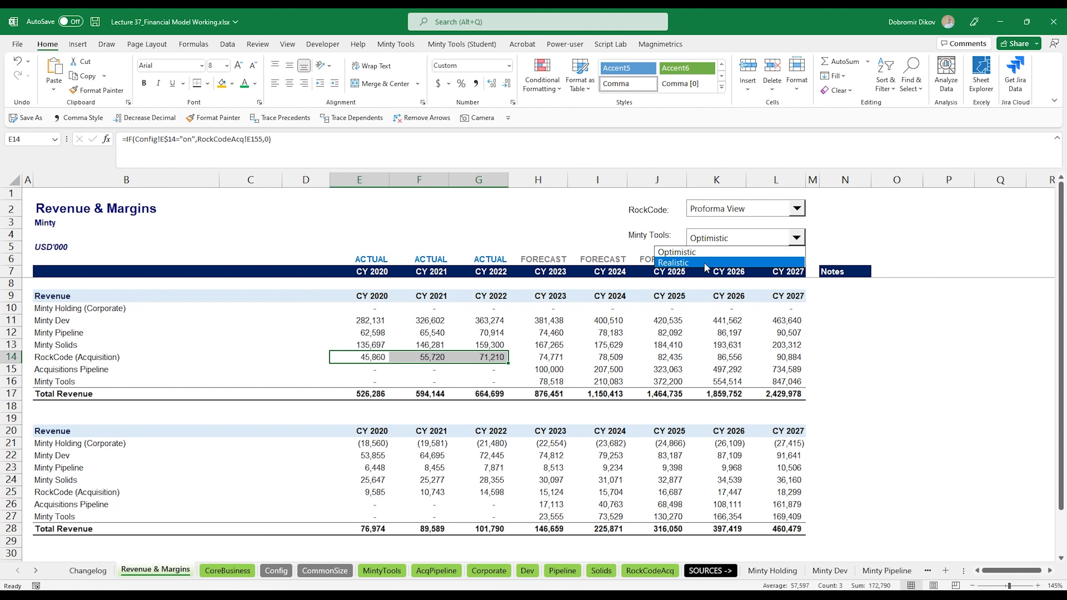
pyautogui.click(703, 262)
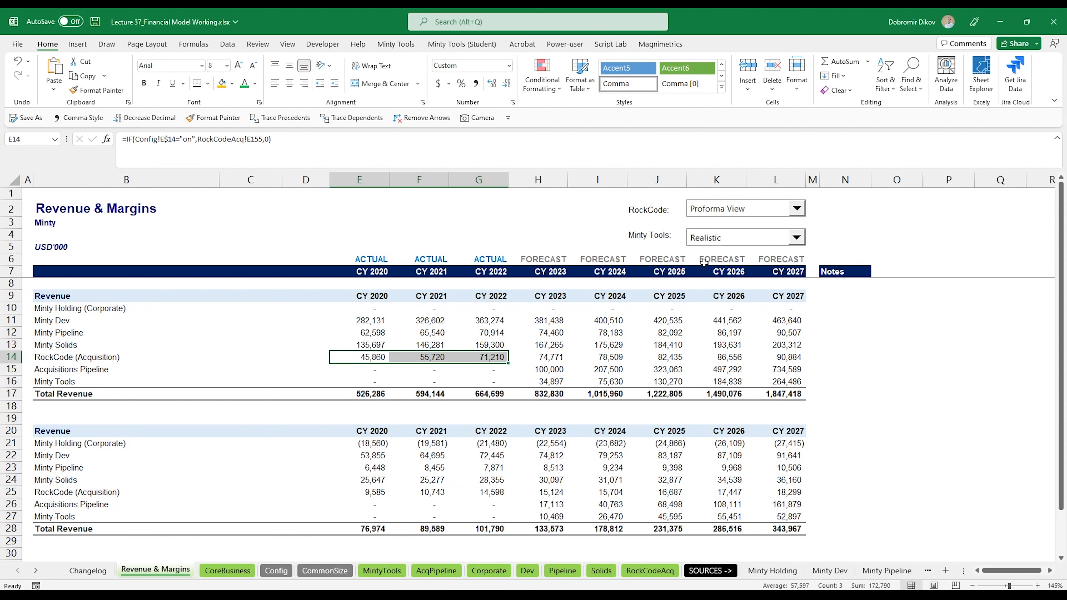
# Alternate the Minty Tools scenario between "Optimistic" and "Realistic" to compare revenue and EBITDA, ending on "Optimistic".
pyautogui.click(702, 244)
pyautogui.click(702, 252)
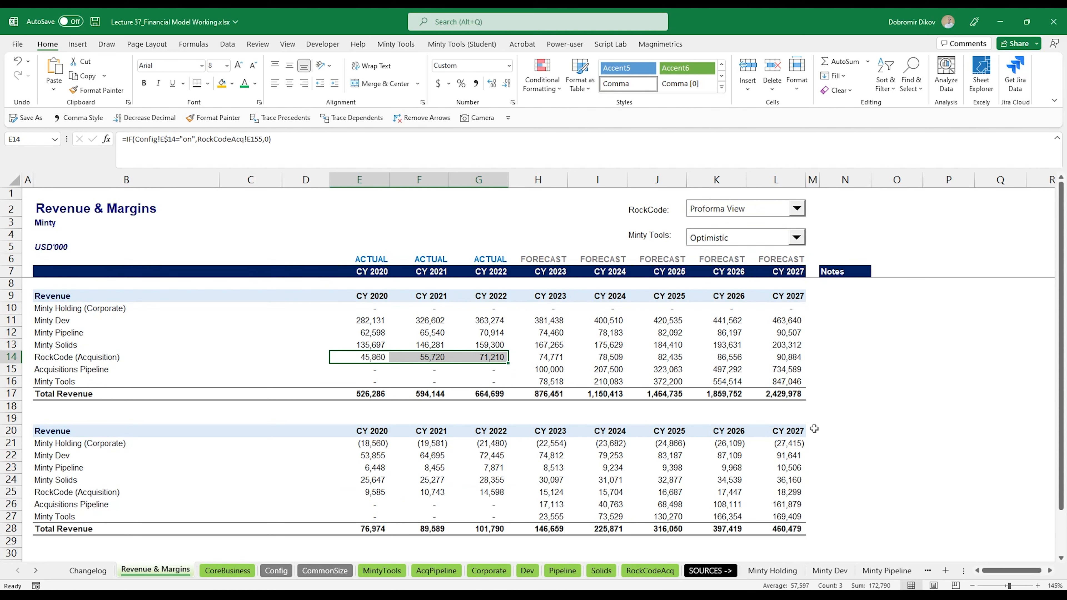
pyautogui.click(738, 248)
pyautogui.click(732, 262)
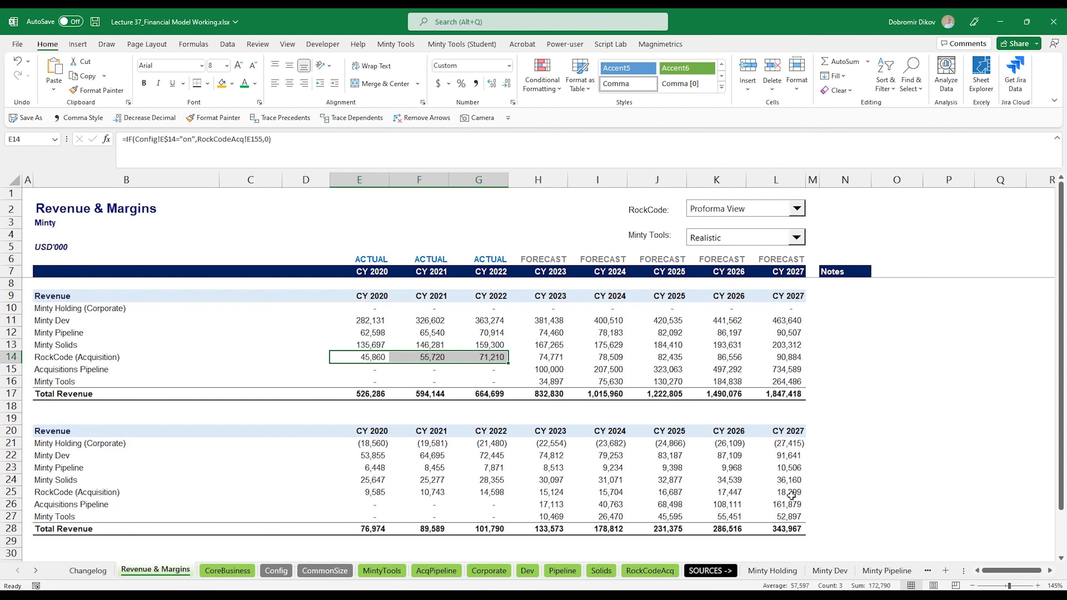
pyautogui.click(732, 240)
pyautogui.click(703, 251)
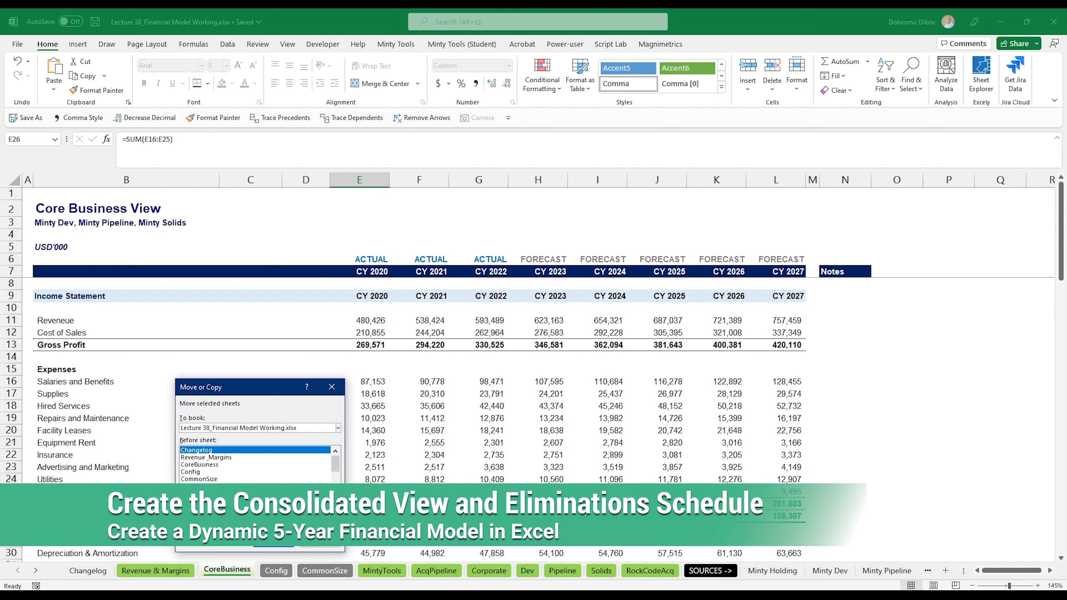
# Create a copy of the CoreBusiness sheet placed before the original and rename the copy "ConsoView".
pyautogui.click(206, 465)
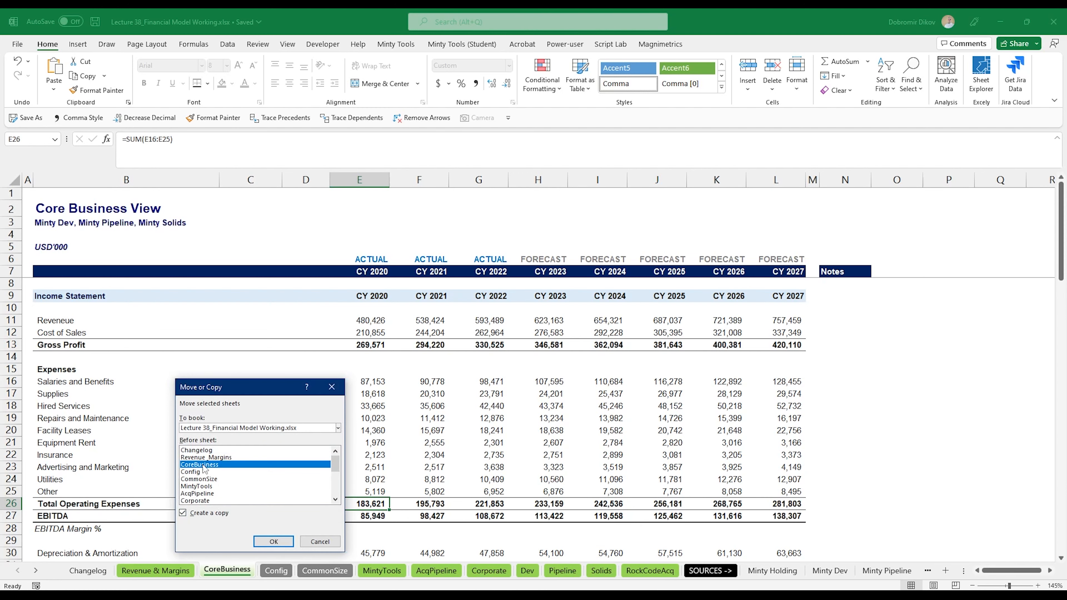
pyautogui.click(274, 542)
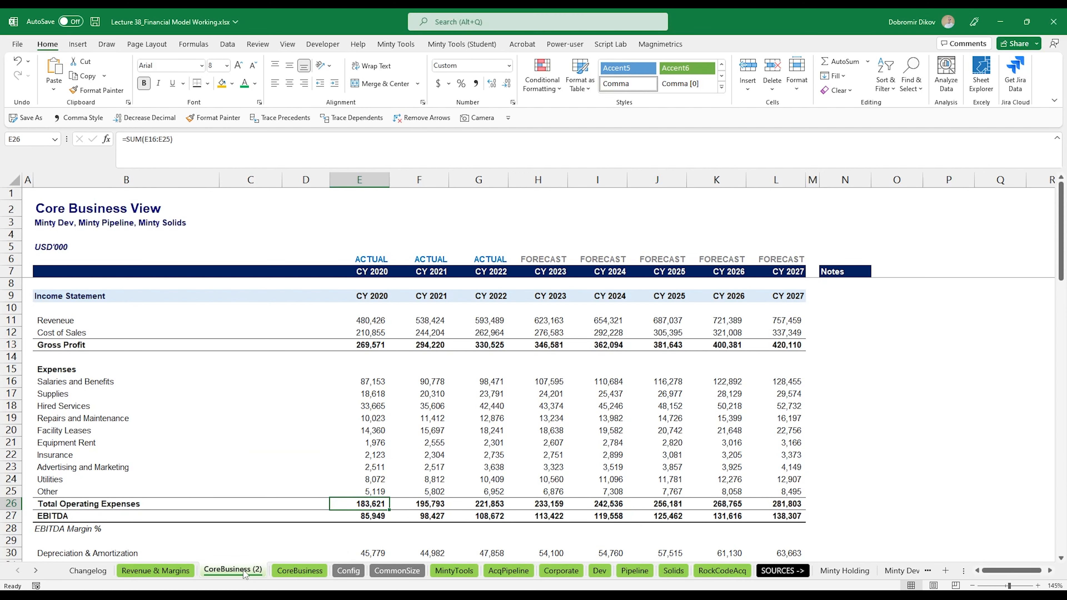
pyautogui.write('ConsoView')
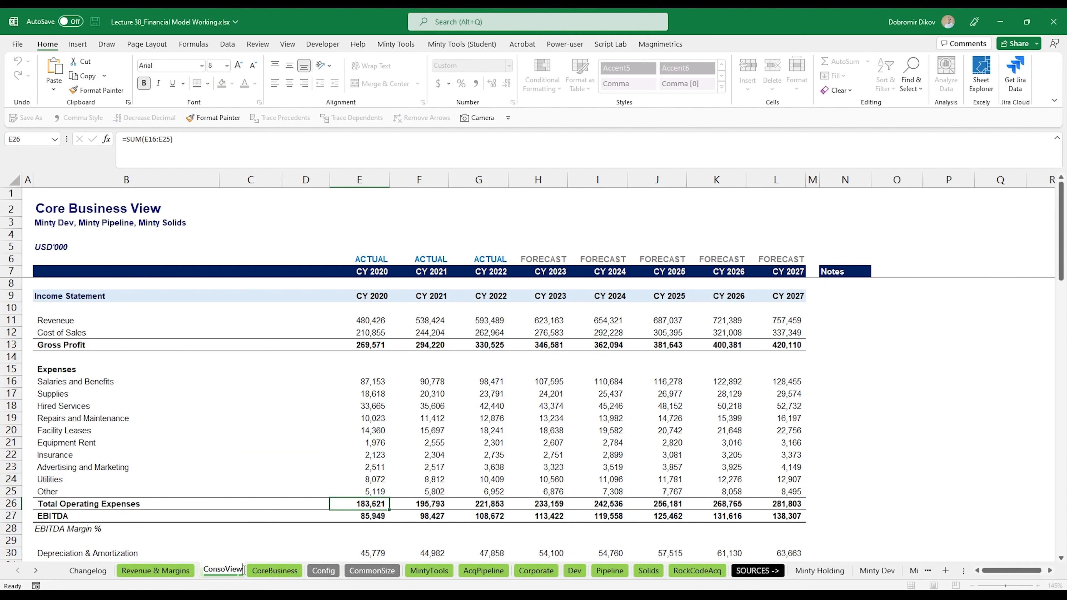
pyautogui.press('Return')
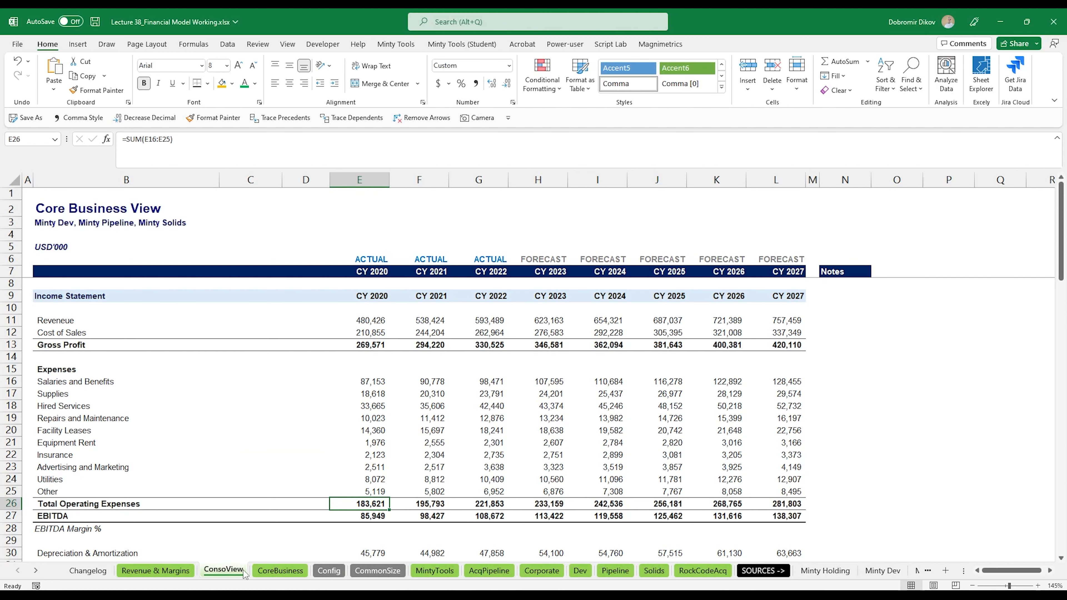
# Retitle the copied sheet "Consolidated View" in B2 and set its subtitle in B3 to "Minty".
pyautogui.click(82, 213)
pyautogui.write('Consolid')
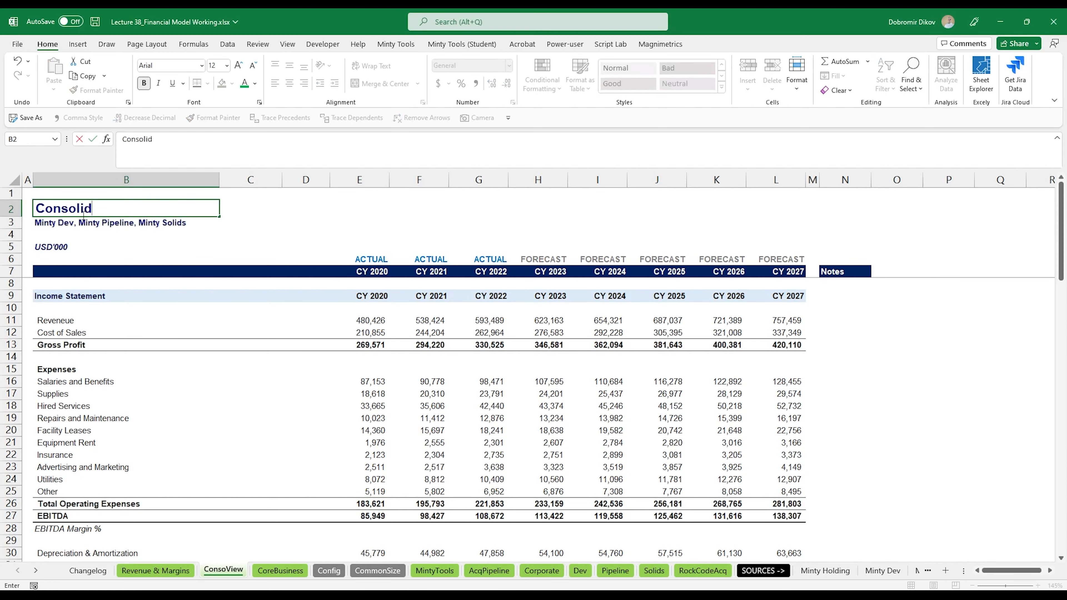
pyautogui.write('ated View')
pyautogui.press('Return')
pyautogui.write('Mi')
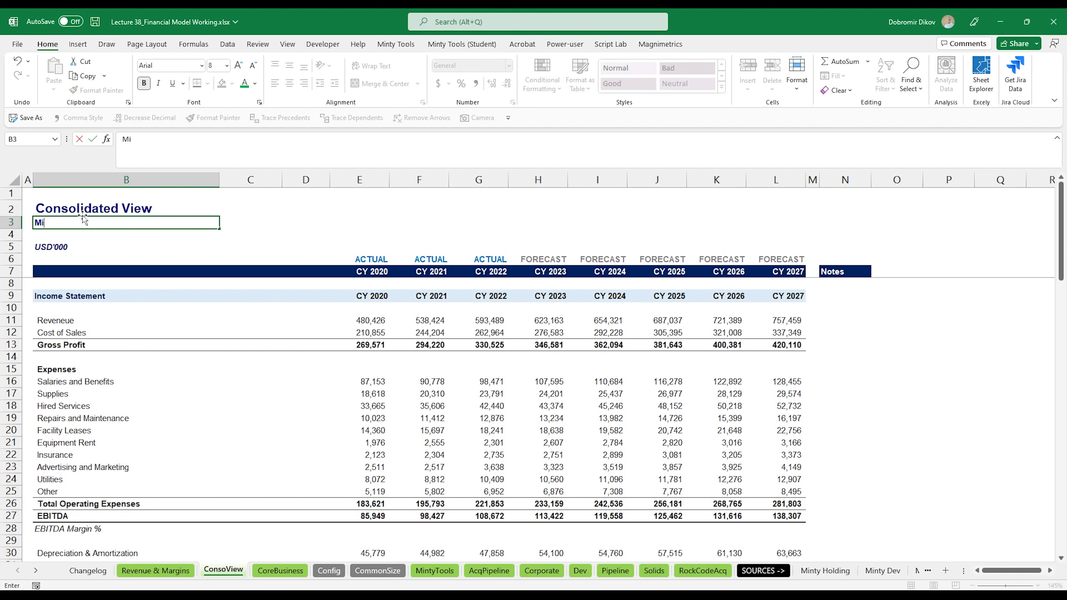
pyautogui.write('nty')
pyautogui.press('Return')
# Review the copied 2020 revenue formula in E11 and the CoreBusiness and Config sheets it can draw on.
pyautogui.click(370, 321)
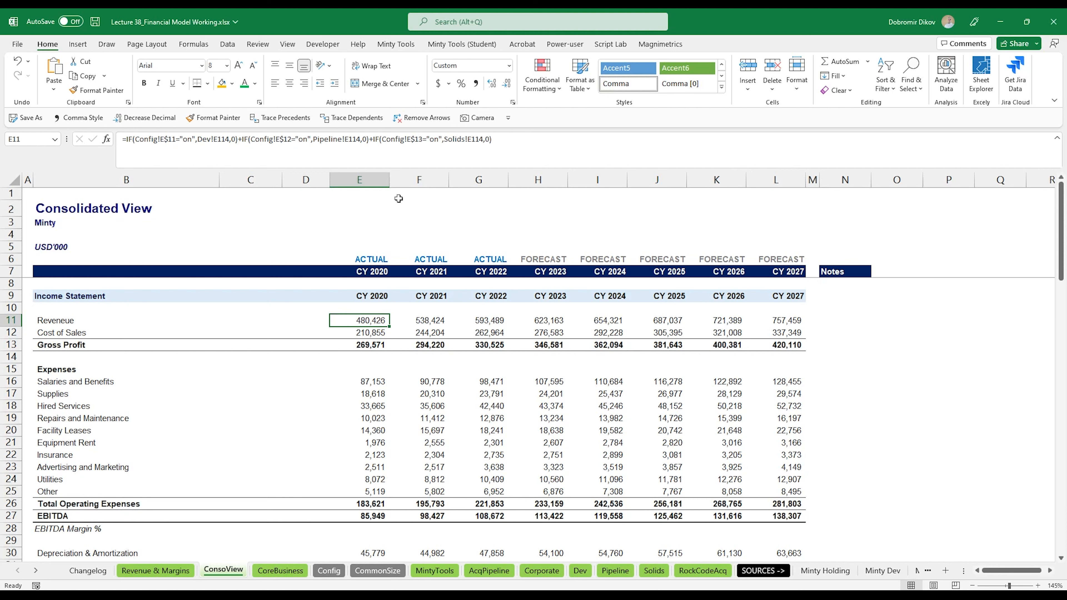
pyautogui.click(535, 147)
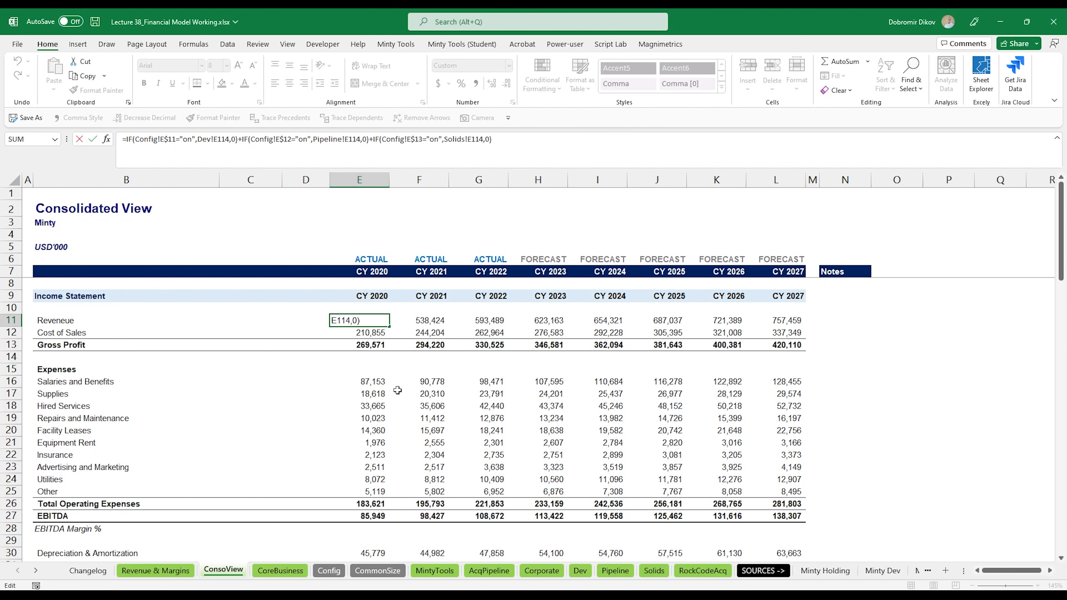
pyautogui.press('Escape')
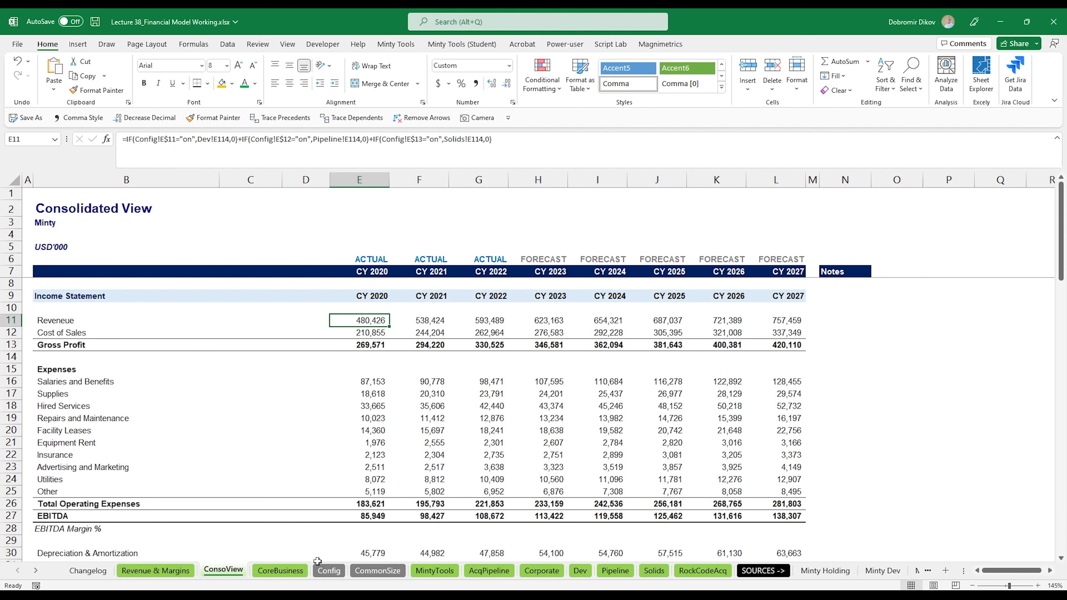
pyautogui.click(286, 570)
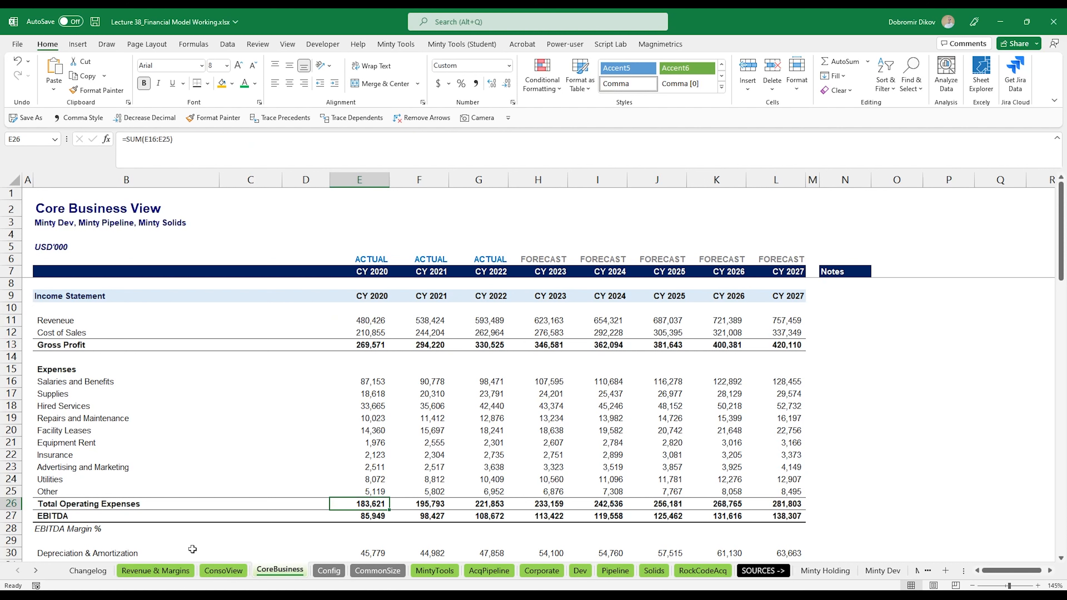
pyautogui.click(328, 570)
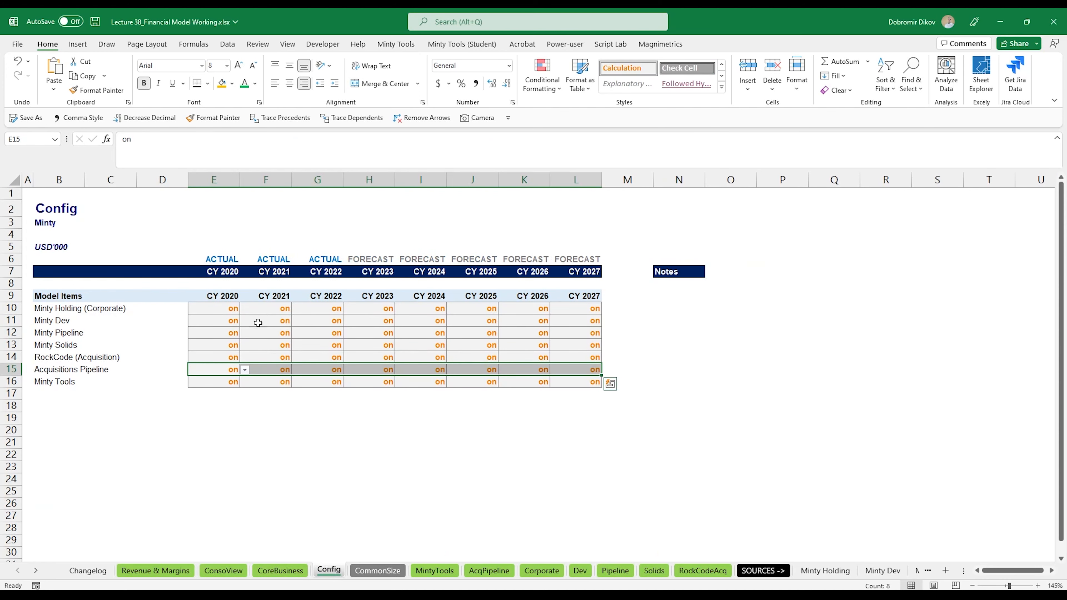
pyautogui.click(279, 570)
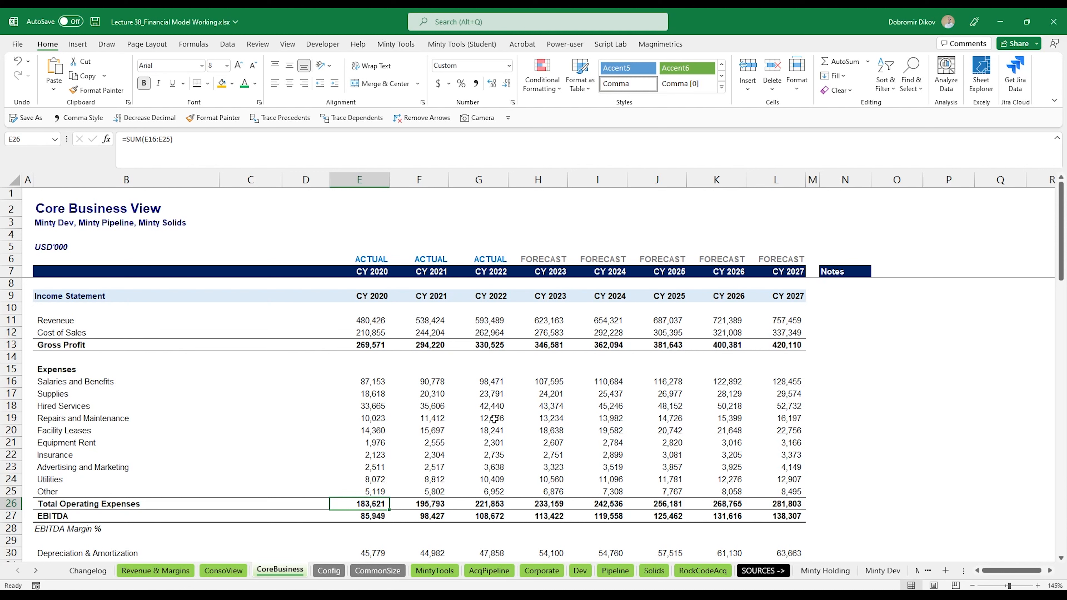
pyautogui.click(210, 572)
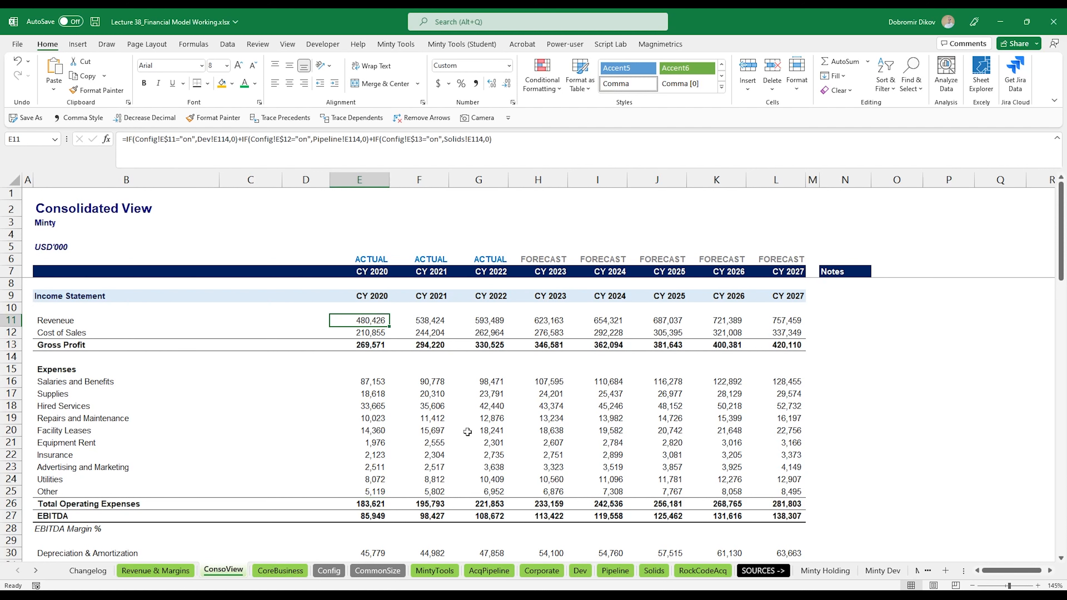
# Start a new 2020 revenue formula in ConsoView E11 with a reference to CoreBusiness!E11.
pyautogui.write('=')
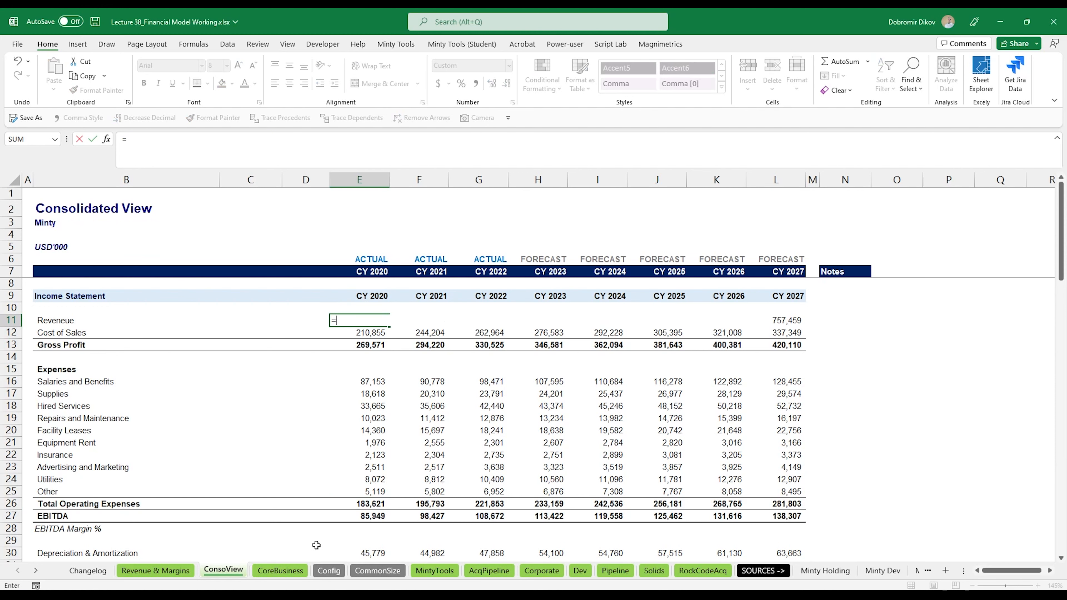
pyautogui.click(280, 571)
pyautogui.click(366, 323)
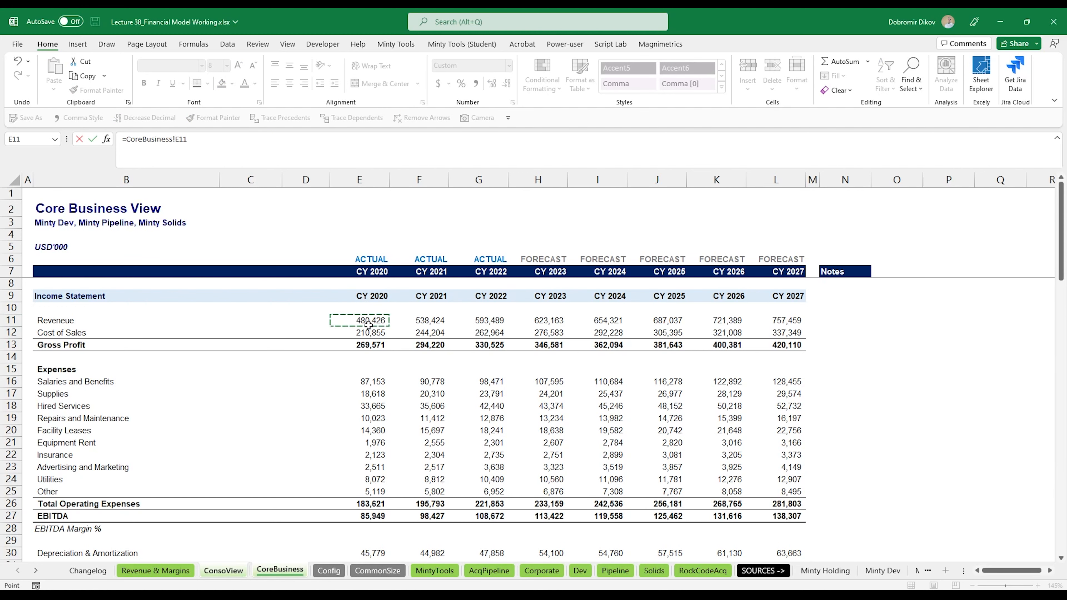
# Extend the E11 formula with IF(Config!E$10="on",Corporate!E113,0) to add the holding's revenue.
pyautogui.write('+IF(')
pyautogui.click(328, 570)
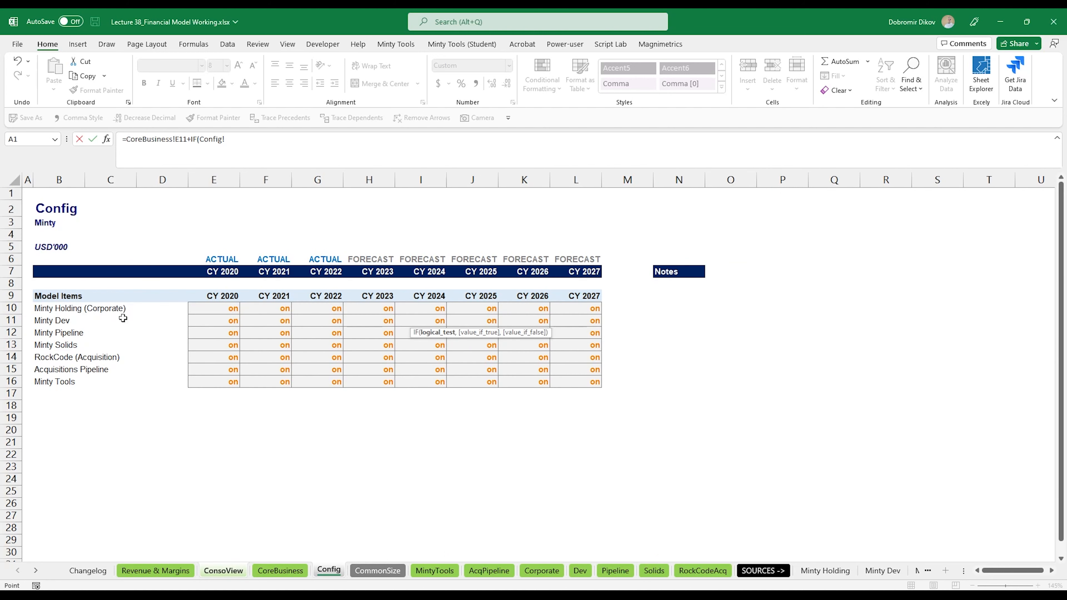
pyautogui.click(221, 308)
pyautogui.press('F4')
pyautogui.press('F4')
pyautogui.write('="on",')
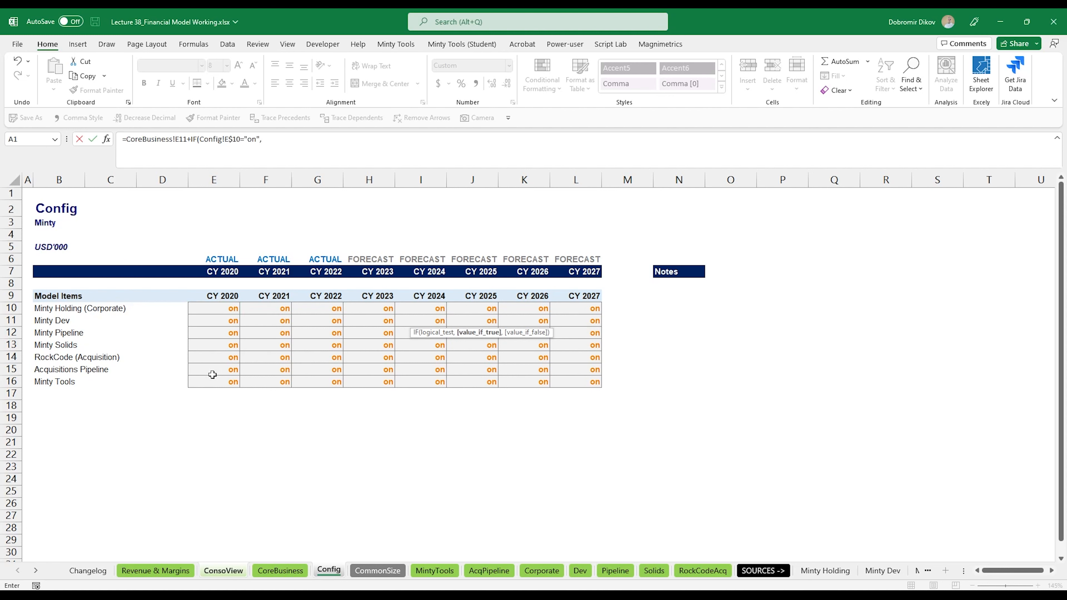
pyautogui.click(541, 569)
pyautogui.scroll(15, 384, 446)
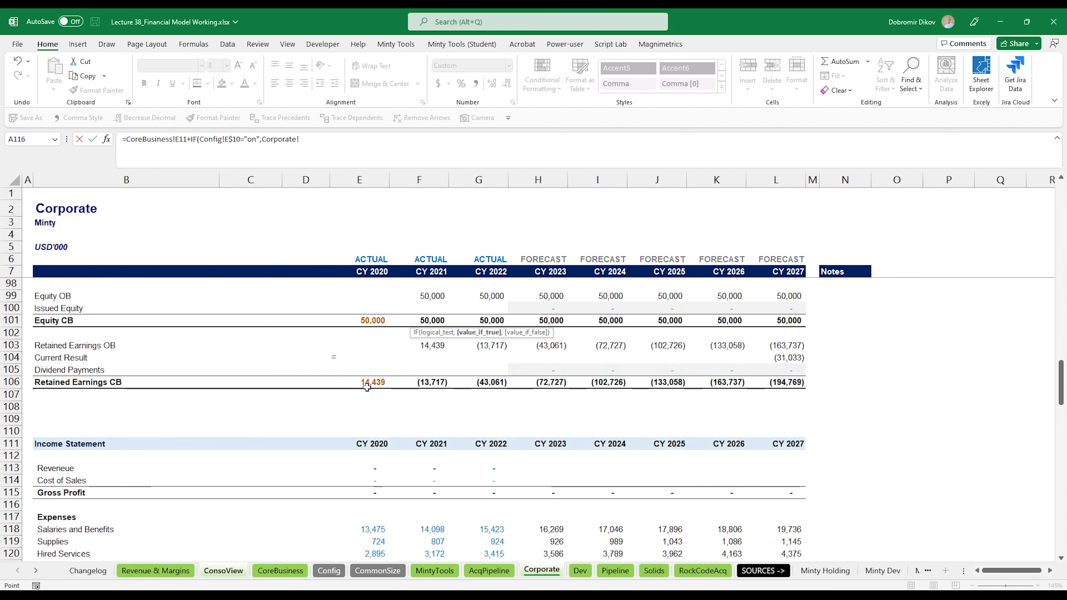
pyautogui.scroll(-11, 384, 457)
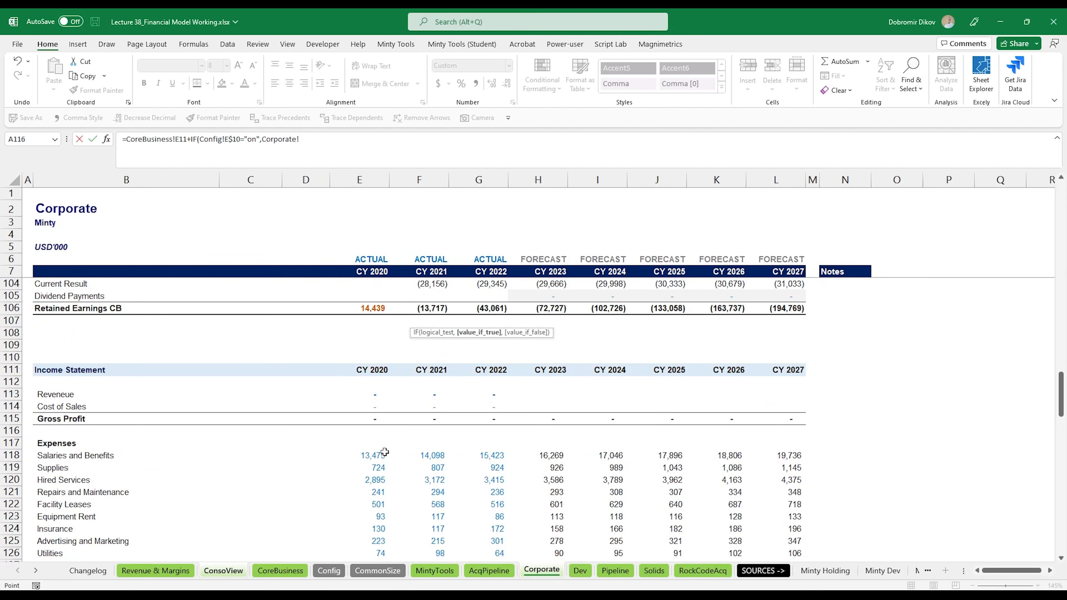
pyautogui.click(373, 396)
pyautogui.write(',0')
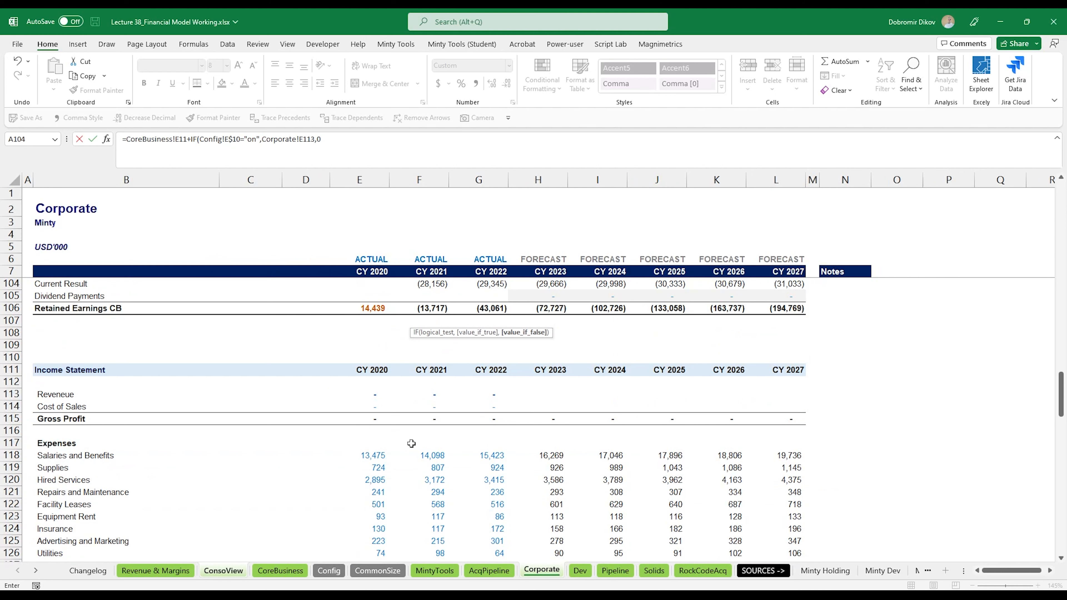
pyautogui.write(')+')
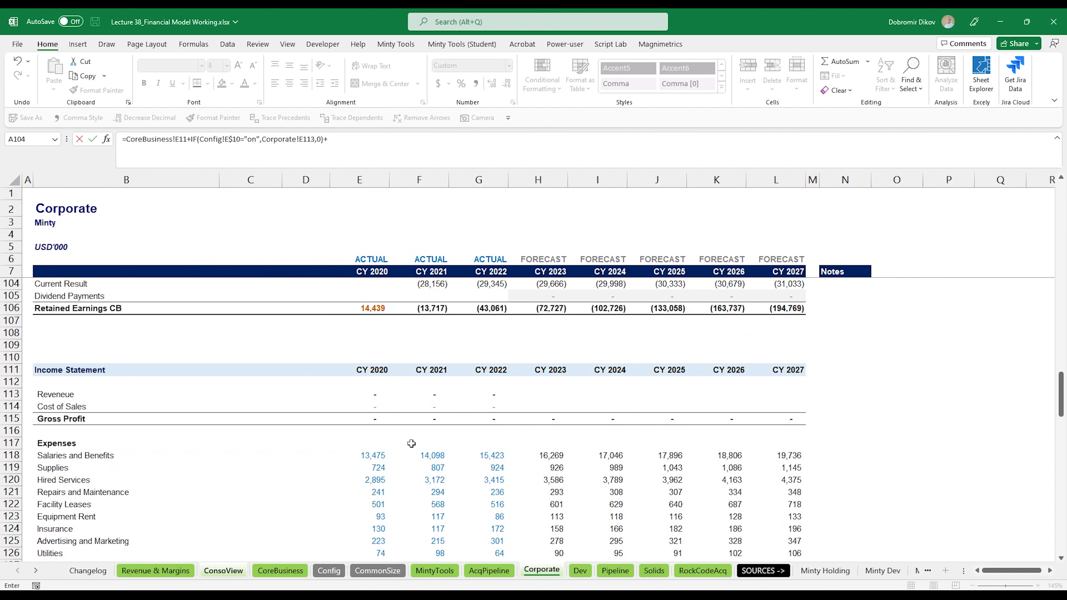
# Add another IF term to the E11 formula that tests whether the RockCode switch Config!E$14 is "on".
pyautogui.write('IF(')
pyautogui.click(330, 571)
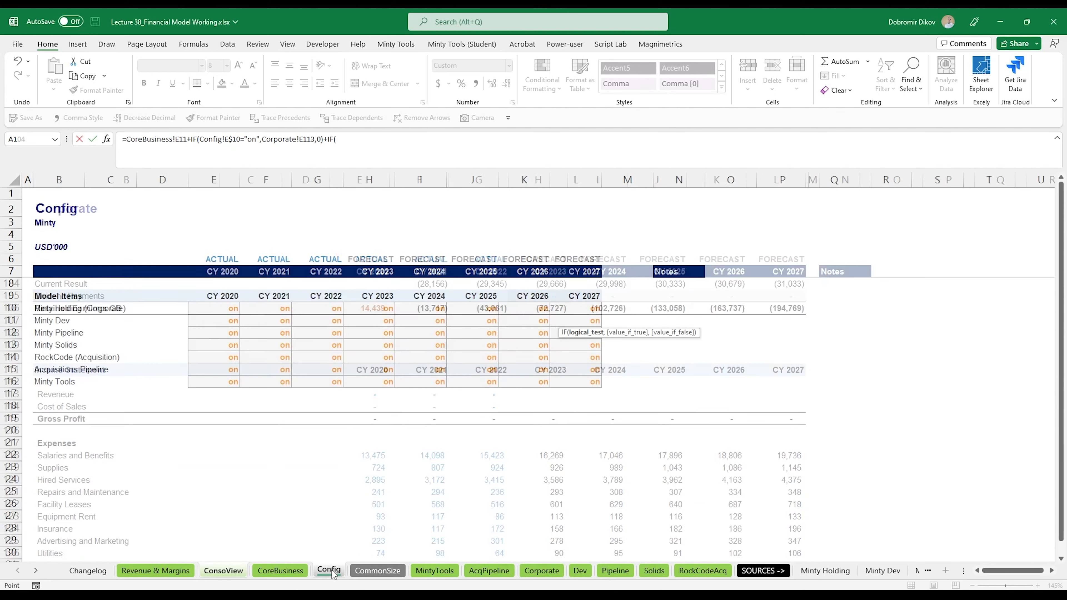
pyautogui.click(228, 357)
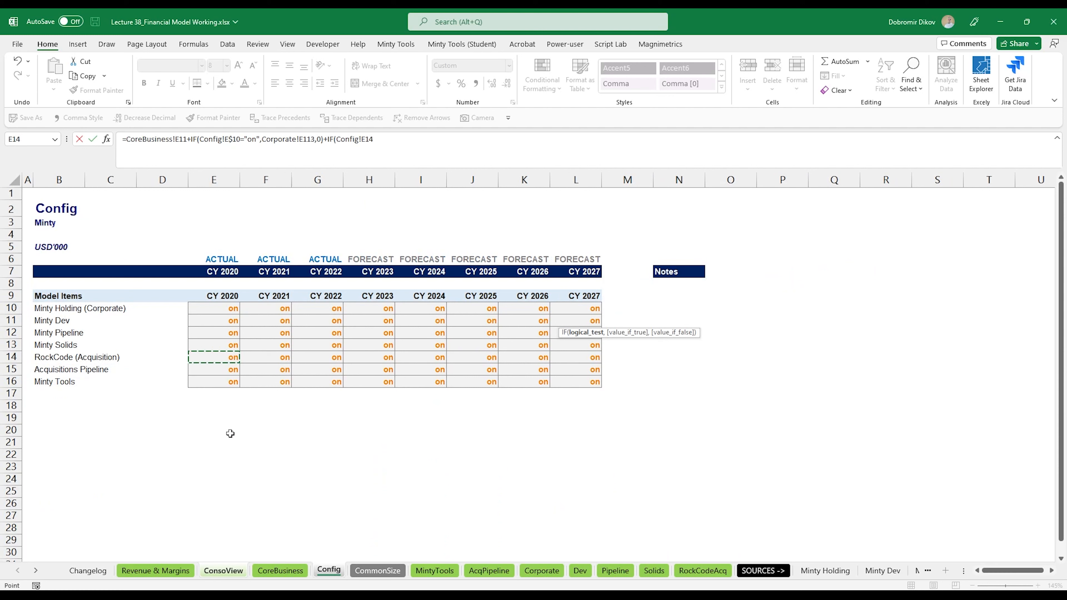
pyautogui.press('F4')
pyautogui.press('F4')
pyautogui.write('="on",')
# Make the RockCode IF term return RockCodeAcq!E155 as a relative reference, or 0 otherwise.
pyautogui.click(703, 570)
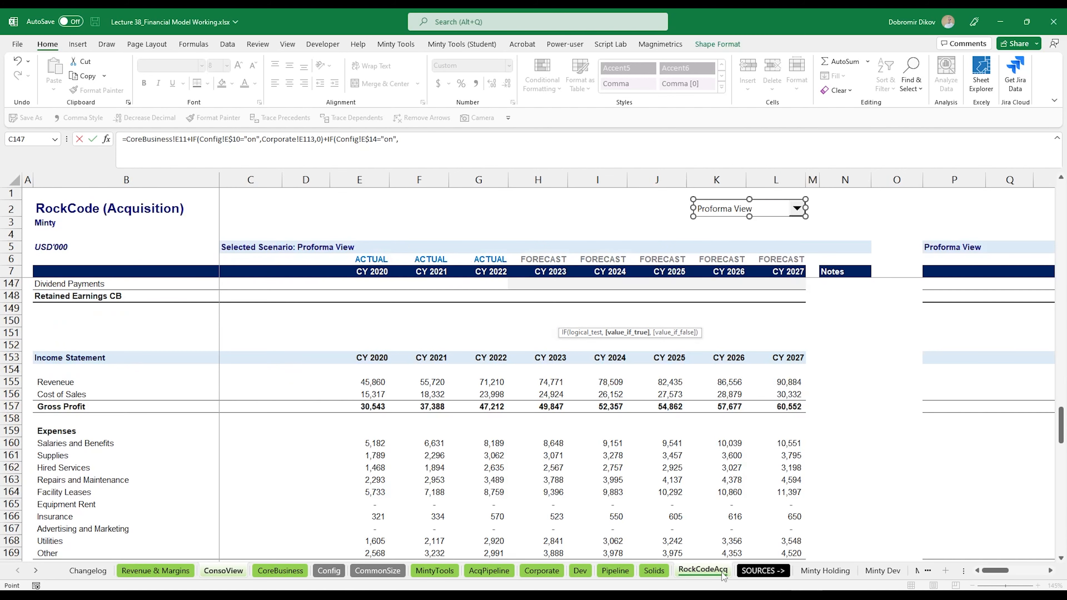
pyautogui.click(371, 380)
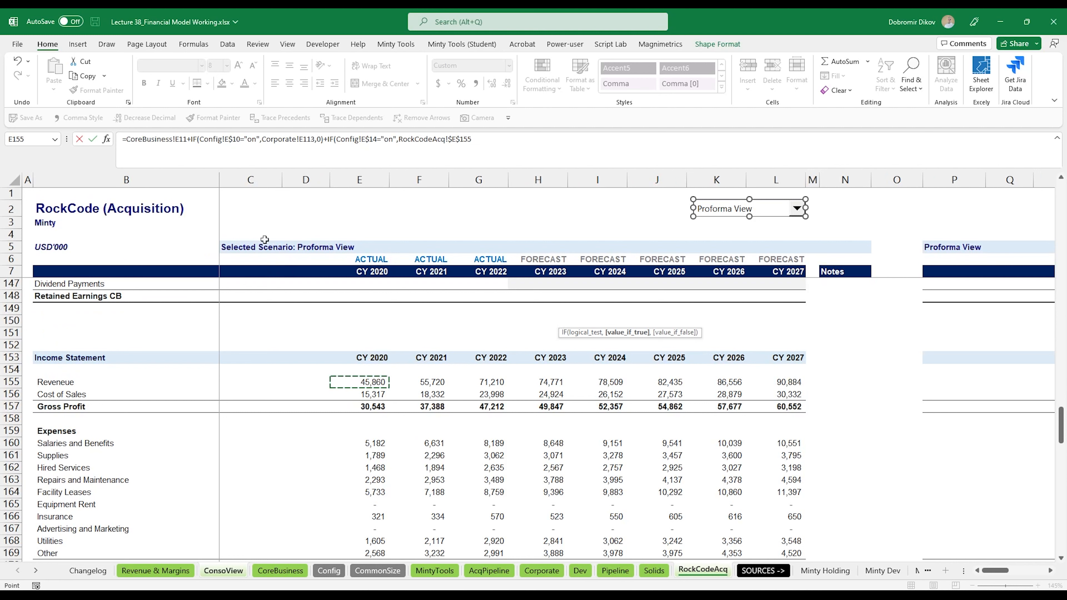
pyautogui.write(',')
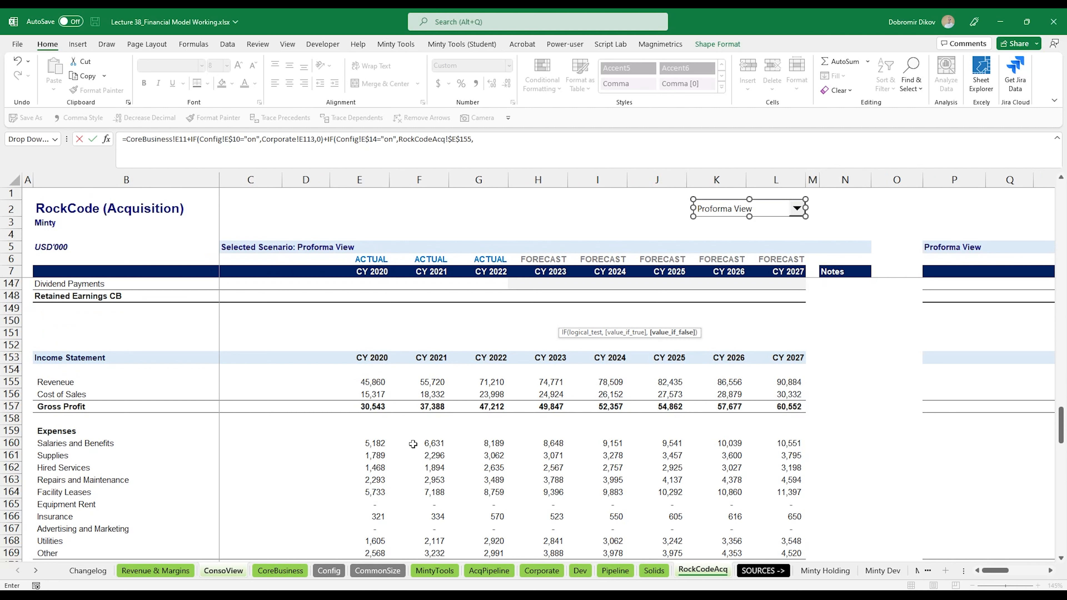
pyautogui.press('BackSpace')
pyautogui.press('BackSpace')
pyautogui.press('F4')
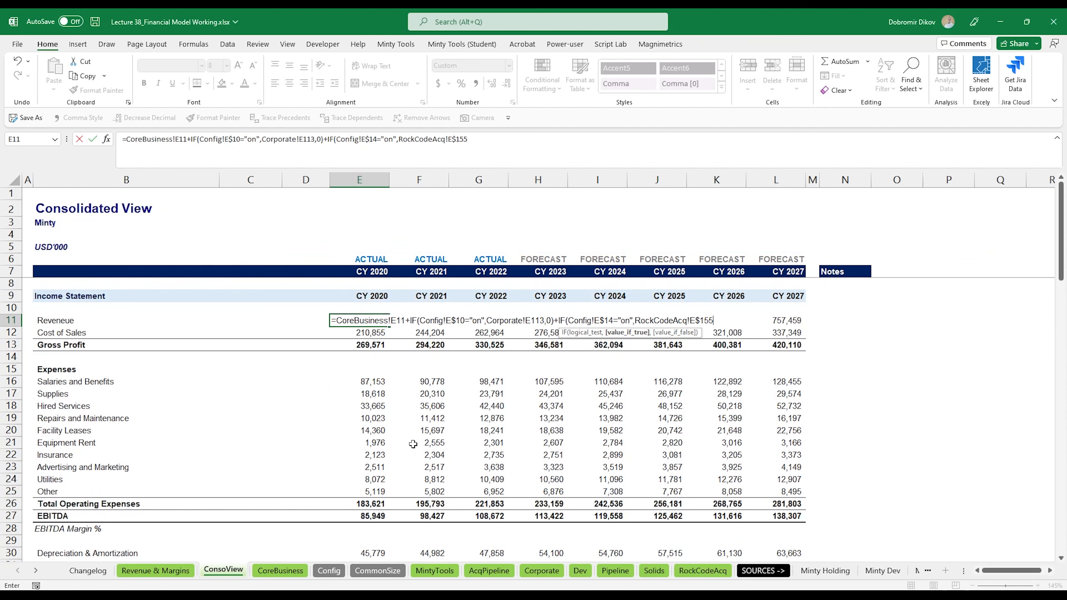
pyautogui.press('F4')
pyautogui.press('F4')
pyautogui.write(',-')
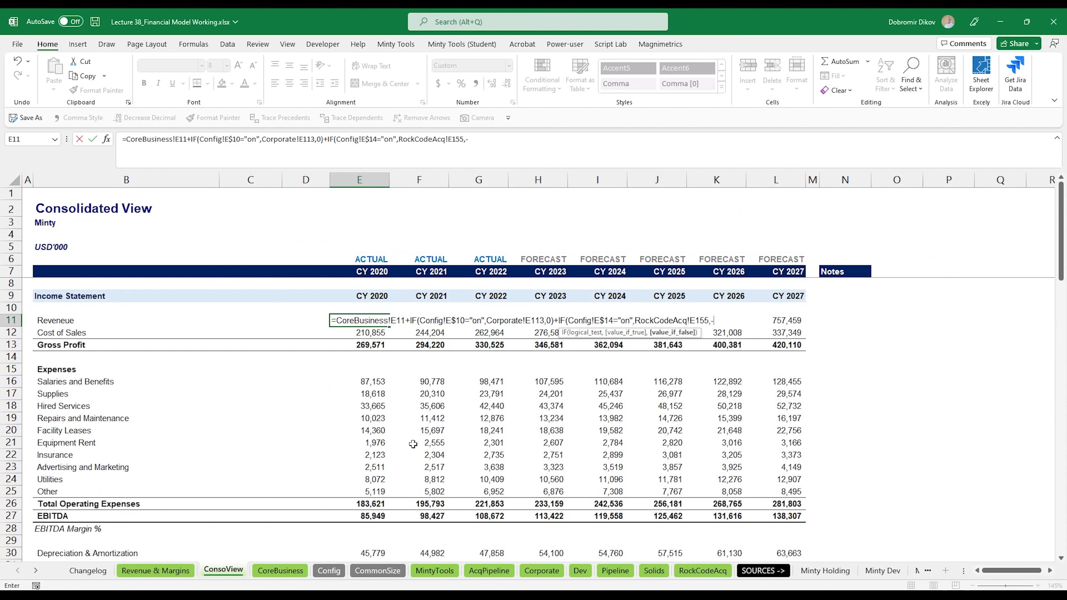
pyautogui.press('BackSpace')
pyautogui.write('0)+IF(')
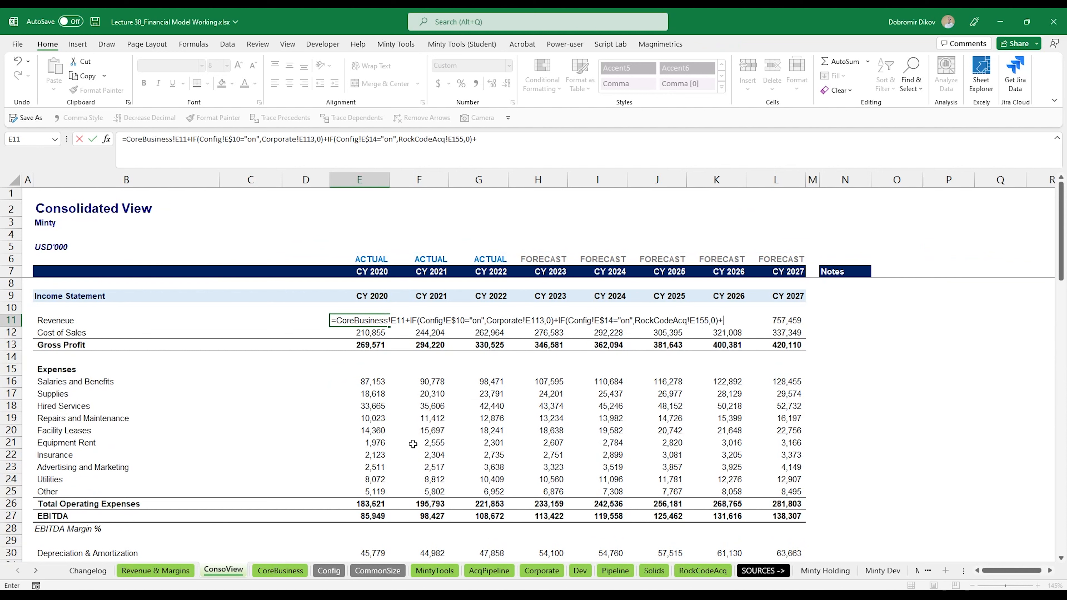
# Add IF(Config!E$15="on",AcqPipeline!E248,0) to the E11 formula for the acquisitions pipeline revenue.
pyautogui.click(329, 570)
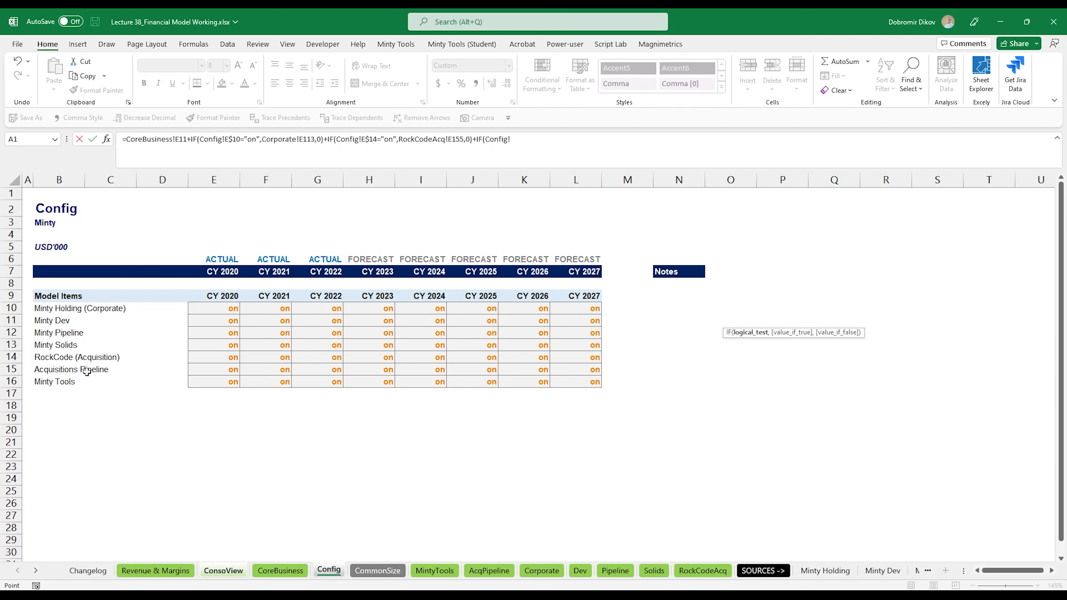
pyautogui.click(219, 370)
pyautogui.press('F4')
pyautogui.press('F4')
pyautogui.write('="')
pyautogui.write('on",AcqPipeline!')
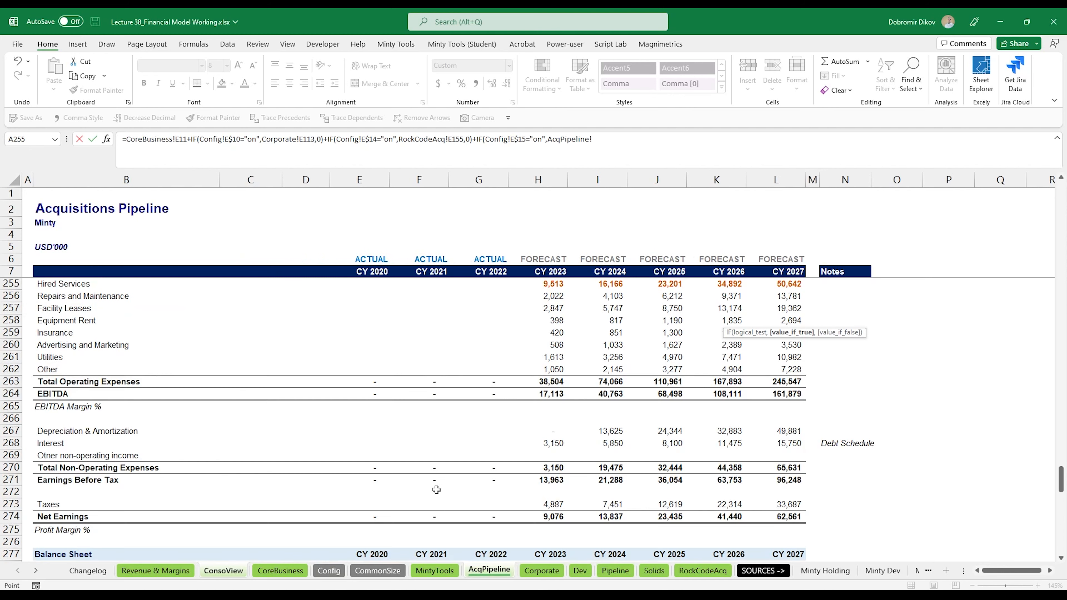
pyautogui.click(489, 570)
pyautogui.scroll(7, 399, 423)
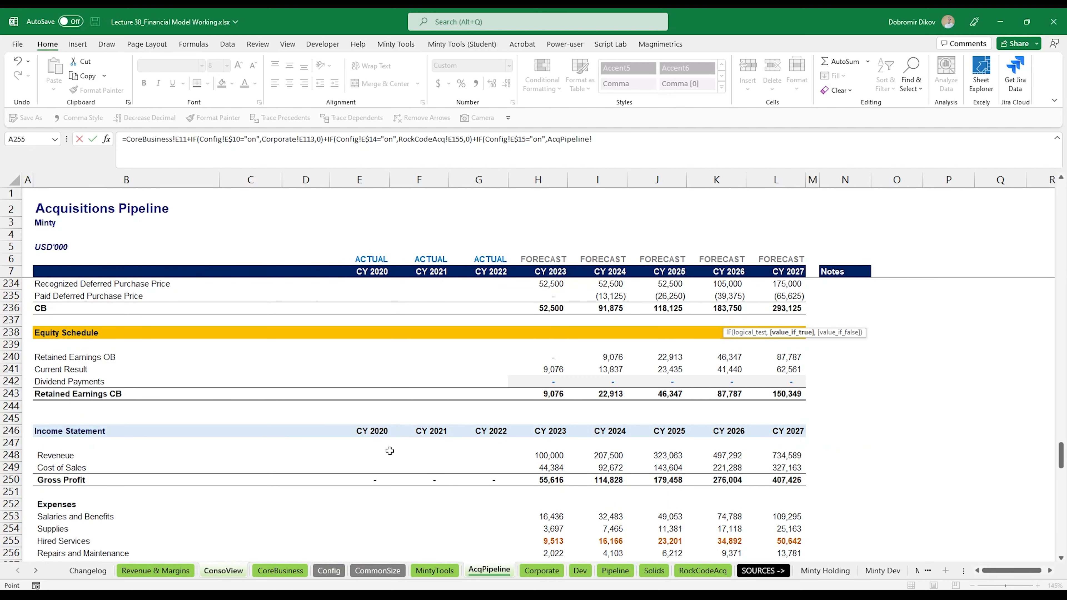
pyautogui.click(369, 455)
pyautogui.write(',0)+')
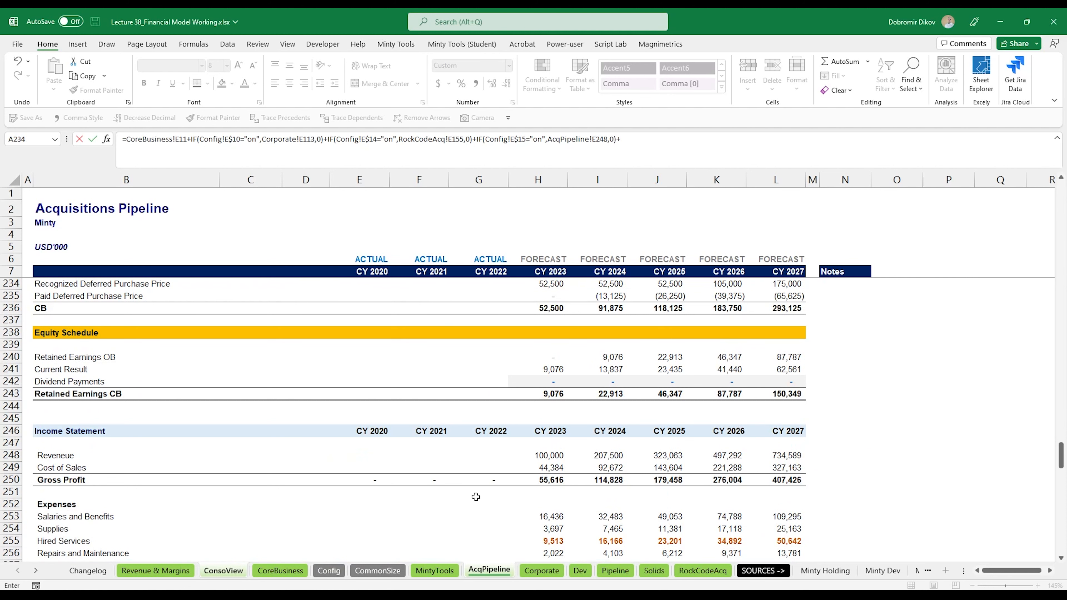
pyautogui.click(333, 571)
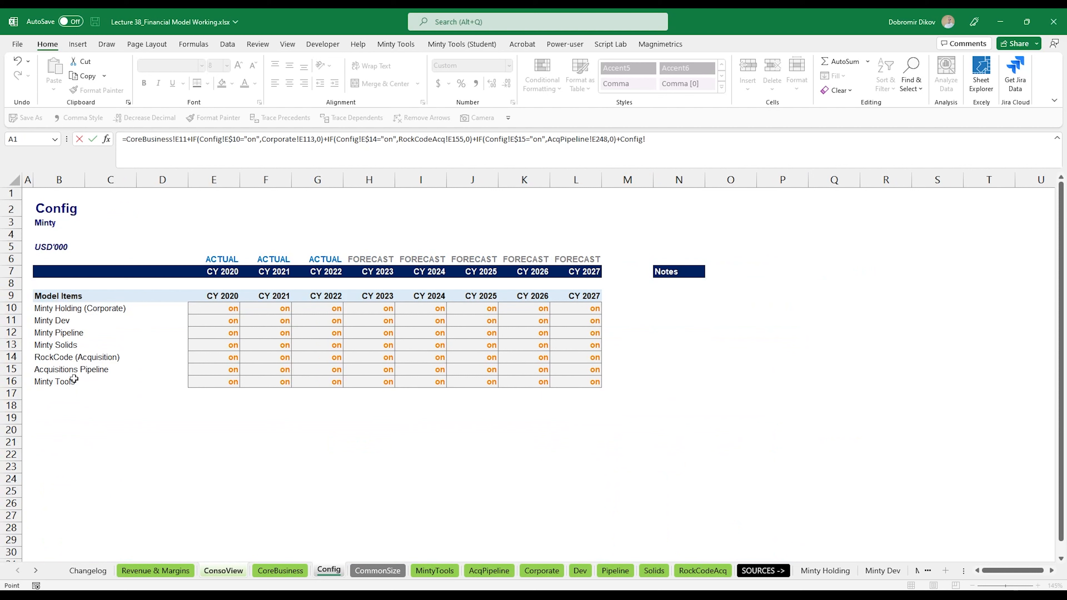
pyautogui.click(222, 381)
pyautogui.press('BackSpace')
pyautogui.press('BackSpace')
pyautogui.press('BackSpace')
pyautogui.press('BackSpace')
pyautogui.press('BackSpace')
pyautogui.press('BackSpace')
pyautogui.press('BackSpace')
pyautogui.press('BackSpace')
pyautogui.press('BackSpace')
pyautogui.press('BackSpace')
# Complete the E11 formula with the term IF(Config!E$16="on",MintyTools!$E$108,0) and enter it.
pyautogui.write('if(')
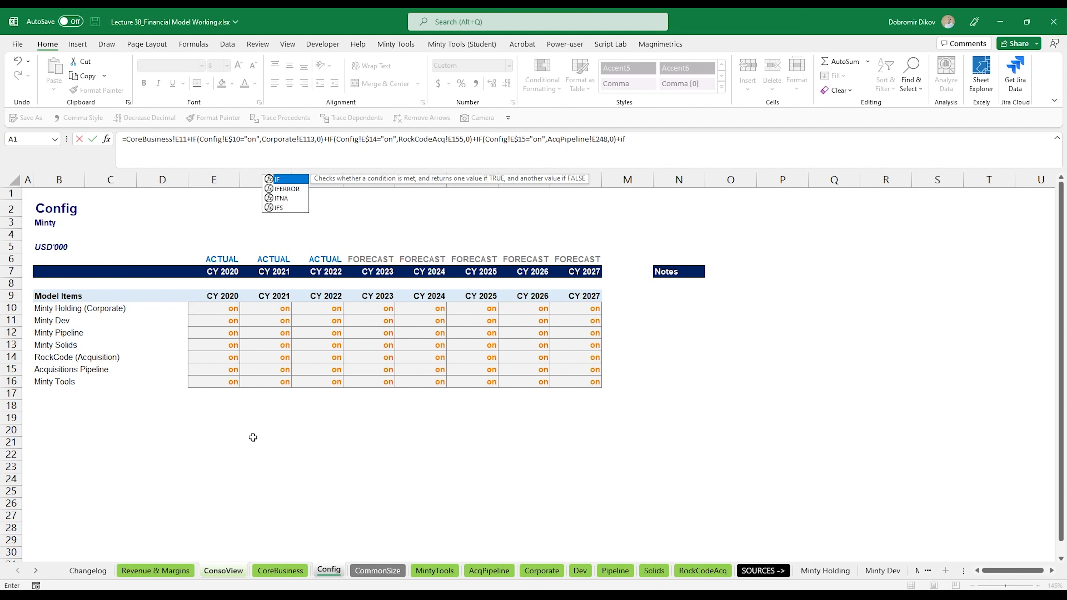
pyautogui.click(208, 384)
pyautogui.press('F4')
pyautogui.press('F4')
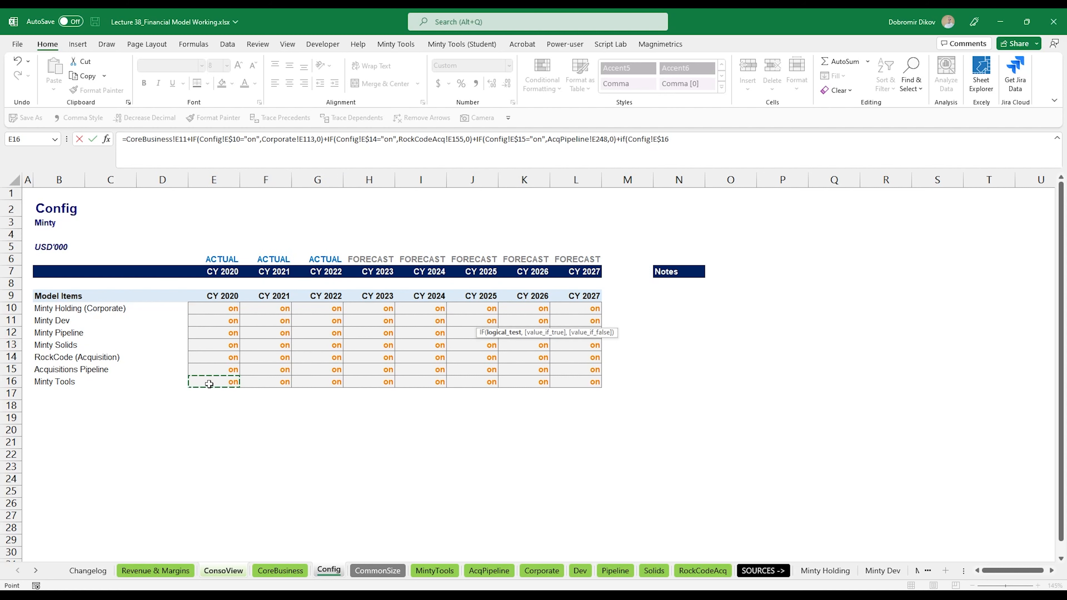
pyautogui.write('="on",')
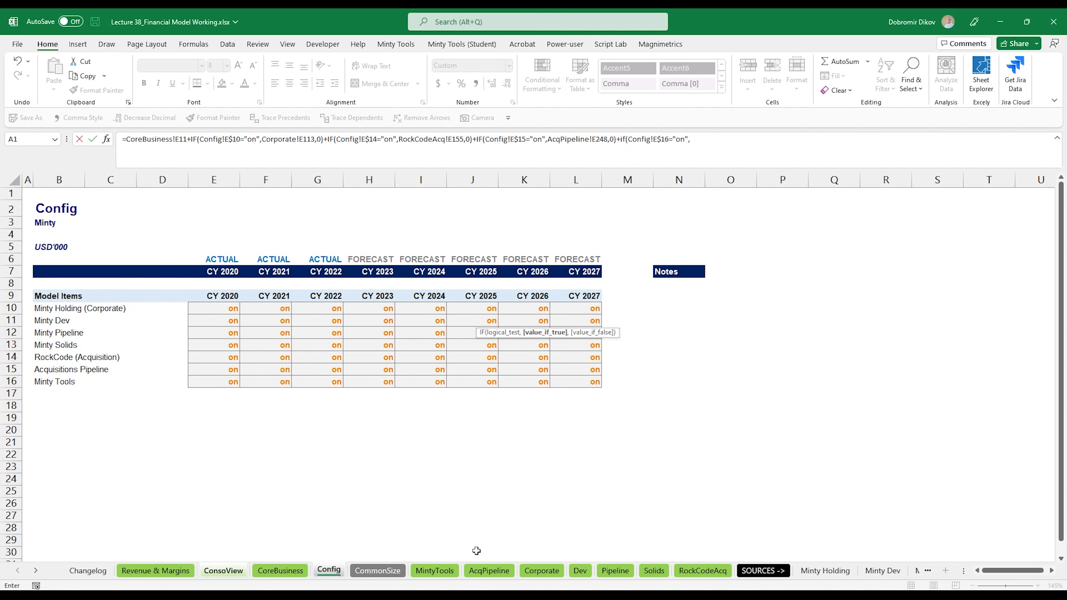
pyautogui.click(437, 571)
pyautogui.click(374, 332)
pyautogui.press('F4')
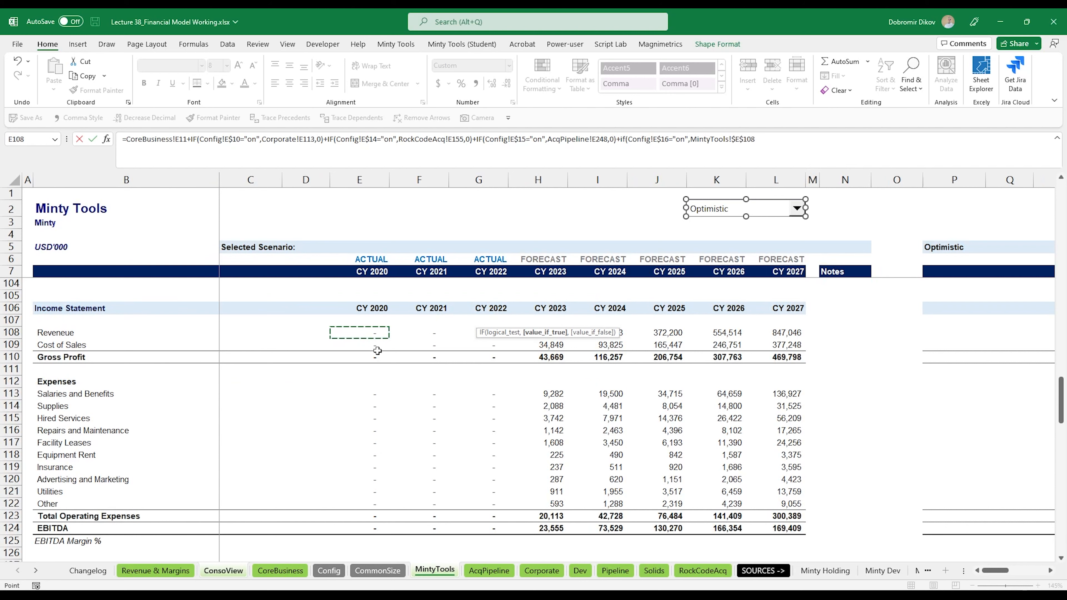
pyautogui.write(',0)')
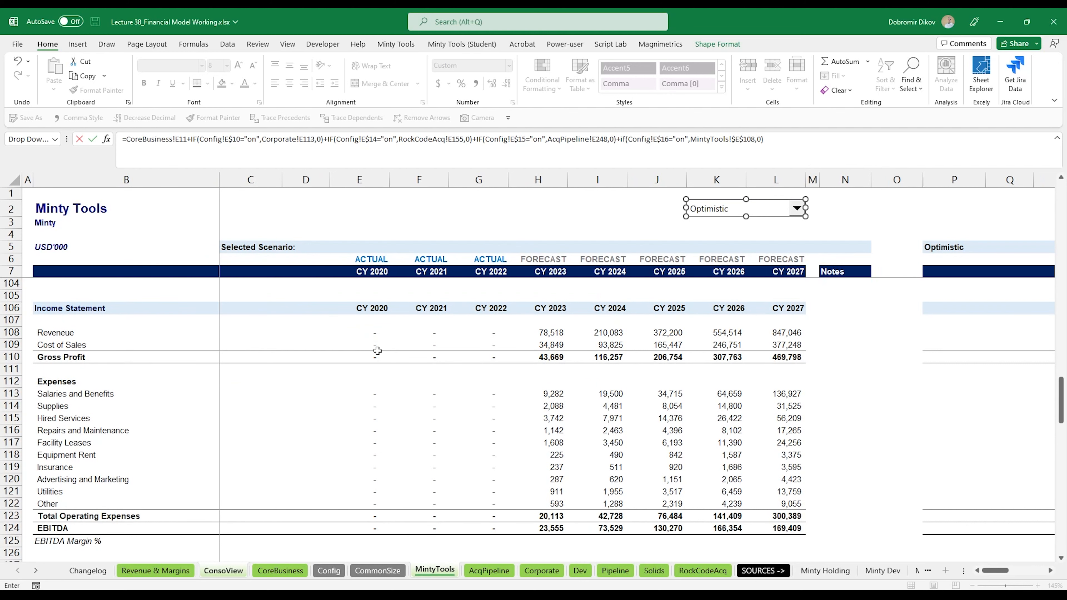
pyautogui.press('Return')
# Fill the E11 revenue formula across E11:L11 and copy the row.
pyautogui.hotkey('shift', 'Right')
pyautogui.hotkey('shift', 'Right')
pyautogui.hotkey('shift', 'Right')
pyautogui.hotkey('shift', 'Right')
pyautogui.hotkey('shift', 'Right')
pyautogui.hotkey('shift', 'Right')
pyautogui.hotkey('shift', 'Right')
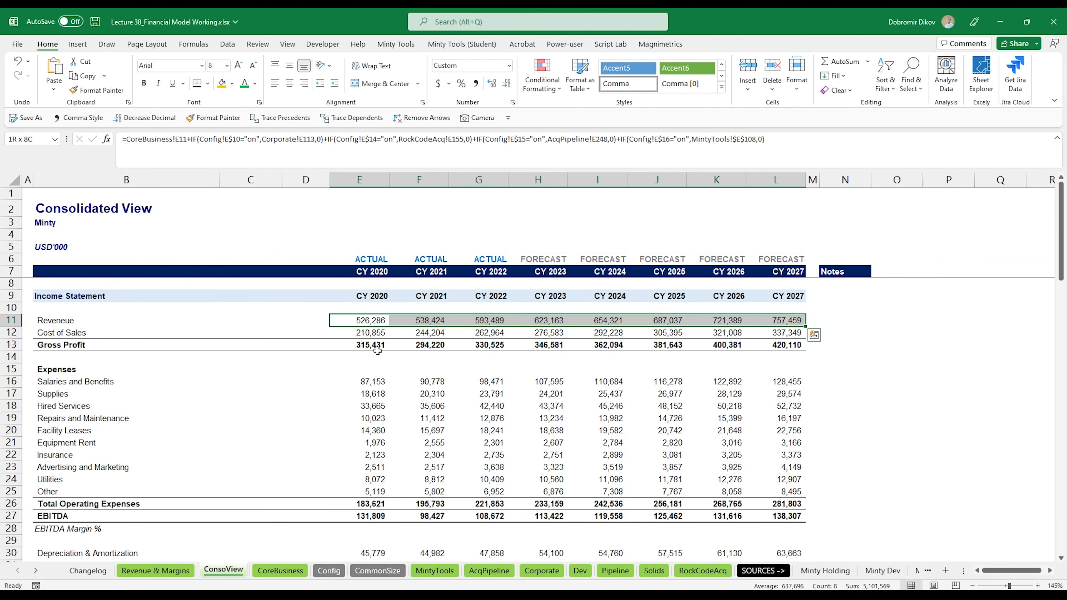
pyautogui.hotkey('ctrl', 'r')
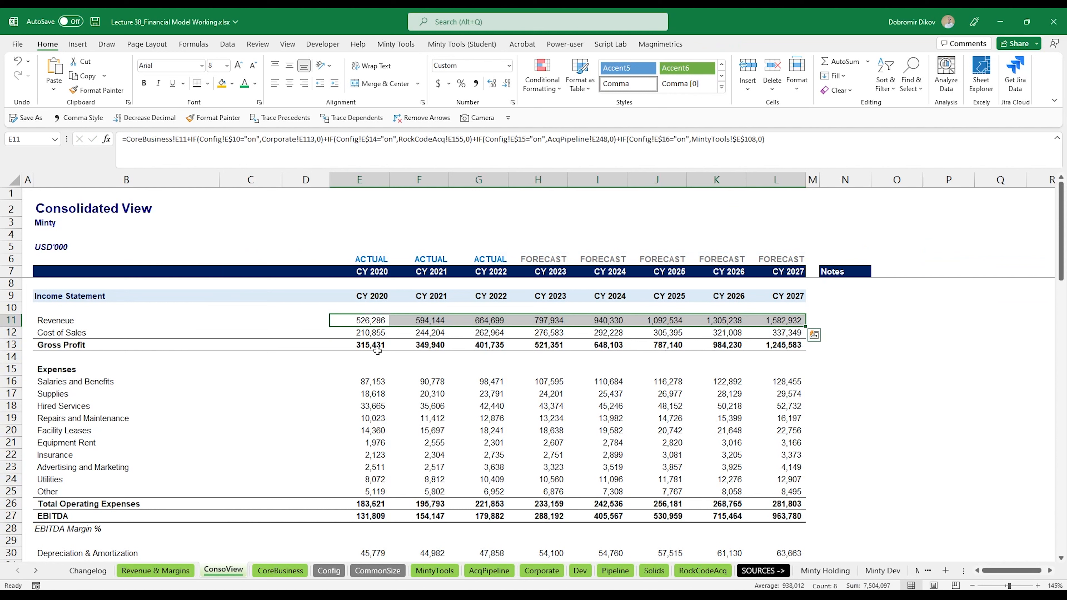
pyautogui.hotkey('ctrl', 'c')
pyautogui.press('Down')
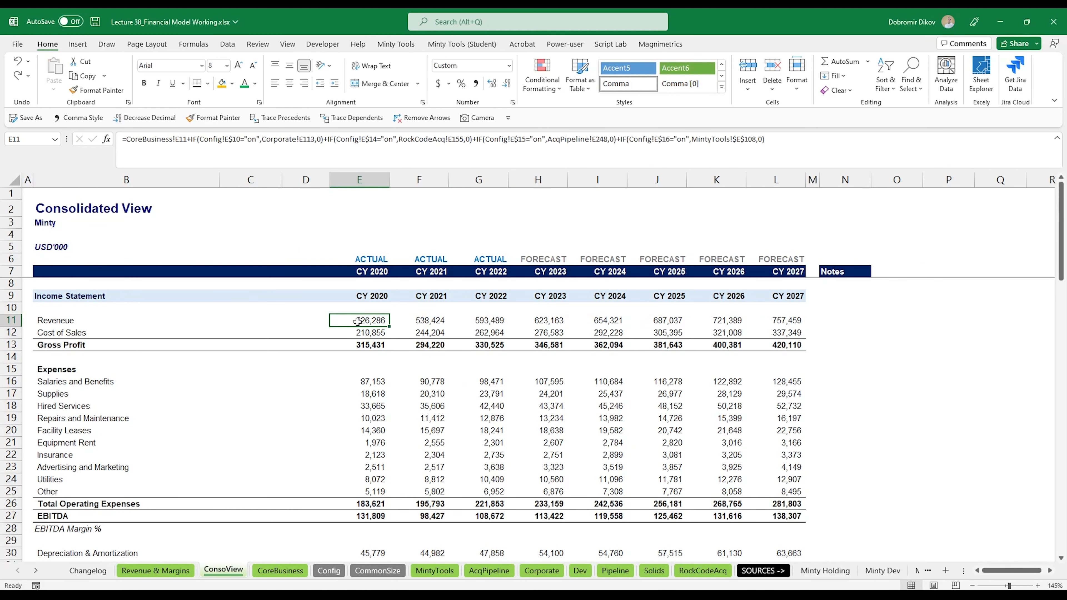
# Turn the Minty Tools reference in the E11 formula into the relative reference MintyTools!E108.
pyautogui.doubleClick(359, 321)
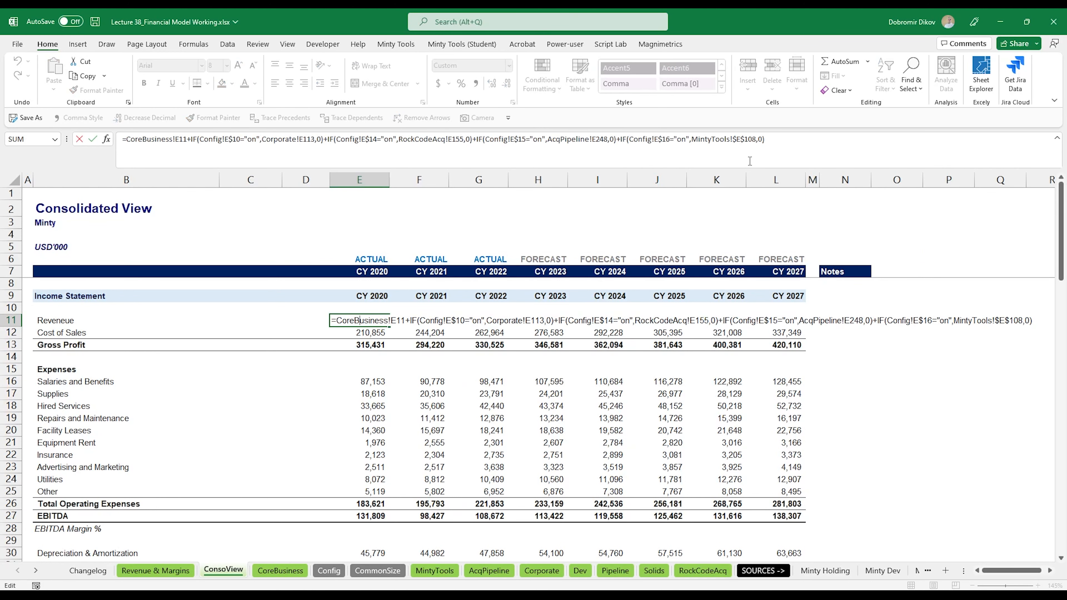
pyautogui.click(746, 140)
pyautogui.press('BackSpace')
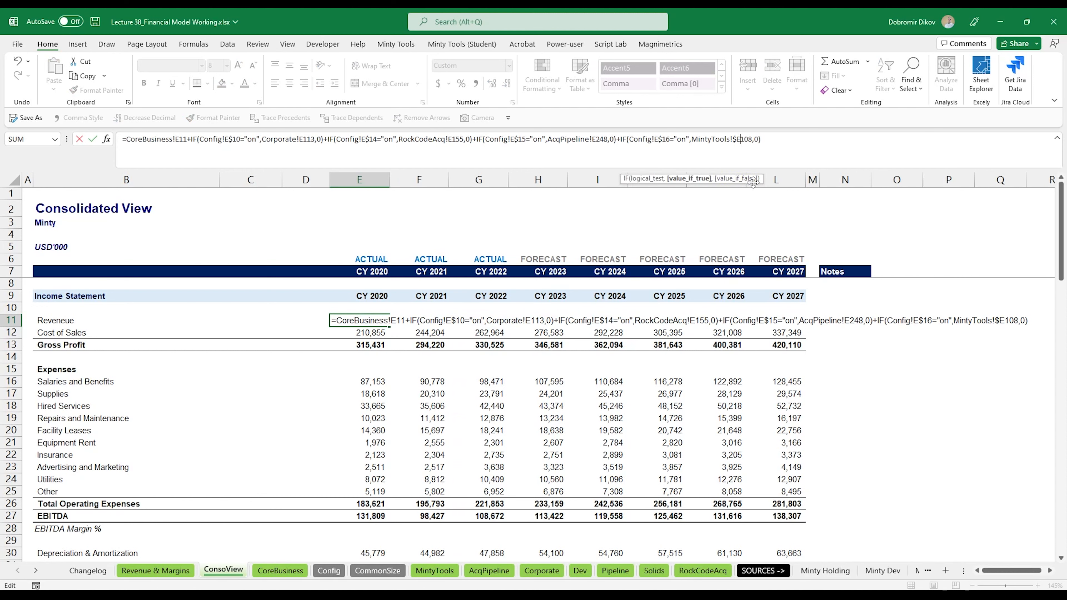
pyautogui.press('Left')
pyautogui.press('BackSpace')
pyautogui.press('Return')
# Fill the corrected revenue formula across E11:L11 and compare it with Total Revenue on the Revenue & Margins sheet.
pyautogui.press('Up')
pyautogui.hotkey('ctrl', 'shift', 'Right')
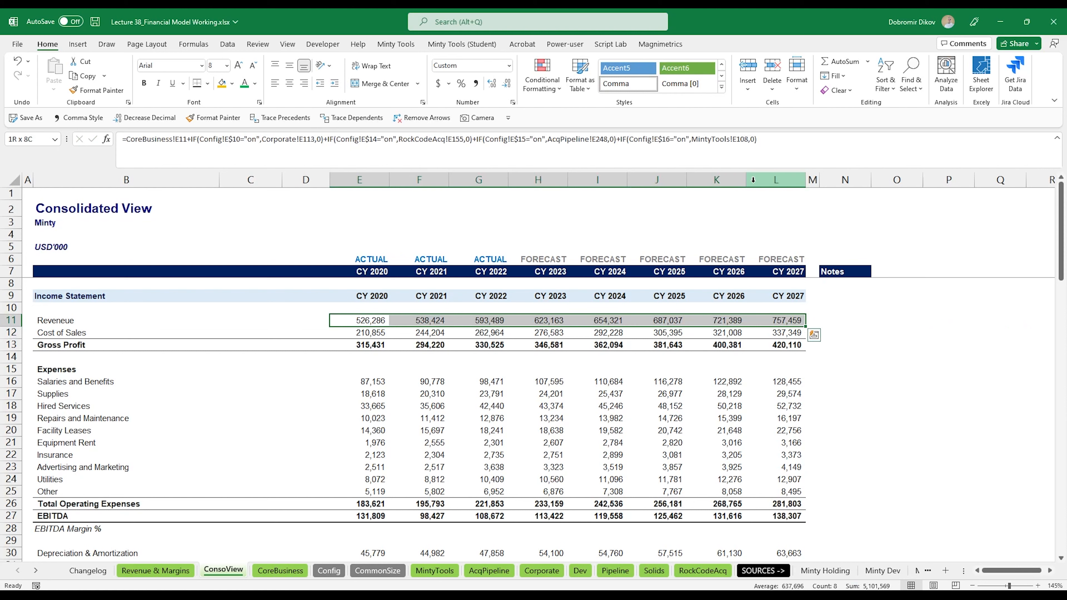
pyautogui.hotkey('ctrl', 'r')
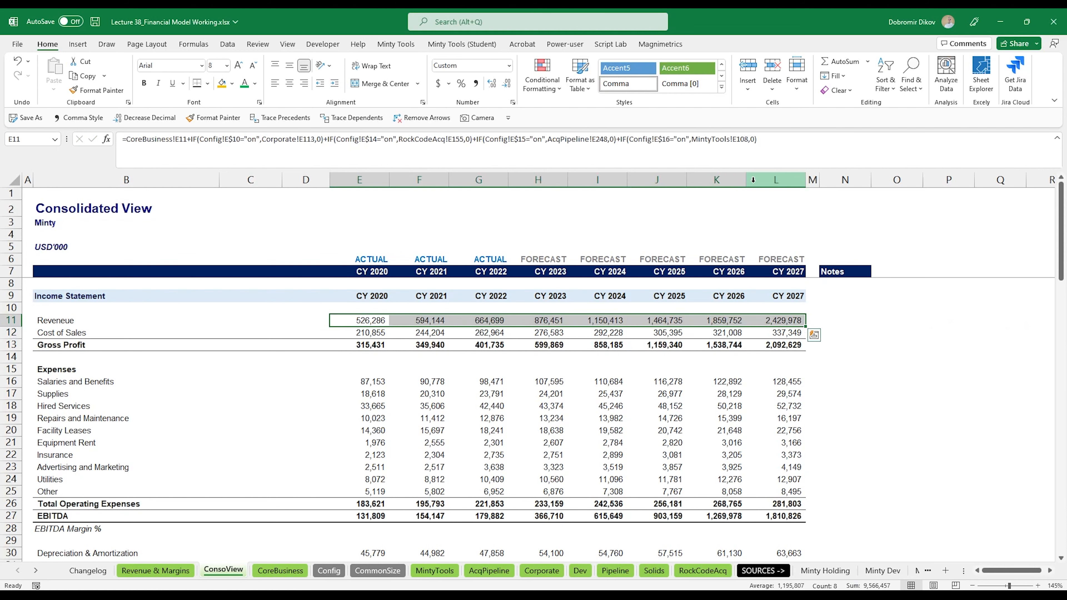
pyautogui.click(163, 575)
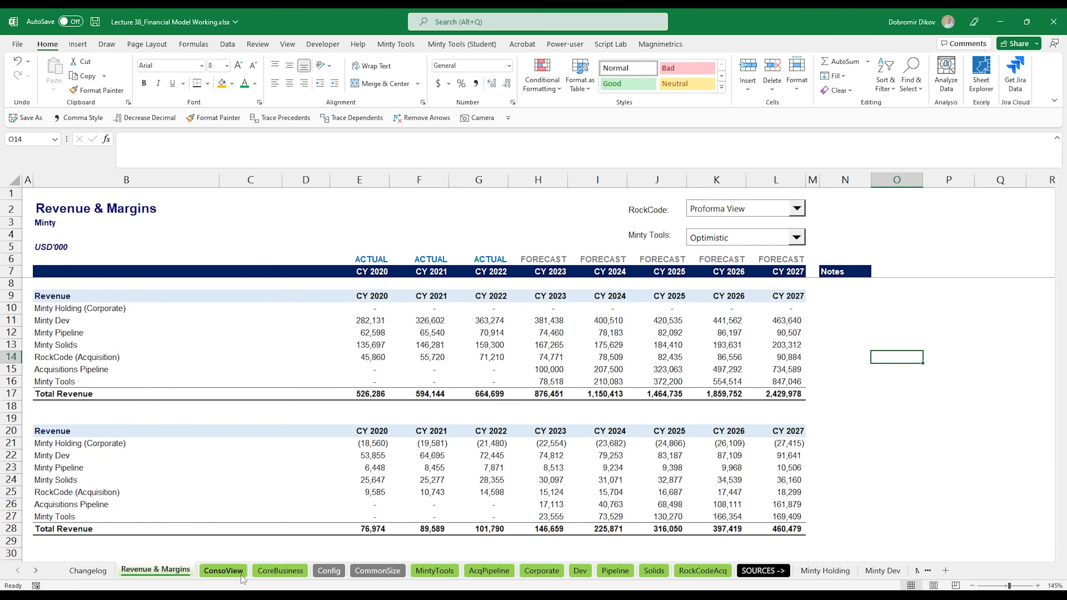
pyautogui.click(223, 570)
# Copy the consolidated revenue row into Cost of Sales and the expense rows from Salaries and Benefits to Other.
pyautogui.hotkey('ctrl', 'c')
pyautogui.press('Down')
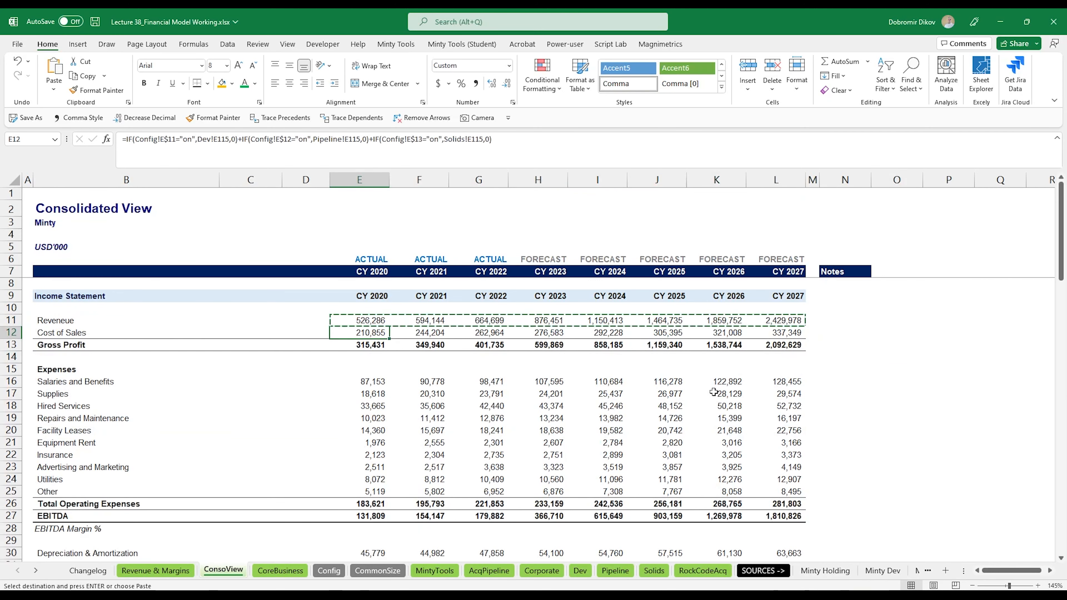
pyautogui.hotkey('ctrl', 'v')
pyautogui.moveTo(366, 381); pyautogui.dragTo(366, 490)
pyautogui.hotkey('ctrl', 'v')
# Paste the consolidation formulas into Depreciation & Amortization, Interest, Other non-operating income and Taxes.
pyautogui.scroll(-4, 366, 490)
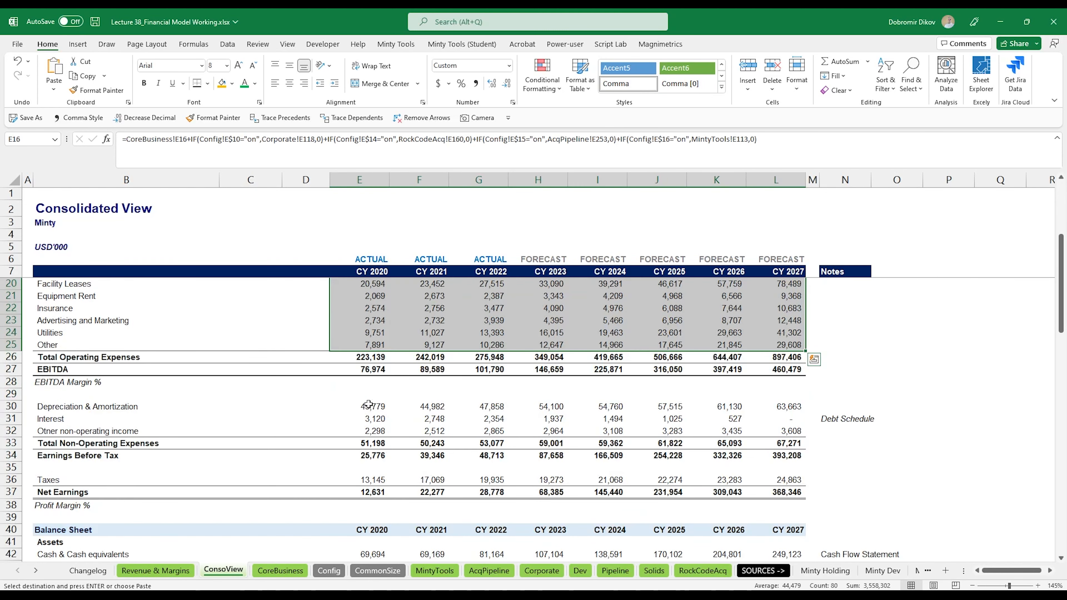
pyautogui.moveTo(368, 405); pyautogui.dragTo(369, 431)
pyautogui.hotkey('ctrl', 'v')
pyautogui.click(370, 478)
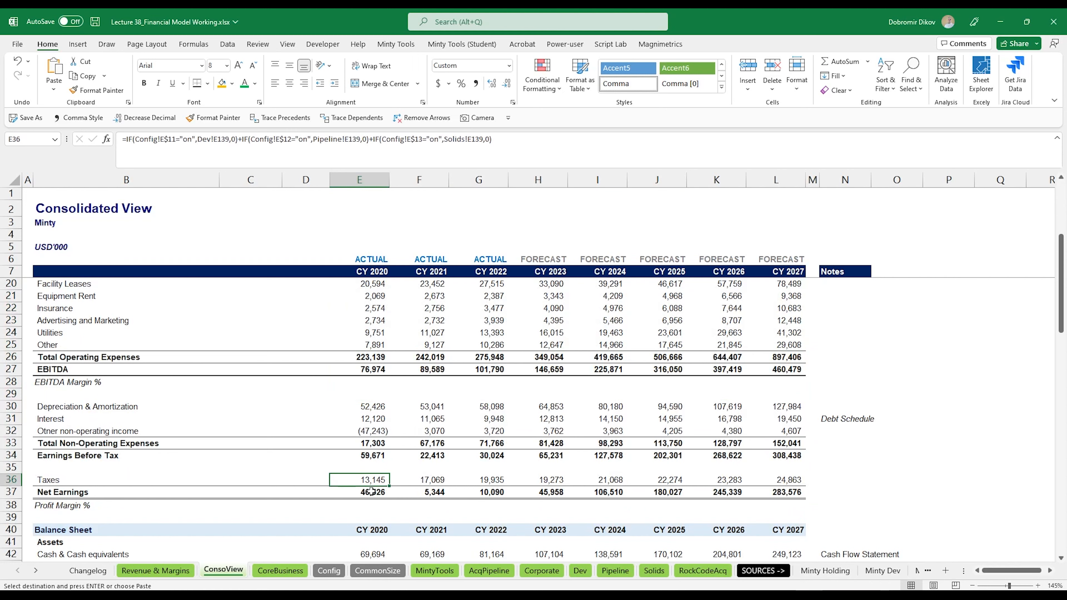
pyautogui.hotkey('ctrl', 'v')
# Paste the consolidation formulas into the balance sheet asset rows from Cash & Cash equivalents to Investments.
pyautogui.scroll(-4, 370, 492)
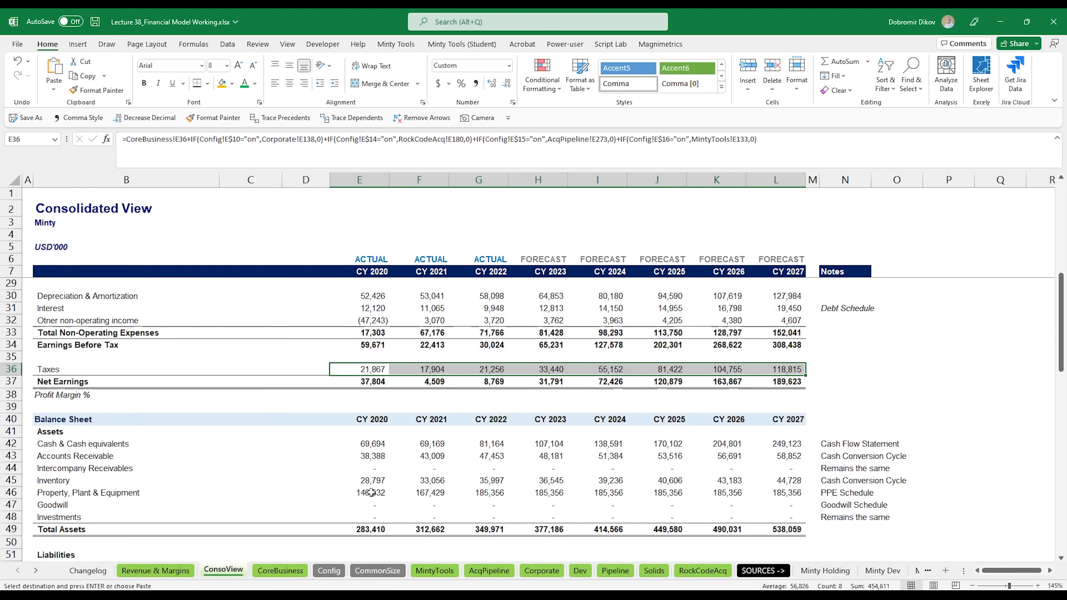
pyautogui.click(367, 407)
pyautogui.moveTo(366, 409); pyautogui.dragTo(364, 480)
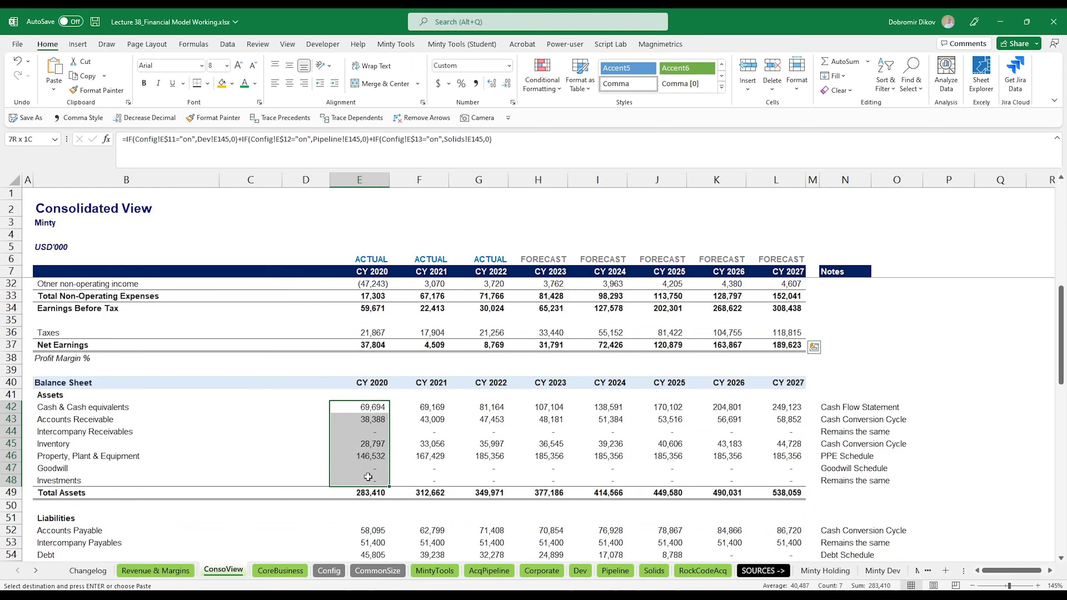
pyautogui.hotkey('ctrl', 'v')
# Paste the consolidation formulas into the Investing Cash Flow rows 75 to 78 for all years.
pyautogui.scroll(-3, 364, 479)
pyautogui.scroll(-7, 365, 478)
pyautogui.moveTo(369, 443); pyautogui.dragTo(370, 481)
pyautogui.hotkey('ctrl', 'v')
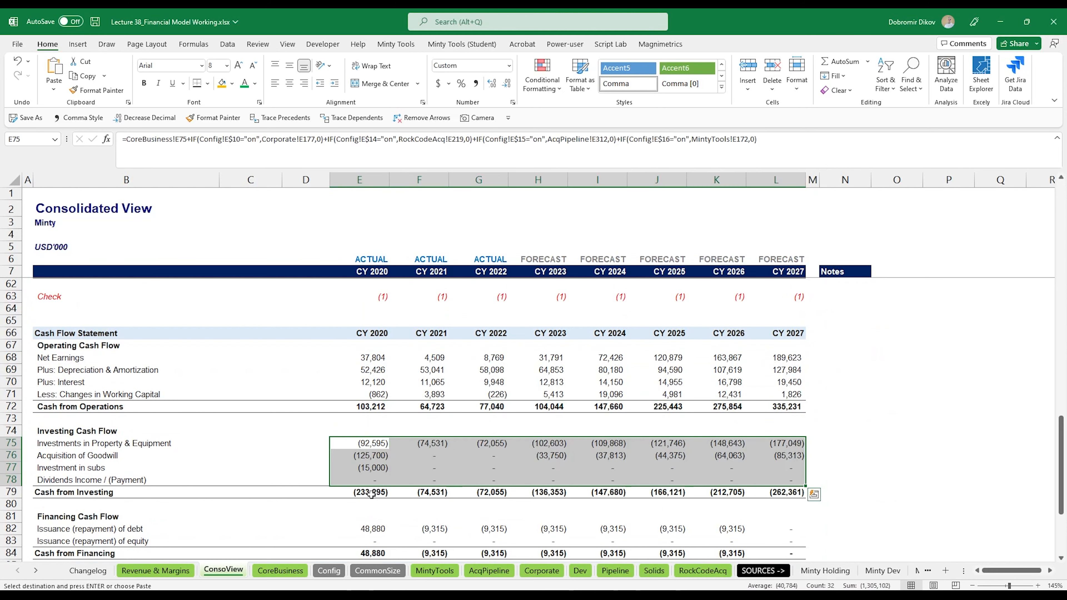
# Paste the consolidation formulas into the debt and equity issuance rows and the Opening Cash Balance row.
pyautogui.scroll(-4, 370, 493)
pyautogui.click(374, 383)
pyautogui.hotkey('ctrl', 'v')
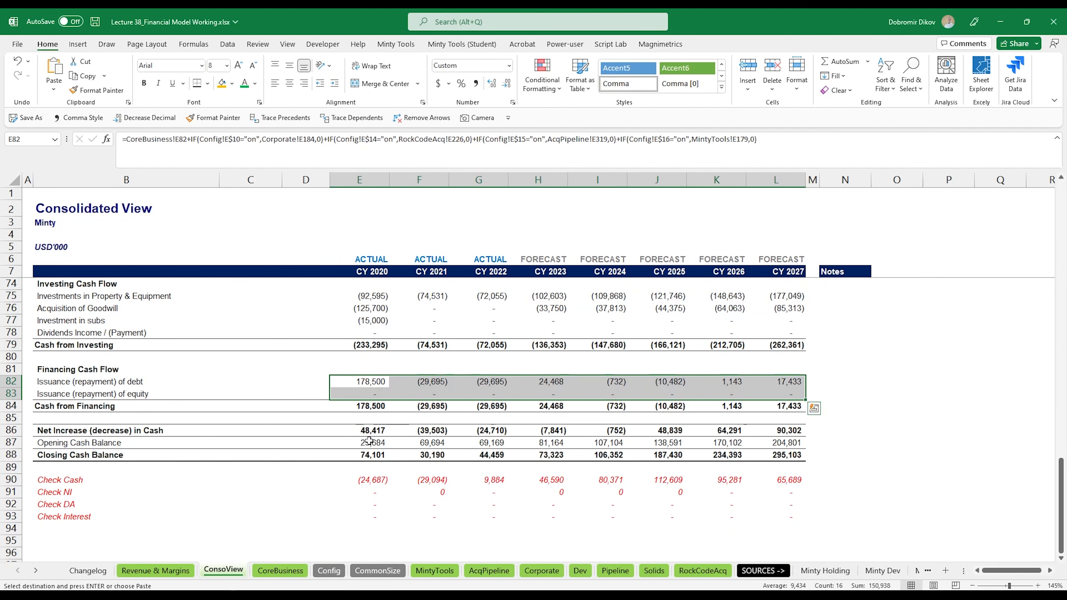
pyautogui.click(368, 446)
pyautogui.hotkey('ctrl', 'v')
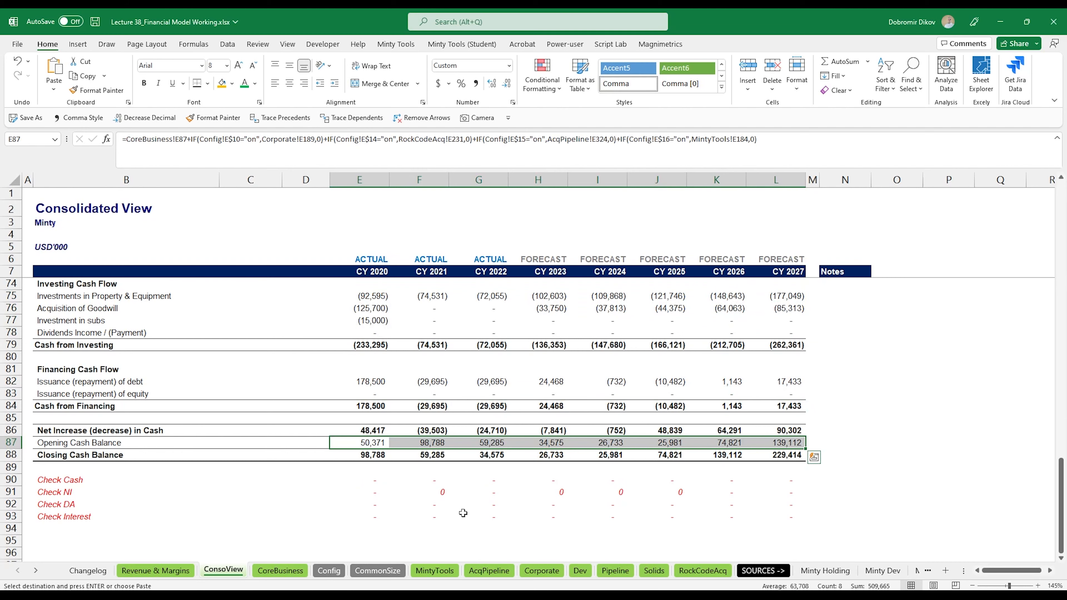
pyautogui.scroll(20, 420, 438)
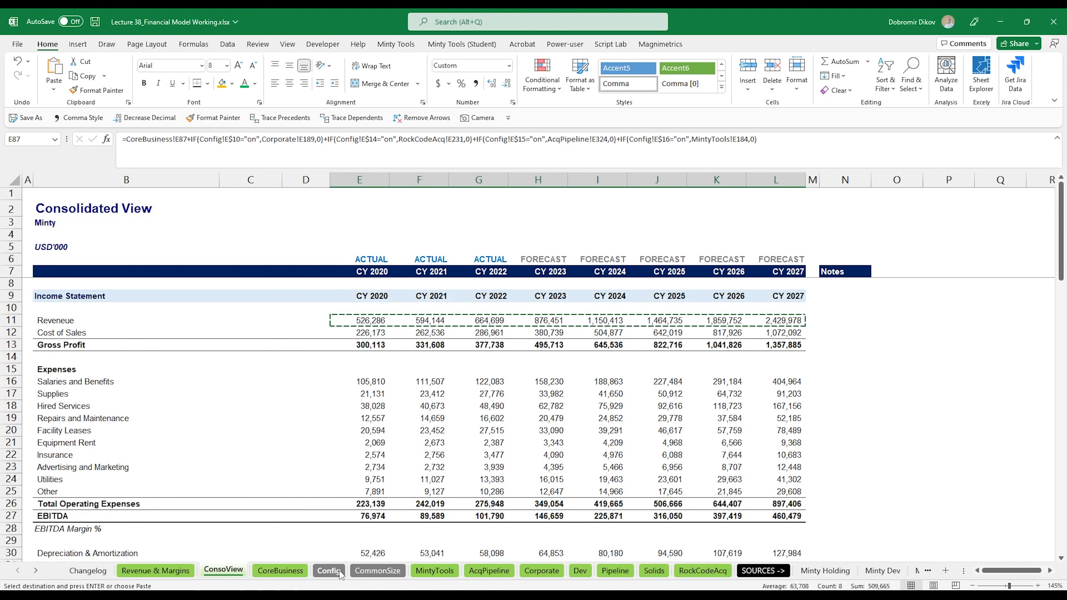
# Set the Minty Dev switches in Config E11:L11 to off for all years.
pyautogui.click(329, 570)
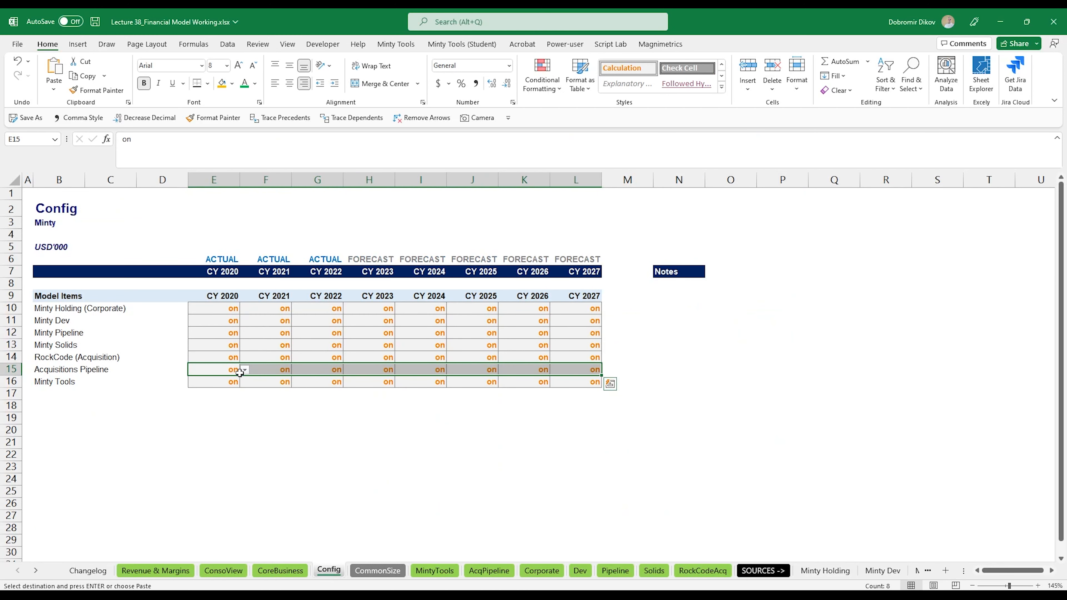
pyautogui.click(231, 322)
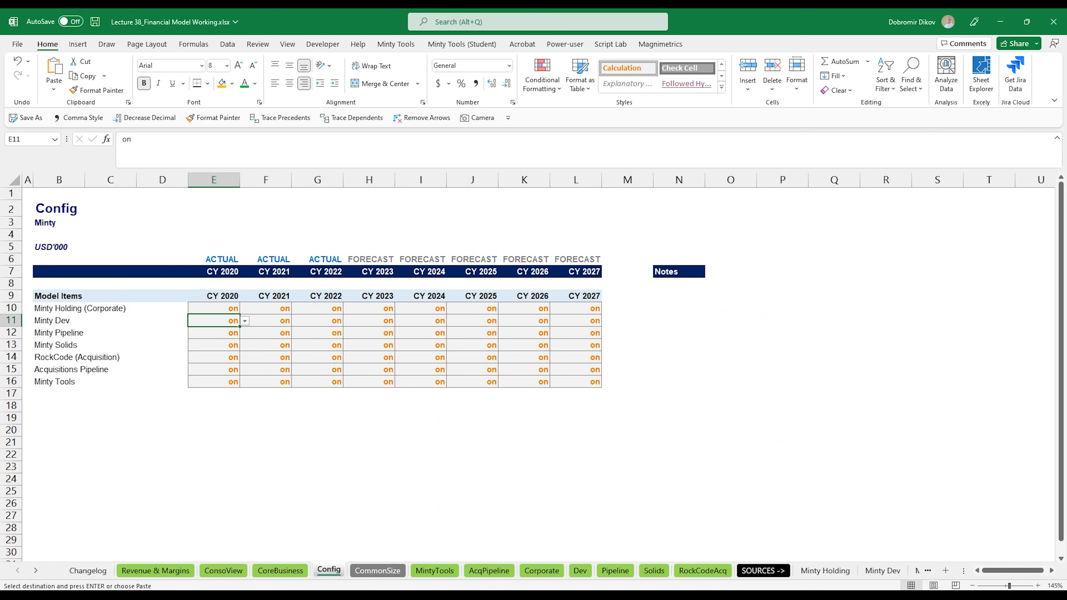
pyautogui.hotkey('ctrl', 'shift', 'Right')
pyautogui.hotkey('ctrl', 'v')
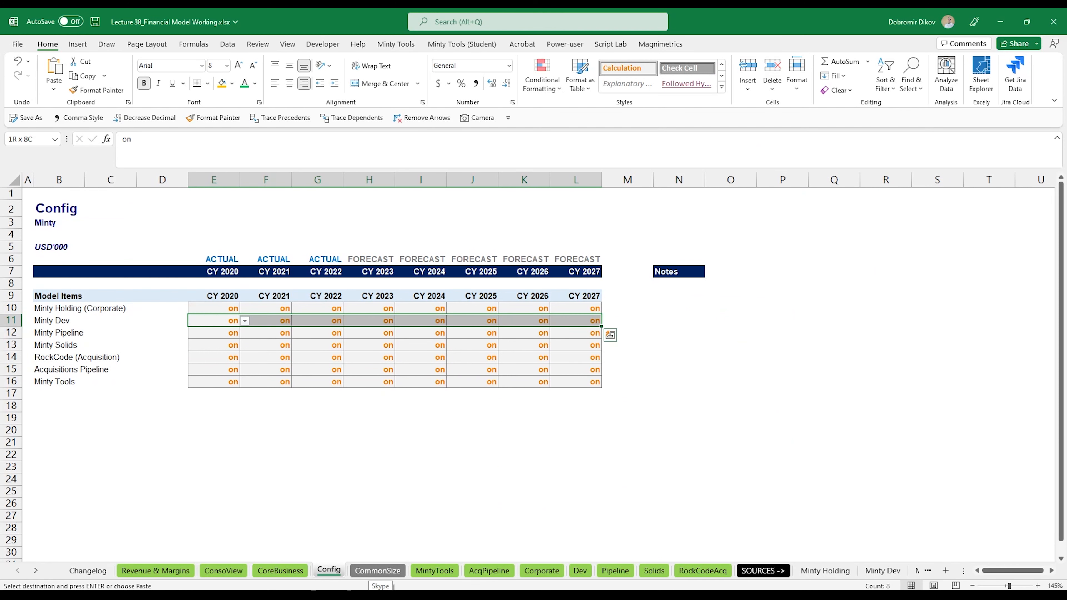
pyautogui.write('off')
pyautogui.hotkey('ctrl', 'Return')
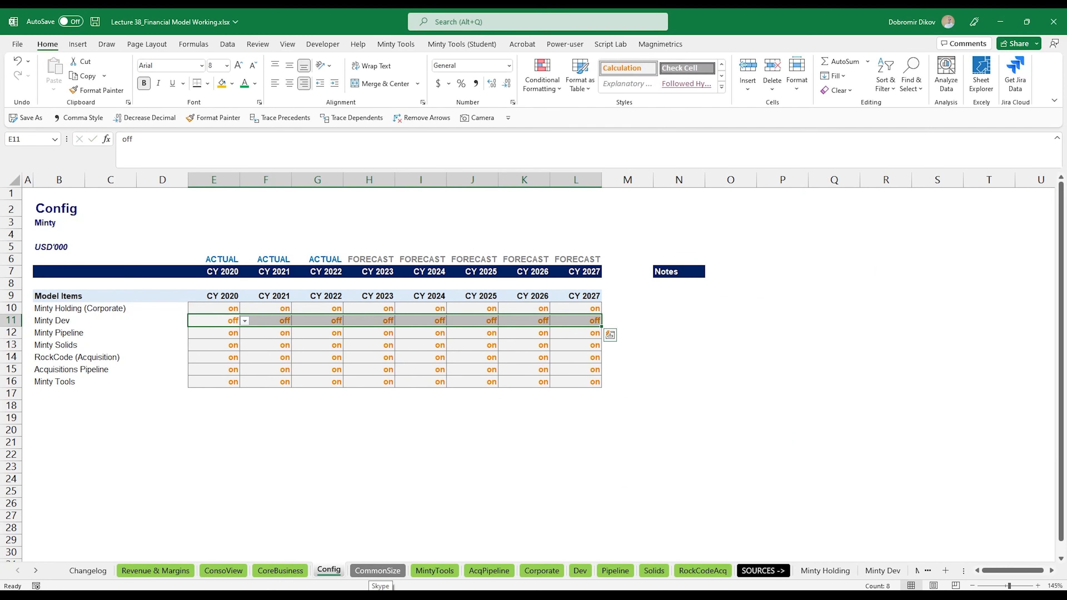
# Copy the Minty Dev off switches to the RockCode row E14:L14, and check the CoreBusiness and ConsoView figures.
pyautogui.hotkey('ctrl', 'c')
pyautogui.press('Down')
pyautogui.press('Down')
pyautogui.press('Down')
pyautogui.press('Down')
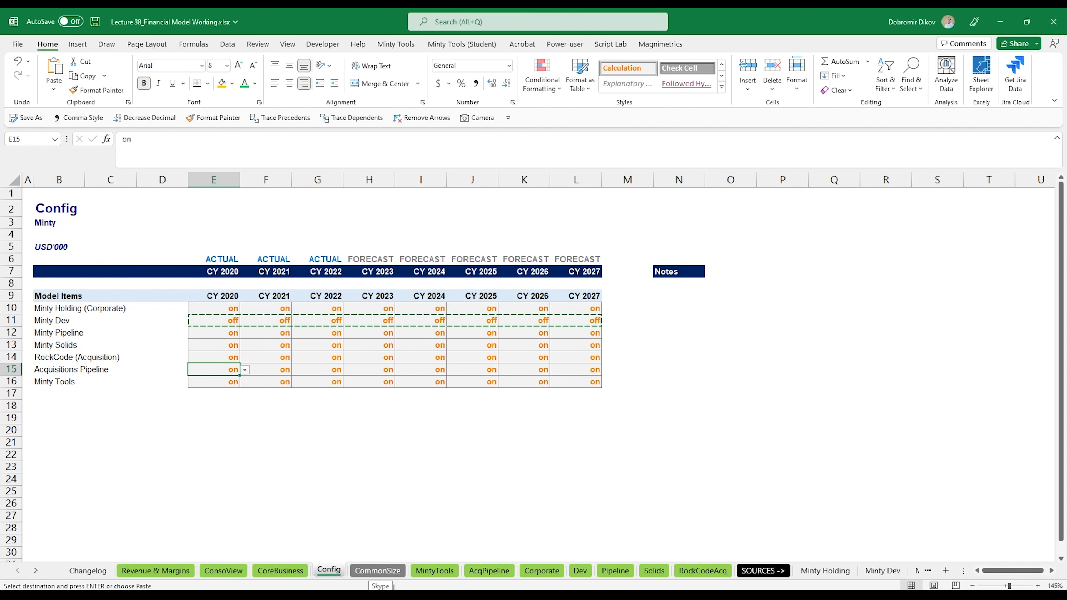
pyautogui.press('Up')
pyautogui.hotkey('ctrl', 'shift', 'Right')
pyautogui.hotkey('ctrl', 'v')
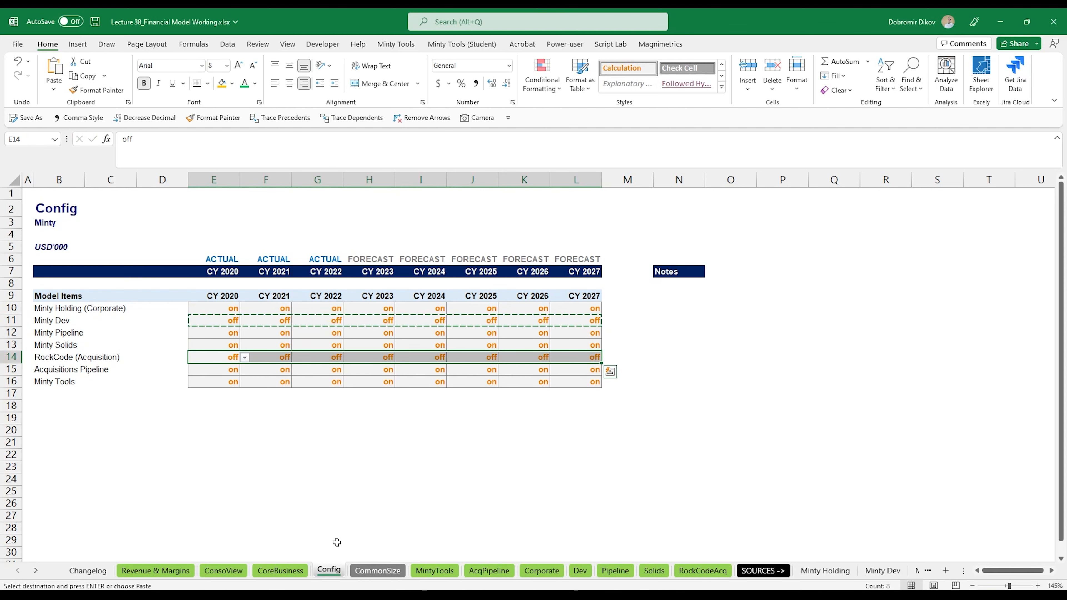
pyautogui.click(280, 570)
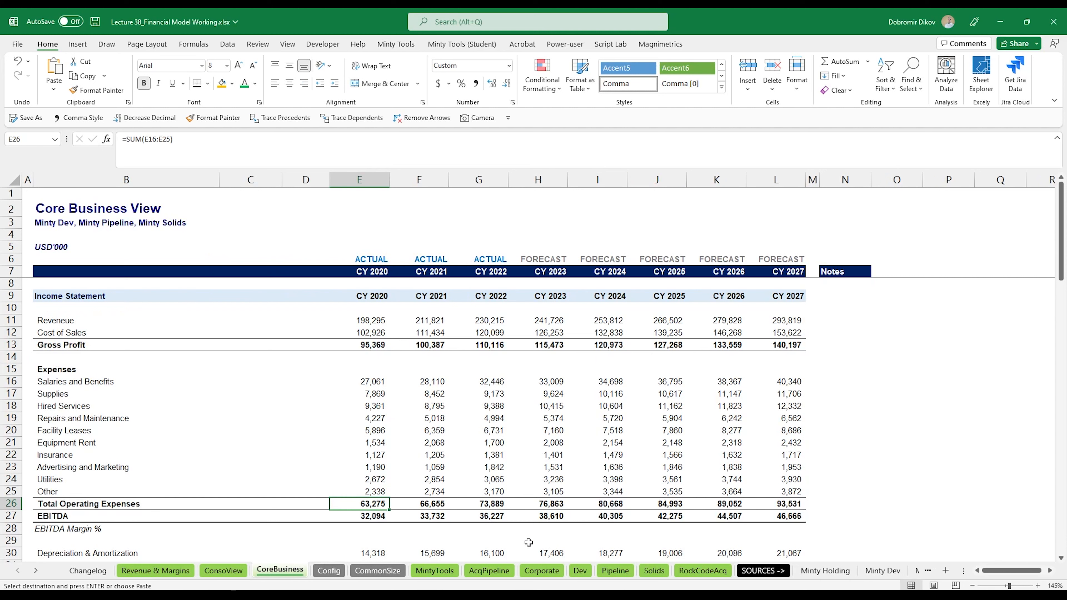
pyautogui.click(223, 570)
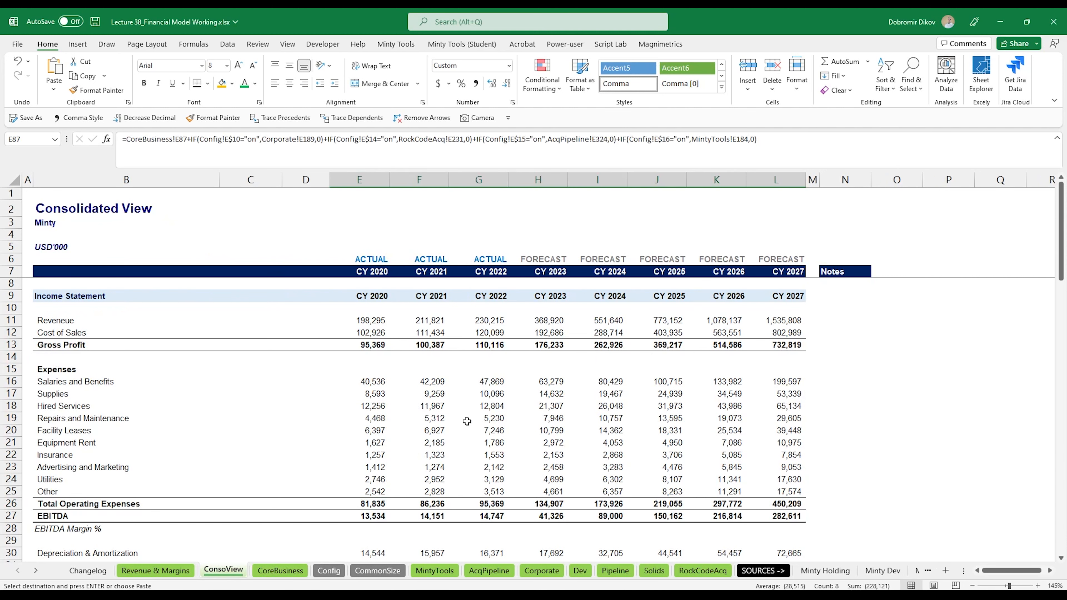
# Check ConsoView and Revenue & Margins with Minty Dev and RockCode off, and turn both entities' Config switches back on.
pyautogui.click(337, 570)
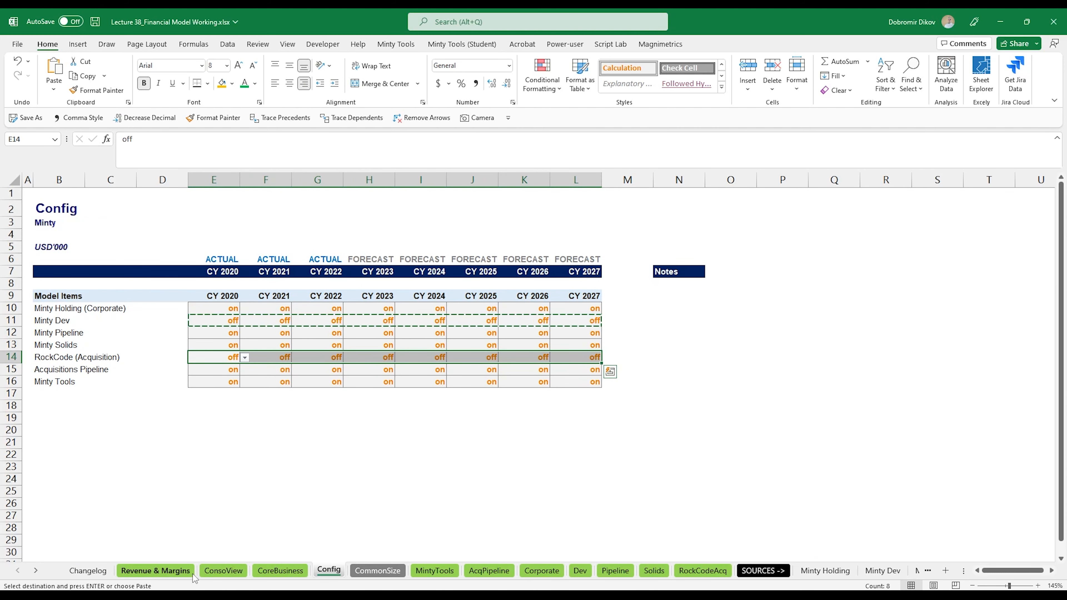
pyautogui.click(238, 572)
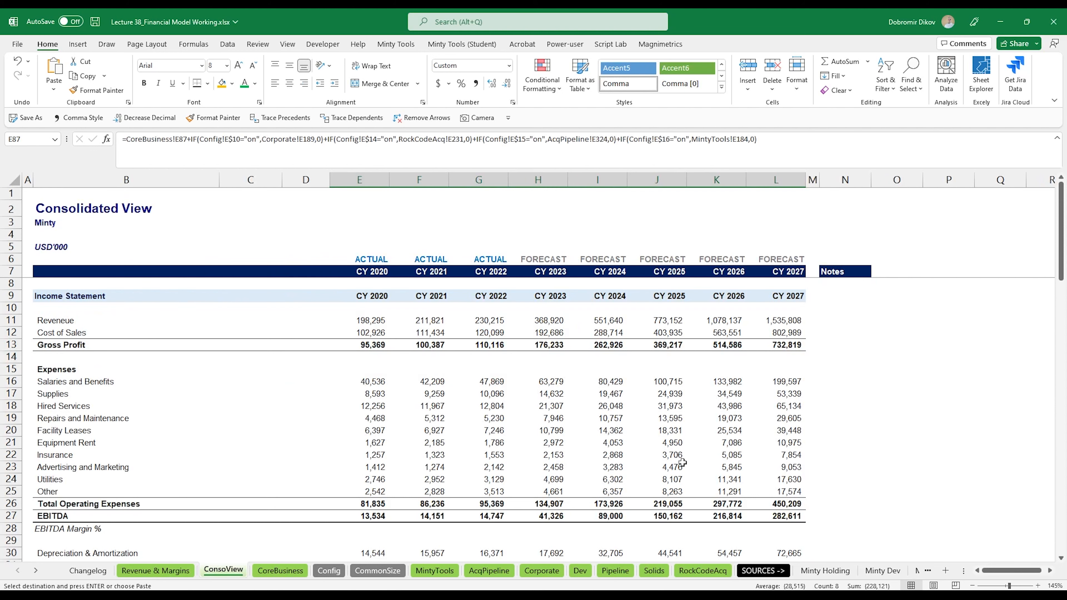
pyautogui.click(179, 572)
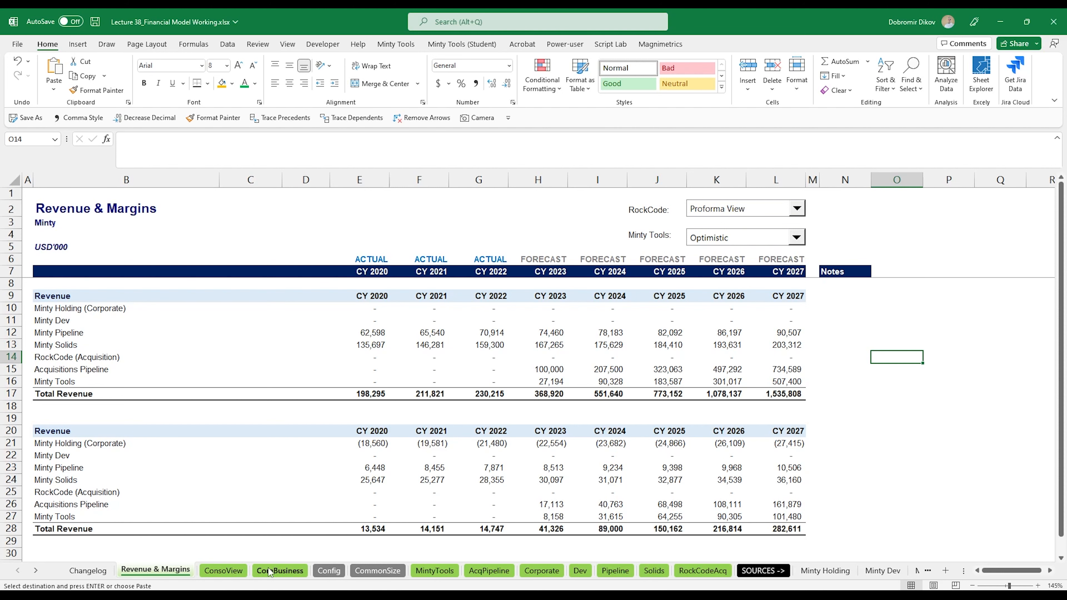
pyautogui.click(329, 570)
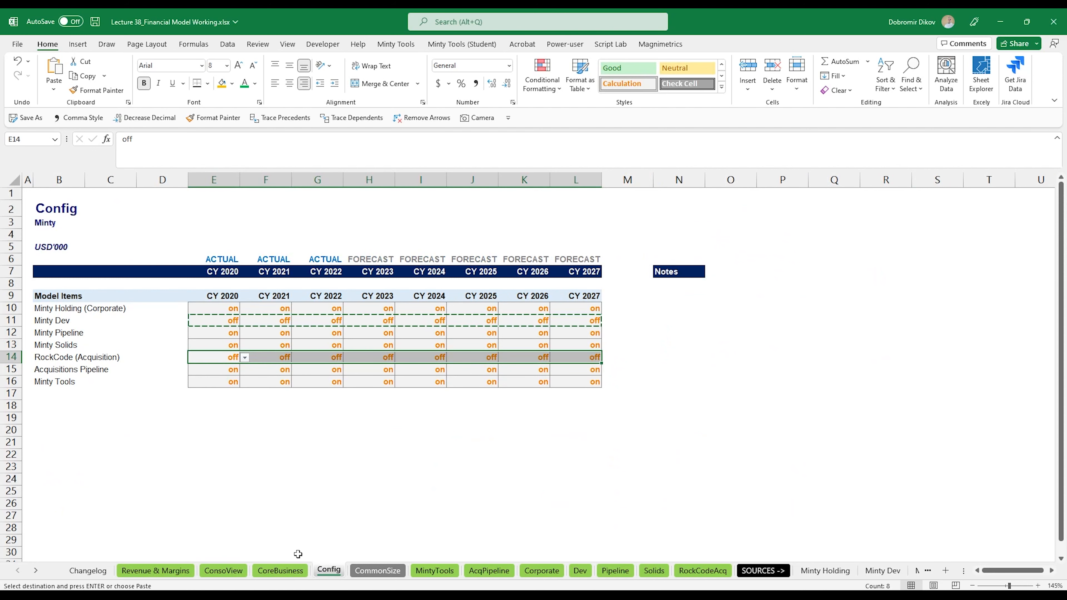
pyautogui.click(267, 570)
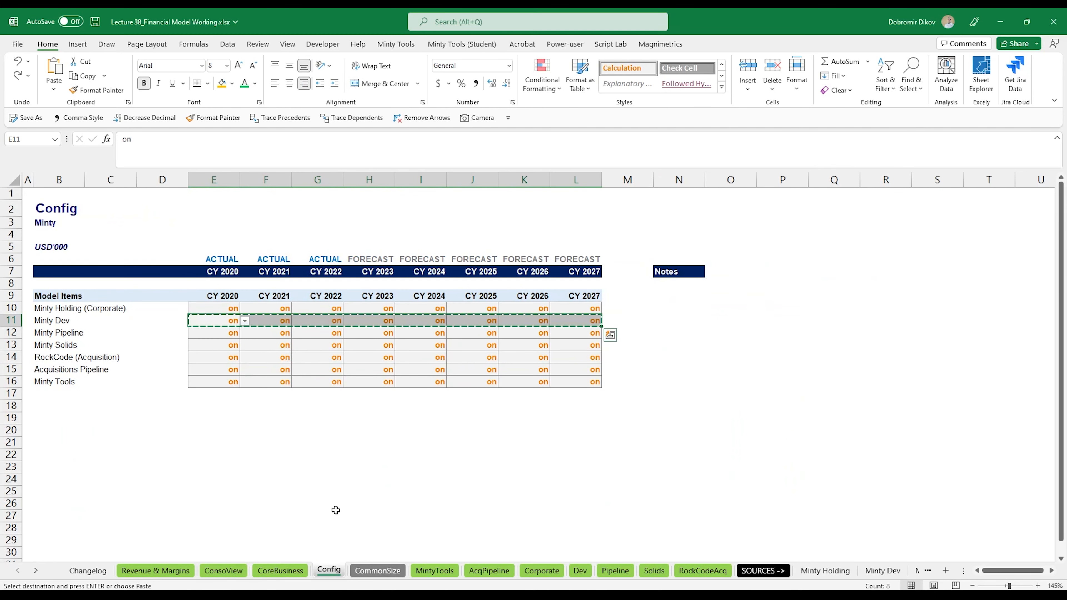
# Insert two rows above the second block on Revenue & Margins and label B19 Revenue and B20 Difference.
pyautogui.click(164, 578)
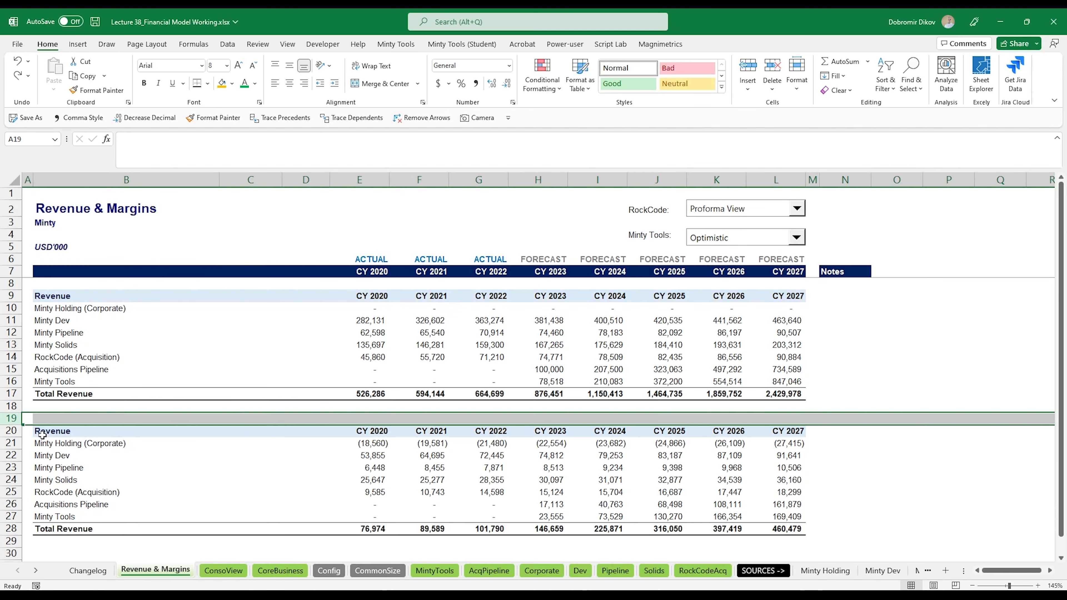
pyautogui.hotkey('ctrl', 'shift', '+')
pyautogui.hotkey('ctrl', 'shift', '+')
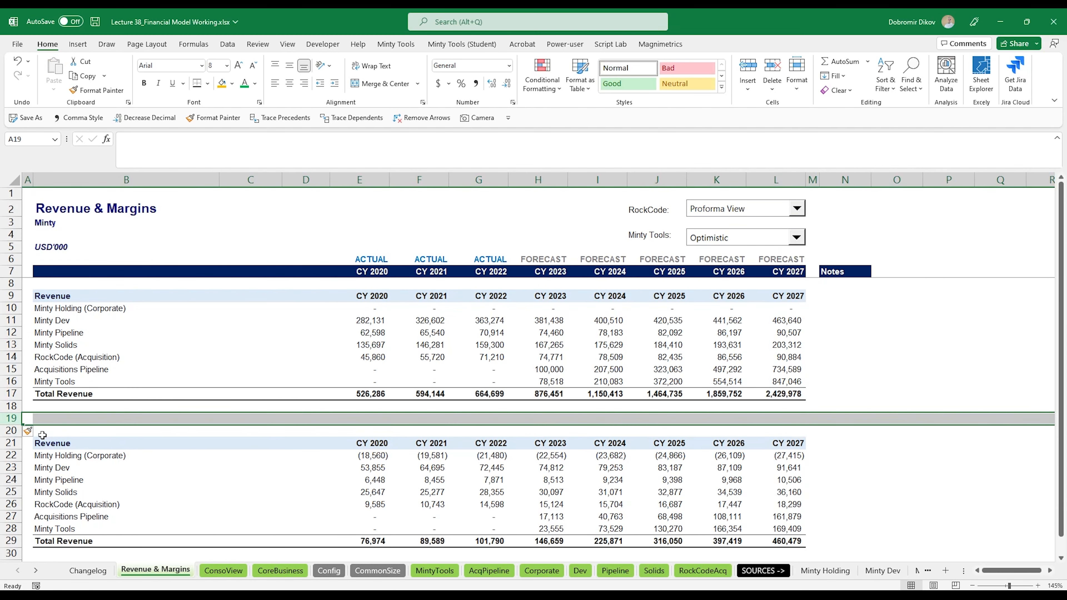
pyautogui.press('Right')
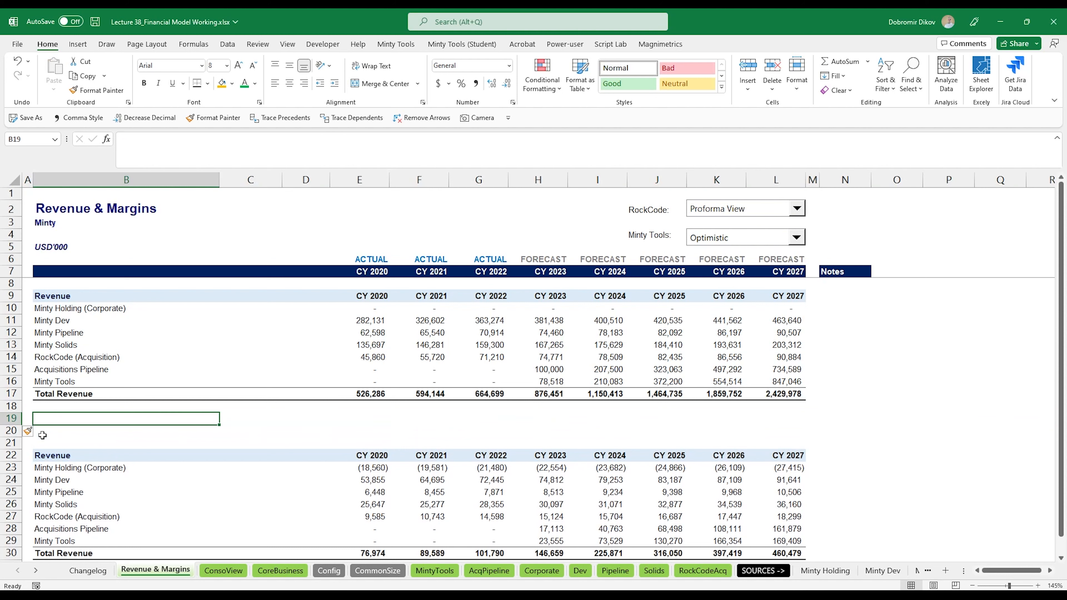
pyautogui.write('Revenue')
pyautogui.press('Return')
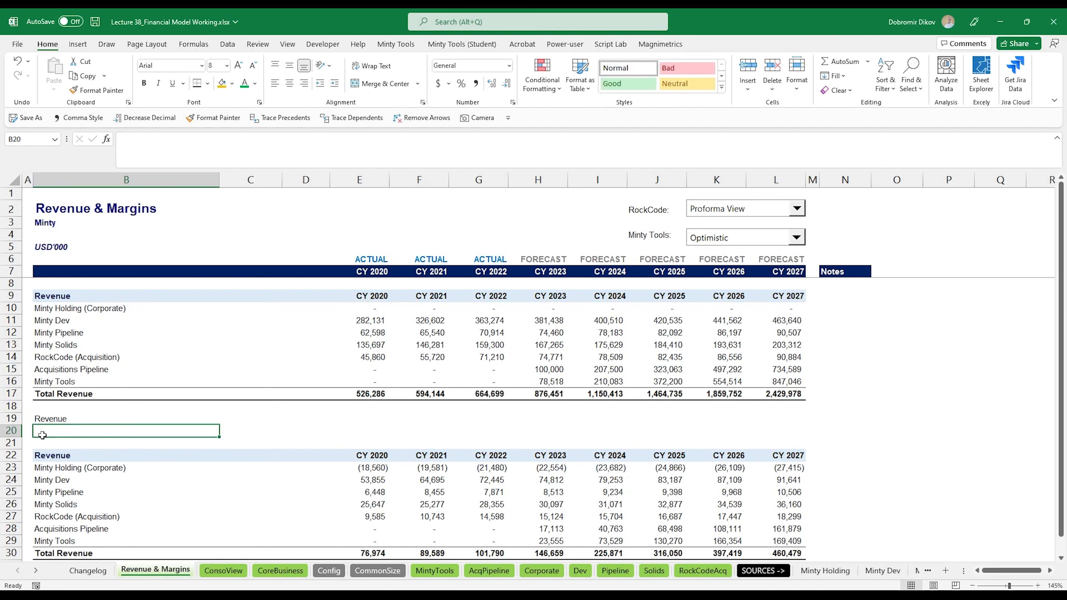
pyautogui.write('Difference')
pyautogui.press('Return')
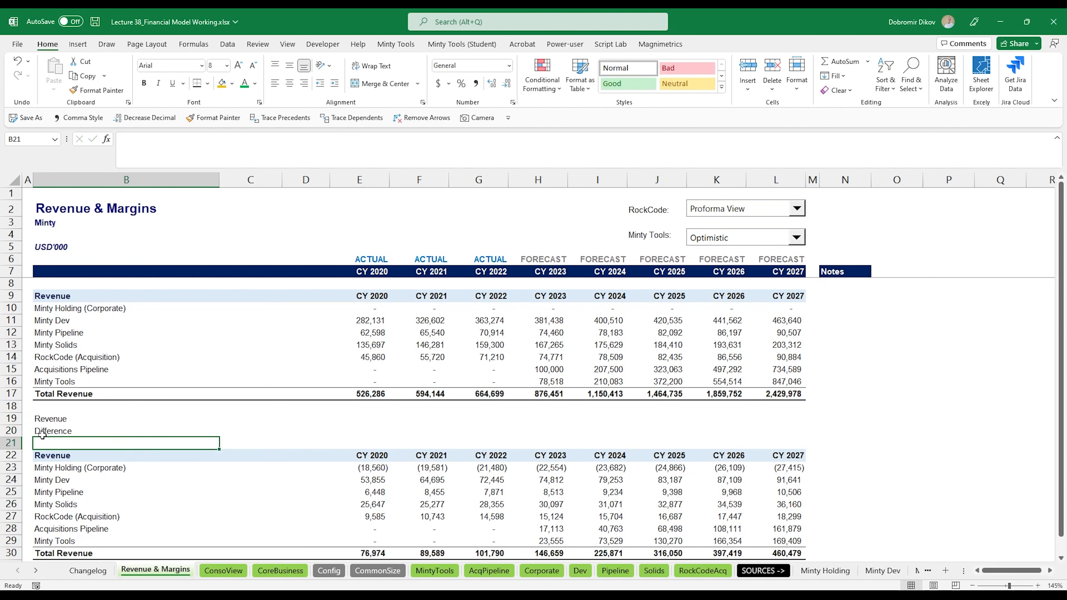
# Link the Revenue check row E19:L19 to the revenue line in ConsoView row 11 for all years.
pyautogui.press('Up')
pyautogui.press('Up')
pyautogui.press('Right')
pyautogui.press('Right')
pyautogui.press('Right')
pyautogui.write('=')
pyautogui.hotkey('ctrl', 'pagedown')
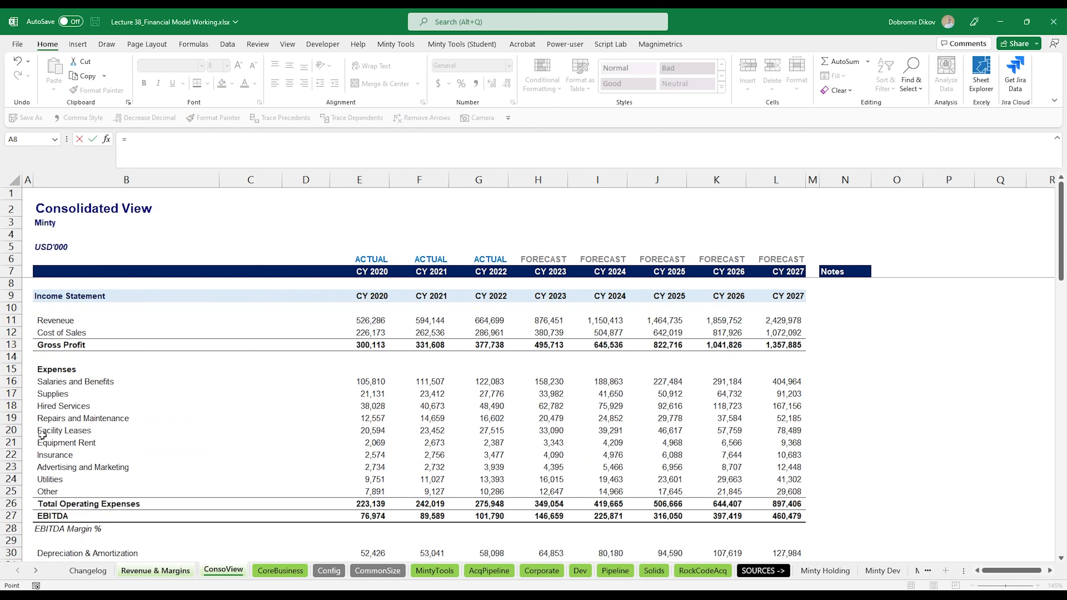
pyautogui.click(364, 323)
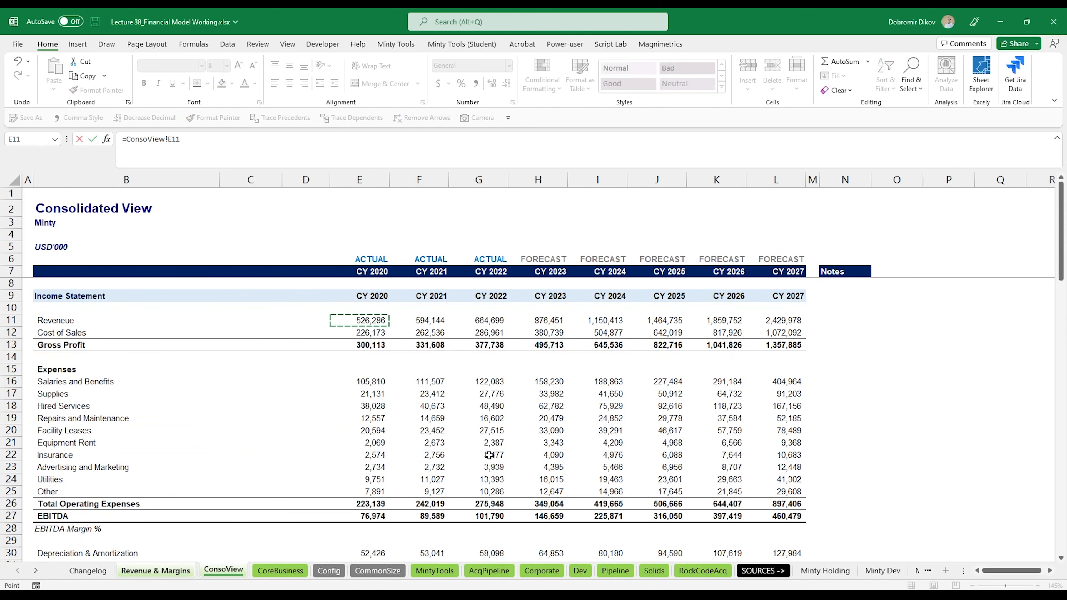
pyautogui.hotkey('ctrl', 'Return')
pyautogui.hotkey('shift', 'Right')
pyautogui.hotkey('shift', 'Right')
pyautogui.hotkey('shift', 'Right')
pyautogui.hotkey('shift', 'Right')
pyautogui.hotkey('shift', 'Right')
pyautogui.hotkey('shift', 'Right')
pyautogui.hotkey('shift', 'Right')
pyautogui.hotkey('ctrl', 'r')
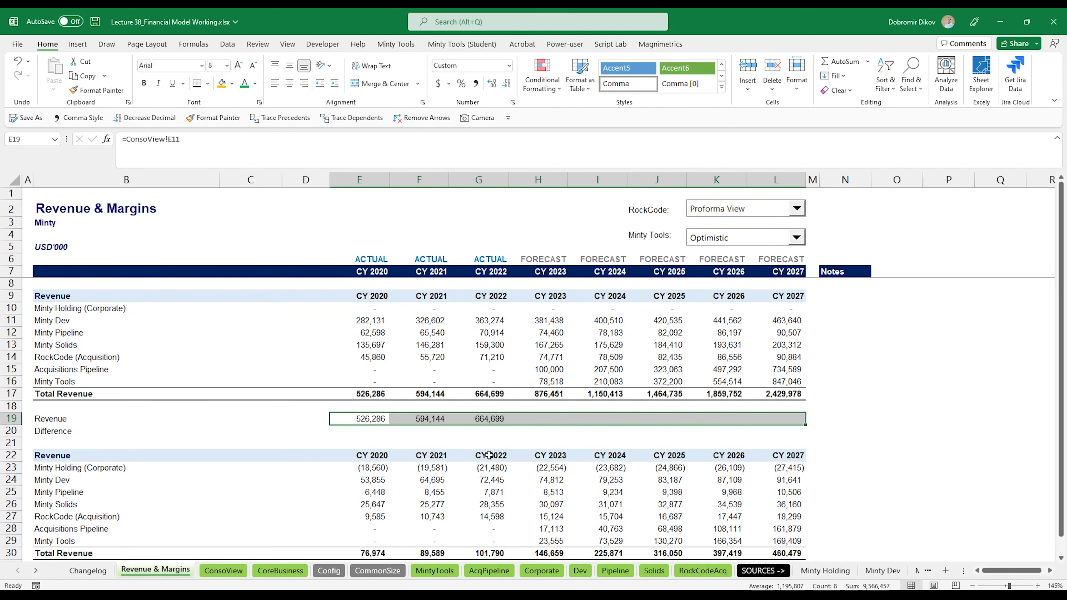
# Calculate the Difference row as total revenue minus linked revenue with =E17-E19, filled across E20:L20.
pyautogui.press('Down')
pyautogui.write('=')
pyautogui.press('Up')
pyautogui.press('Up')
pyautogui.press('Up')
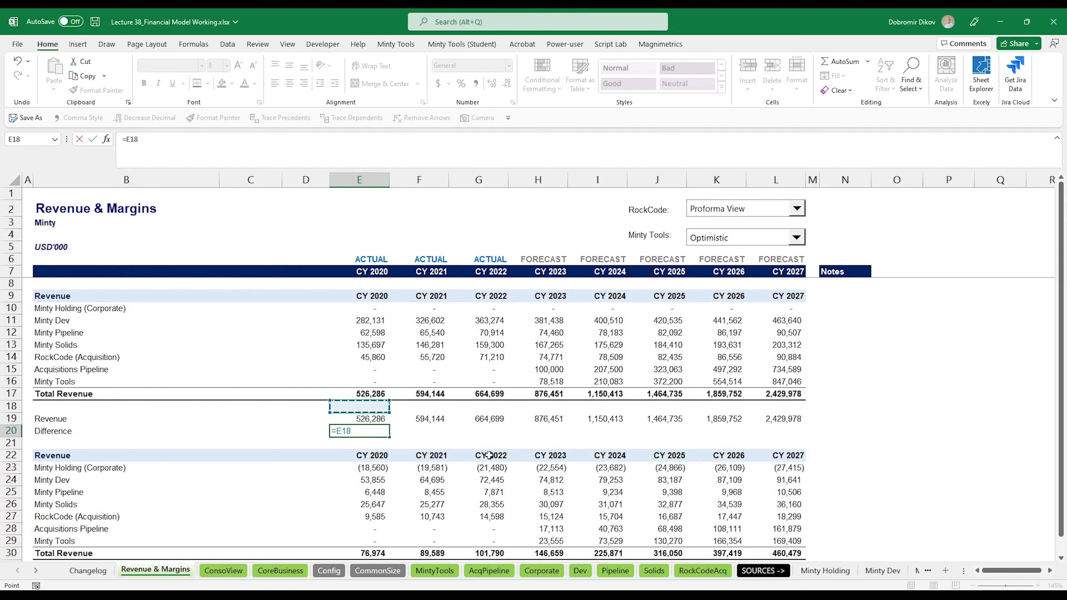
pyautogui.write('-')
pyautogui.press('Up')
pyautogui.press('Return')
pyautogui.press('Up')
pyautogui.hotkey('shift', 'Right')
pyautogui.hotkey('shift', 'Right')
pyautogui.hotkey('shift', 'Right')
pyautogui.hotkey('shift', 'Right')
pyautogui.hotkey('shift', 'Right')
pyautogui.hotkey('shift', 'Right')
pyautogui.hotkey('shift', 'Right')
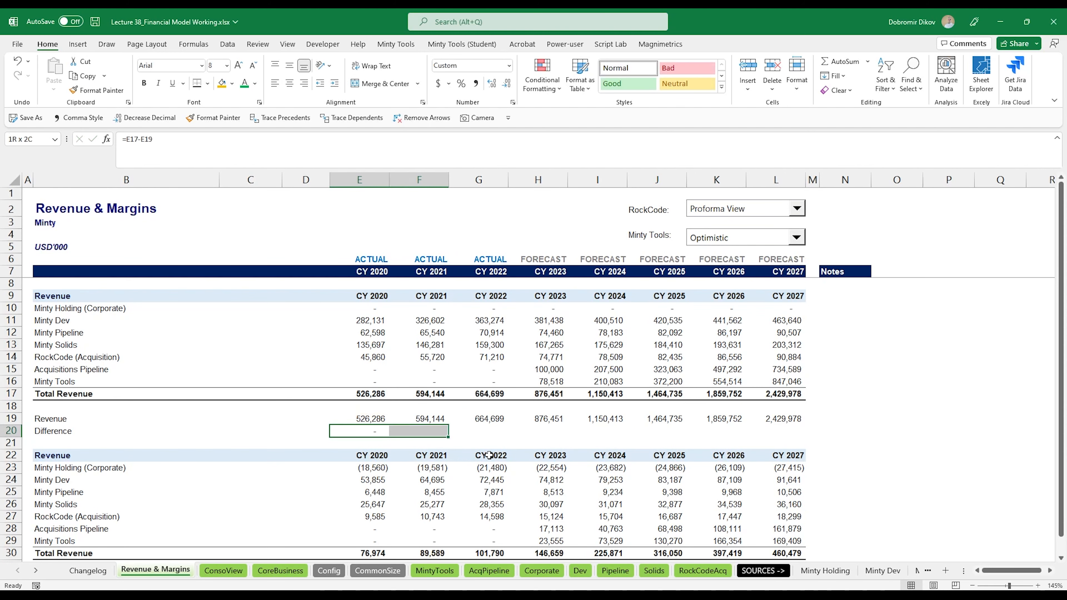
pyautogui.hotkey('ctrl', 'r')
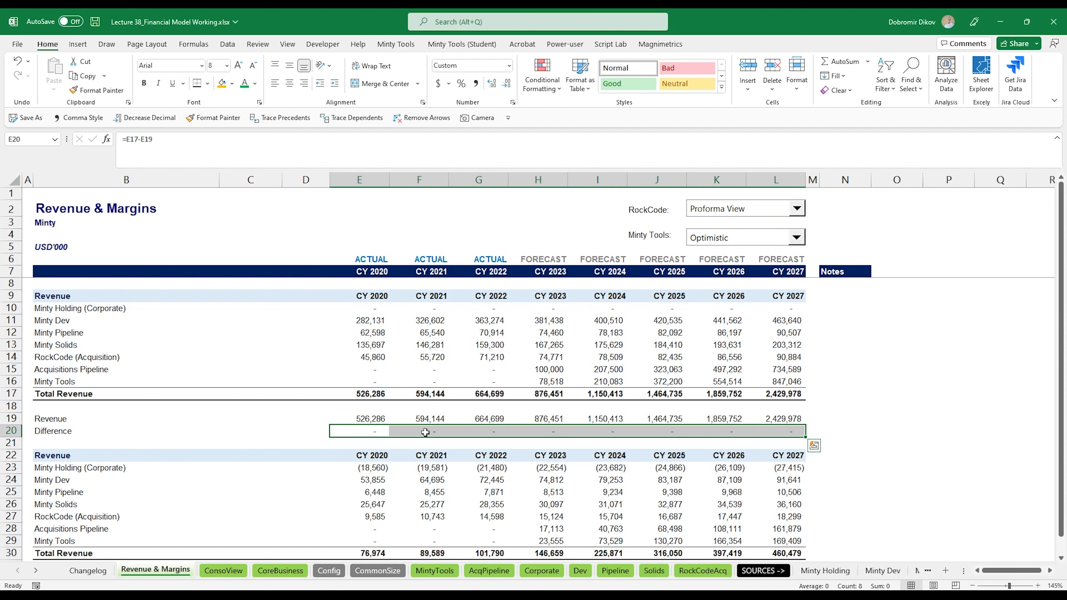
# Format the Difference label and its yearly values in row 20 as bold red text.
pyautogui.keyDown('ctrl'); pyautogui.click(112, 431); pyautogui.keyUp('ctrl')
pyautogui.click(254, 84)
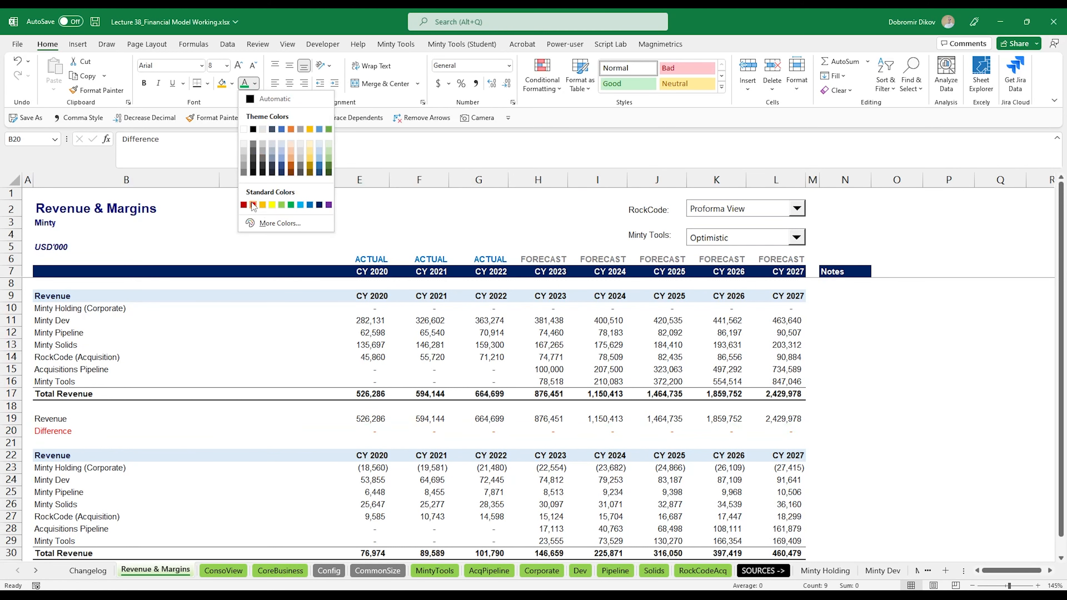
pyautogui.click(252, 205)
pyautogui.hotkey('ctrl', 'b')
# Color the linked revenue values in E19:L19 green.
pyautogui.moveTo(368, 420); pyautogui.dragTo(781, 419)
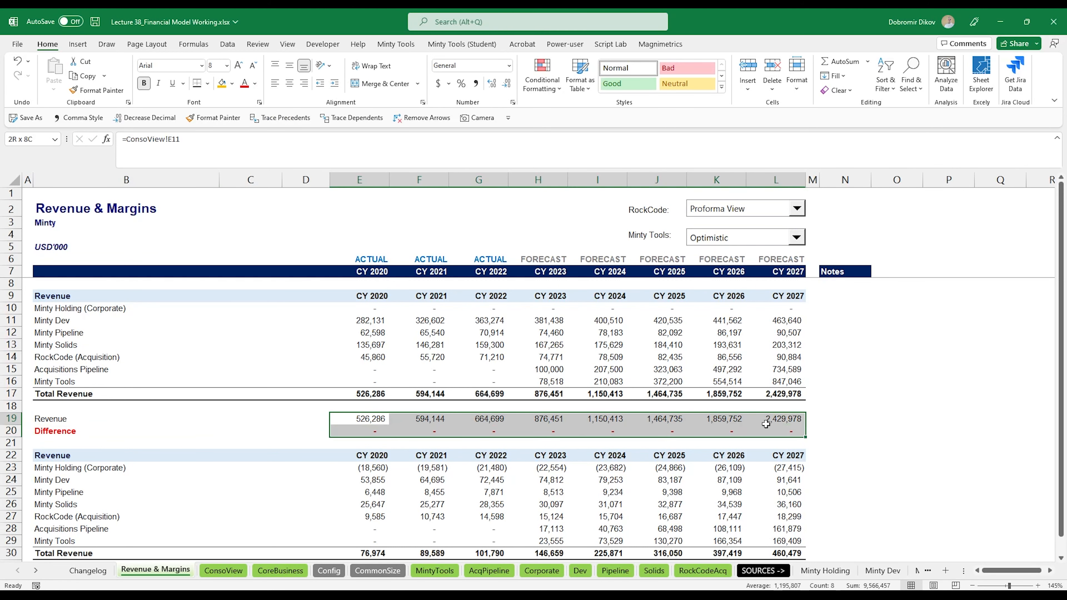
pyautogui.click(255, 83)
pyautogui.click(290, 204)
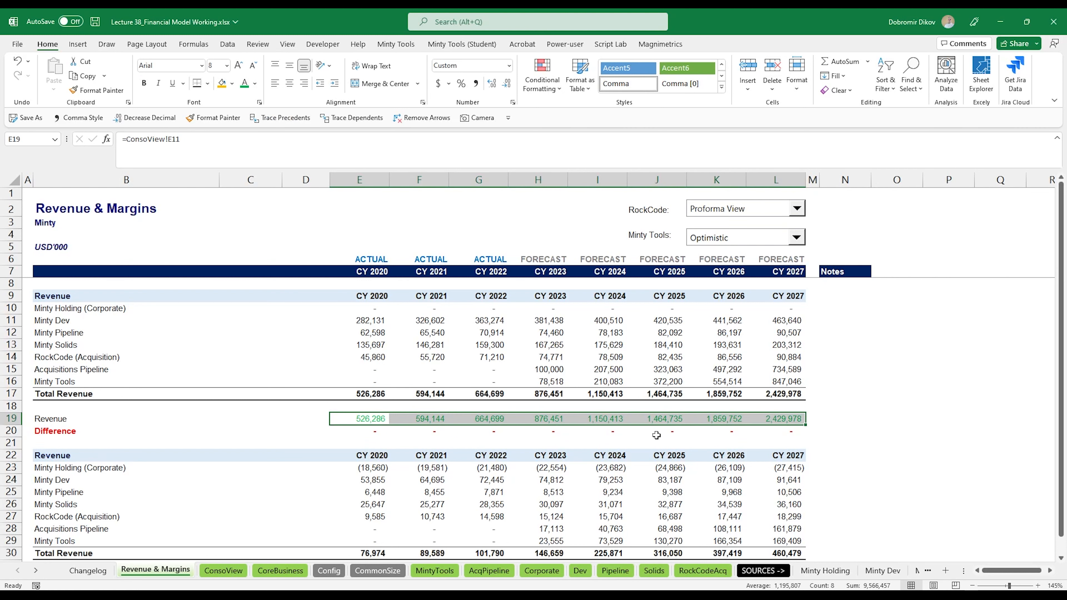
pyautogui.click(597, 333)
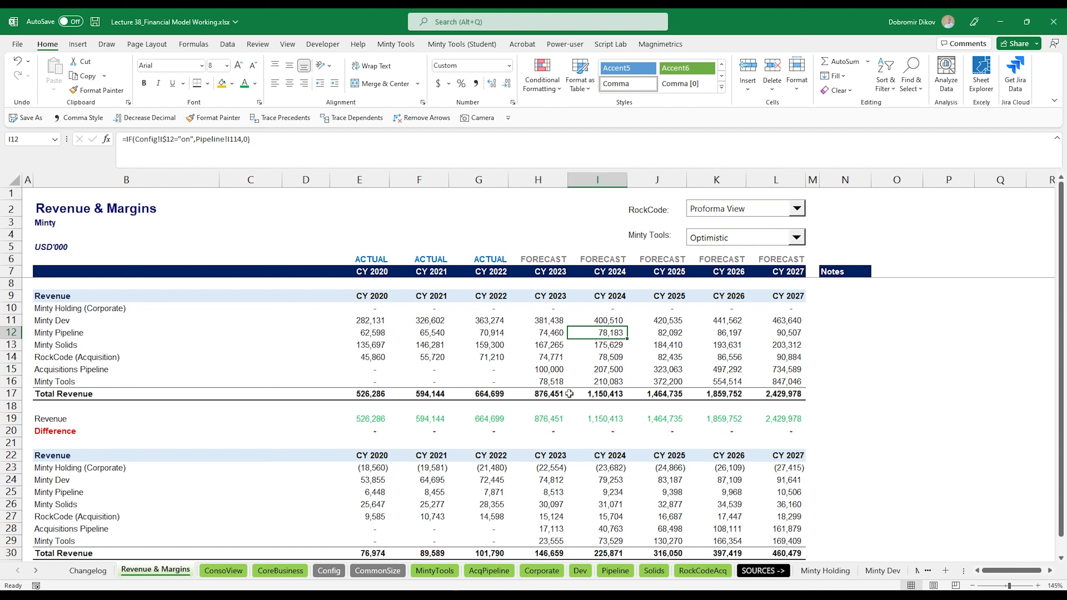
# Group the check rows 19 and 20 into an outline and collapse them.
pyautogui.moveTo(12, 418); pyautogui.dragTo(12, 431)
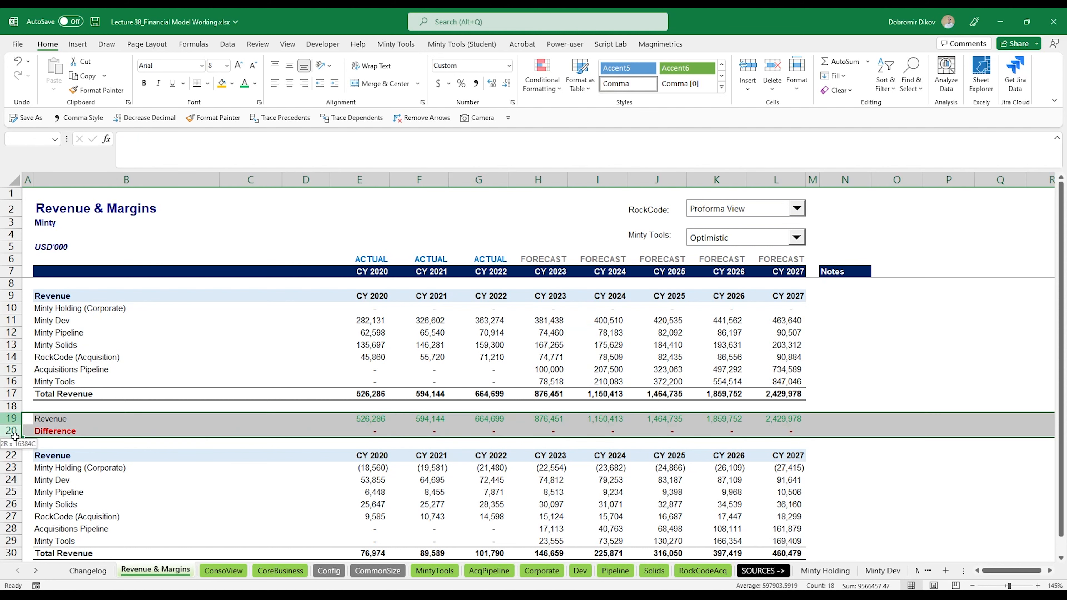
pyautogui.click(227, 43)
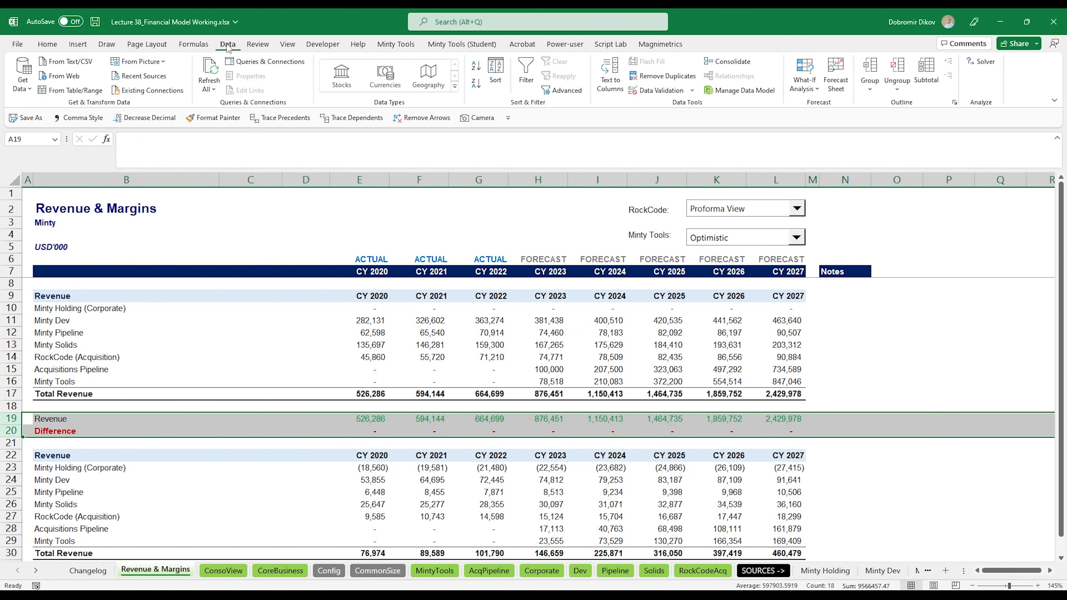
pyautogui.click(869, 69)
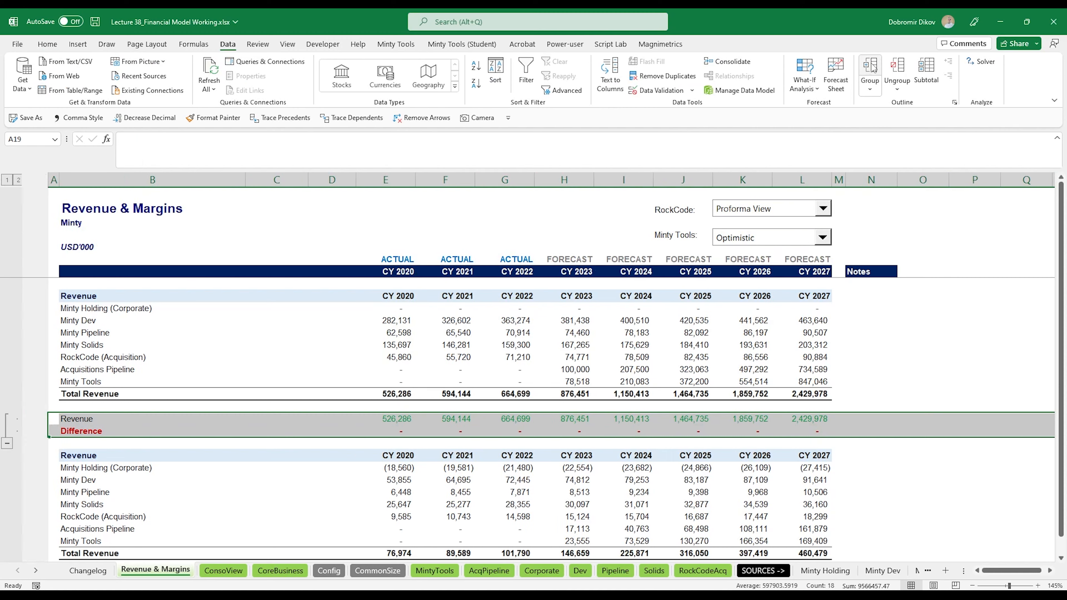
pyautogui.click(7, 443)
# Expand the grouped check rows 19:20 and copy them to rows 32:33 below the second block.
pyautogui.scroll(-3, 217, 505)
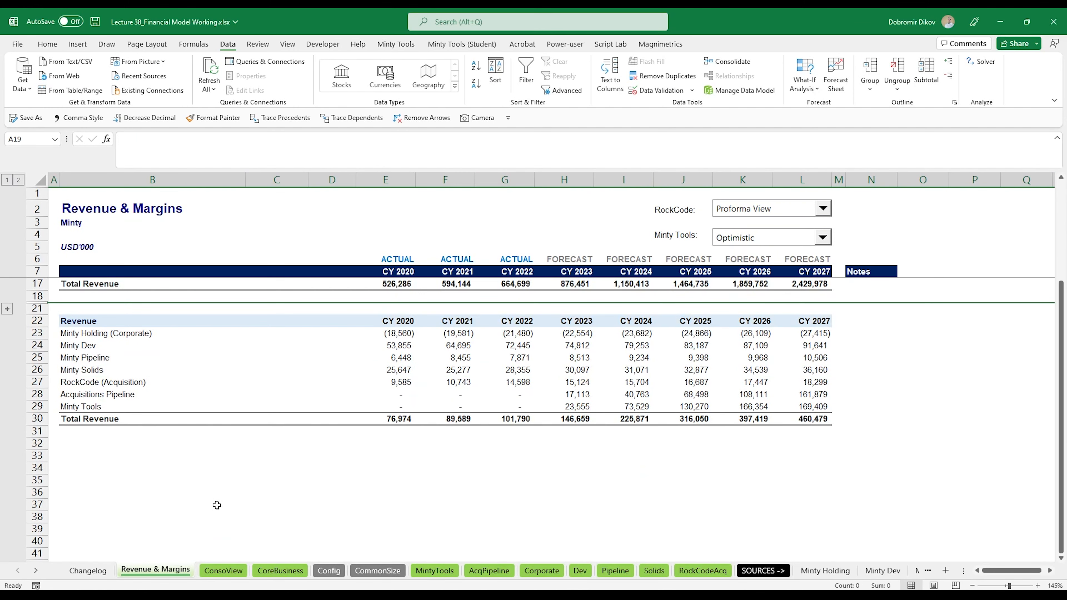
pyautogui.click(8, 309)
pyautogui.hotkey('ctrl', 'c')
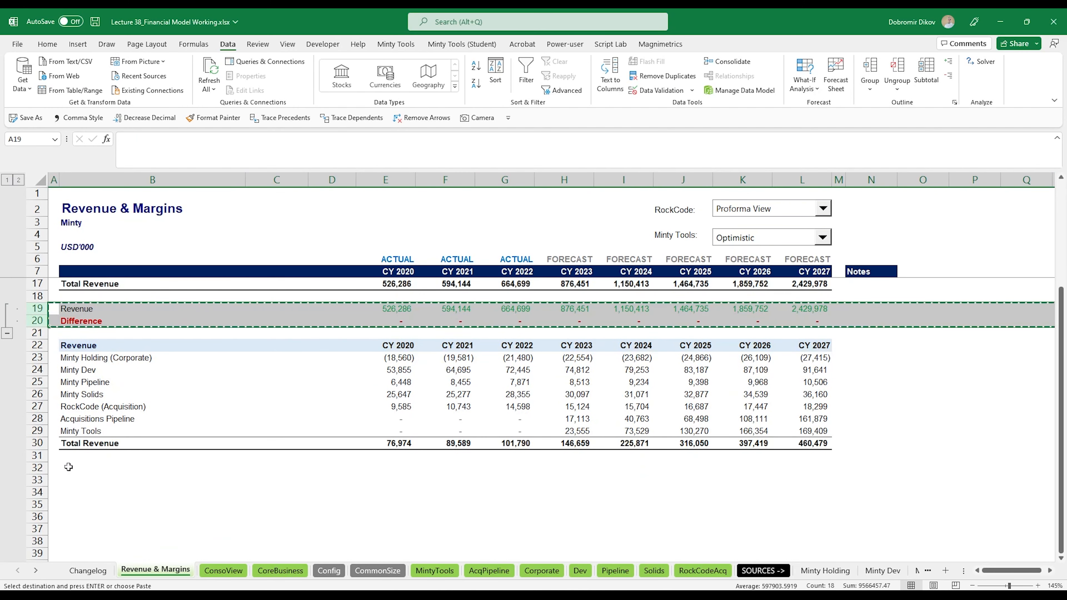
pyautogui.click(54, 469)
pyautogui.hotkey('ctrl', 'v')
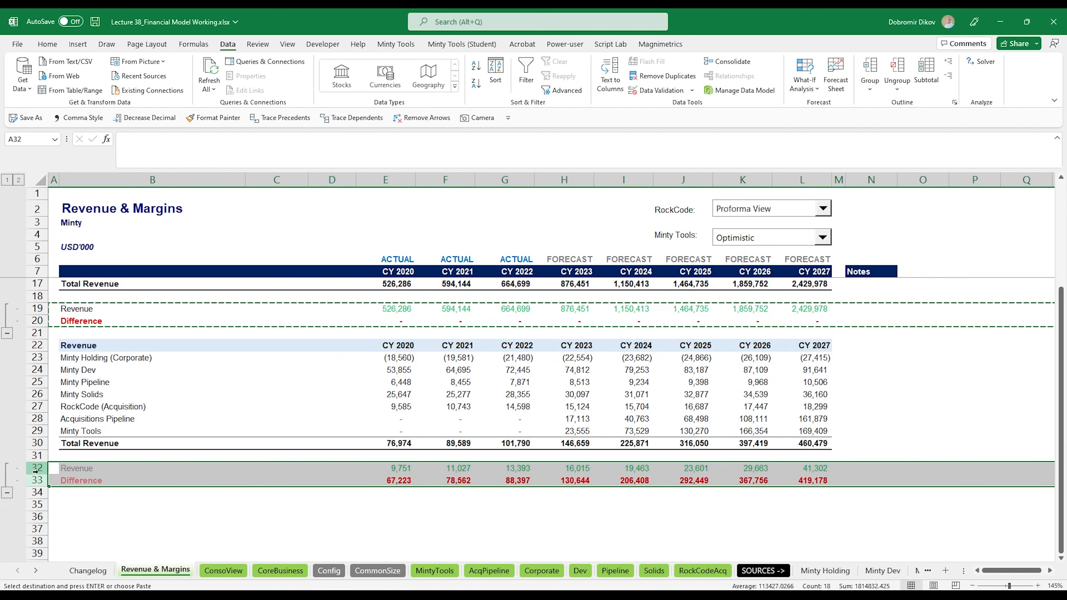
# Rename the second block's total label to Total EBITDA and its header to EBITDA, and collapse the revenue check rows.
pyautogui.doubleClick(103, 444)
pyautogui.doubleClick(103, 444)
pyautogui.write('EB')
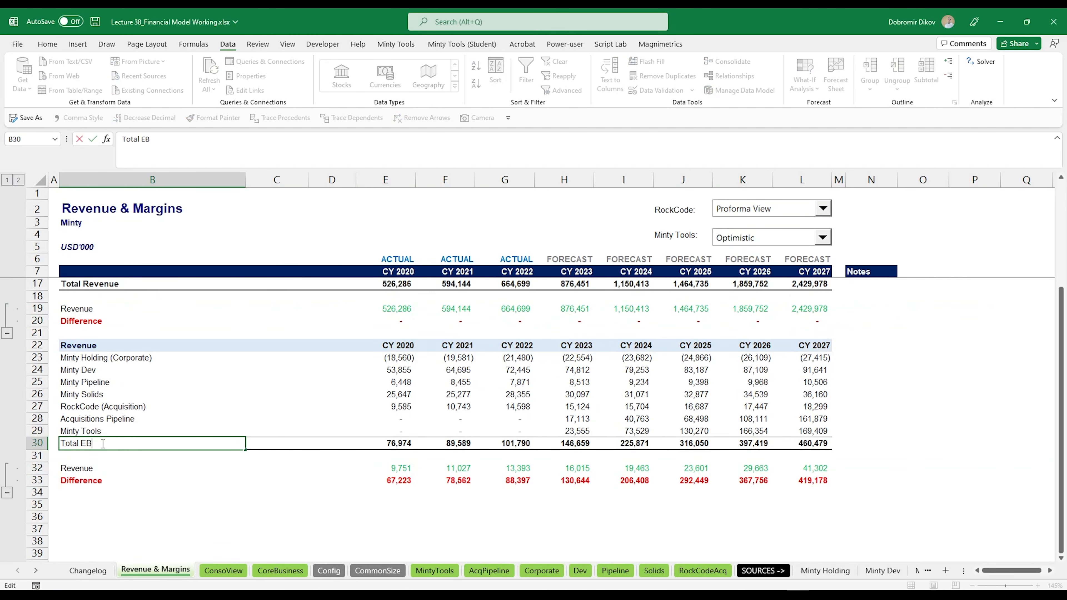
pyautogui.write('ITDA')
pyautogui.hotkey('ctrl', 'Return')
pyautogui.hotkey('ctrl', 'Up')
pyautogui.write('E')
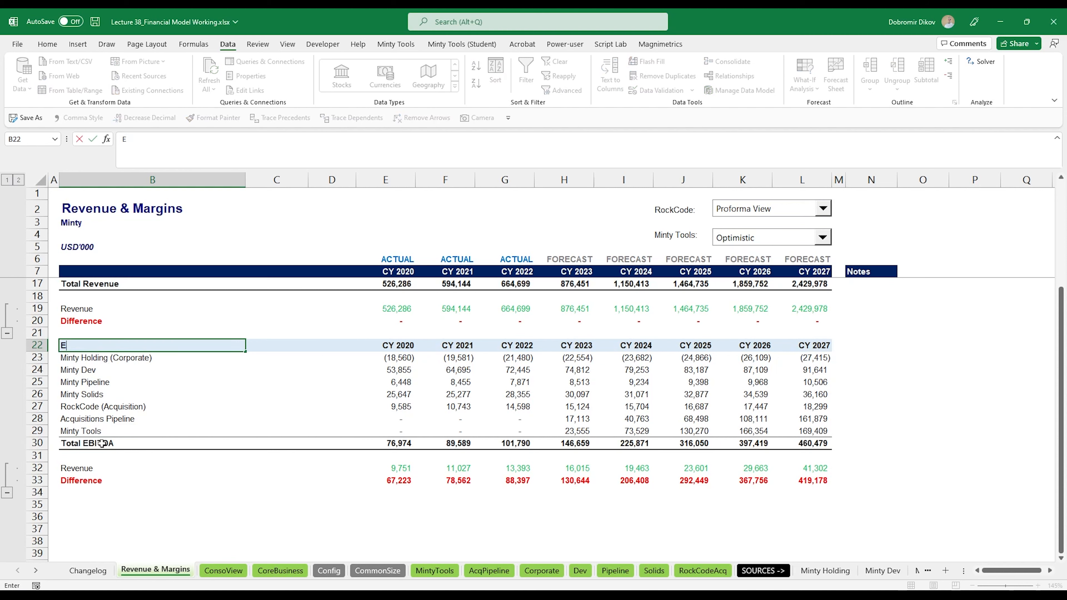
pyautogui.write('A')
pyautogui.press('Return')
pyautogui.click(6, 333)
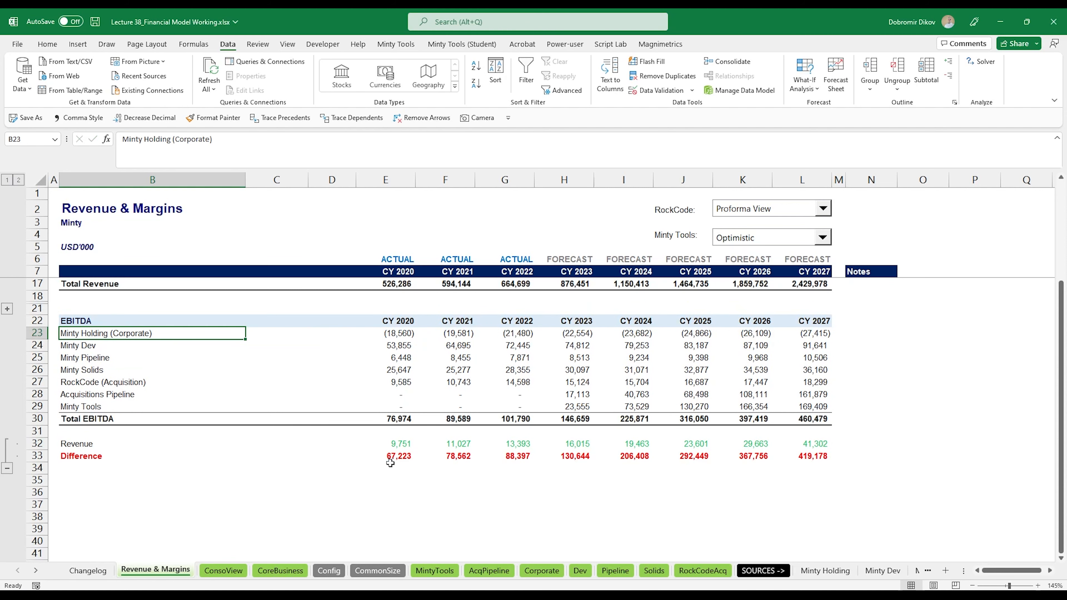
# Relink the second check row E32:L32 to the EBITDA line in ConsoView row 27 for all years.
pyautogui.click(395, 447)
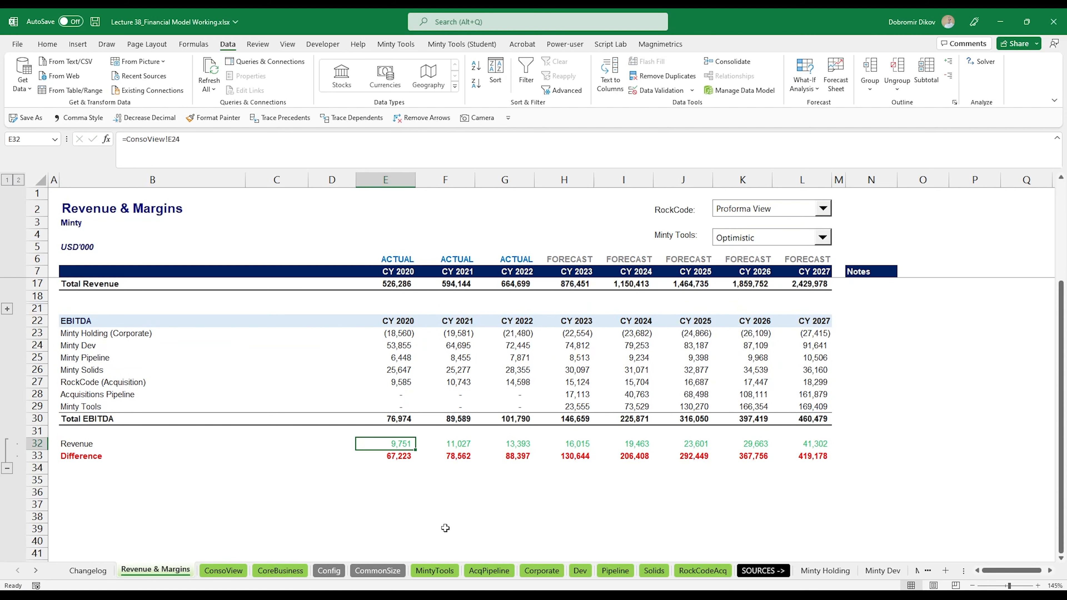
pyautogui.write('=')
pyautogui.hotkey('ctrl', 'pagedown')
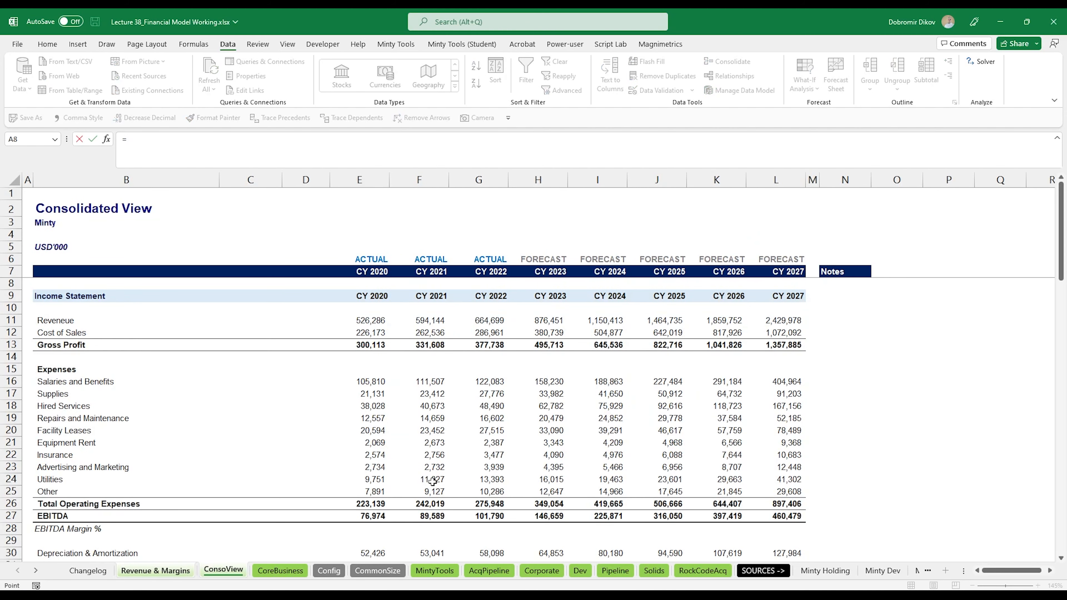
pyautogui.click(369, 518)
pyautogui.press('Return')
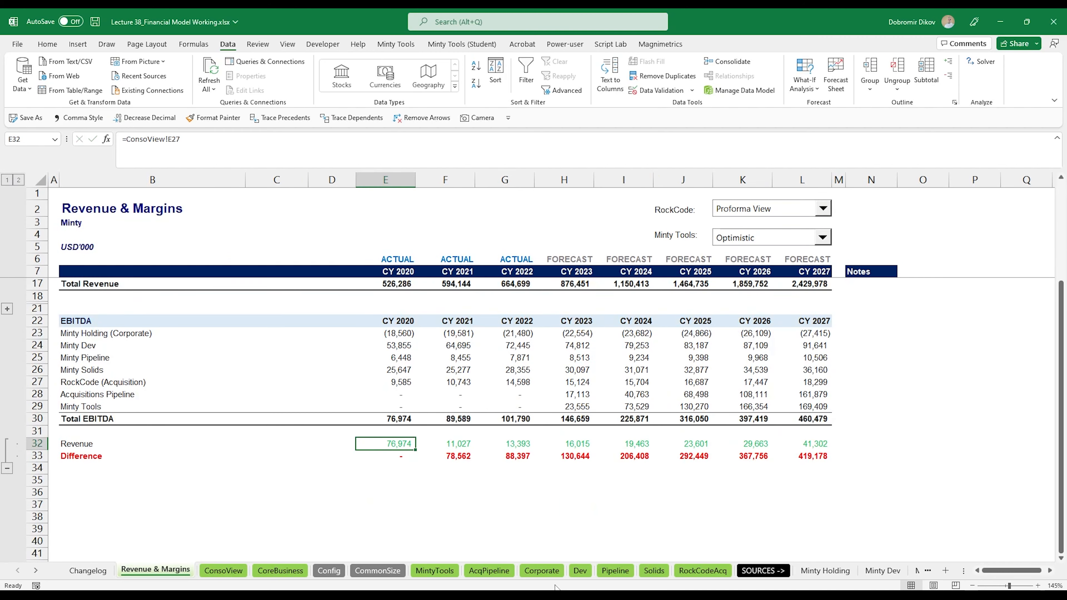
pyautogui.hotkey('ctrl', 'shift', 'Right')
pyautogui.hotkey('ctrl', 'r')
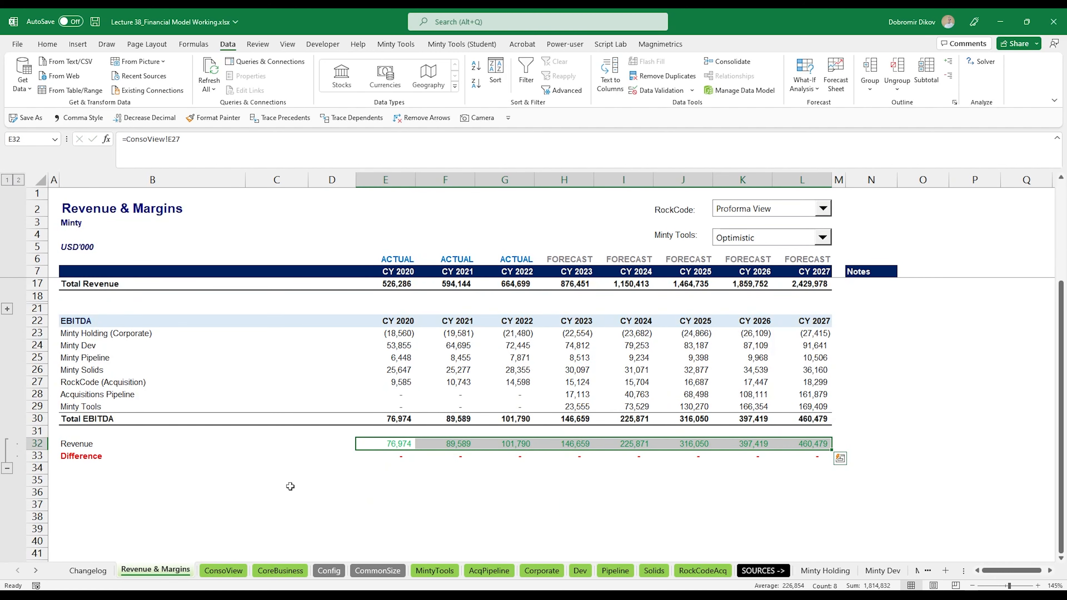
# Expand the revenue check rows 19:20 and review the revenue and EBITDA differences across all years.
pyautogui.scroll(3, 273, 489)
pyautogui.scroll(-2, 253, 493)
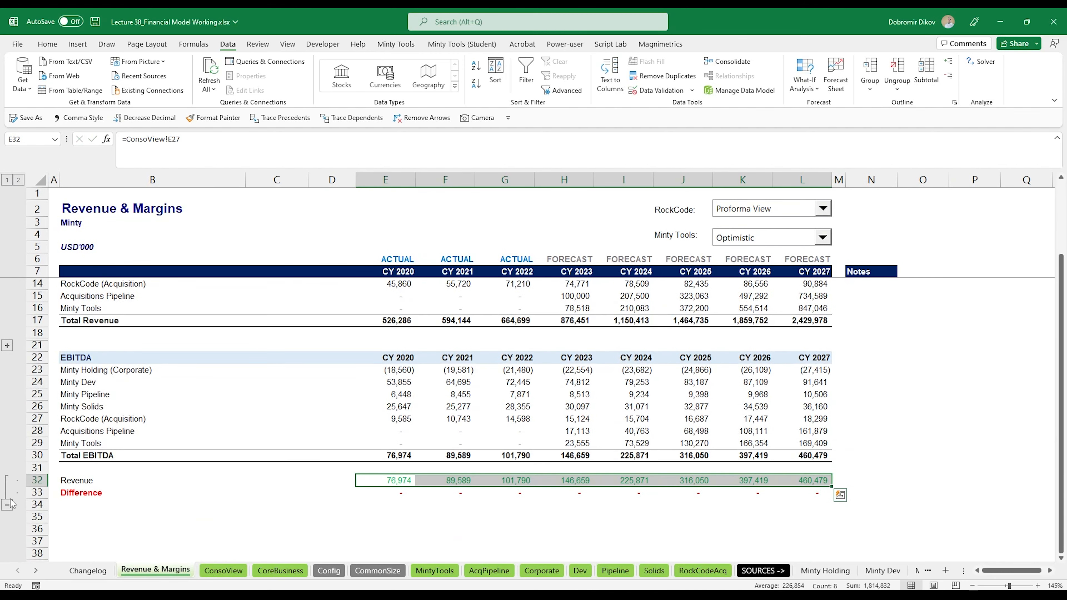
pyautogui.click(7, 346)
pyautogui.click(323, 346)
pyautogui.scroll(2, 392, 478)
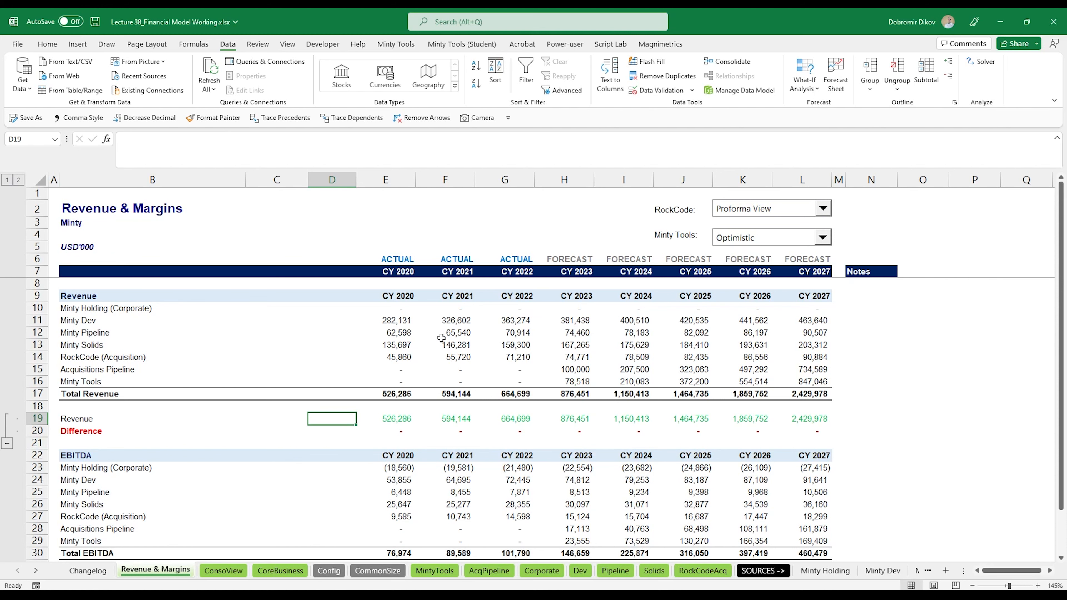
# Review ConsoView's balance sheet, examining the intercompany receivables, intercompany payables, investments and equity capital rows across all years.
pyautogui.hotkey('ctrl', 'pagedown')
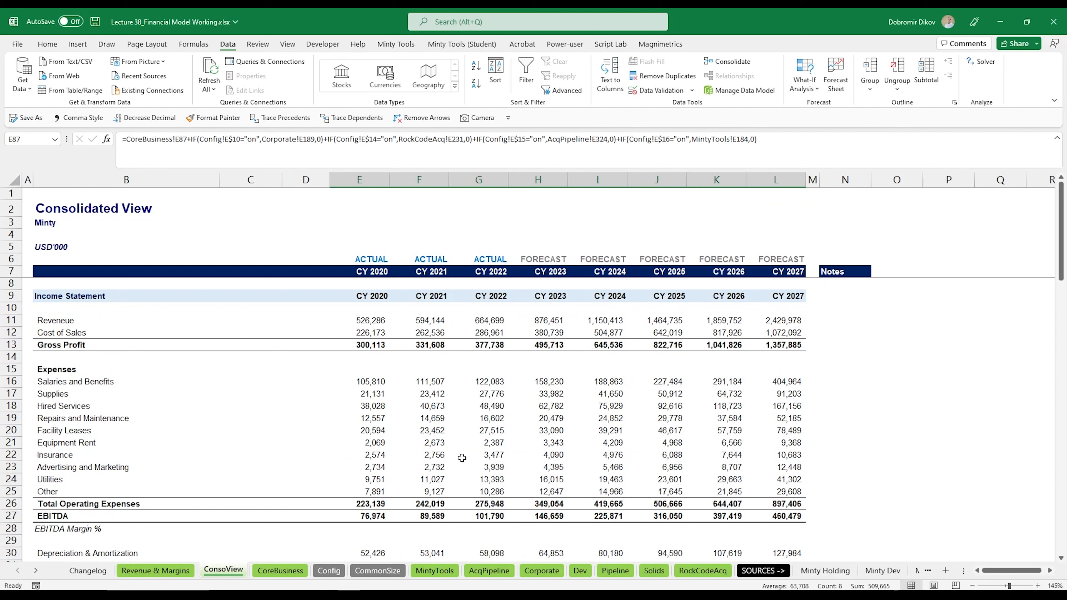
pyautogui.scroll(-6, 290, 441)
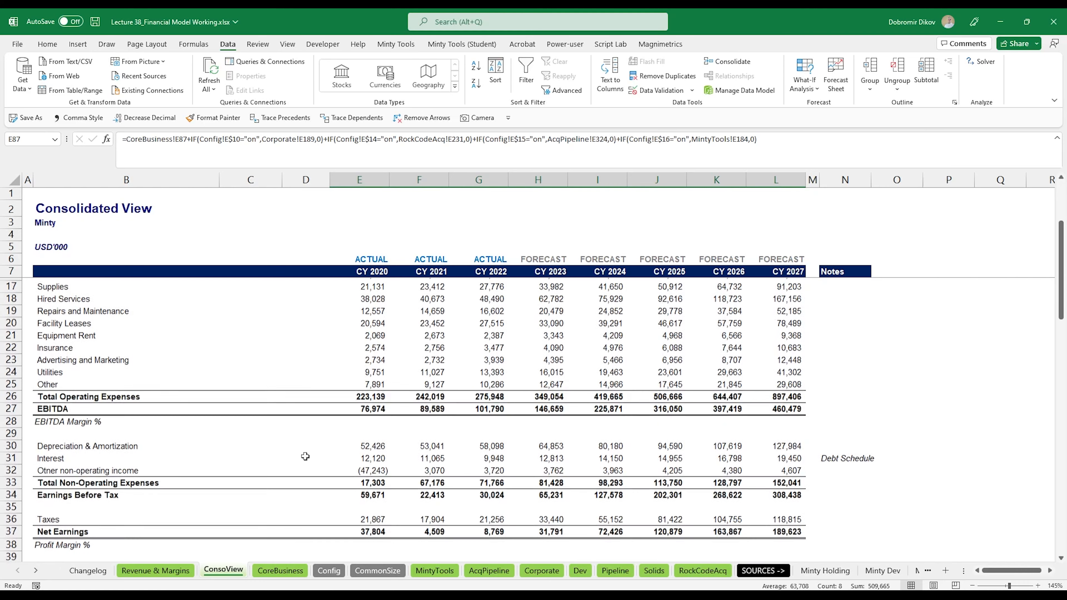
pyautogui.scroll(-2, 308, 458)
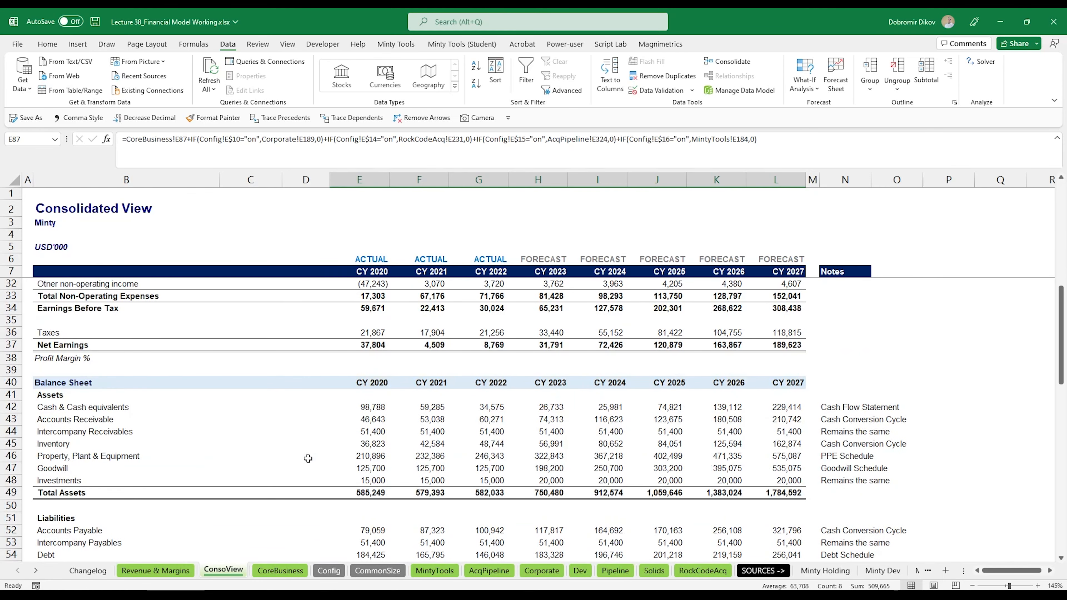
pyautogui.moveTo(372, 431); pyautogui.dragTo(755, 432)
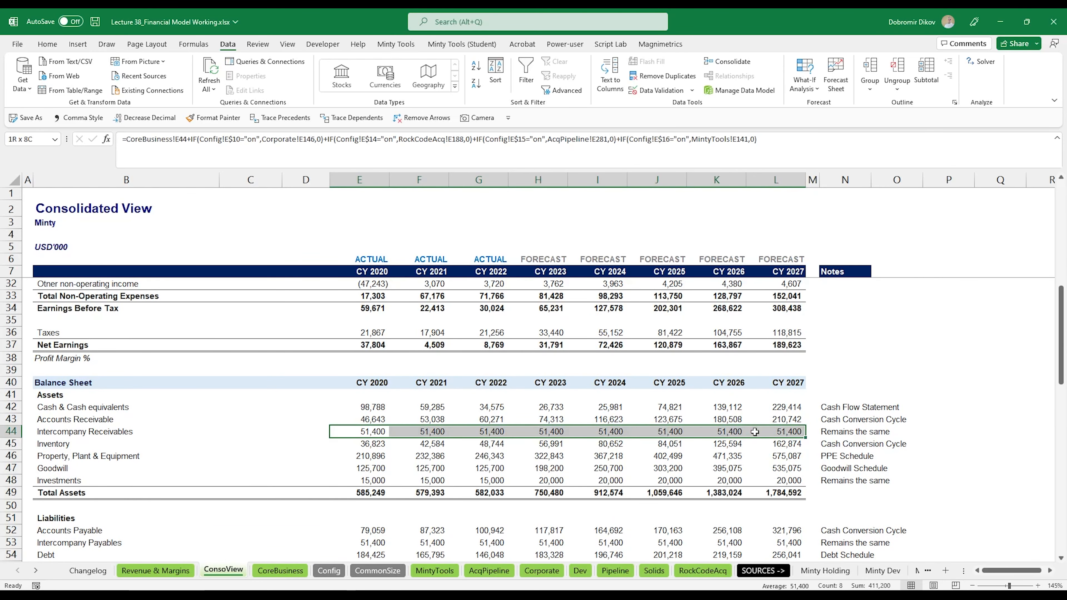
pyautogui.scroll(-2, 392, 433)
pyautogui.moveTo(384, 468); pyautogui.dragTo(781, 469)
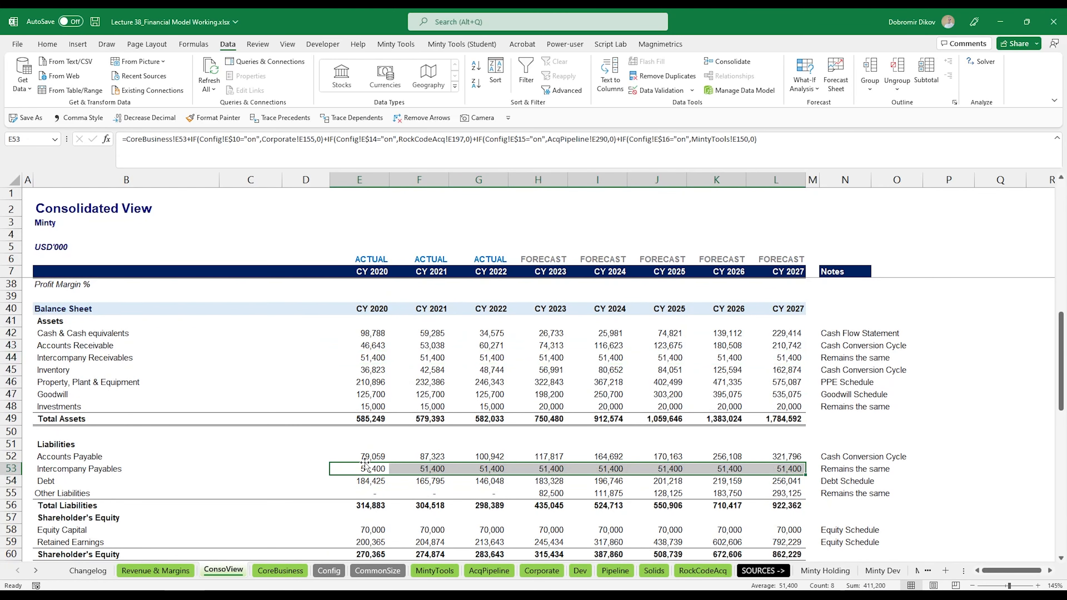
pyautogui.scroll(-1, 366, 464)
pyautogui.moveTo(370, 369); pyautogui.dragTo(776, 371)
pyautogui.moveTo(397, 494); pyautogui.dragTo(781, 494)
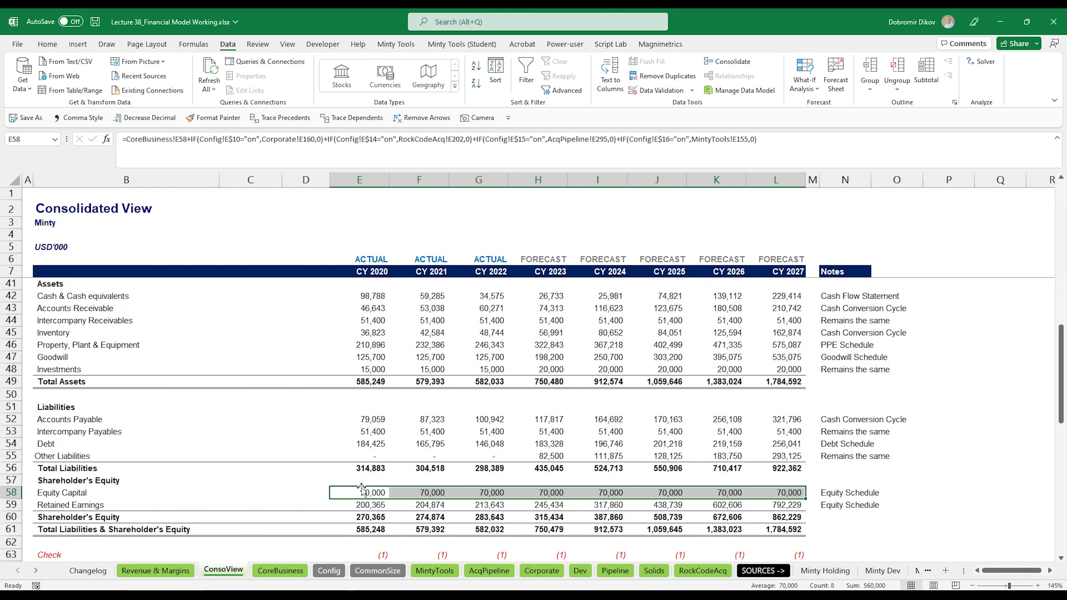
# Clear the note texts in column N on both the ConsoView and CoreBusiness sheets.
pyautogui.scroll(11, 849, 441)
pyautogui.scroll(-5, 849, 454)
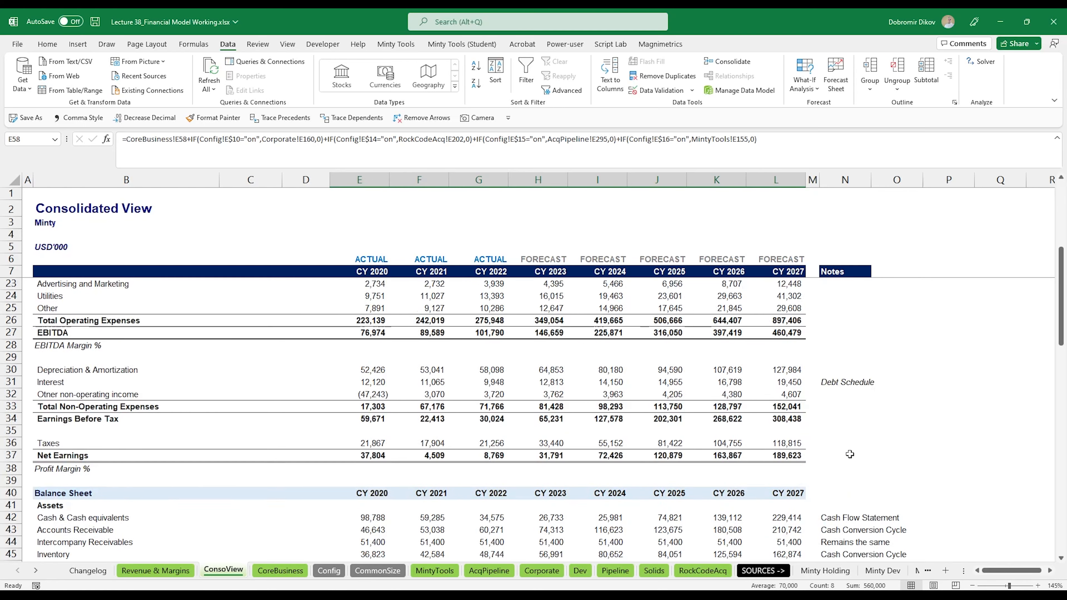
pyautogui.scroll(-16, 849, 454)
pyautogui.scroll(8, 849, 465)
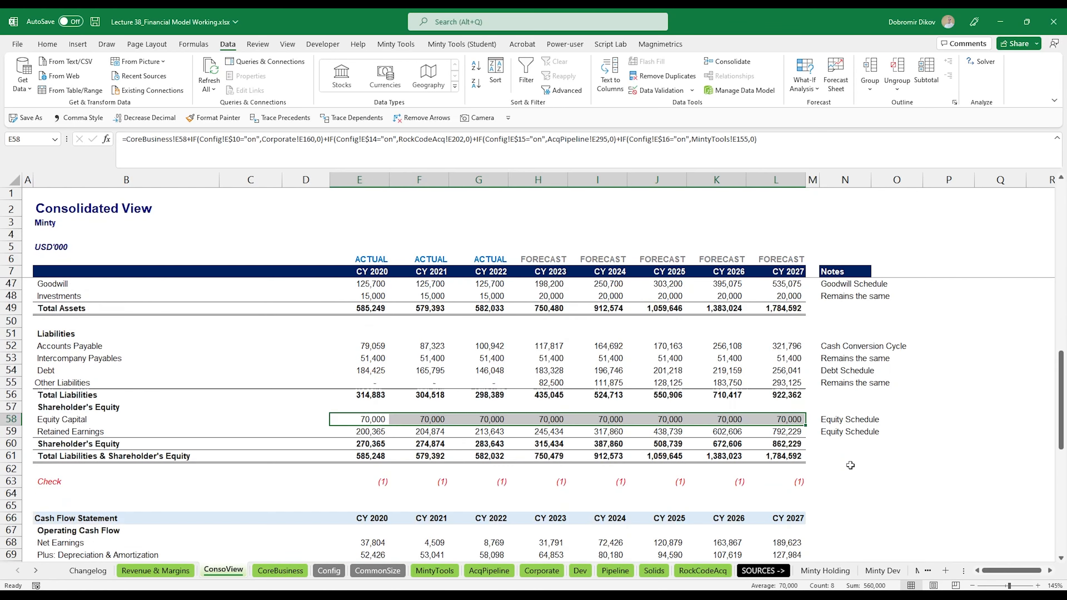
pyautogui.scroll(1, 850, 465)
pyautogui.moveTo(850, 495); pyautogui.dragTo(832, 465)
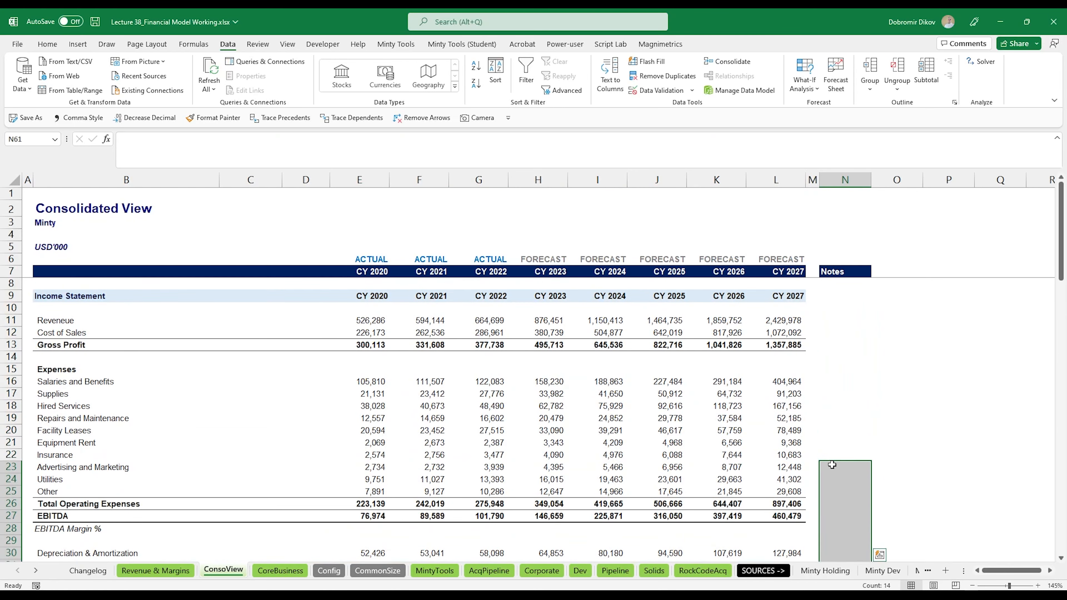
pyautogui.scroll(-1, 843, 536)
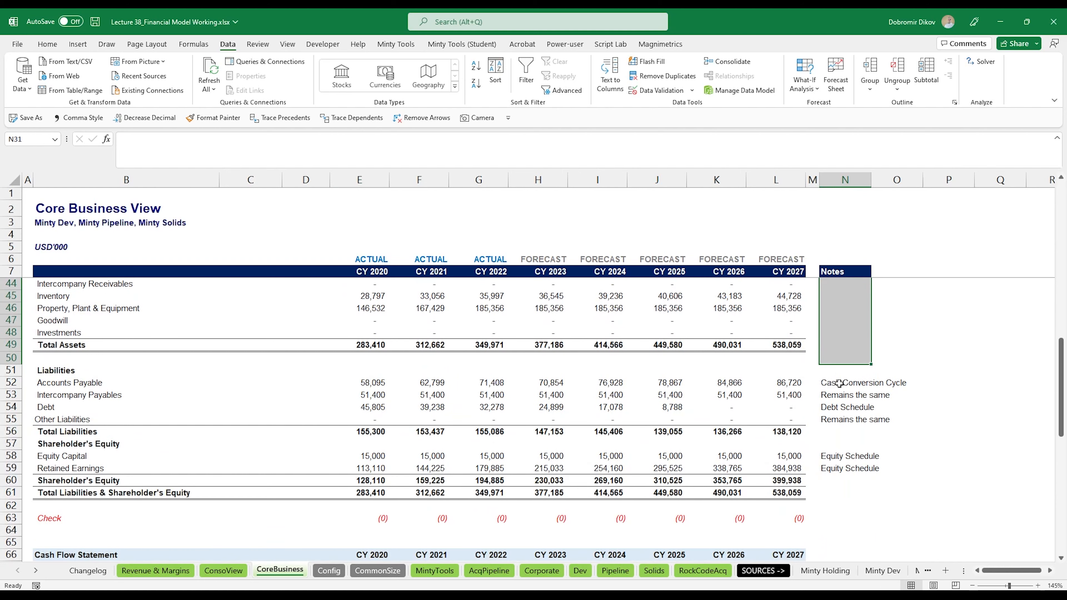
pyautogui.moveTo(840, 382); pyautogui.dragTo(844, 509)
pyautogui.hotkey('ctrl', 'pageup')
pyautogui.click(830, 404)
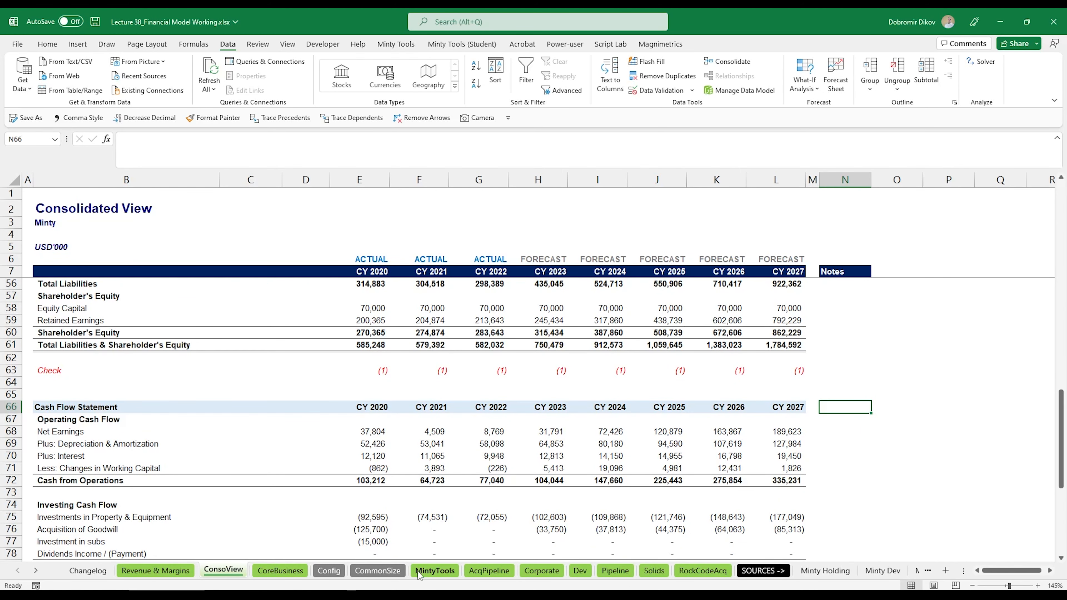
# Create a copy of the CoreBusiness sheet and place it before MintyTools.
pyautogui.click(430, 572)
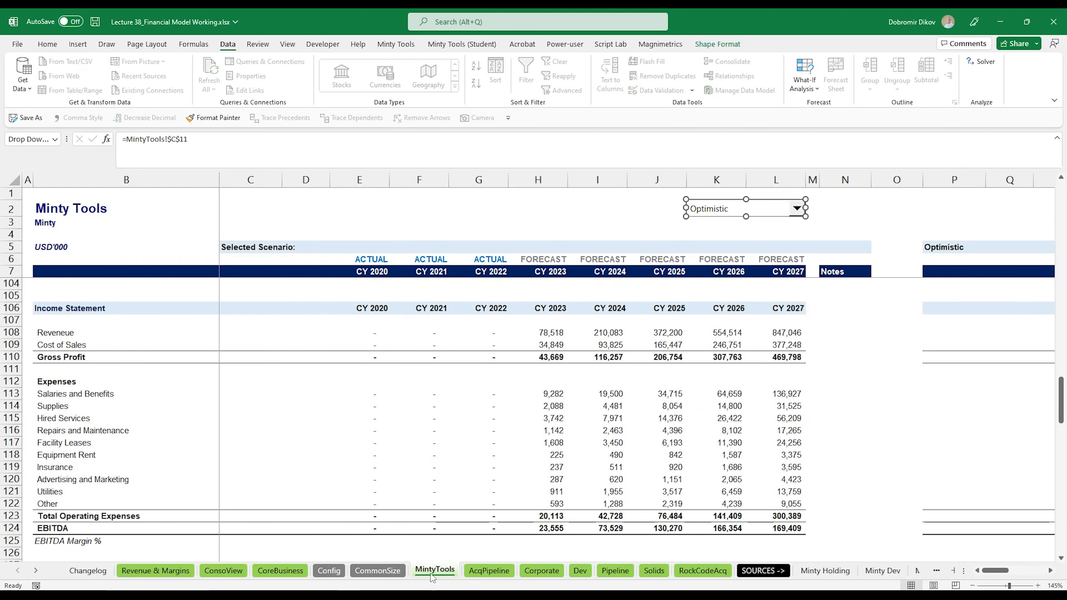
pyautogui.rightClick(433, 570)
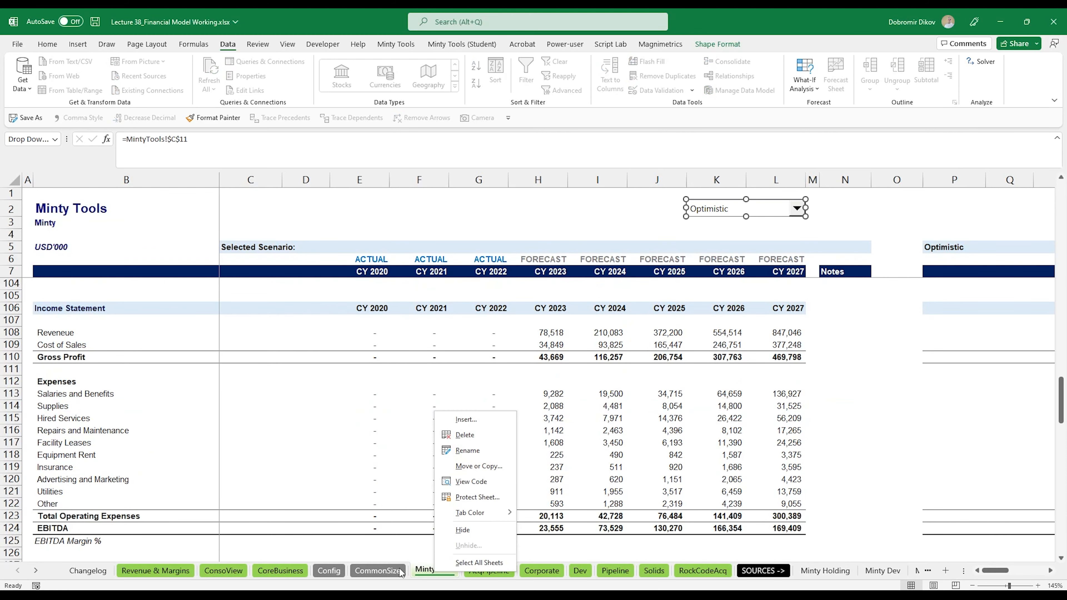
pyautogui.click(275, 571)
pyautogui.rightClick(281, 571)
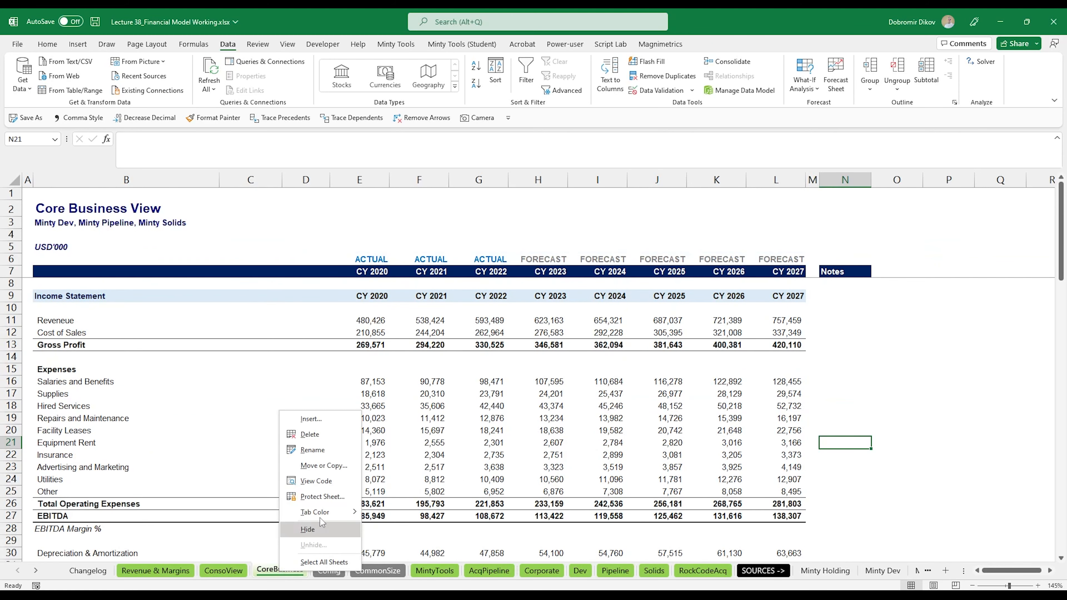
pyautogui.click(323, 467)
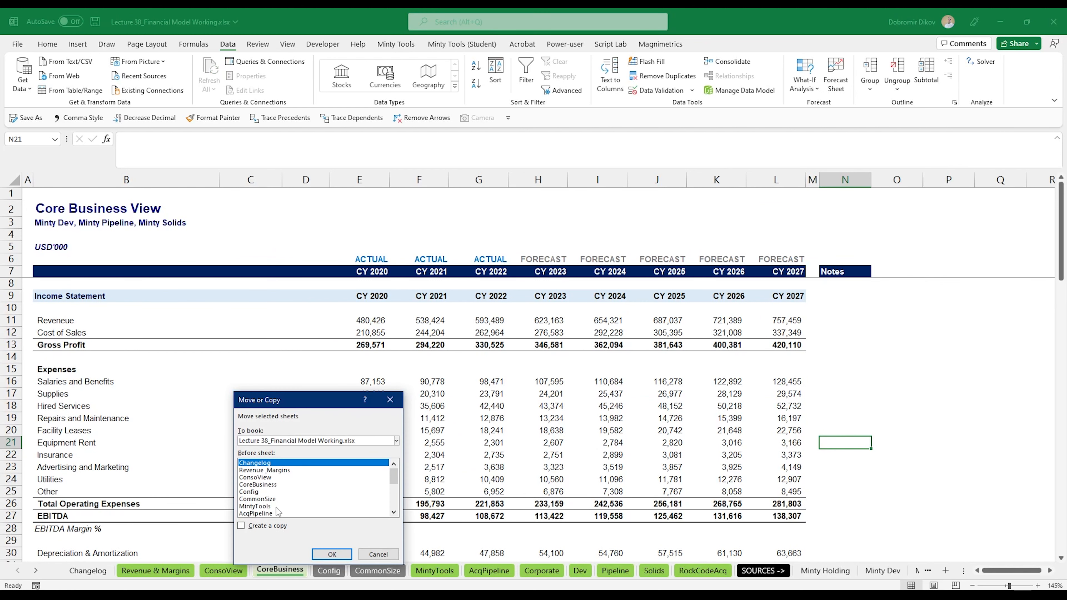
pyautogui.click(259, 525)
pyautogui.click(262, 499)
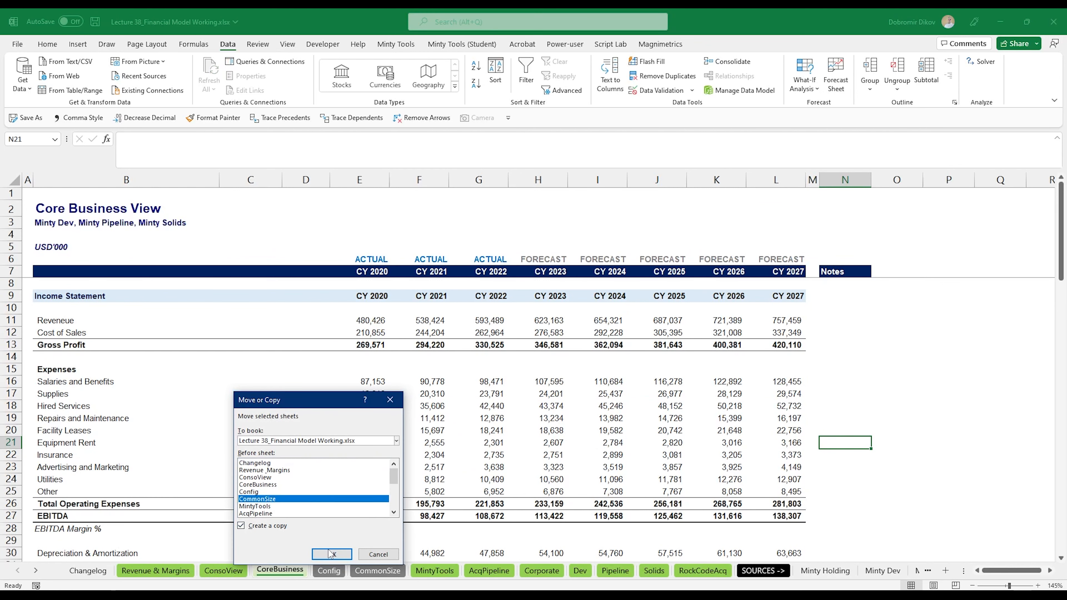
pyautogui.click(267, 506)
pyautogui.click(331, 554)
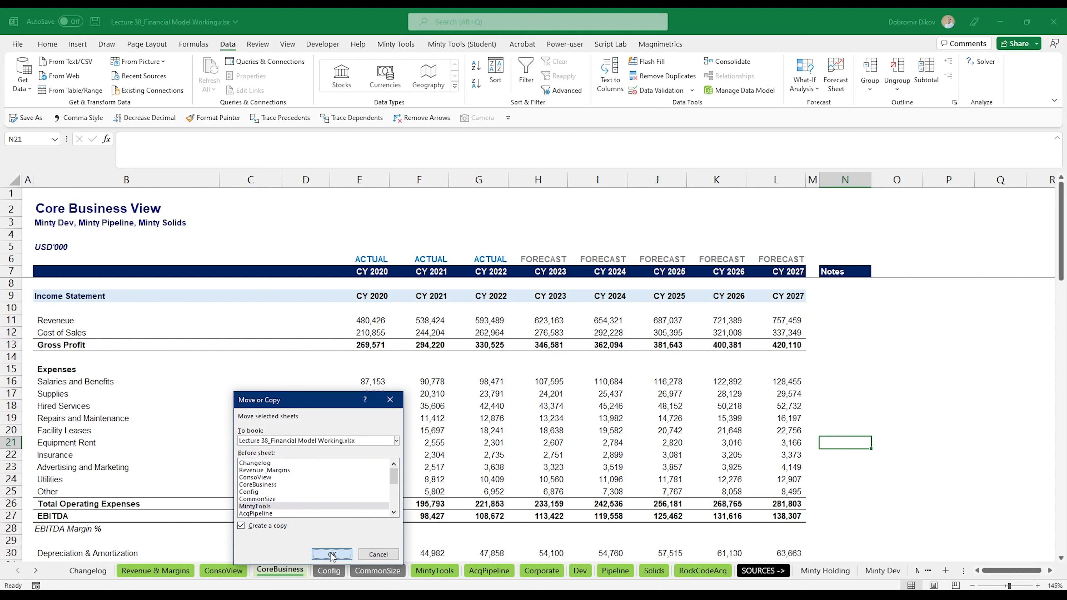
# Rename the copied sheet as Eliminations.
pyautogui.doubleClick(431, 571)
pyautogui.write('El')
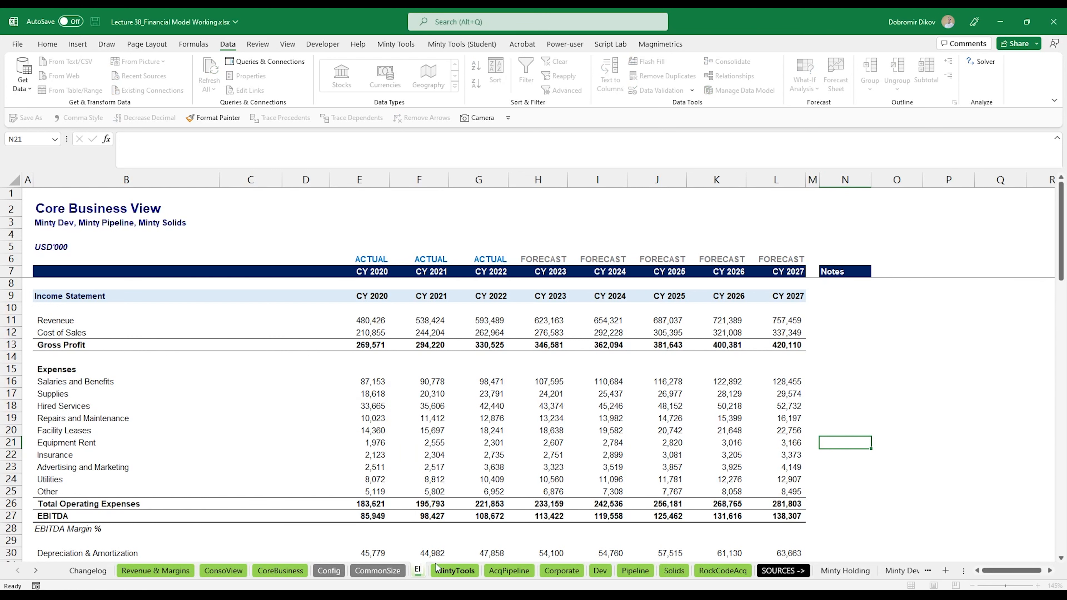
pyautogui.write('iminations')
pyautogui.press('Return')
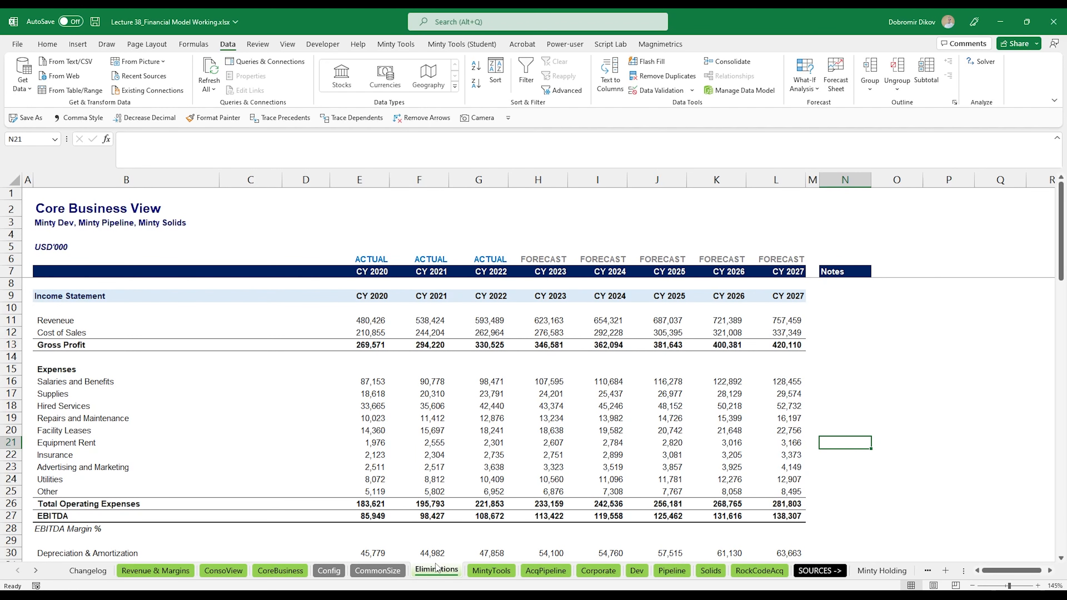
pyautogui.click(70, 212)
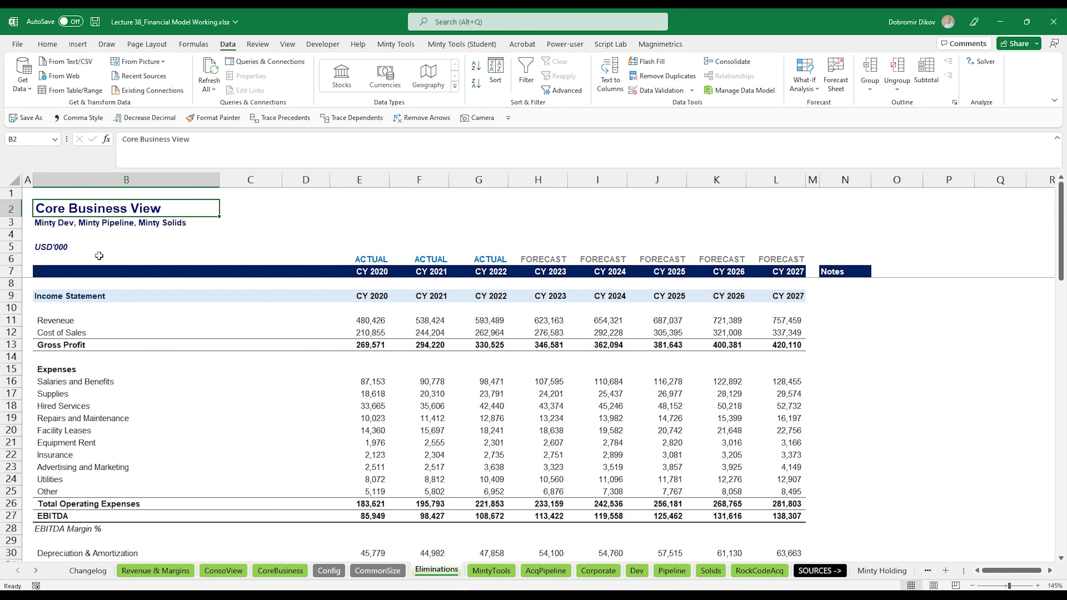
pyautogui.click(224, 572)
pyautogui.scroll(-2, 366, 462)
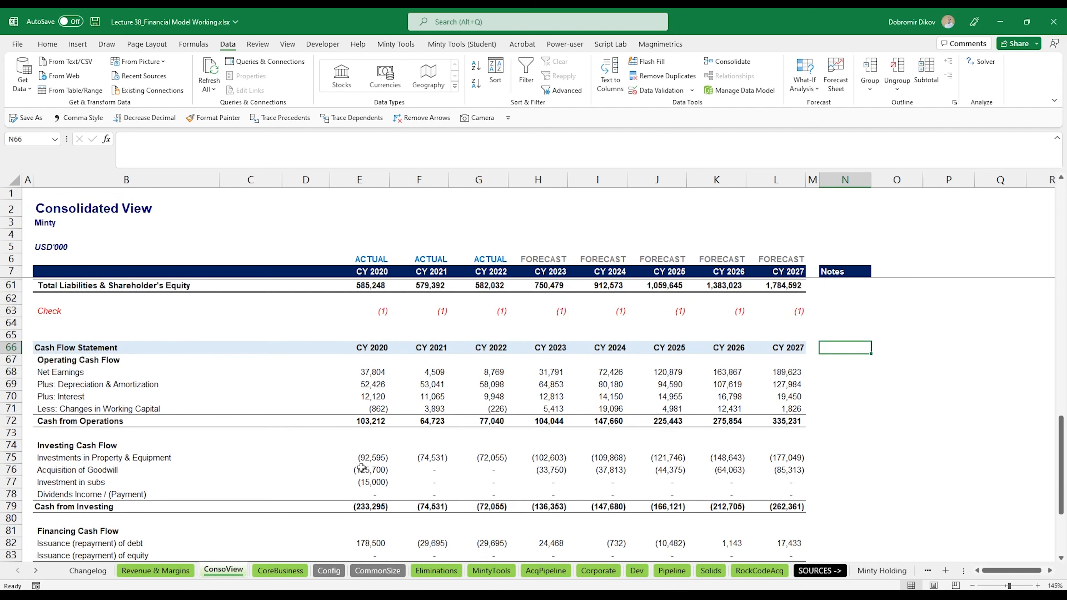
pyautogui.scroll(8, 385, 436)
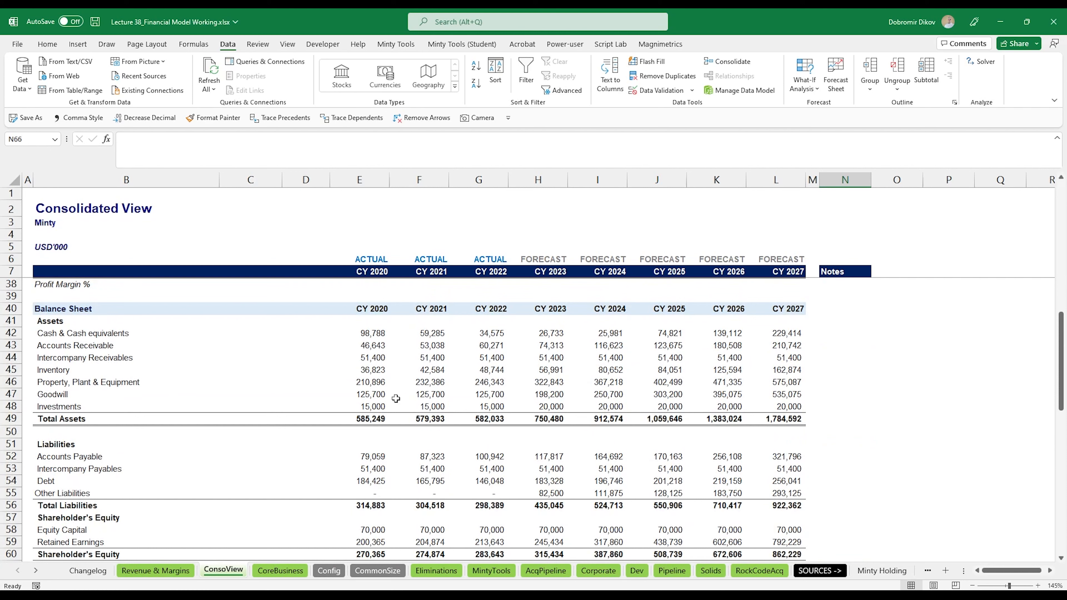
# Insert ten blank rows above the Income Statement header on the Eliminations sheet.
pyautogui.click(441, 575)
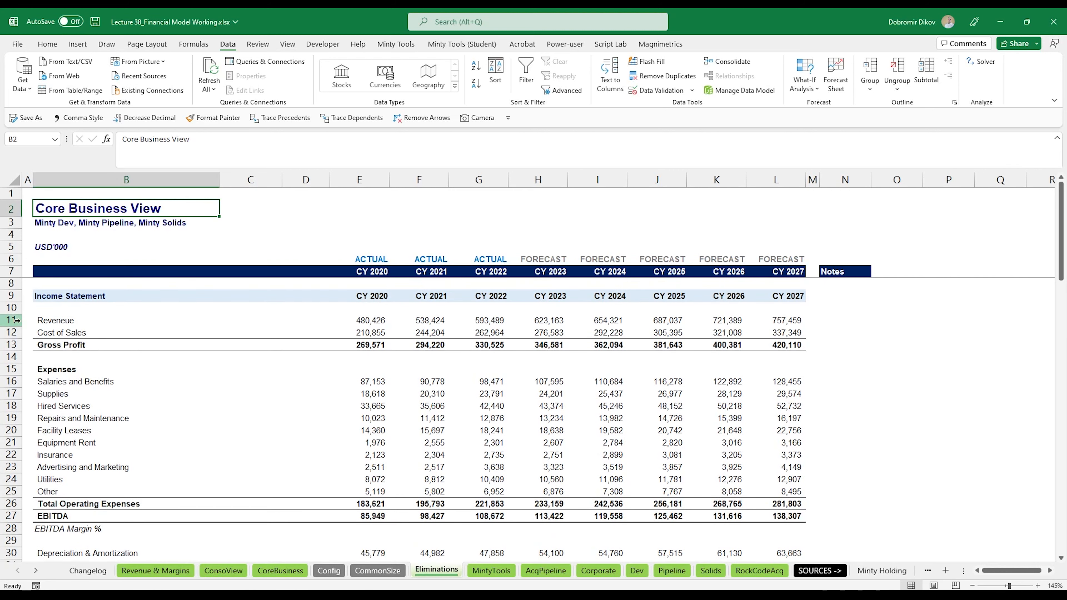
pyautogui.moveTo(10, 308); pyautogui.dragTo(424, 460)
pyautogui.scroll(20, 424, 460)
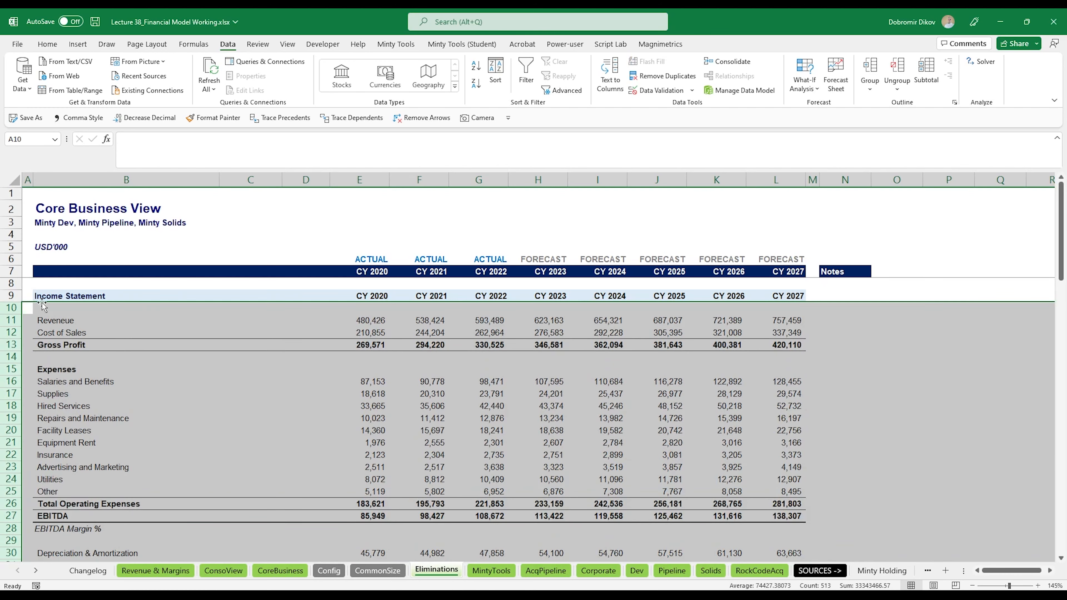
pyautogui.click(11, 296)
pyautogui.hotkey('ctrl', '+')
pyautogui.hotkey('ctrl', '+')
pyautogui.hotkey('ctrl', '+')
pyautogui.hotkey('ctrl', '+')
pyautogui.hotkey('ctrl', '+')
pyautogui.hotkey('ctrl', '+')
pyautogui.hotkey('ctrl', '+')
pyautogui.hotkey('ctrl', '+')
pyautogui.hotkey('ctrl', '+')
pyautogui.hotkey('ctrl', '+')
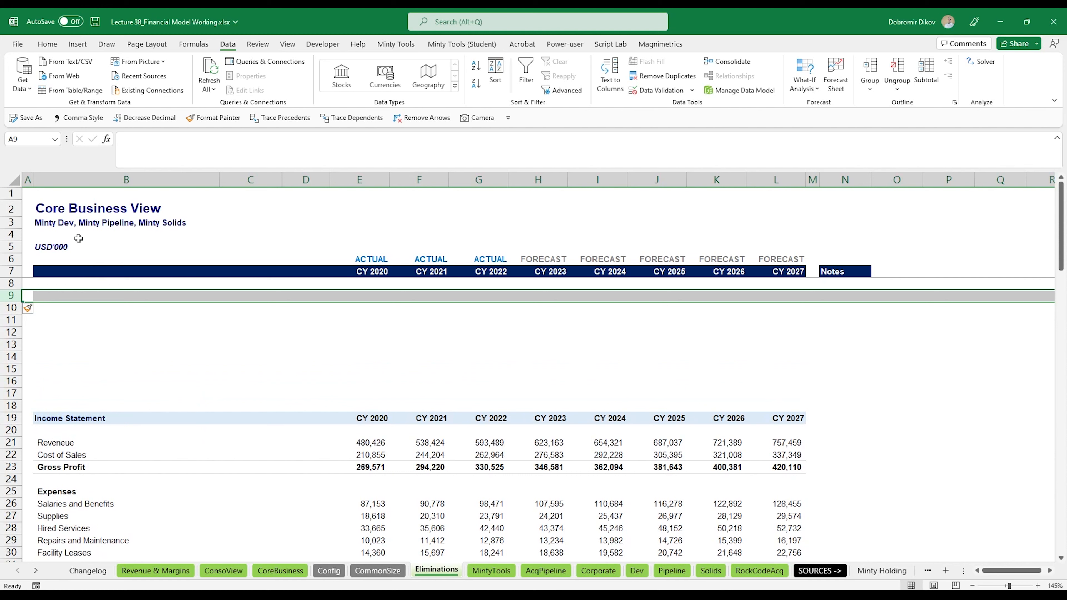
# Change the sheet title in B2 to Eliminations and the subtitle in B3 to Minty.
pyautogui.click(66, 212)
pyautogui.write('Eliminations')
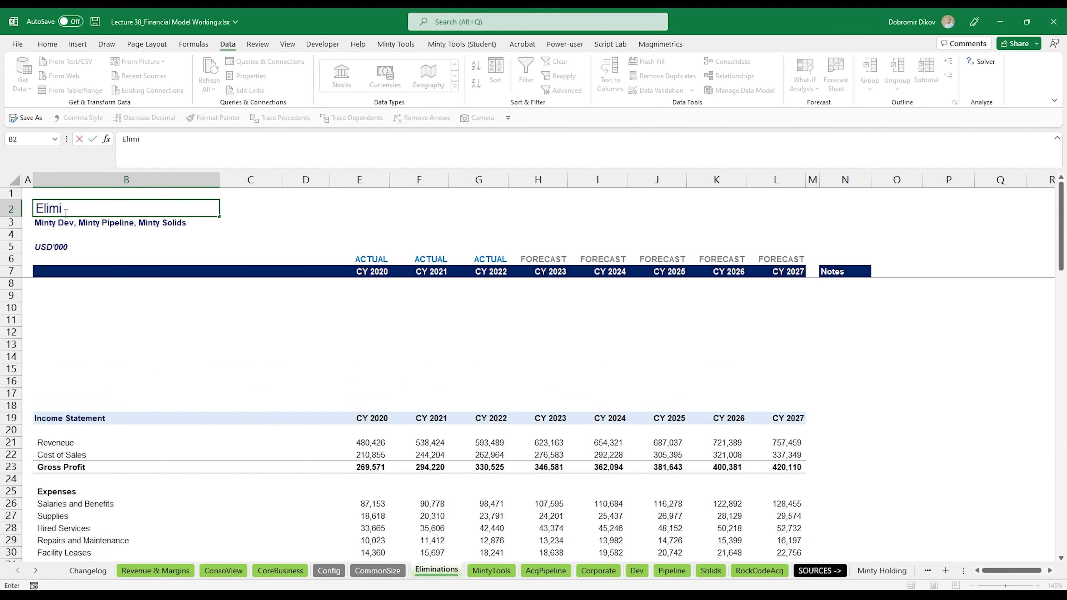
pyautogui.press('Return')
pyautogui.write('Min')
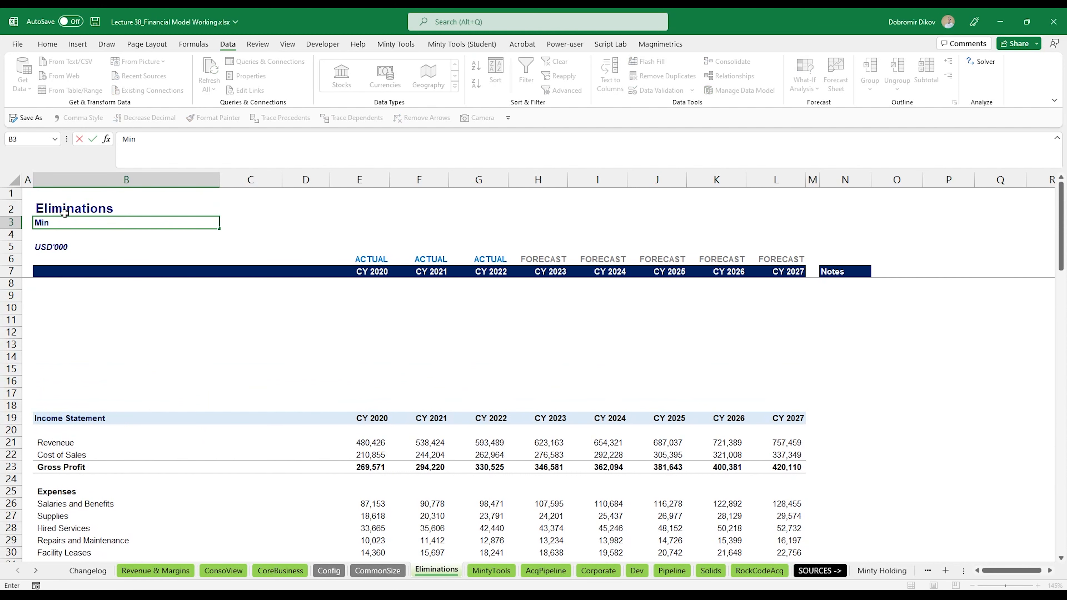
pyautogui.write('tyt')
pyautogui.press('BackSpace')
pyautogui.press('Return')
# Copy the Income Statement header row from row 19 to row 9 and rename the copy Assumptions.
pyautogui.press('Down')
pyautogui.press('Down')
pyautogui.press('Down')
pyautogui.press('Down')
pyautogui.press('Down')
pyautogui.hotkey('ctrl', 'v')
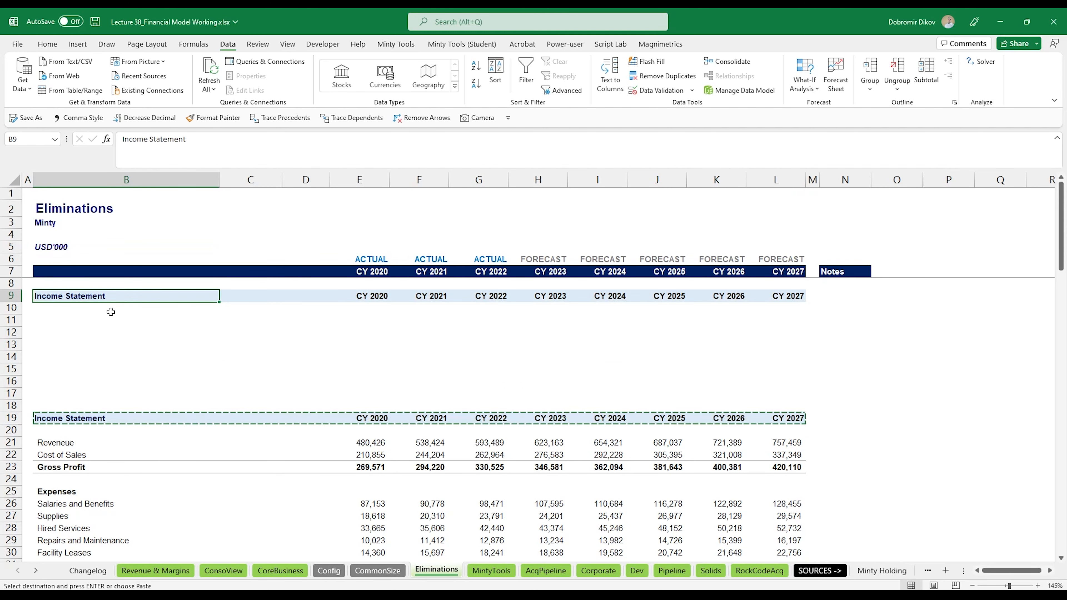
pyautogui.write('Assumptions')
pyautogui.press('Return')
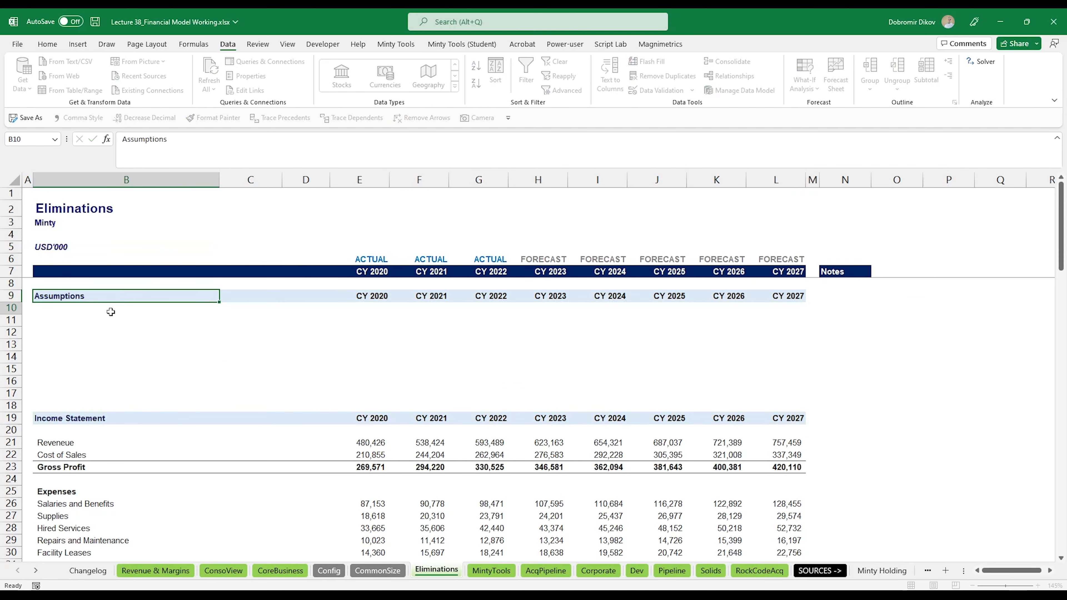
# Enter the label Intercompany Receivables in B11 under Assumptions and begin another intercompany label in B12.
pyautogui.press('Down')
pyautogui.write('I')
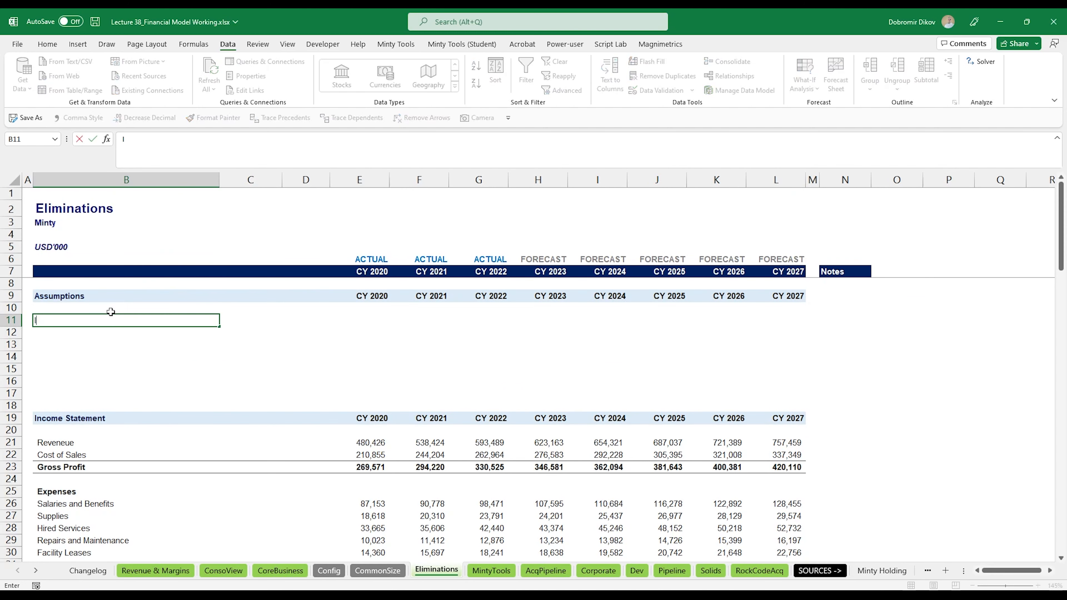
pyautogui.write('ntercompany Receivabl')
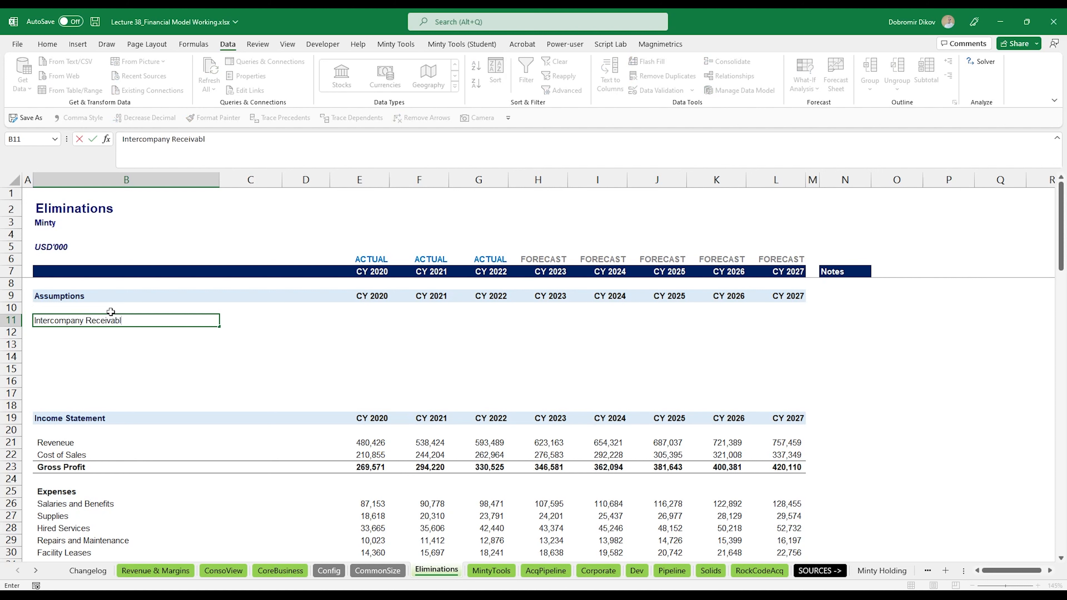
pyautogui.write('es')
pyautogui.press('Return')
pyautogui.write('Inter')
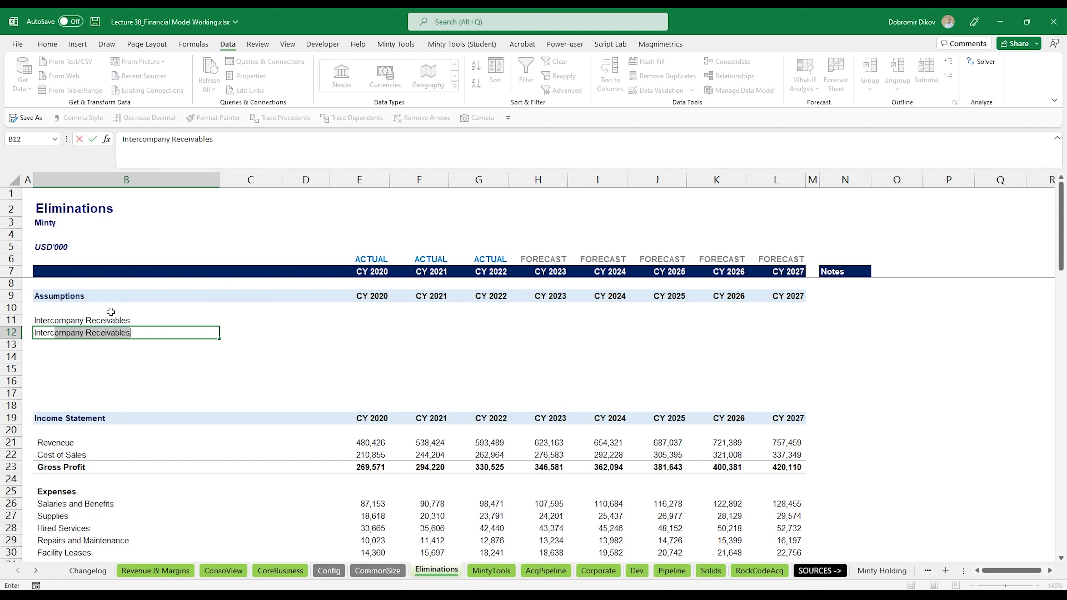
# Enter the label Intercompany Payables in B12, below Intercompany Receivables in the Assumptions section.
pyautogui.write('company Payables')
pyautogui.press('Return')
pyautogui.click(360, 344)
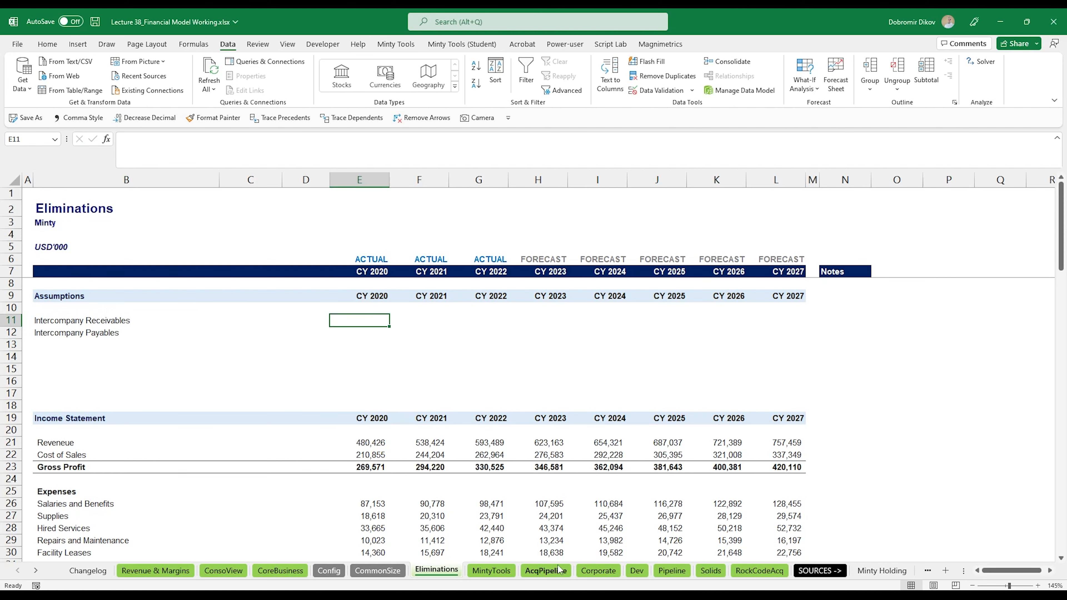
# Examine the balance sheet rows for Intercompany Receivables on the Corporate sheet and Intercompany Payables on the Dev sheet.
pyautogui.click(599, 570)
pyautogui.scroll(1, 414, 473)
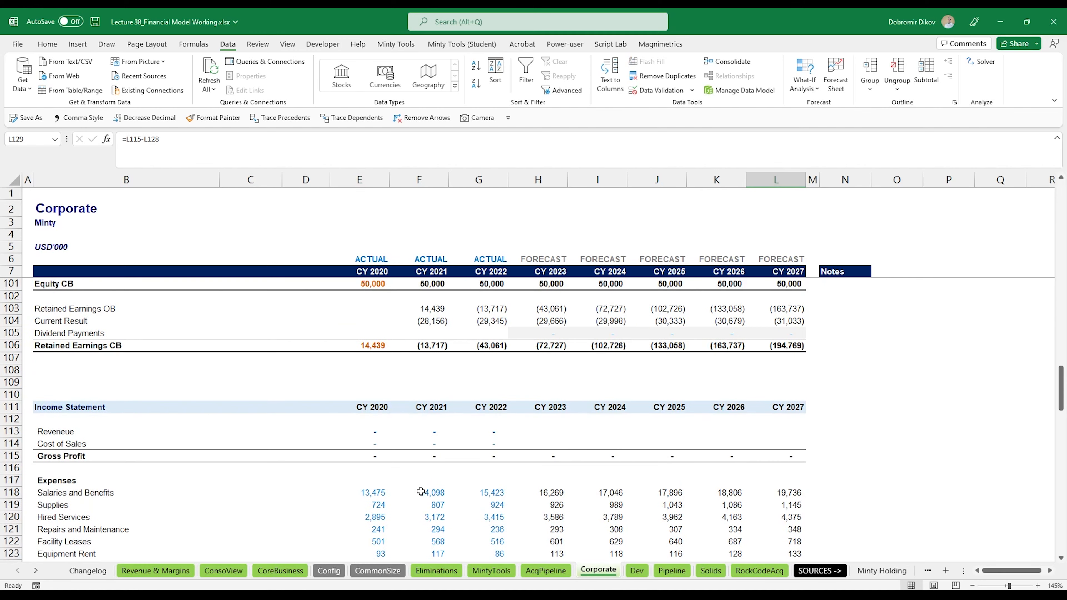
pyautogui.scroll(-5, 421, 493)
pyautogui.scroll(-6, 421, 494)
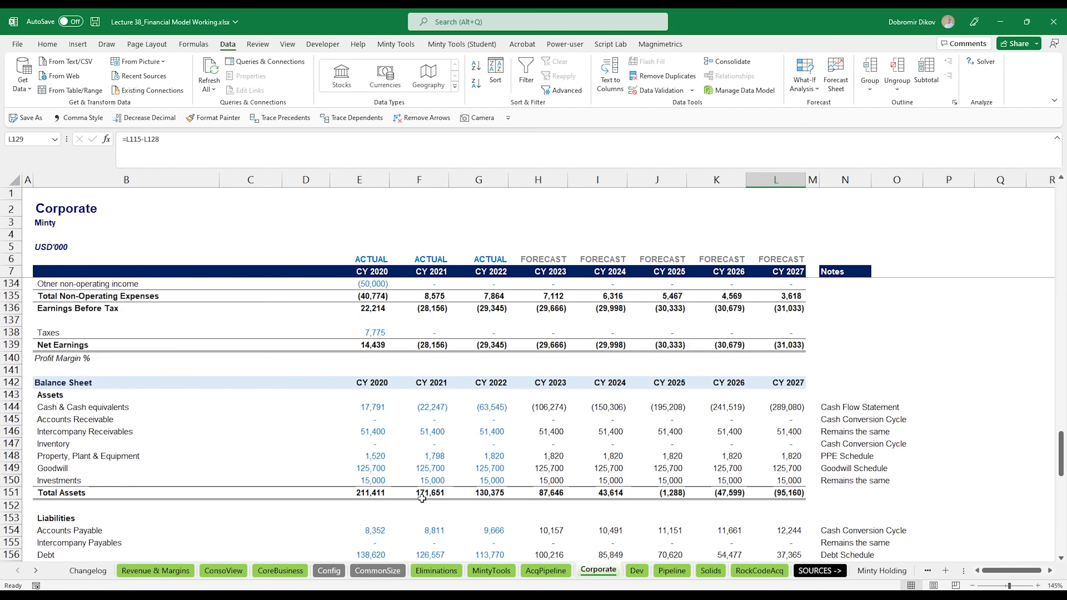
pyautogui.moveTo(380, 433); pyautogui.dragTo(812, 441)
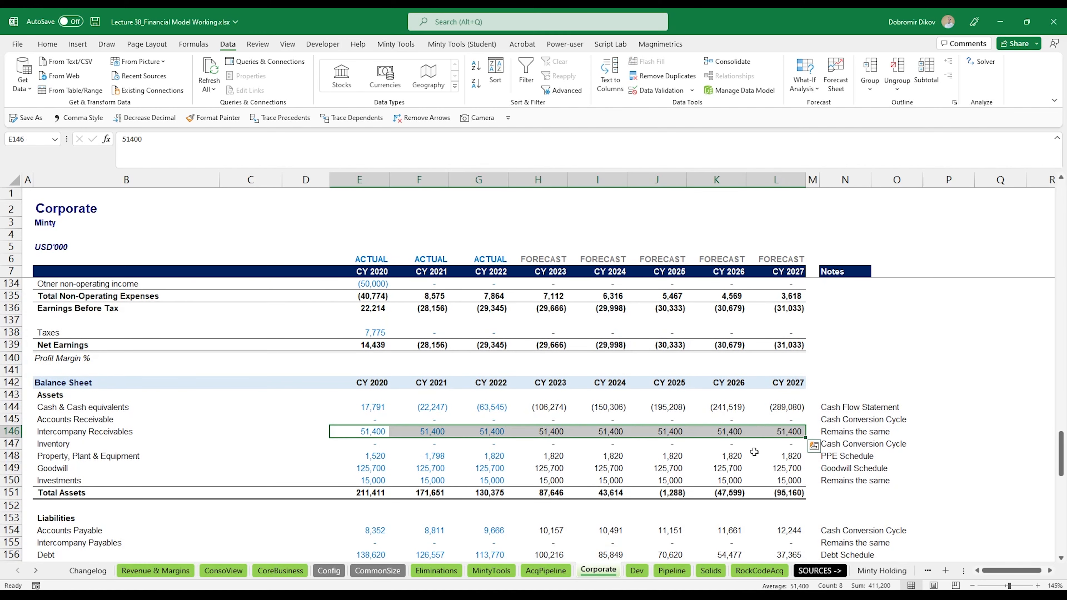
pyautogui.click(642, 571)
pyautogui.scroll(-10, 420, 466)
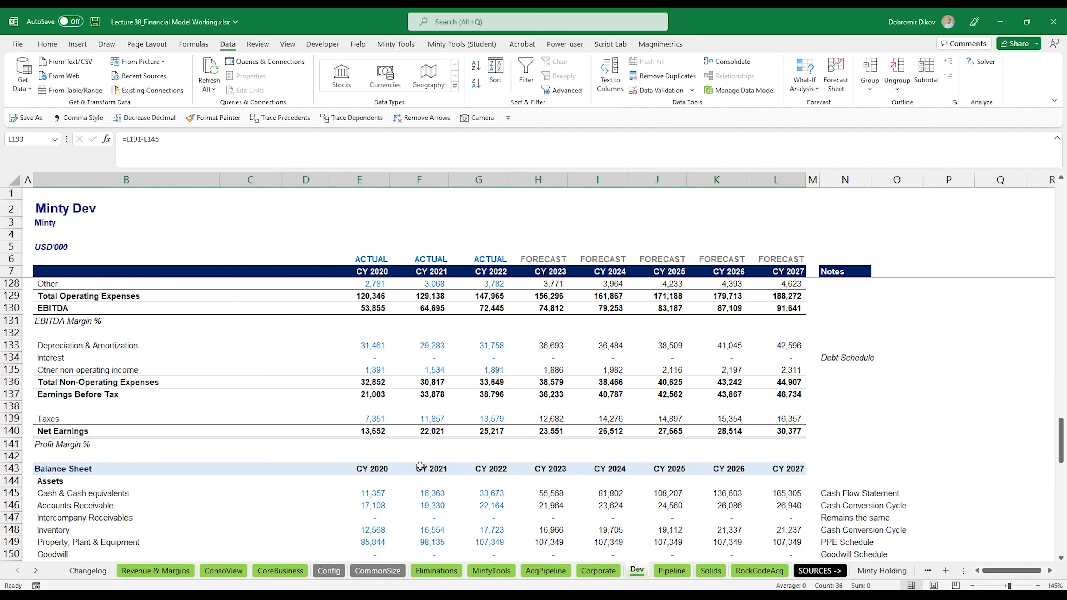
pyautogui.scroll(-3, 420, 466)
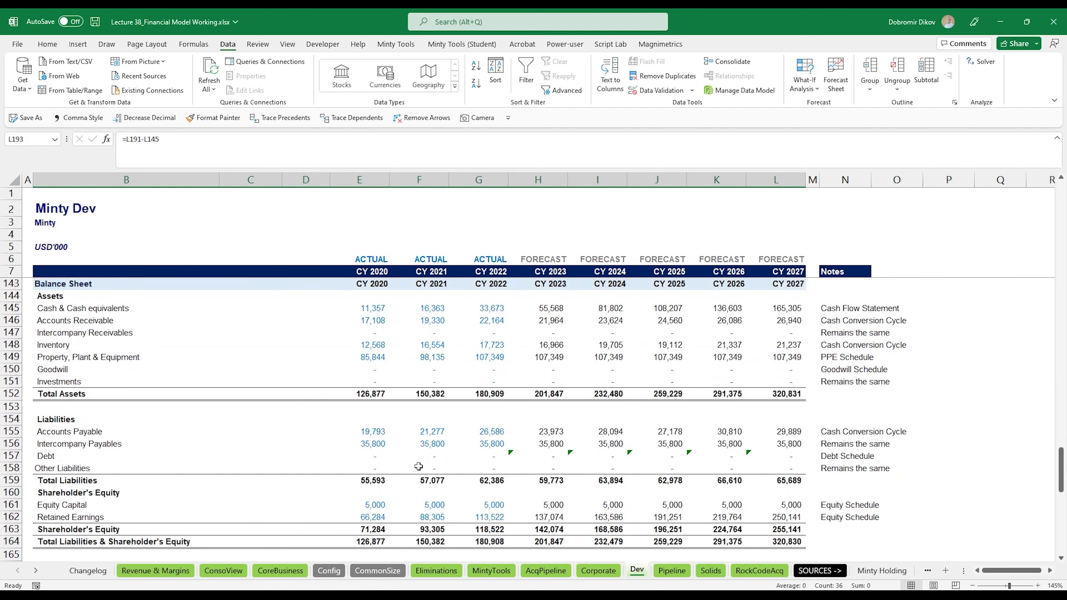
pyautogui.moveTo(378, 445); pyautogui.dragTo(672, 445)
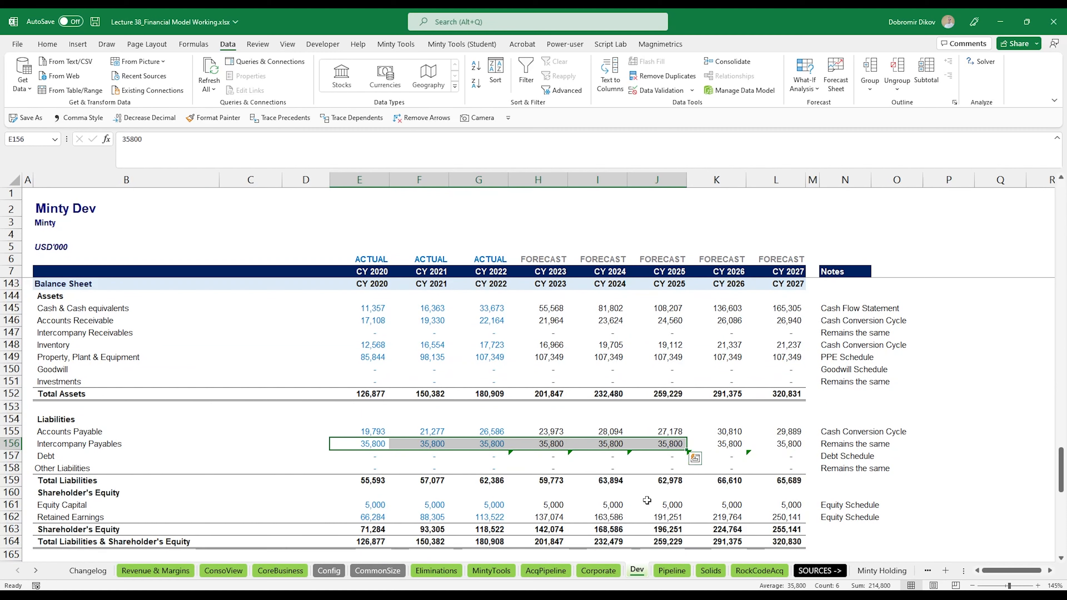
# Check the Intercompany Payables rows on the Pipeline and Solids balance sheets, and return to the Eliminations sheet.
pyautogui.click(672, 570)
pyautogui.scroll(-13, 393, 447)
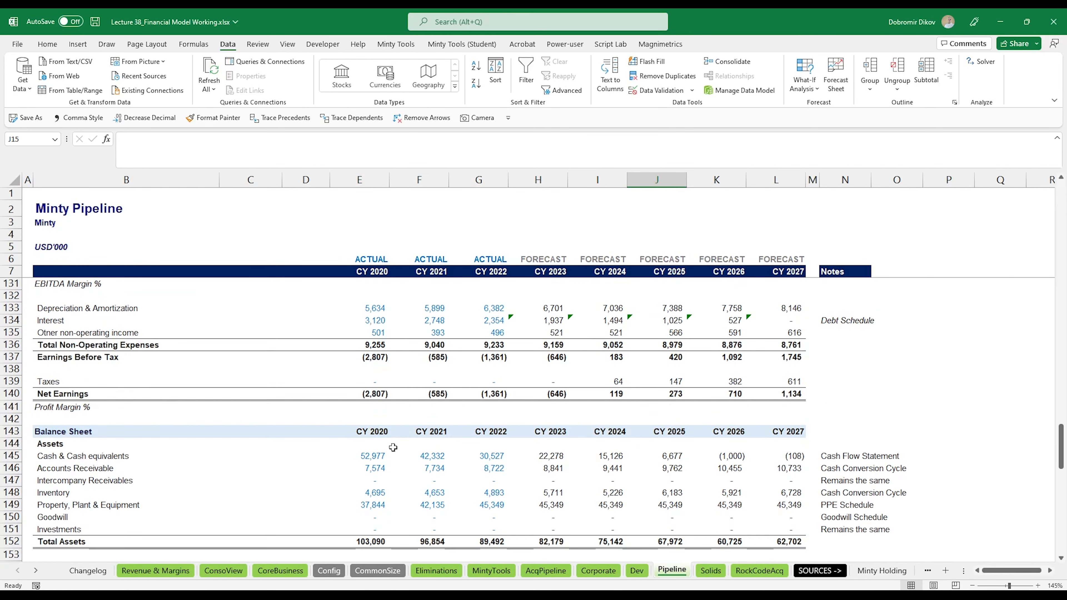
pyautogui.scroll(-2, 393, 447)
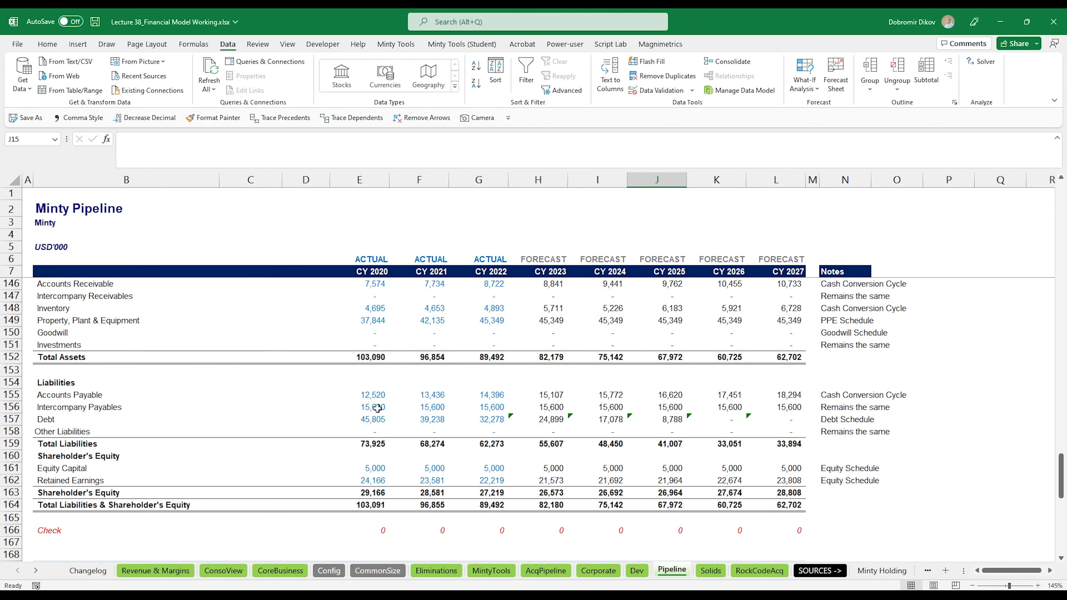
pyautogui.moveTo(377, 409); pyautogui.dragTo(672, 409)
pyautogui.click(711, 571)
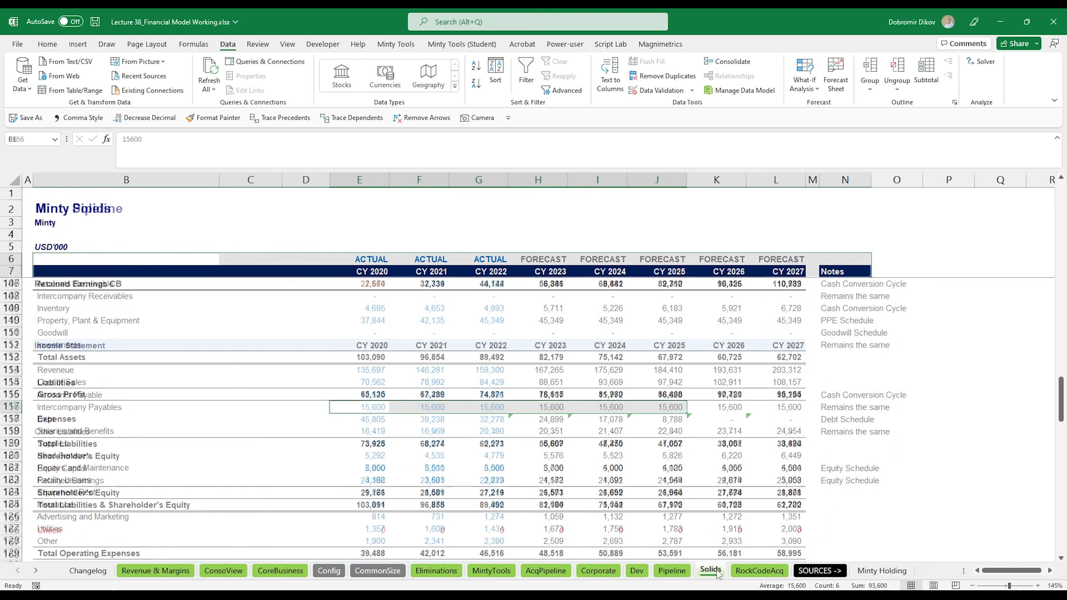
pyautogui.scroll(-10, 374, 424)
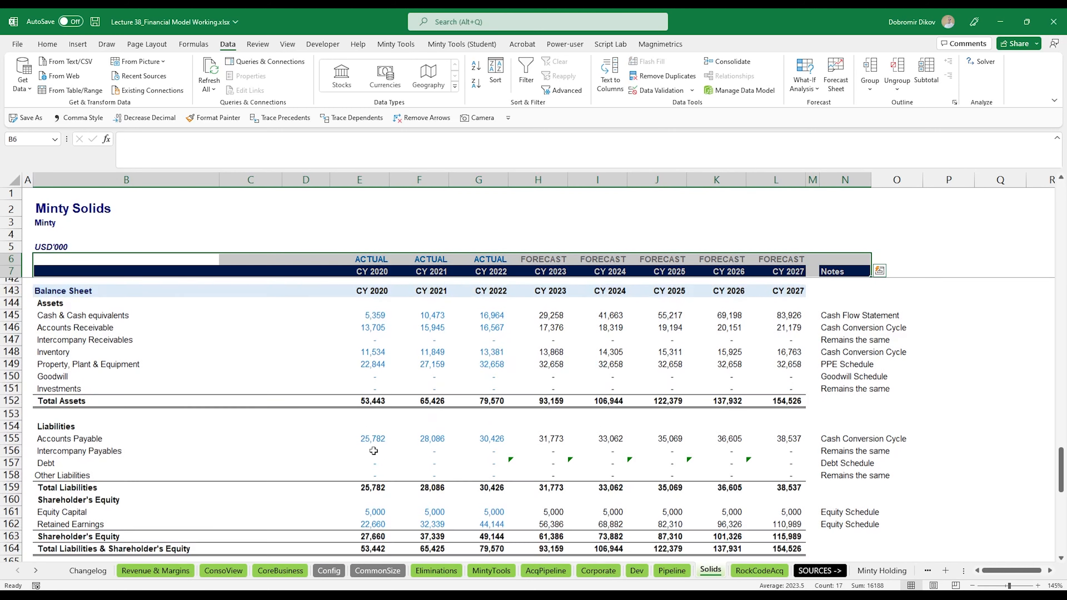
pyautogui.moveTo(374, 444); pyautogui.dragTo(733, 444)
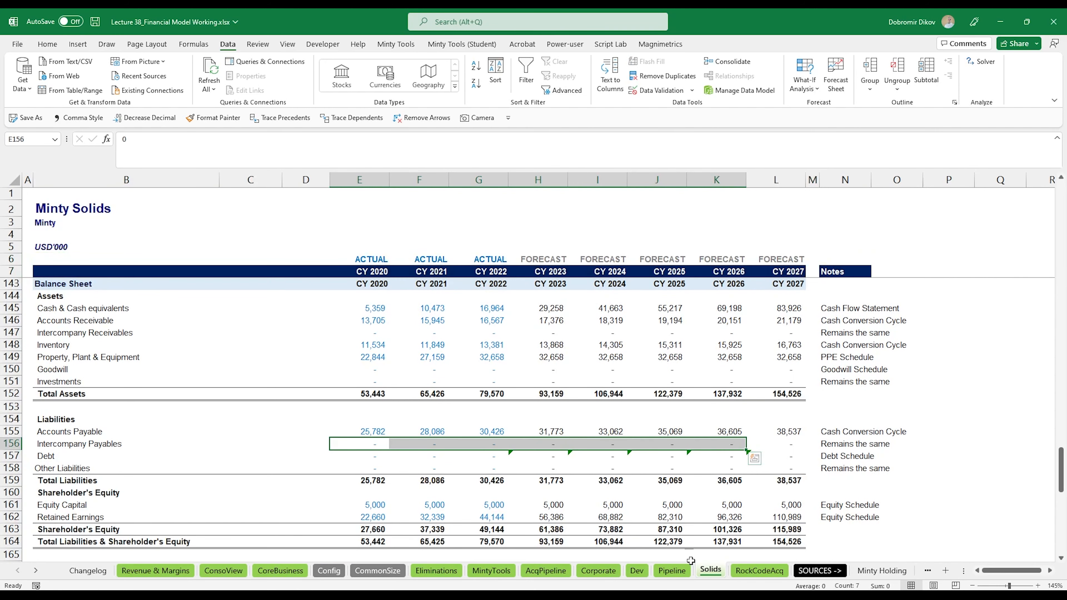
pyautogui.click(672, 570)
pyautogui.click(435, 570)
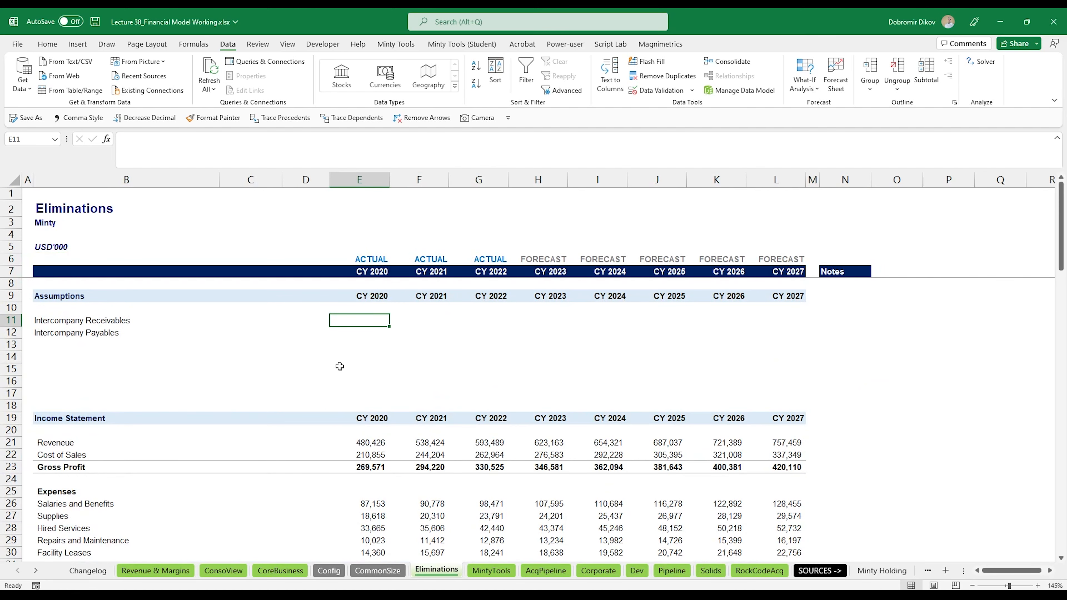
# Enter =IF(Config!E10="on",Corporate!E146) in E11 for the CY 2020 intercompany receivables.
pyautogui.write('=if')
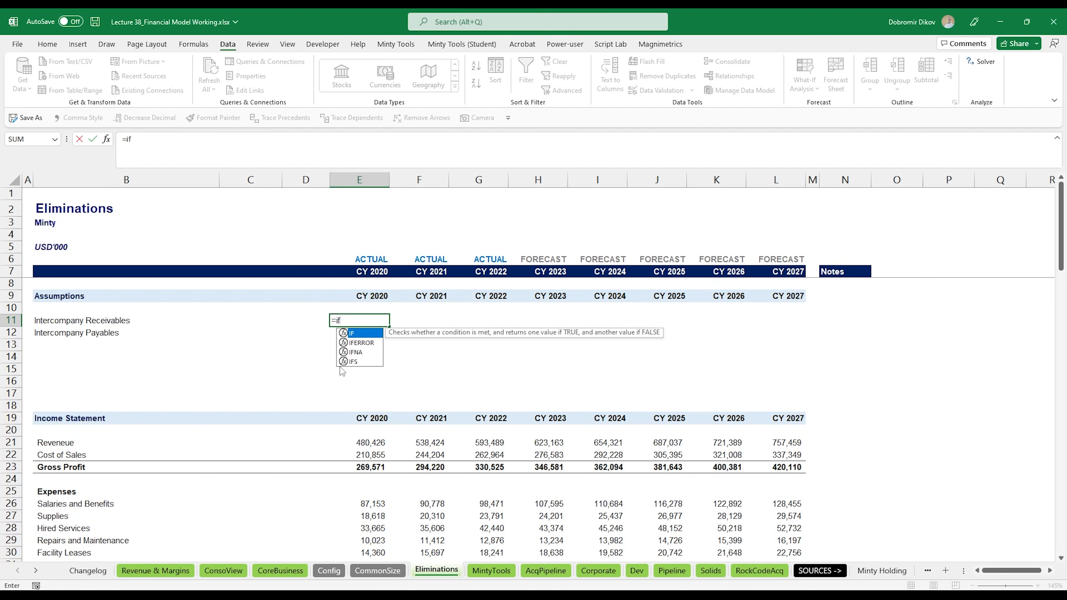
pyautogui.press('Tab')
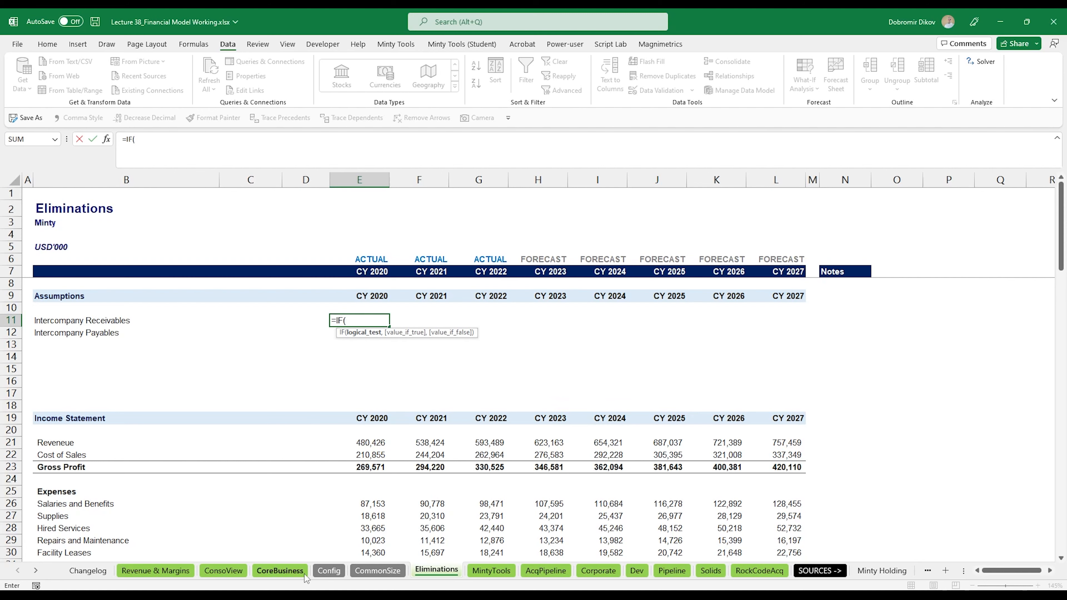
pyautogui.click(331, 570)
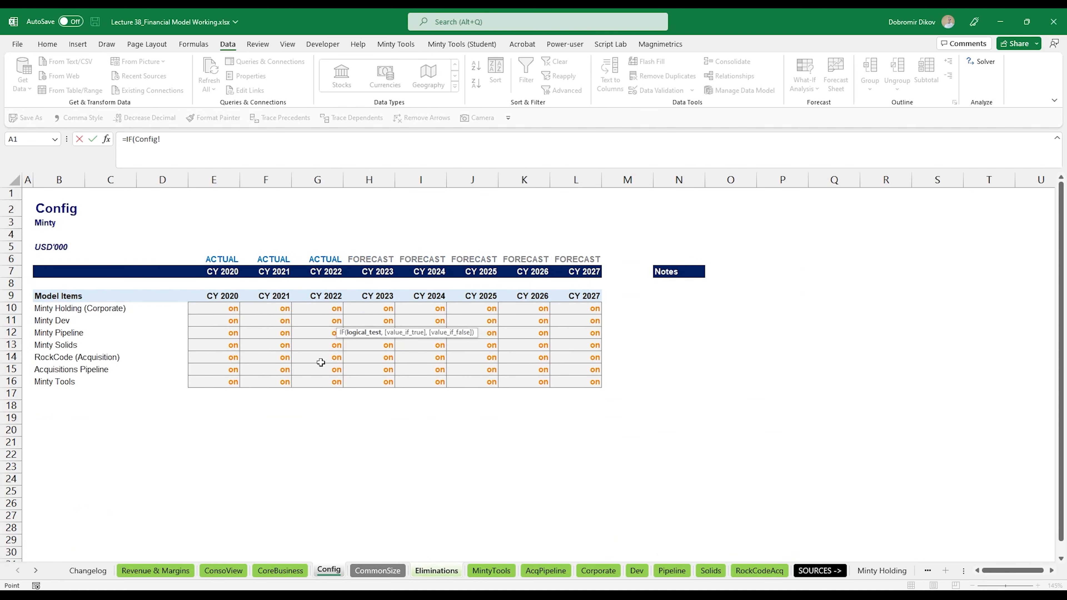
pyautogui.click(214, 309)
pyautogui.write('="on",')
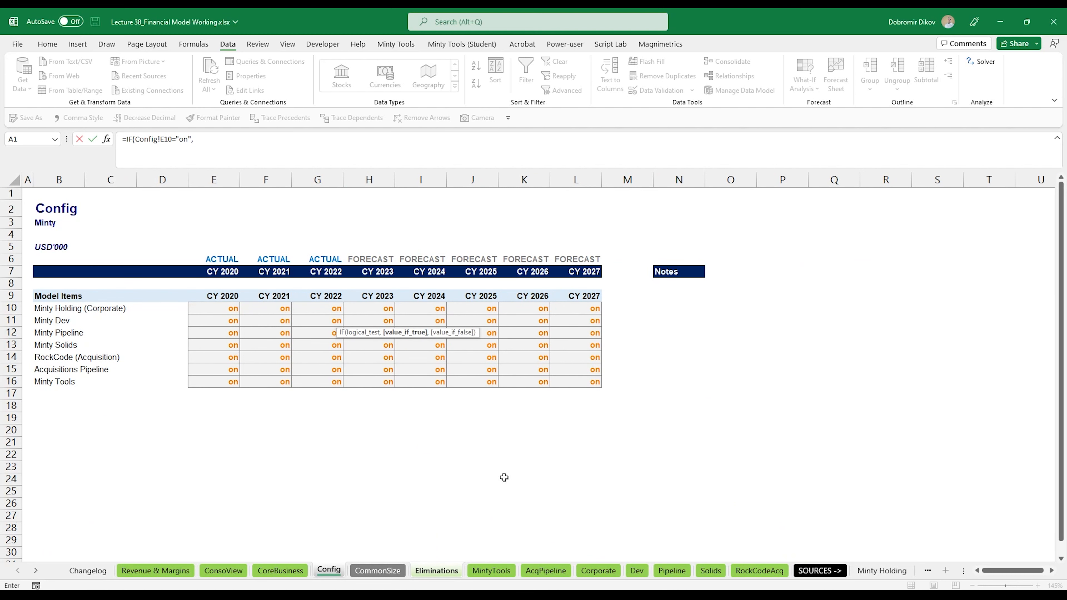
pyautogui.click(598, 570)
pyautogui.click(384, 432)
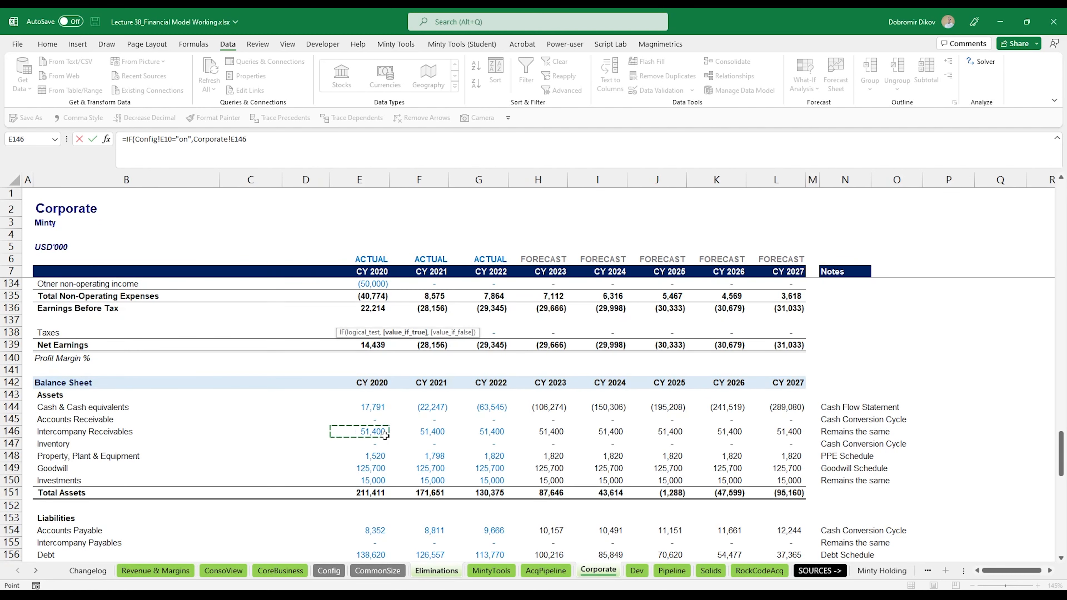
pyautogui.hotkey('ctrl', 'Return')
# Fill the E11 formula across to L11 and format the row in comma style with no decimals.
pyautogui.hotkey('shift', 'Right')
pyautogui.hotkey('shift', 'Right')
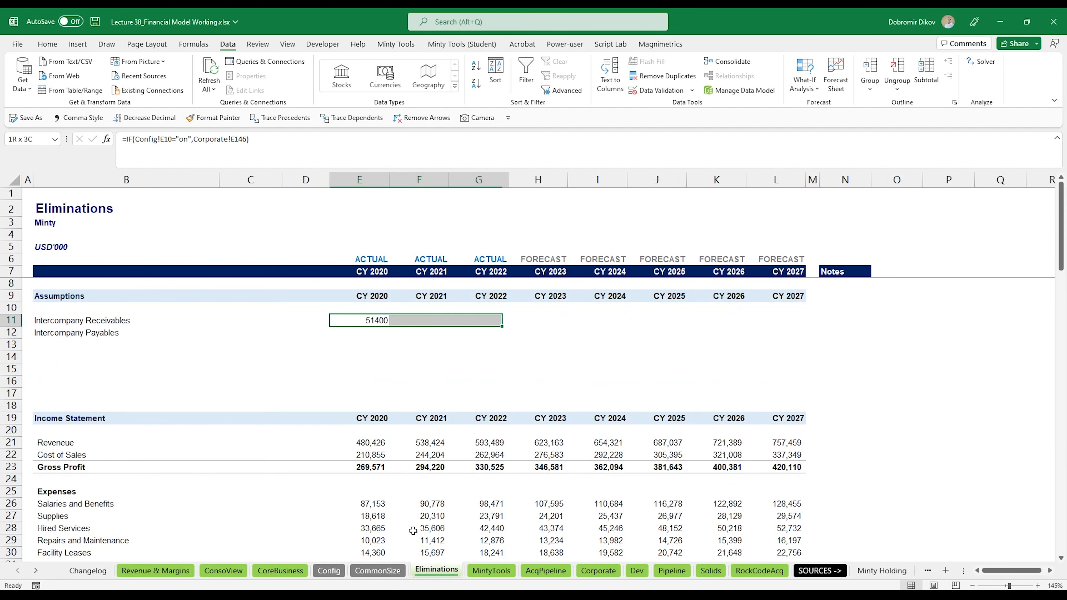
pyautogui.hotkey('shift', 'Right')
pyautogui.hotkey('shift', 'Right')
pyautogui.hotkey('shift', 'Right')
pyautogui.hotkey('shift', 'Right')
pyautogui.hotkey('shift', 'Right')
pyautogui.hotkey('ctrl', 'r')
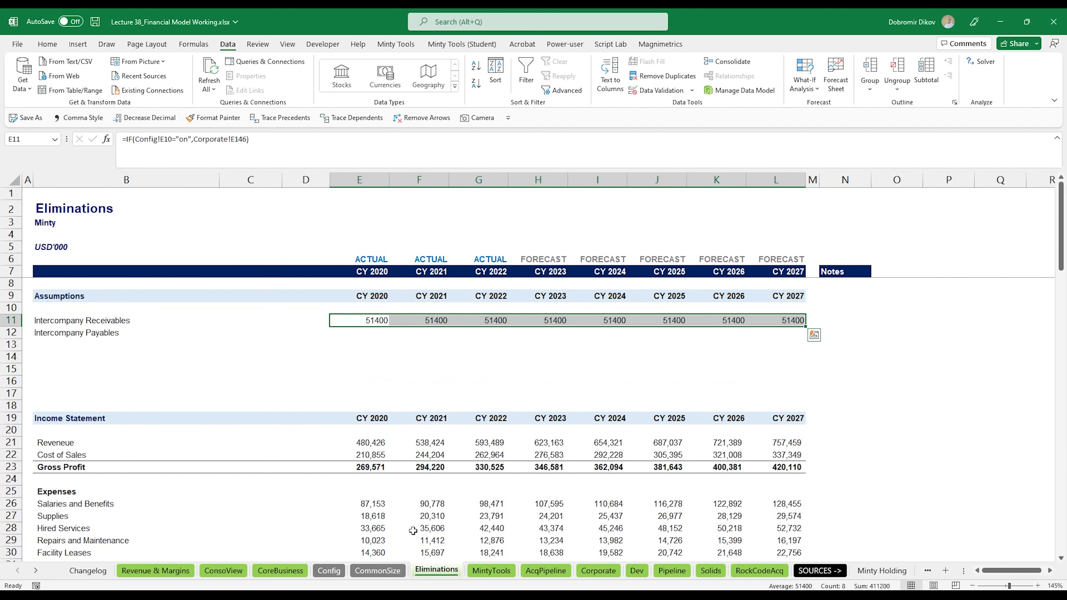
pyautogui.hotkey('alt', '2')
pyautogui.hotkey('alt', '3')
pyautogui.hotkey('alt', '3')
# Extend the receivables label in B11 to Intercompany Receivables (Corporate).
pyautogui.hotkey('ctrl', 'Left')
pyautogui.press('F2')
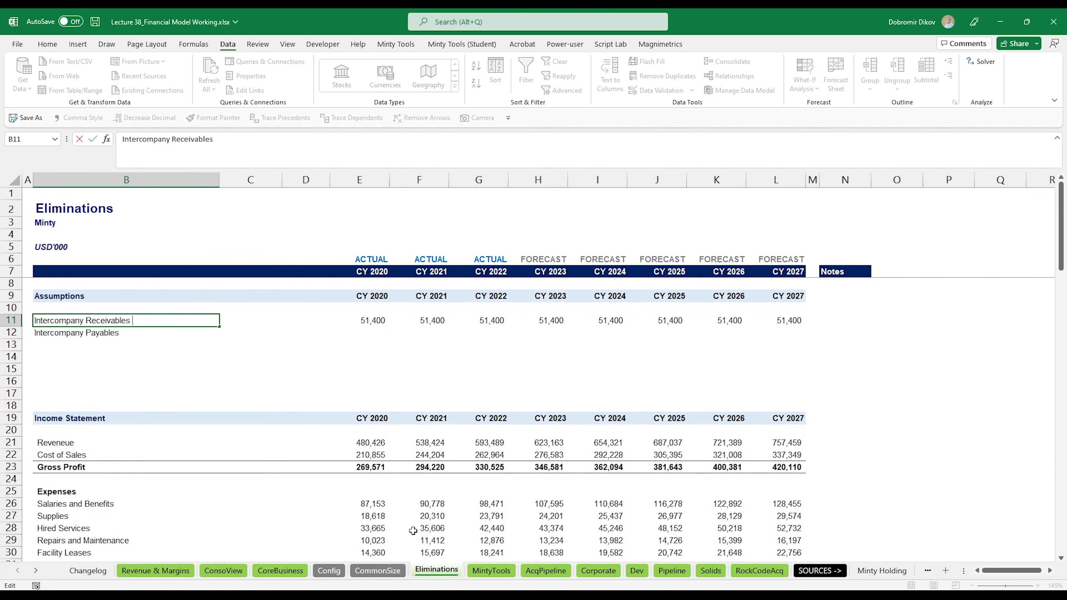
pyautogui.write('(Corporate')
pyautogui.press('Return')
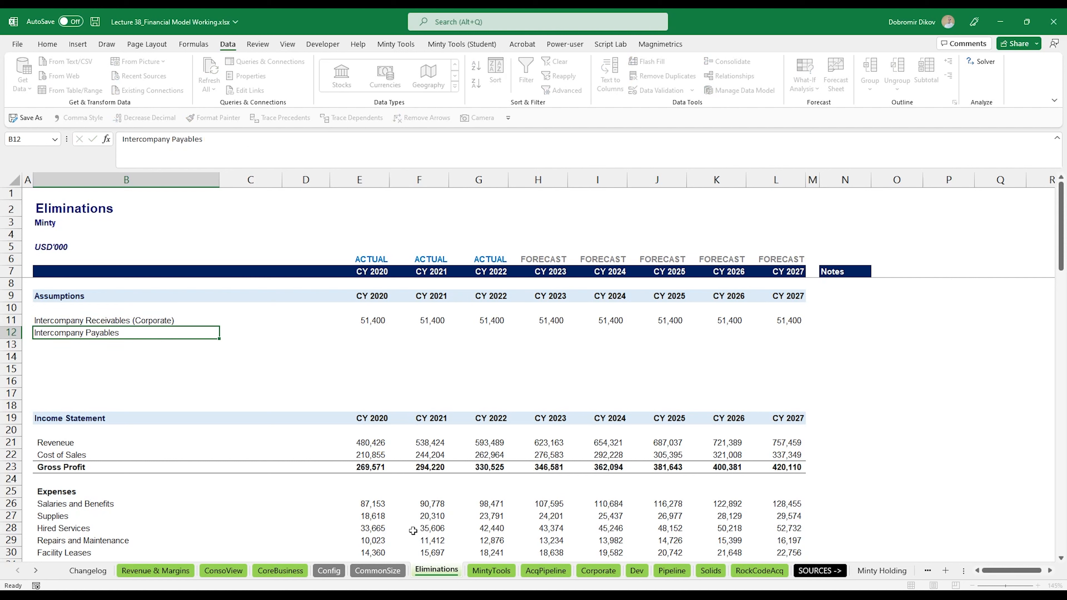
# Color the font of the receivables values in E11:L11 green.
pyautogui.press('Up')
pyautogui.hotkey('ctrl', 'Right')
pyautogui.hotkey('ctrl', 'shift', 'Right')
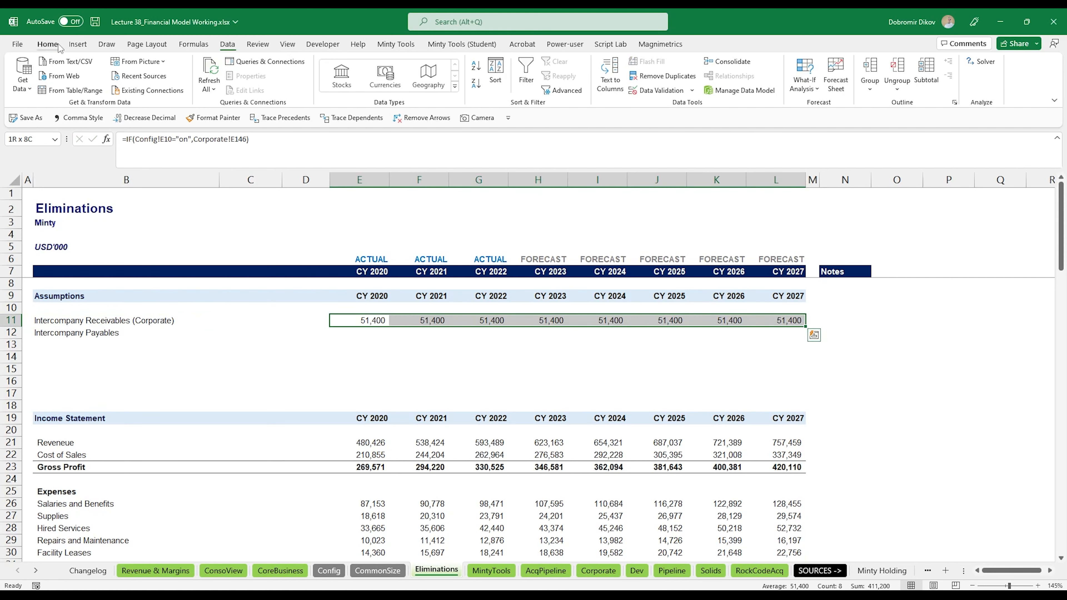
pyautogui.click(46, 44)
pyautogui.click(244, 83)
# Begin the payables formula in E12 with =IF(Config!E11="on",Dev!E156,0)+ to pull in the Minty Dev payables.
pyautogui.click(358, 335)
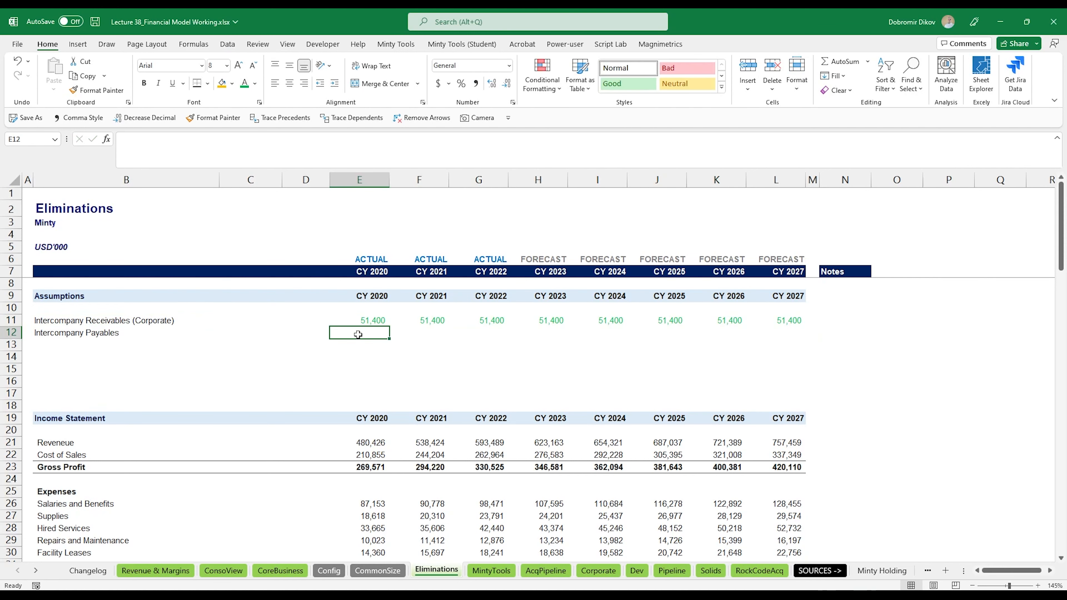
pyautogui.write('=IF(')
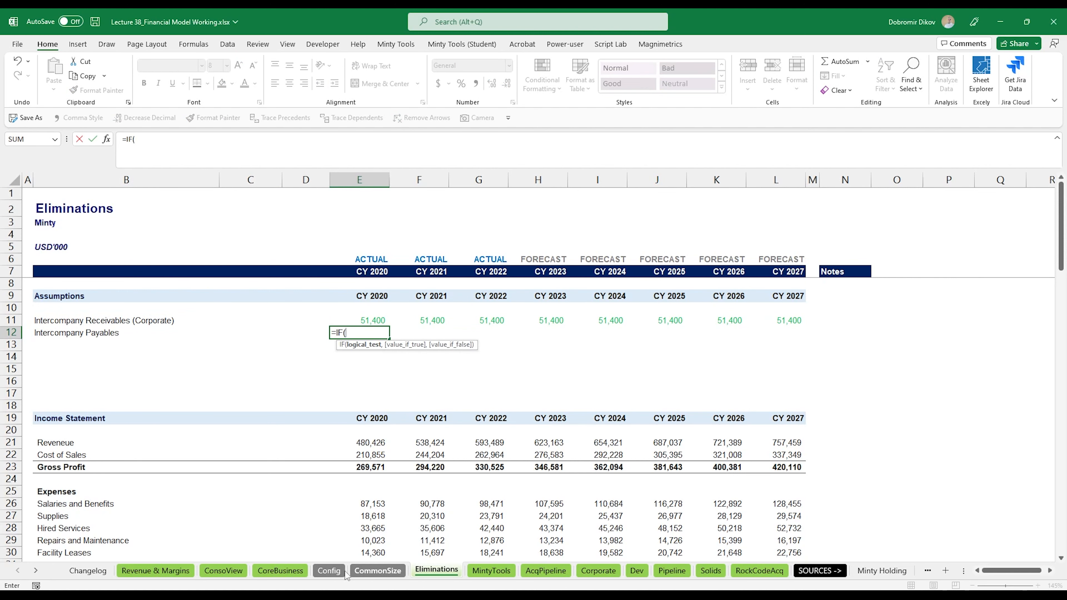
pyautogui.click(329, 570)
pyautogui.click(219, 321)
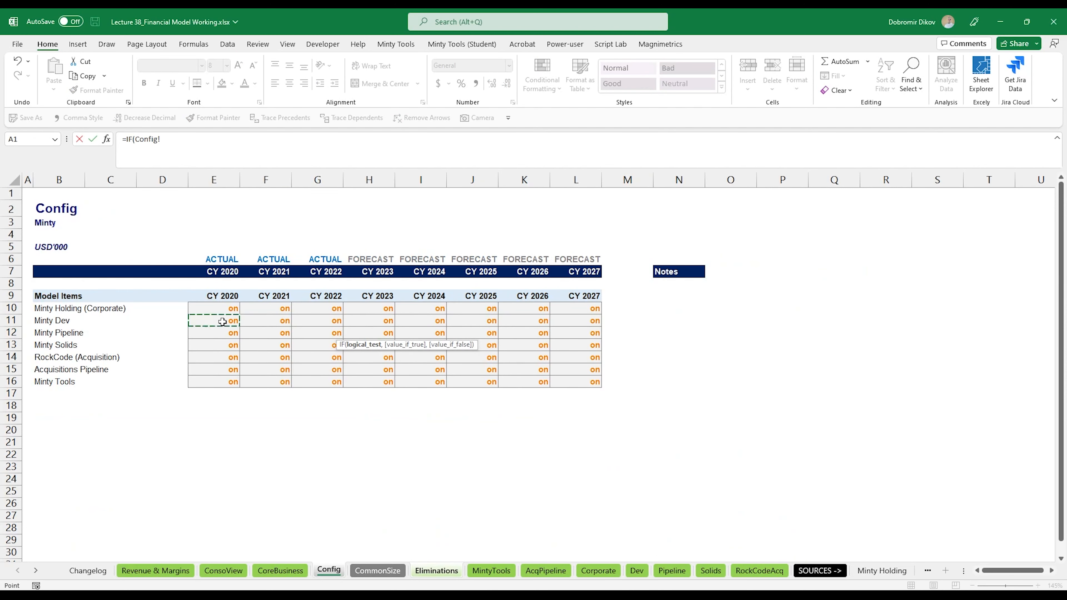
pyautogui.write('="on",')
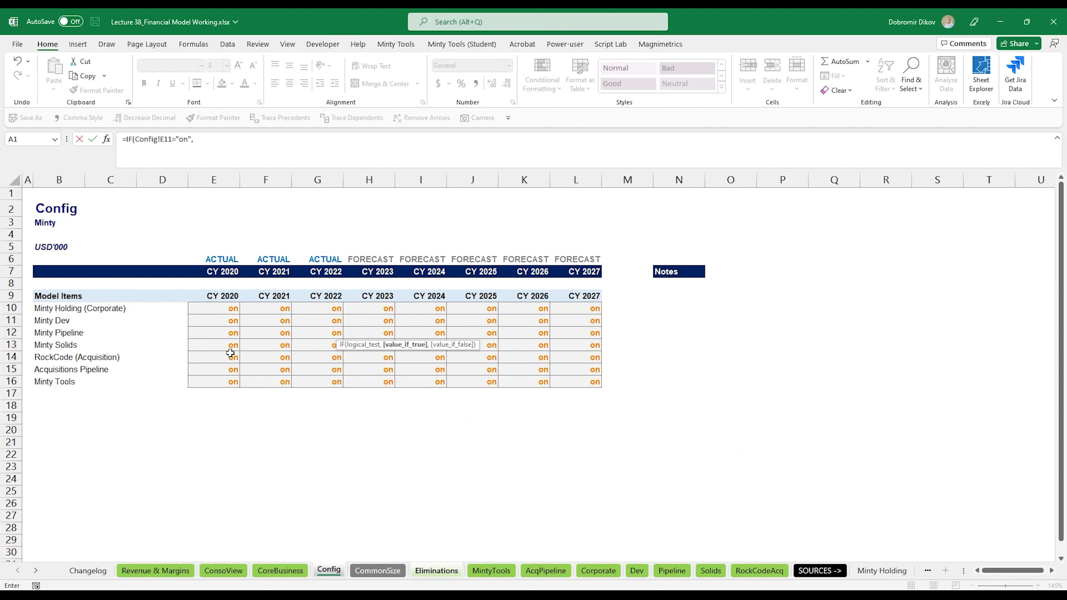
pyautogui.click(637, 570)
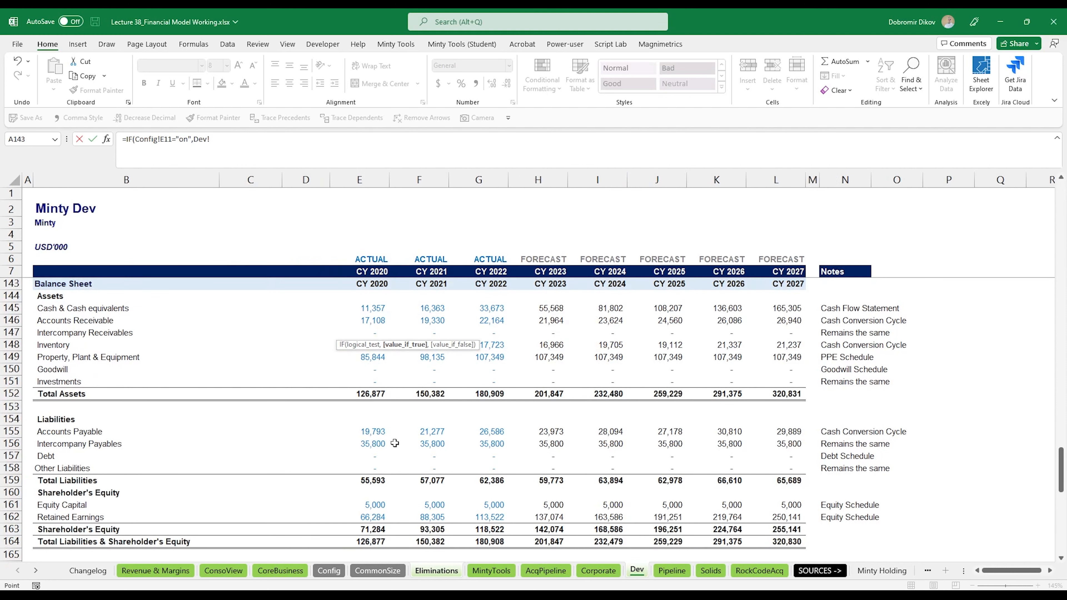
pyautogui.click(371, 444)
pyautogui.write(',0)+')
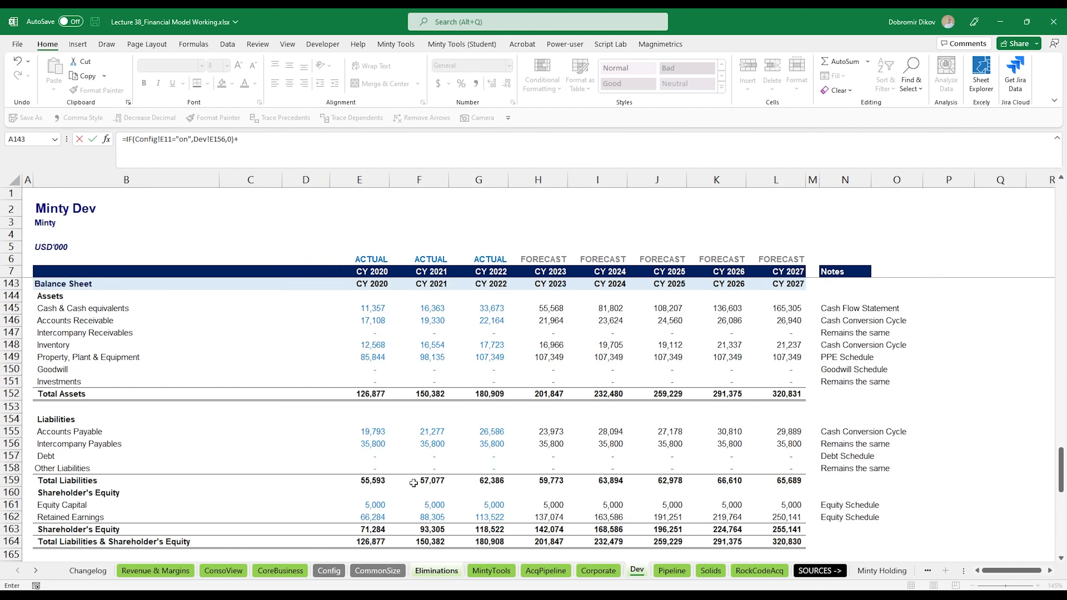
# Complete the E12 formula with IF(Config!E12="on",Pipeline!E156,0) and carry it across to L12 in green comma format.
pyautogui.write('IF(')
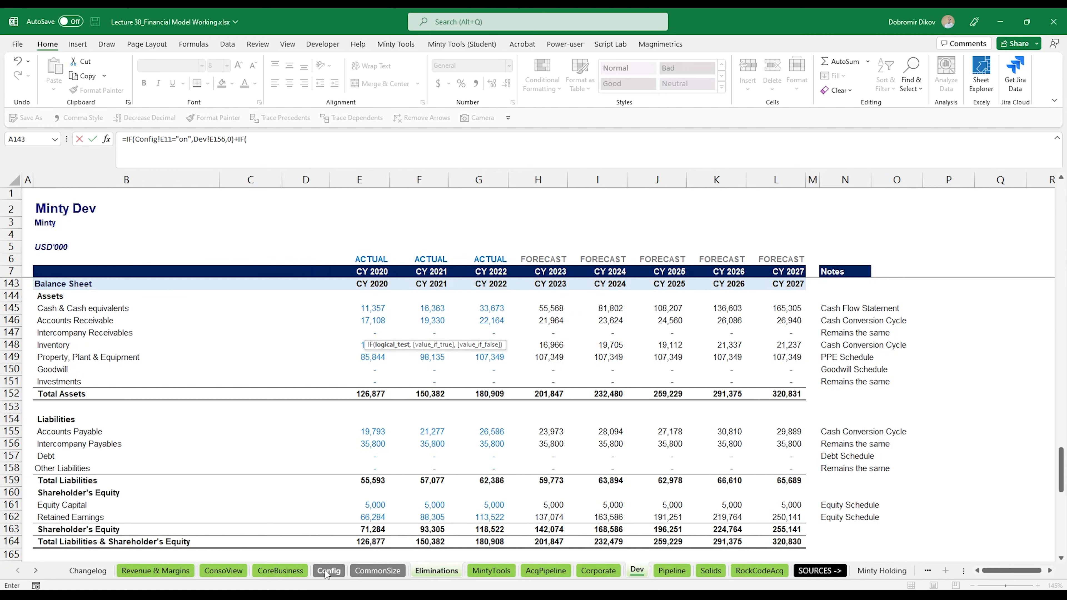
pyautogui.click(327, 570)
pyautogui.click(212, 334)
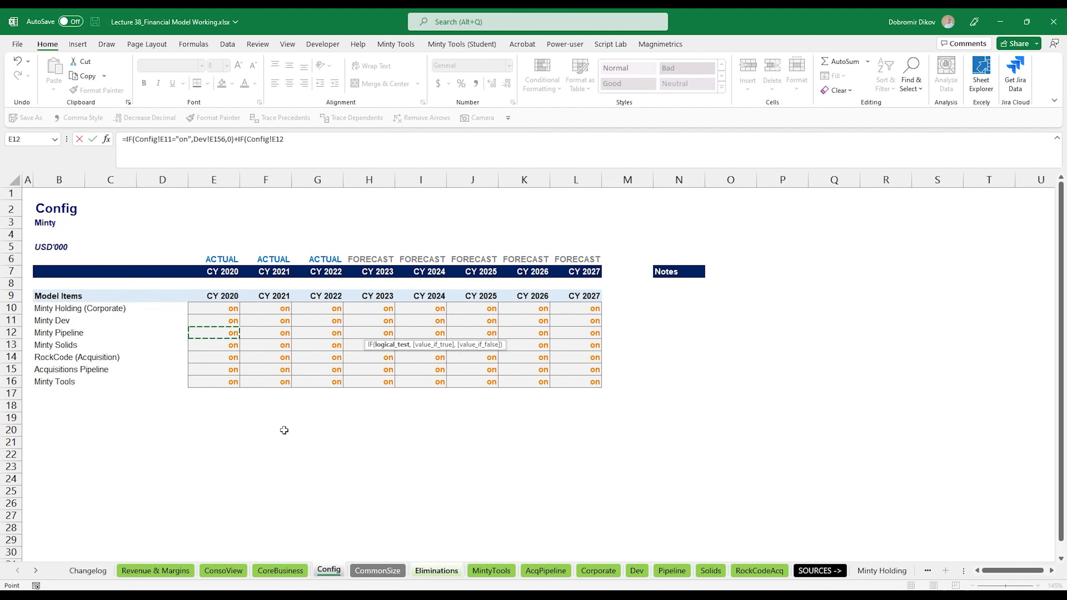
pyautogui.write('="on",')
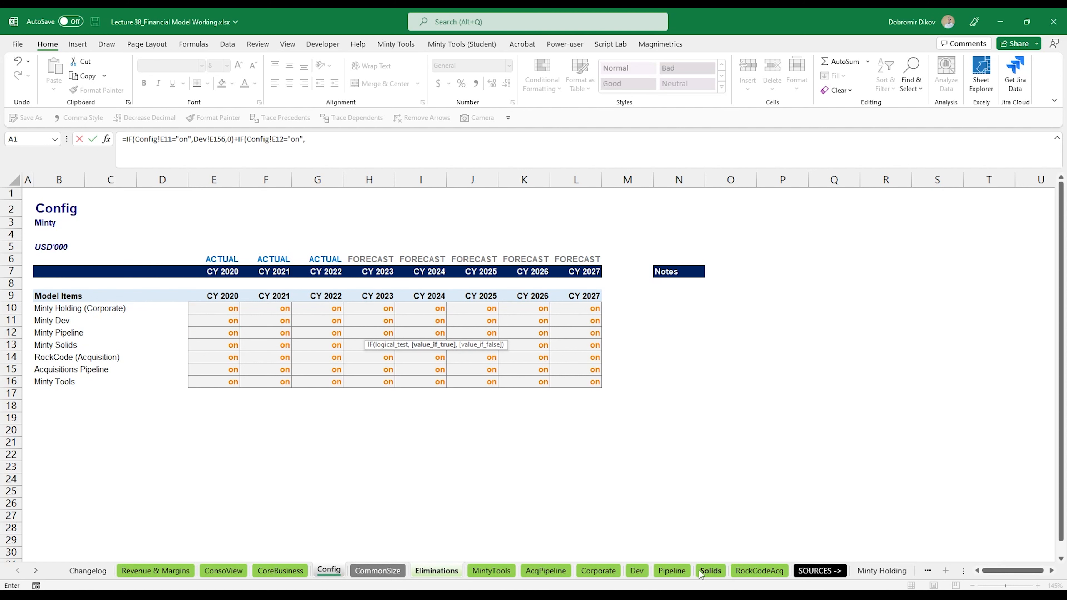
pyautogui.click(682, 576)
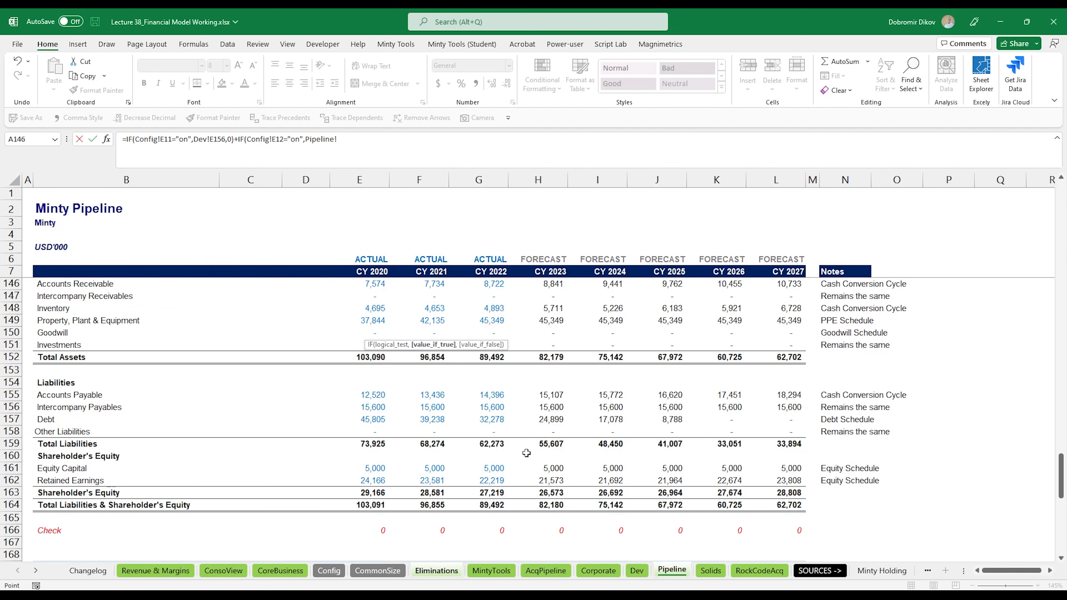
pyautogui.click(371, 412)
pyautogui.write(',0')
pyautogui.press('Return')
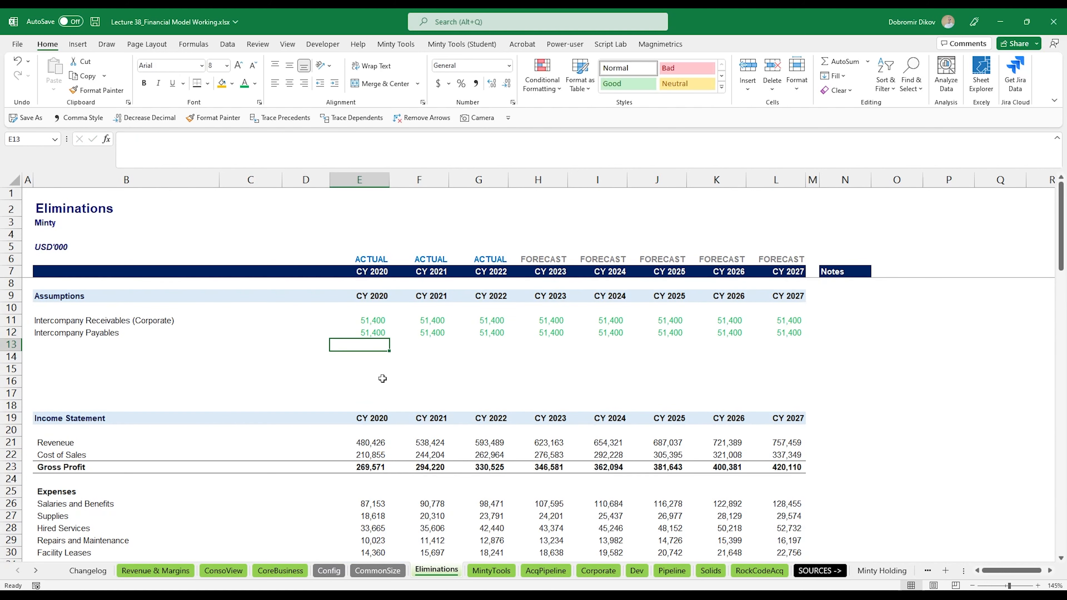
pyautogui.click(378, 333)
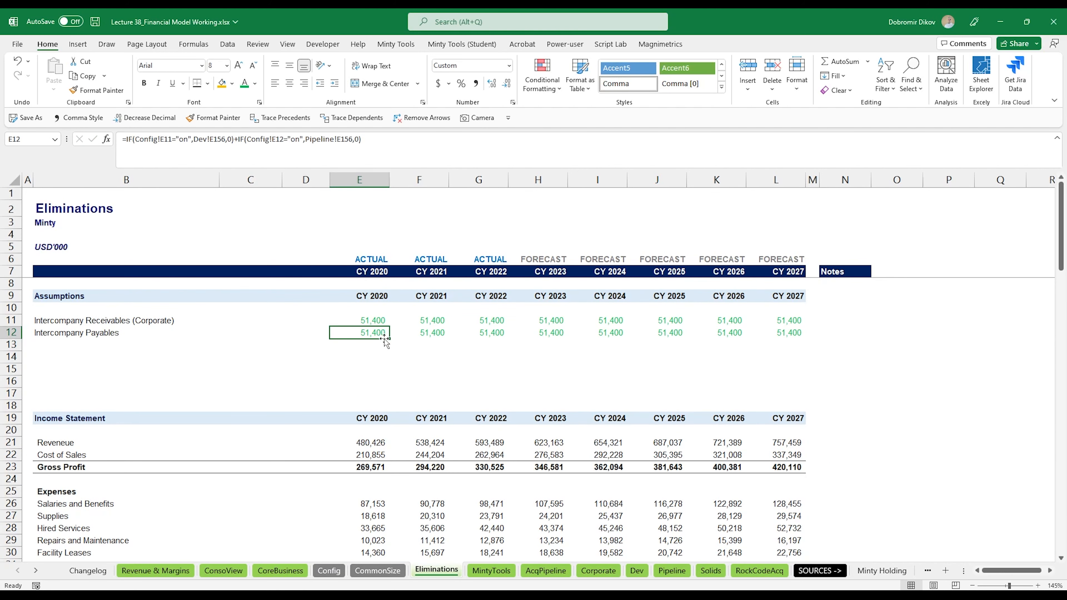
pyautogui.click(378, 314)
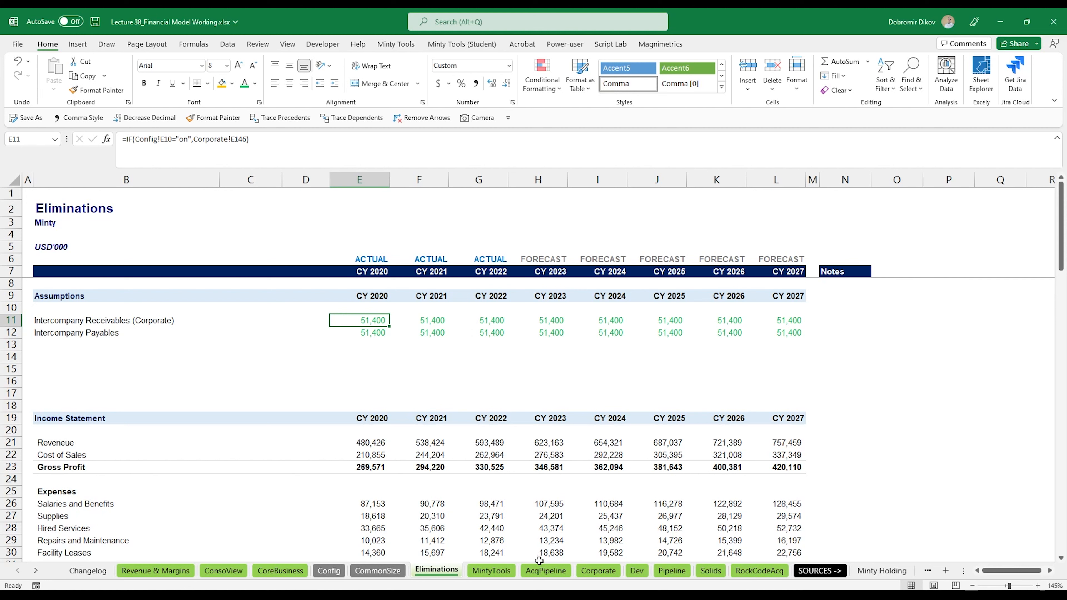
pyautogui.click(89, 344)
pyautogui.moveTo(369, 320); pyautogui.dragTo(763, 335)
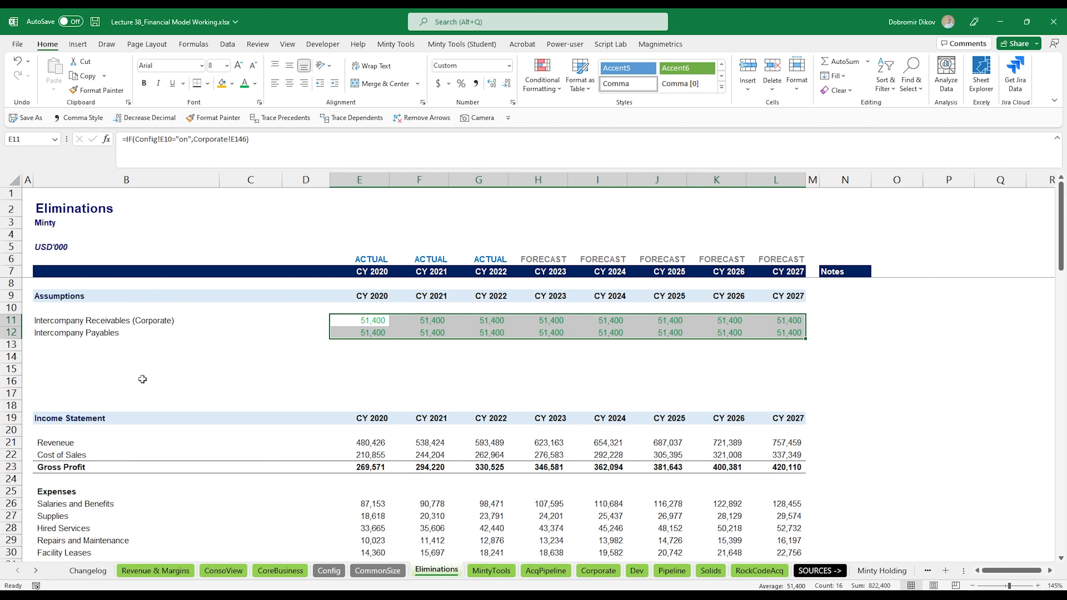
pyautogui.moveTo(95, 319); pyautogui.dragTo(776, 333)
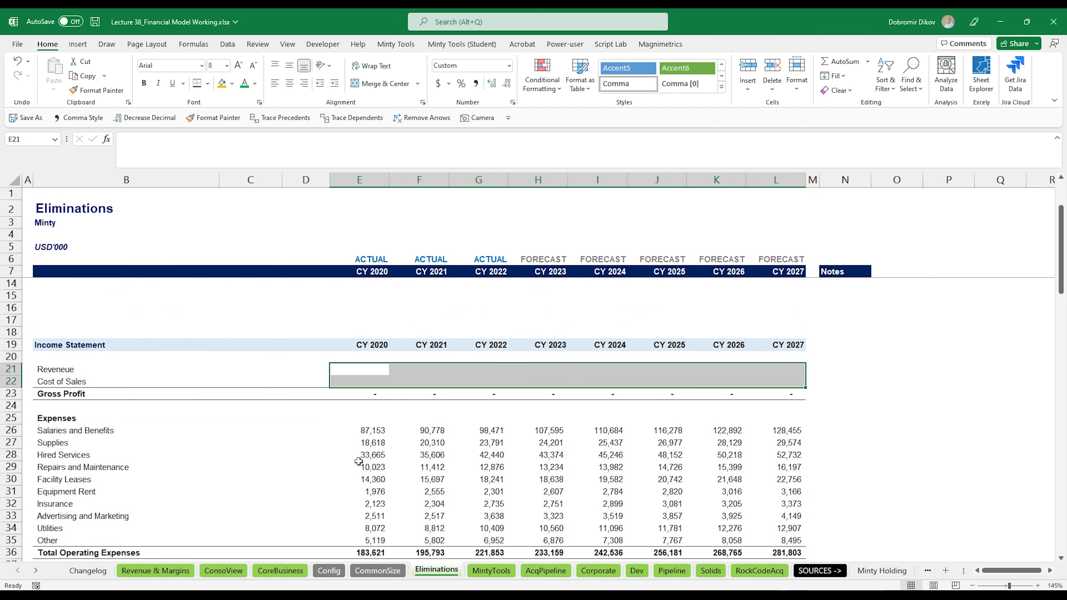
# Clear the income statement line items in E21:L22, E26:L35, E40:L42 and the Taxes row E46:L46.
pyautogui.scroll(-2, 359, 456)
pyautogui.moveTo(366, 360); pyautogui.dragTo(795, 468)
pyautogui.press('Delete')
pyautogui.scroll(-4, 435, 458)
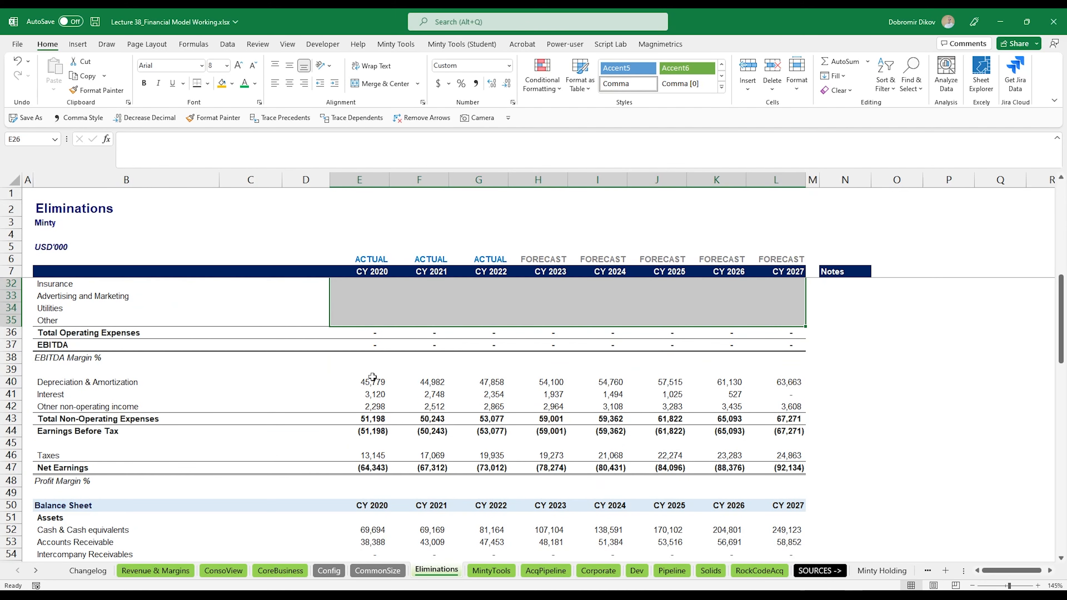
pyautogui.moveTo(372, 380); pyautogui.dragTo(781, 408)
pyautogui.press('Delete')
pyautogui.moveTo(366, 456); pyautogui.dragTo(759, 453)
pyautogui.press('Delete')
# Clear the balance sheet line items for assets in E52:L58, liabilities in E62:L65 and shareholder's equity in E68:L69.
pyautogui.scroll(-4, 546, 441)
pyautogui.moveTo(365, 383); pyautogui.dragTo(777, 454)
pyautogui.press('Delete')
pyautogui.moveTo(365, 503); pyautogui.dragTo(777, 545)
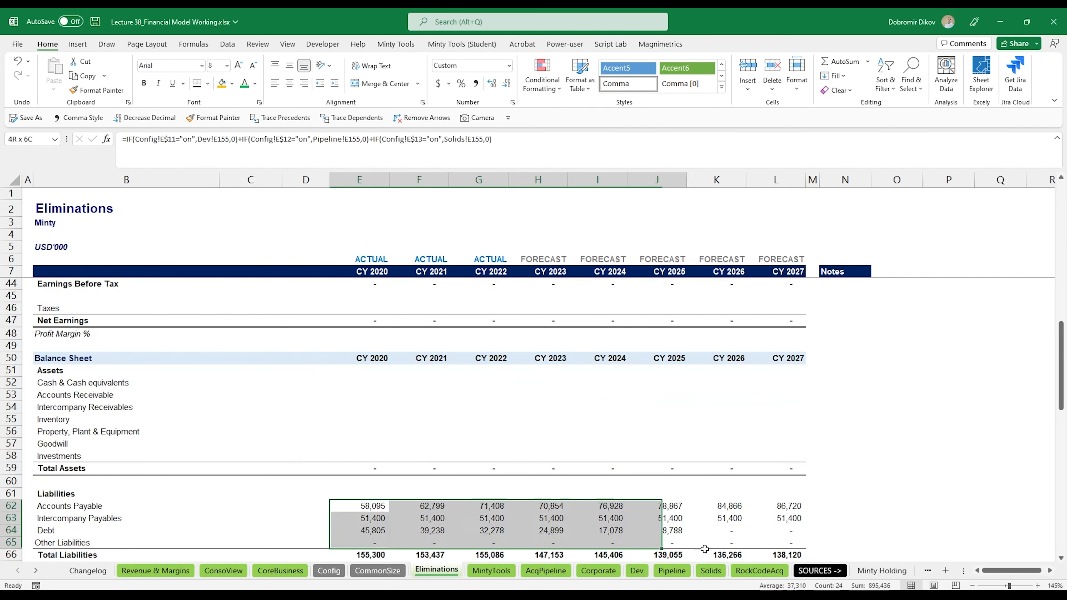
pyautogui.moveTo(363, 396); pyautogui.dragTo(789, 407)
# Clear the cash flow line items in E78:L81, E85:L88 and E92:L93, plus the Opening Cash Balance row 97.
pyautogui.scroll(-5, 789, 406)
pyautogui.moveTo(365, 332); pyautogui.dragTo(789, 369)
pyautogui.press('Delete')
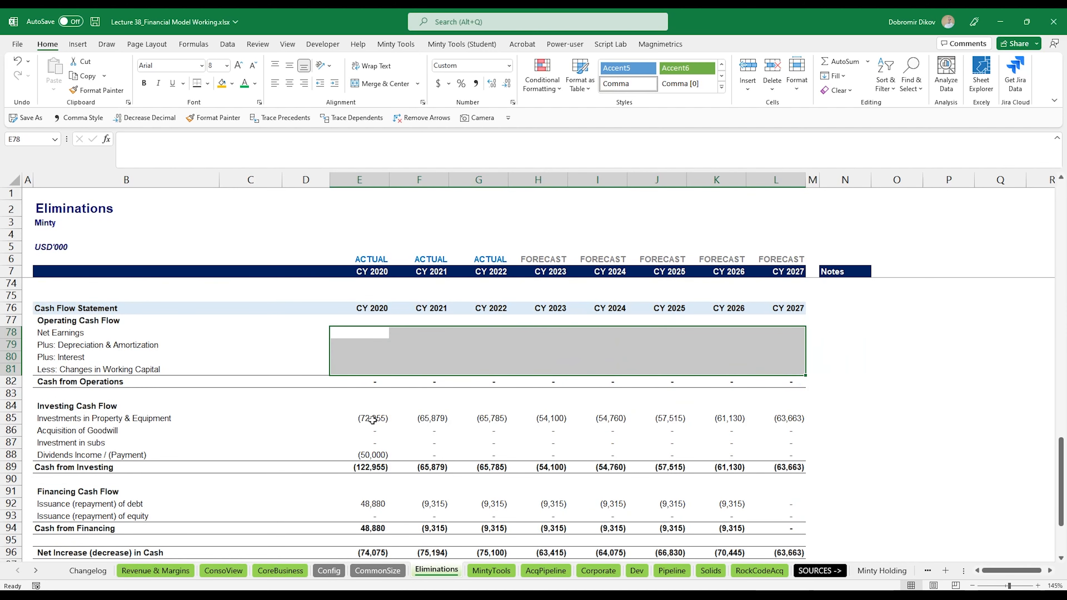
pyautogui.moveTo(365, 418); pyautogui.dragTo(760, 454)
pyautogui.press('Delete')
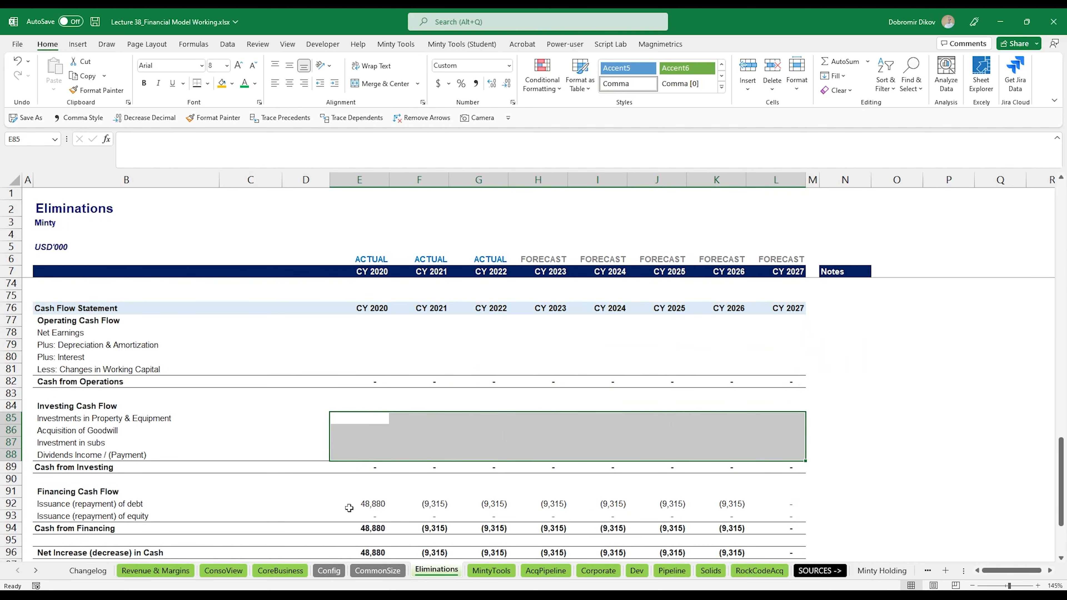
pyautogui.moveTo(365, 503); pyautogui.dragTo(781, 515)
pyautogui.press('Delete')
pyautogui.scroll(-3, 447, 498)
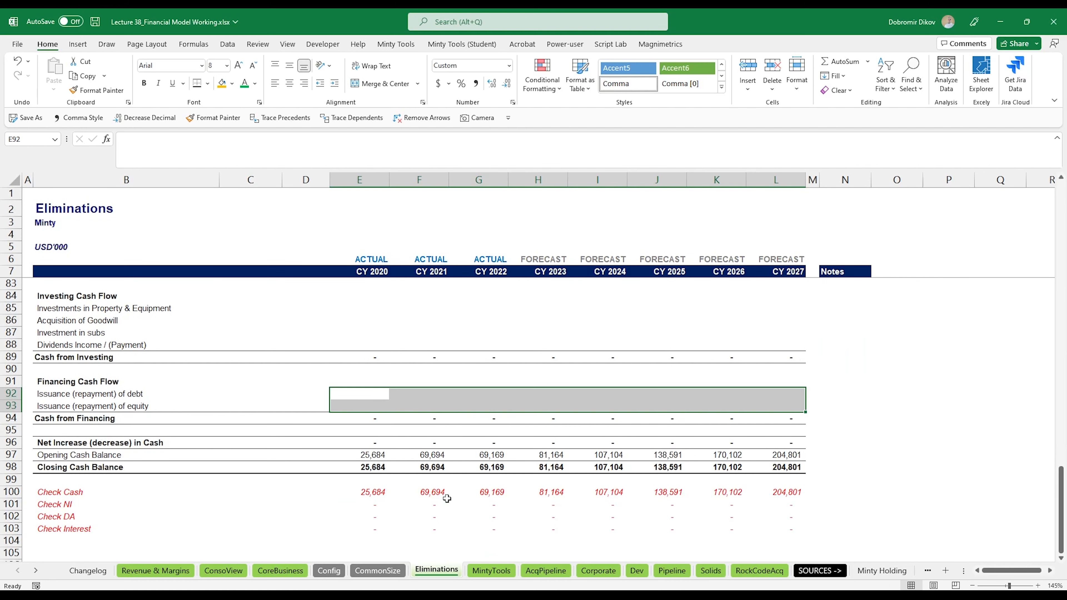
pyautogui.moveTo(373, 455); pyautogui.dragTo(791, 455)
pyautogui.press('Delete')
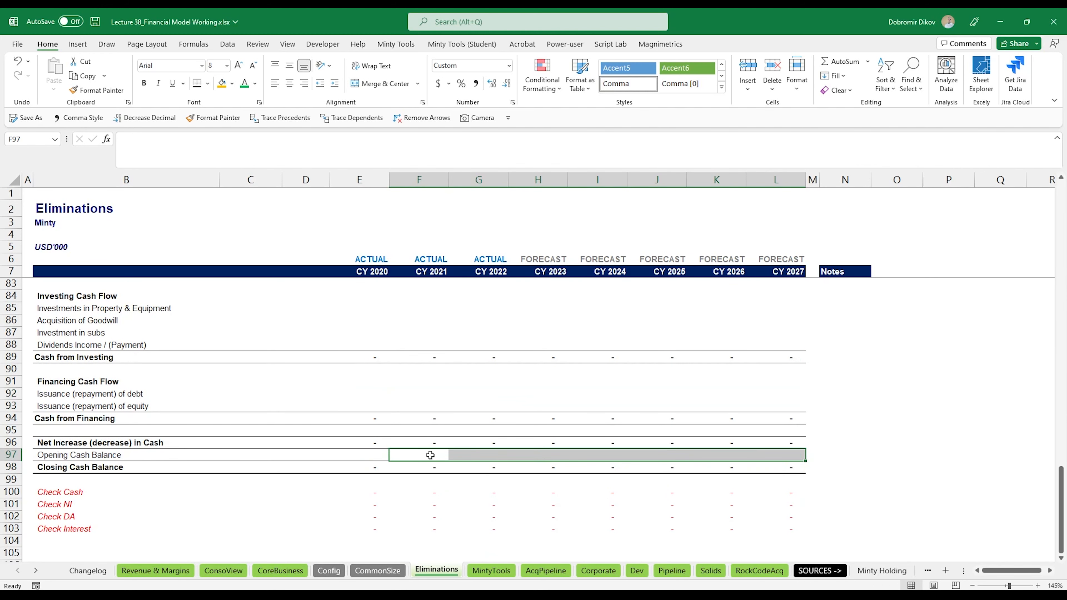
# Link the Opening Cash Balance in E97 to the prior closing balance with =D98 and copy it across to L97.
pyautogui.click(387, 454)
pyautogui.write('=')
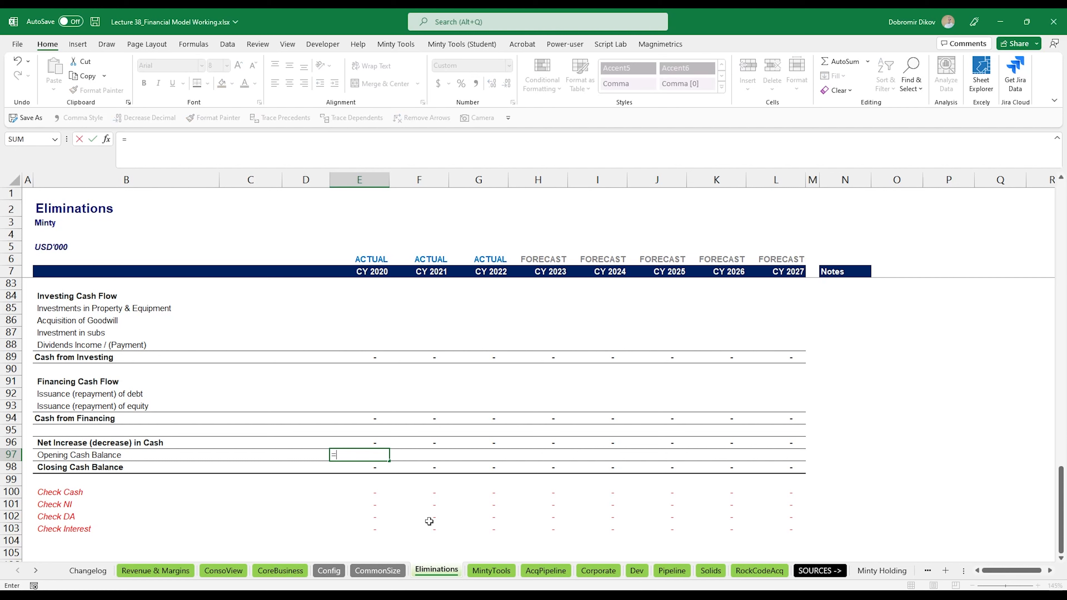
pyautogui.press('Left')
pyautogui.press('Down')
pyautogui.hotkey('ctrl', 'Return')
pyautogui.hotkey('ctrl', 'c')
pyautogui.hotkey('shift', 'Right')
pyautogui.hotkey('shift', 'Right')
pyautogui.hotkey('shift', 'Right')
pyautogui.hotkey('shift', 'Right')
pyautogui.hotkey('shift', 'Right')
pyautogui.hotkey('shift', 'Right')
pyautogui.hotkey('shift', 'Right')
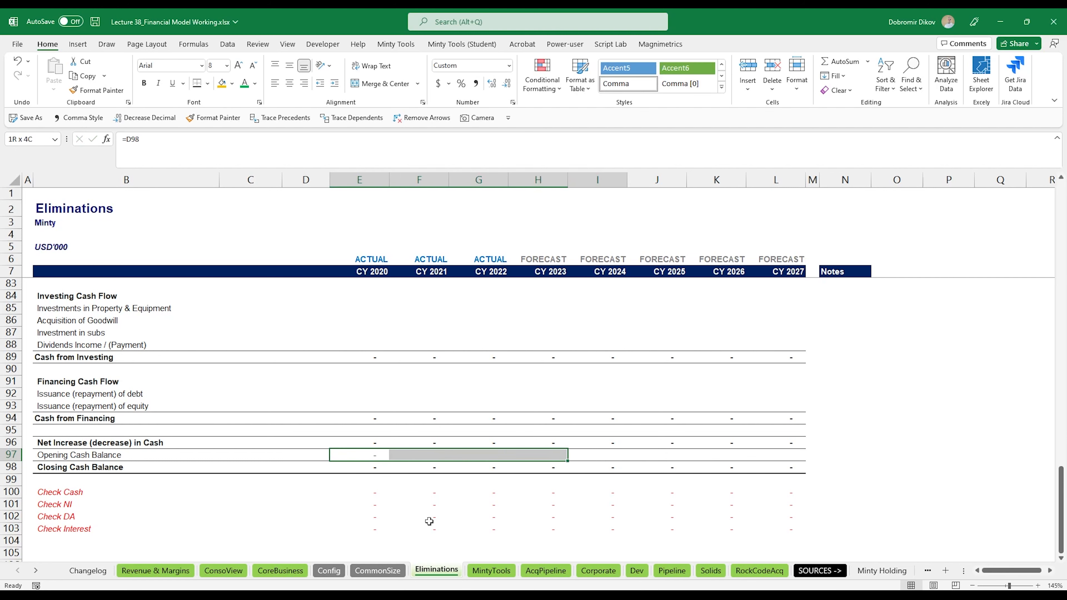
pyautogui.hotkey('ctrl', 'v')
# Enter the receivables elimination in E54 of the balance sheet as the negative of the assumption in E11.
pyautogui.scroll(20, 469, 491)
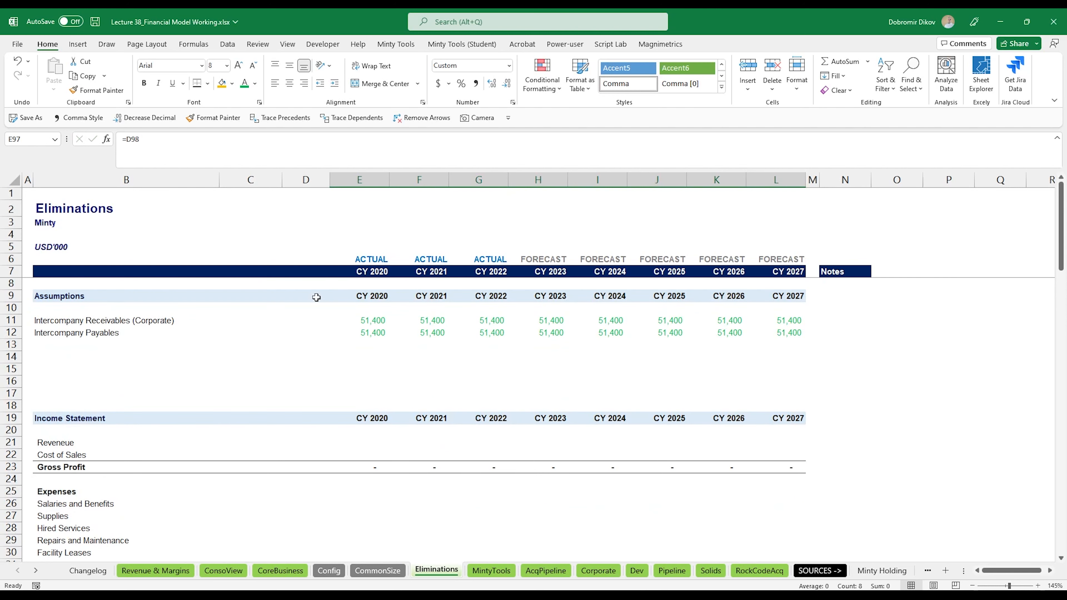
pyautogui.moveTo(385, 323); pyautogui.dragTo(369, 334)
pyautogui.click(359, 320)
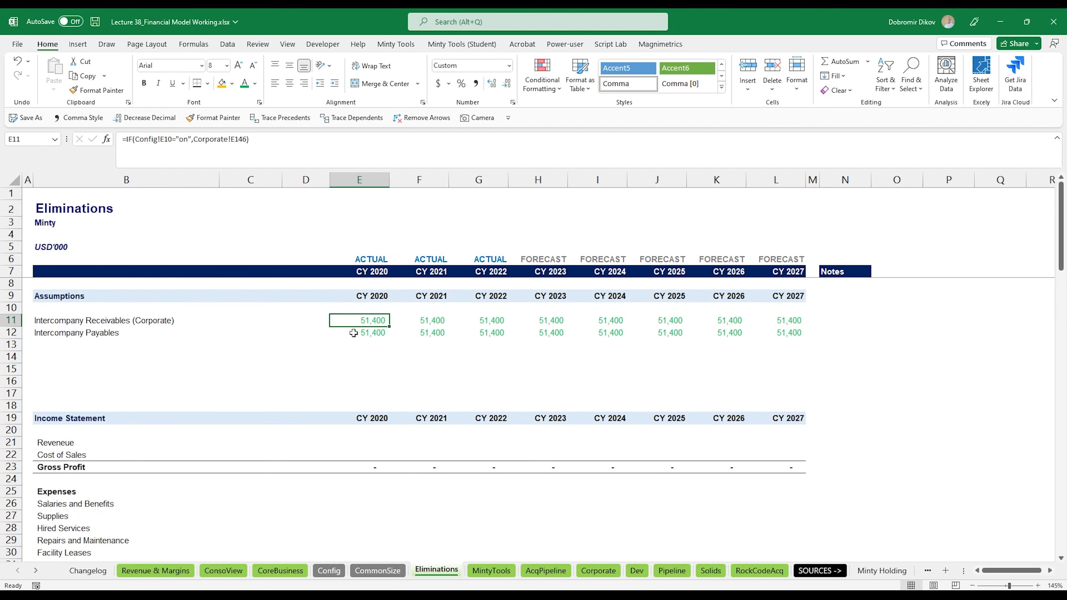
pyautogui.scroll(-11, 382, 463)
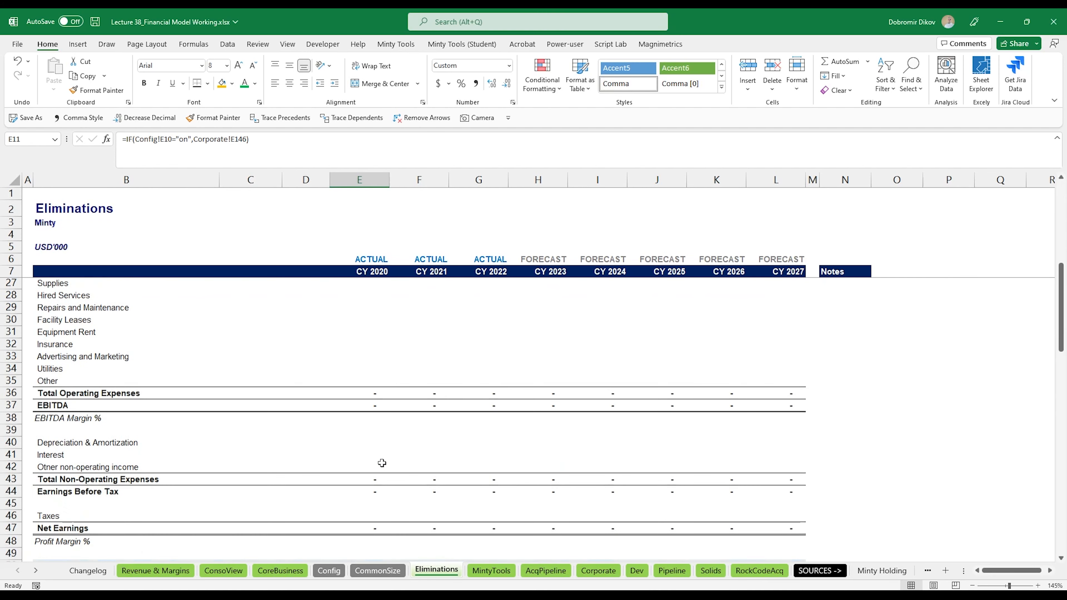
pyautogui.click(393, 446)
pyautogui.click(382, 448)
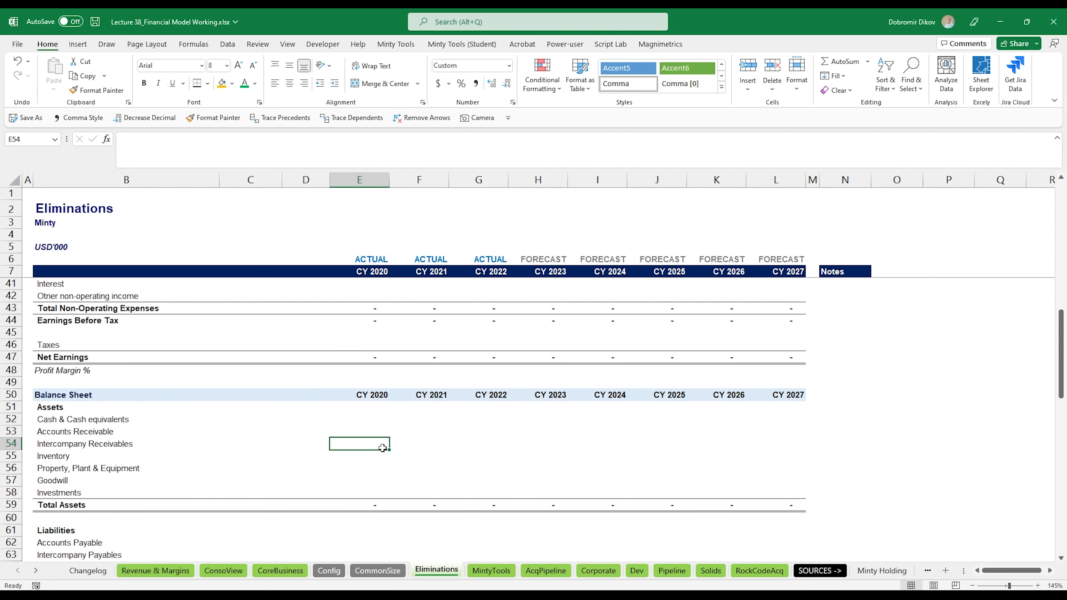
pyautogui.write('-')
pyautogui.scroll(11, 374, 405)
pyautogui.scroll(-1, 374, 324)
pyautogui.click(375, 285)
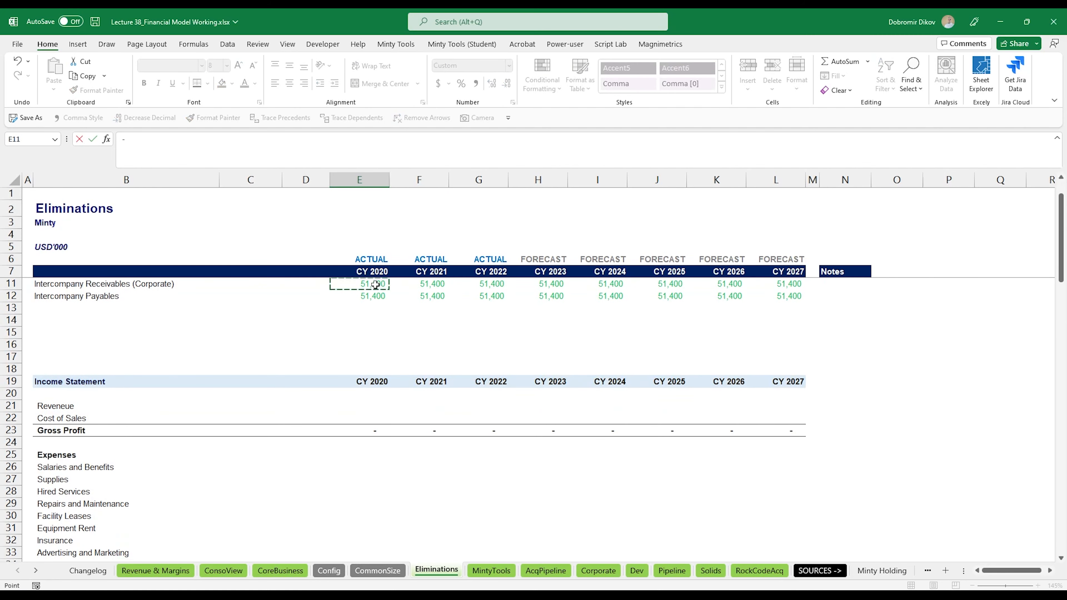
pyautogui.press('Return')
# Fill the Intercompany Receivables elimination from E54 across to L54.
pyautogui.click(389, 543)
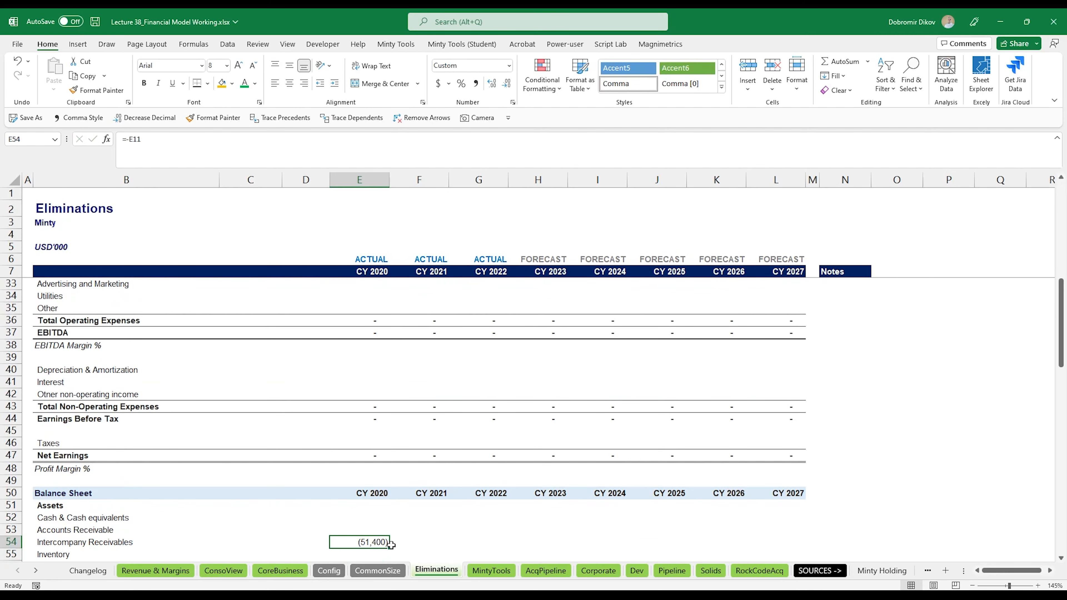
pyautogui.scroll(-4, 391, 544)
pyautogui.moveTo(389, 403); pyautogui.dragTo(800, 397)
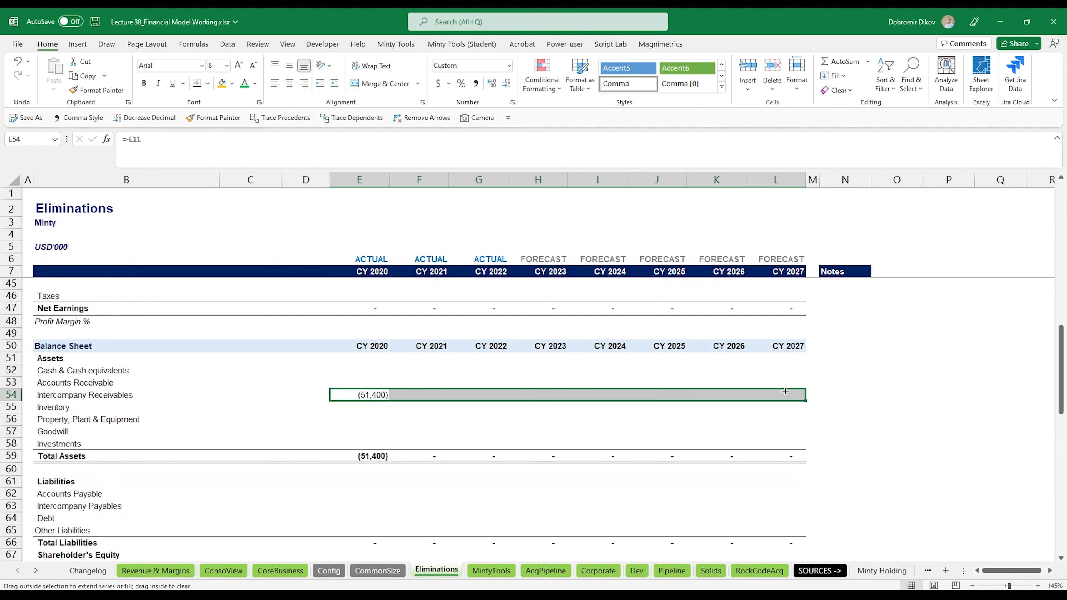
# Enter the Intercompany Payables elimination in E63 as the negative of E12 and fill it across to L63.
pyautogui.click(366, 504)
pyautogui.write('-')
pyautogui.scroll(12, 366, 503)
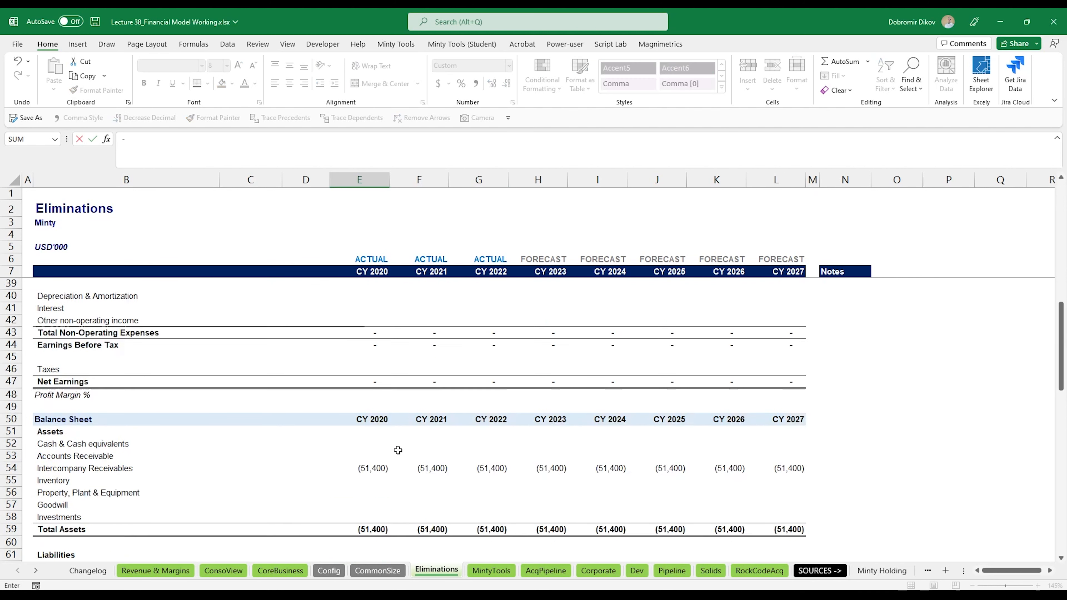
pyautogui.click(379, 337)
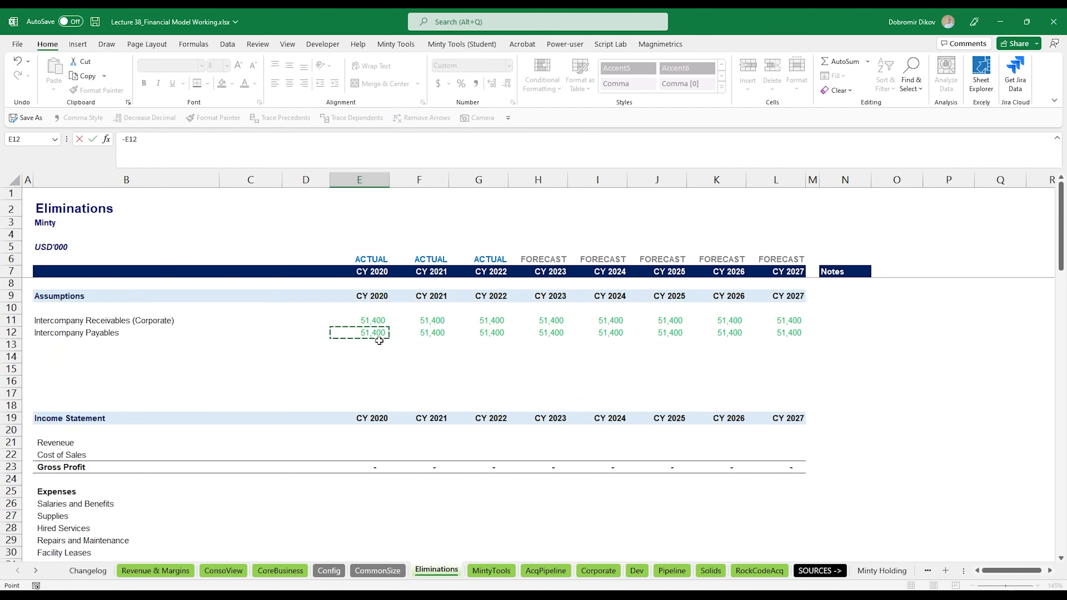
pyautogui.press('Return')
pyautogui.scroll(-2, 363, 328)
pyautogui.press('Up')
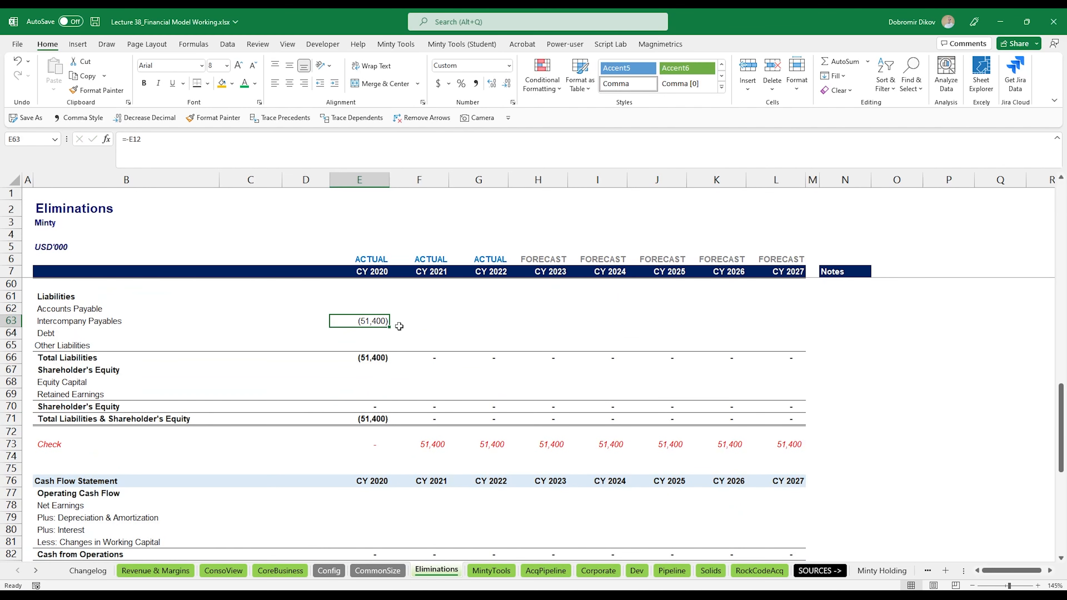
pyautogui.moveTo(389, 329); pyautogui.dragTo(804, 327)
# Add the assumption labels Investments in B14 and Share Capital (Equity) in B15.
pyautogui.scroll(3, 353, 446)
pyautogui.scroll(14, 210, 399)
pyautogui.click(94, 356)
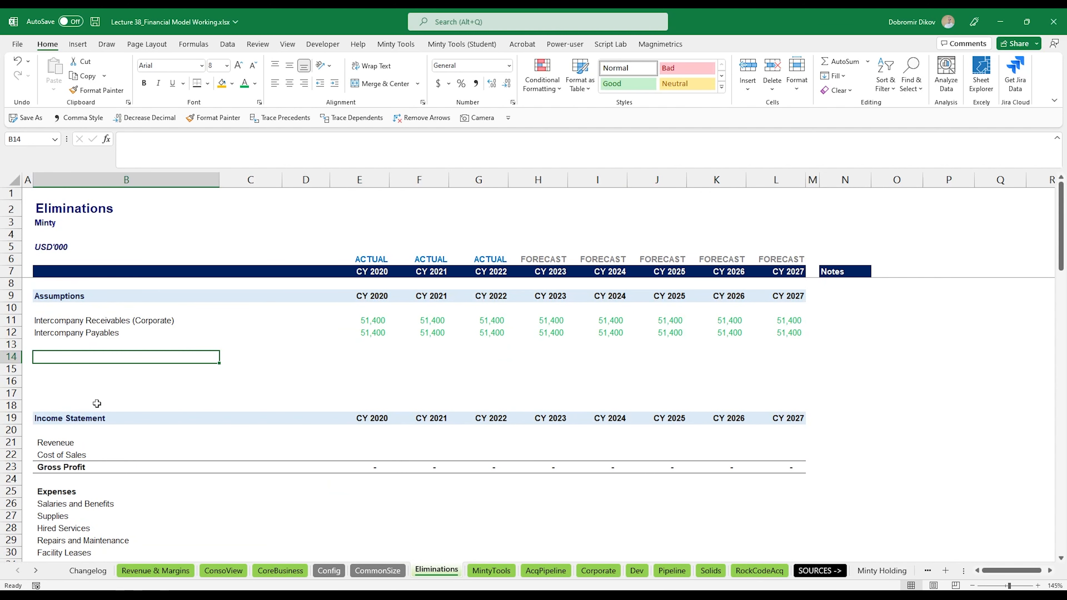
pyautogui.write('Investments')
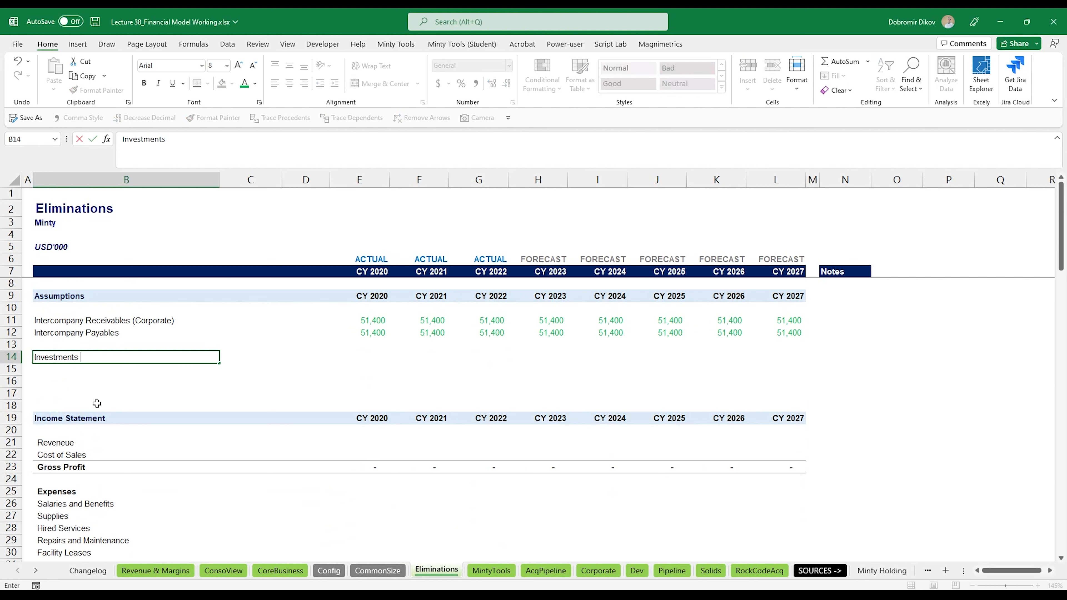
pyautogui.press('Return')
pyautogui.write('Share ')
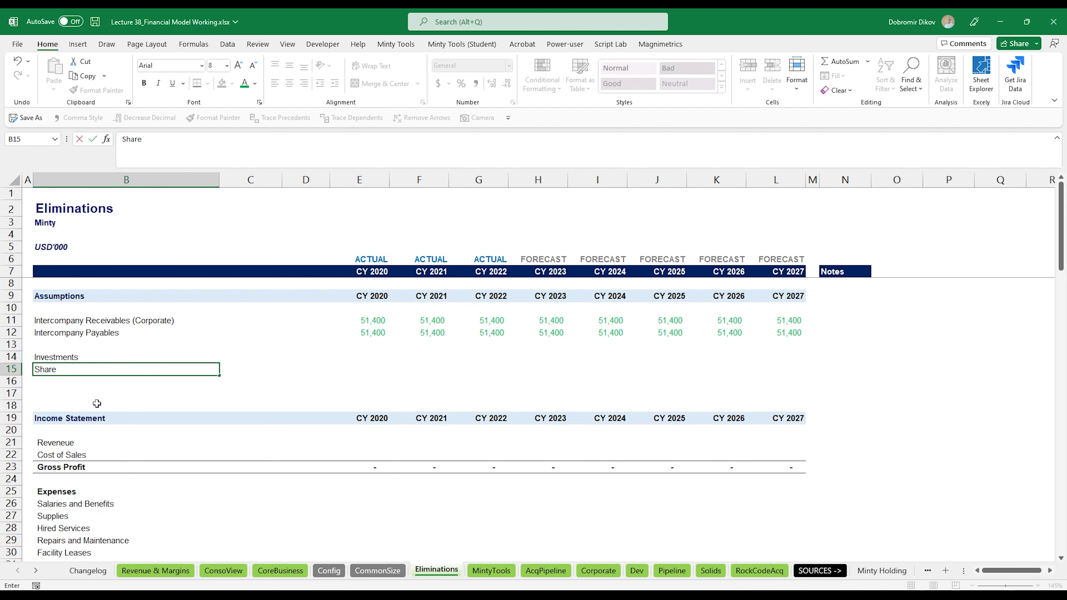
pyautogui.write('Capital (Equity)')
pyautogui.press('Up')
# Select E14 for the Investments formula and examine the Investments rows in the Corporate and RockCodeAcq balance sheets.
pyautogui.press('Right')
pyautogui.press('Right')
pyautogui.press('Right')
pyautogui.press('Right')
pyautogui.press('Left')
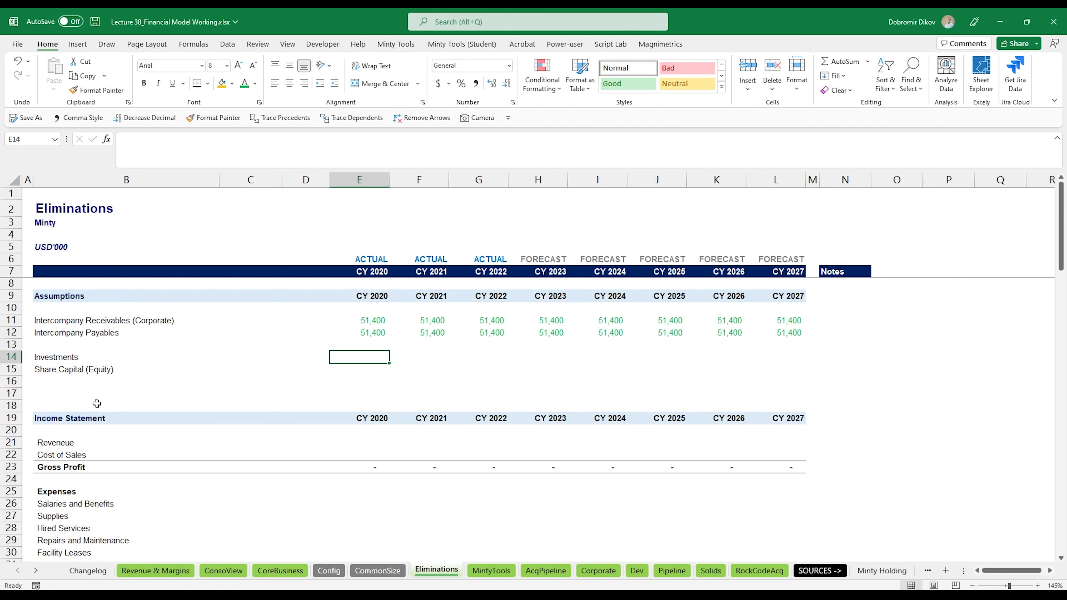
pyautogui.click(495, 574)
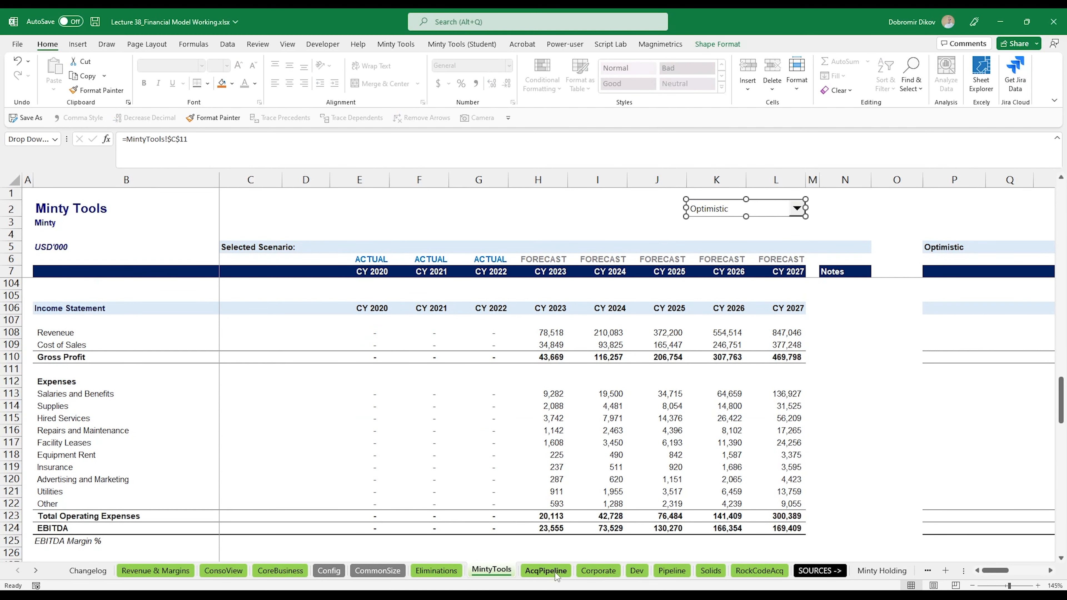
pyautogui.click(586, 572)
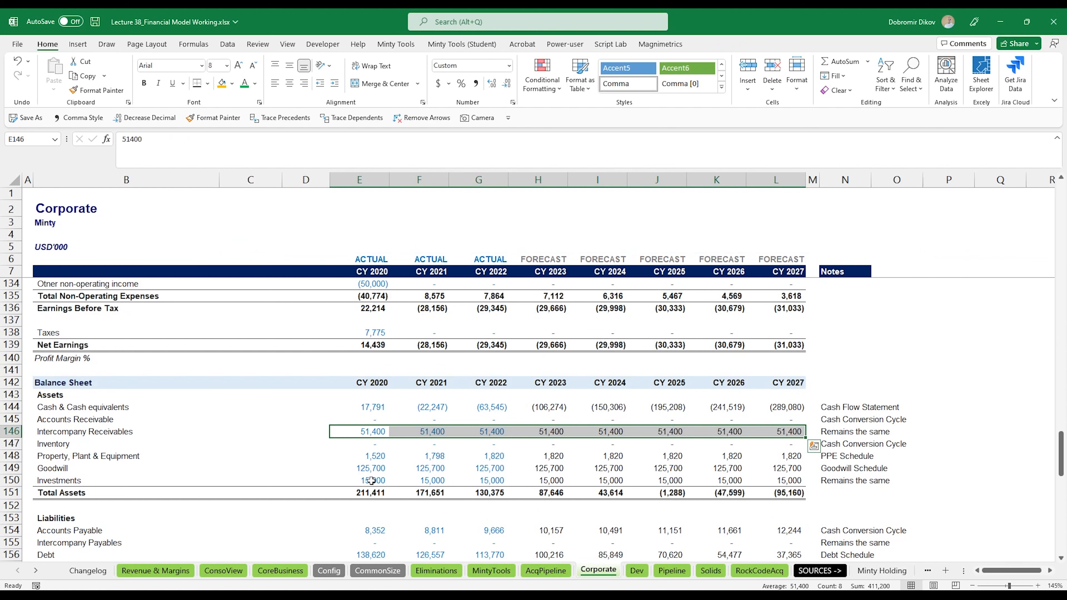
pyautogui.moveTo(371, 481); pyautogui.dragTo(758, 481)
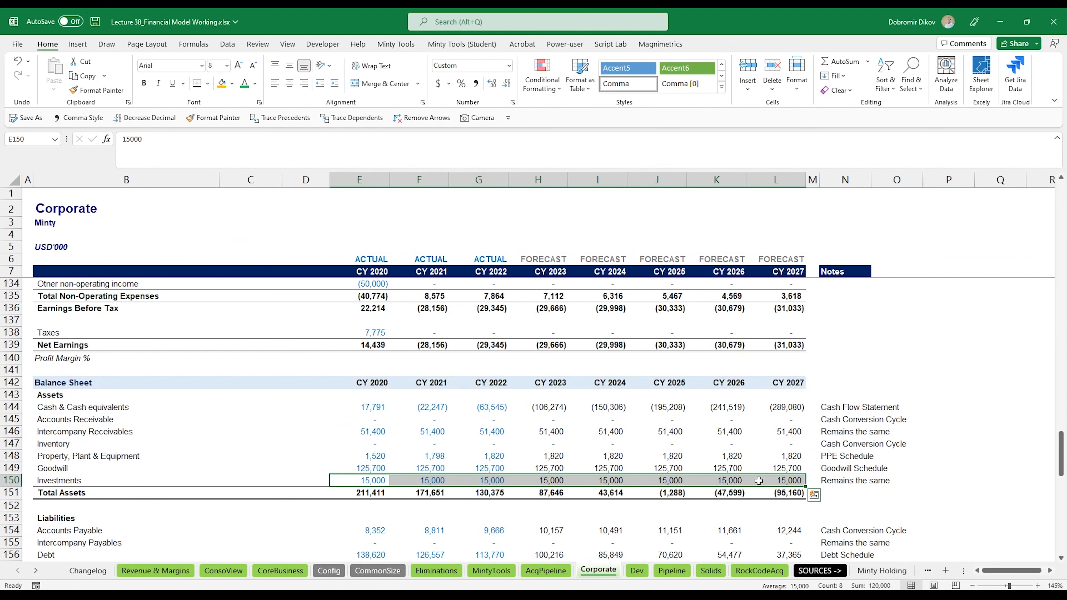
pyautogui.click(739, 572)
pyautogui.scroll(-2, 545, 503)
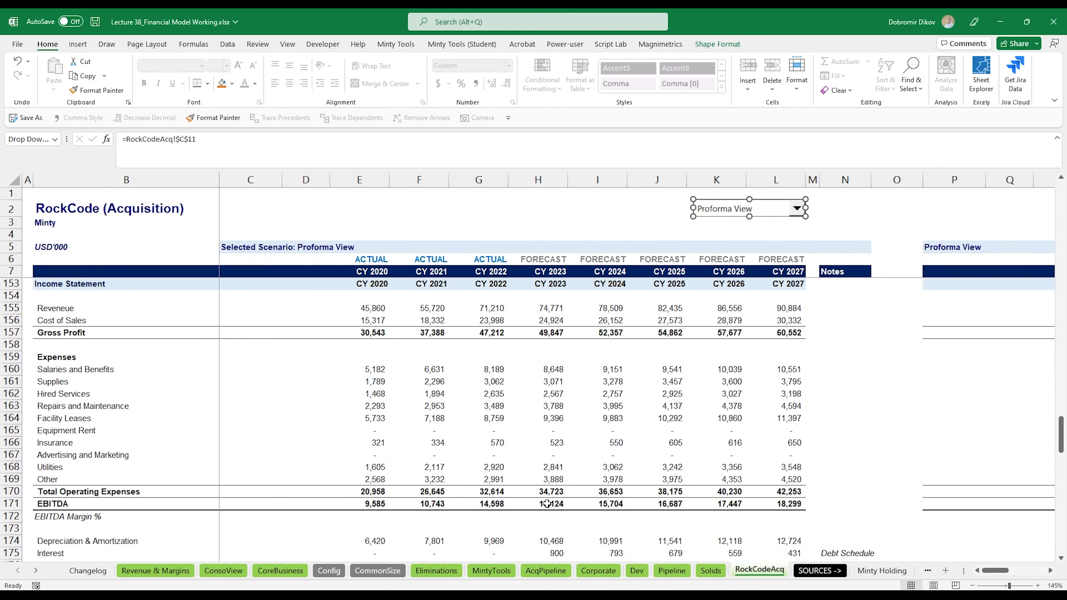
pyautogui.scroll(-11, 546, 503)
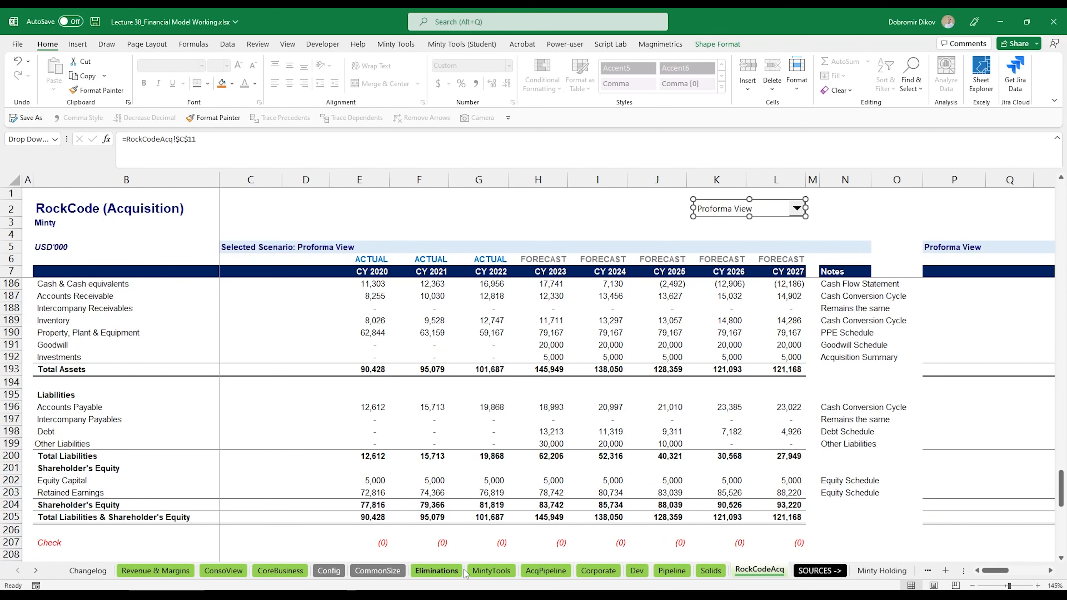
# Start the Investments formula in E14 of Eliminations with =IF(Config!E10="on",Corporate!E150,0)+.
pyautogui.click(437, 572)
pyautogui.write('=')
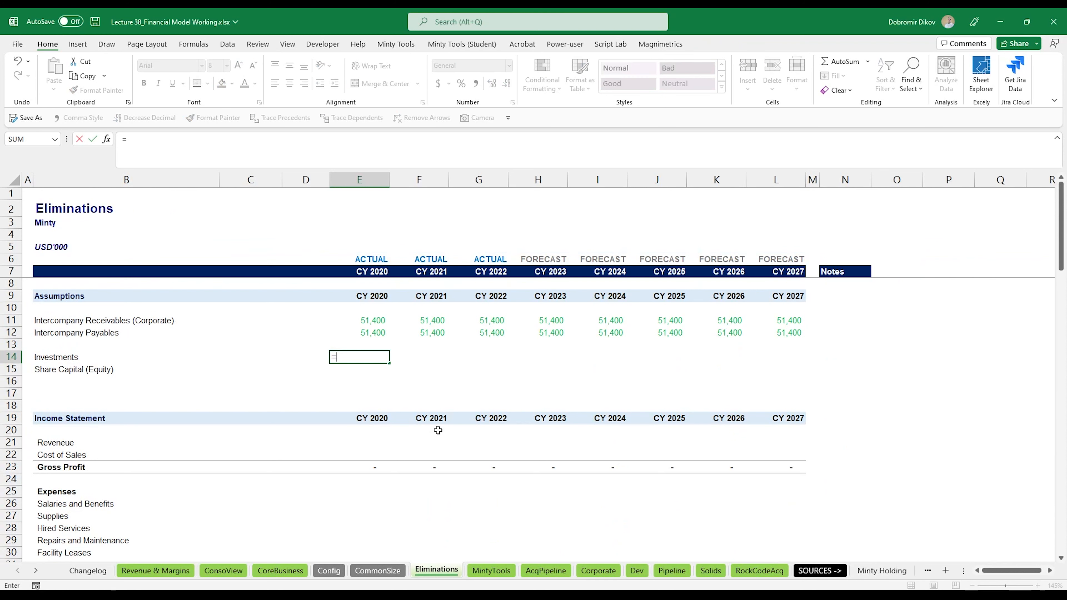
pyautogui.write('IF(')
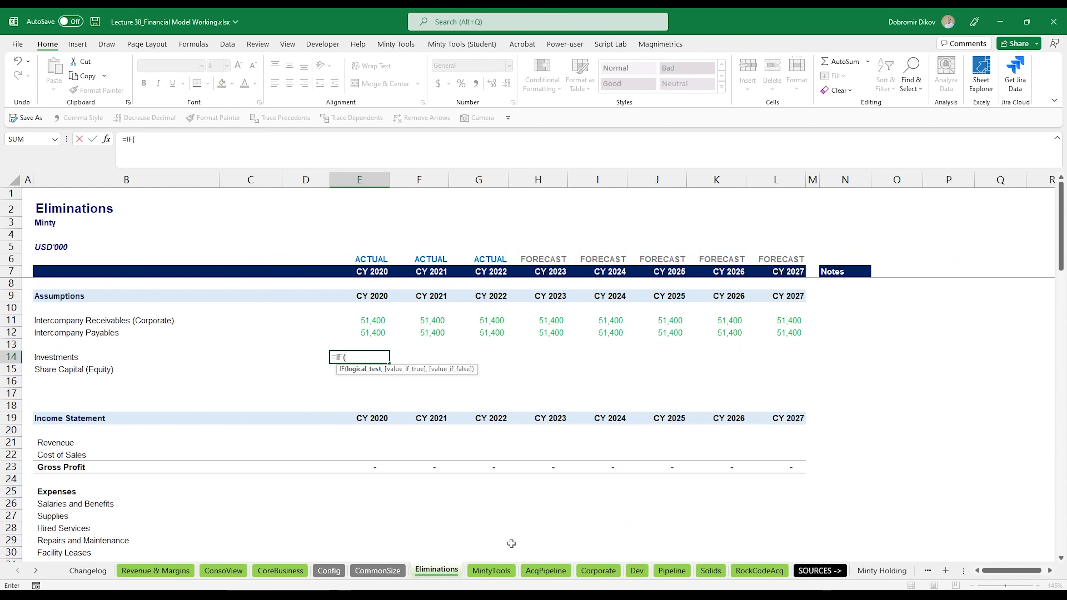
pyautogui.click(329, 571)
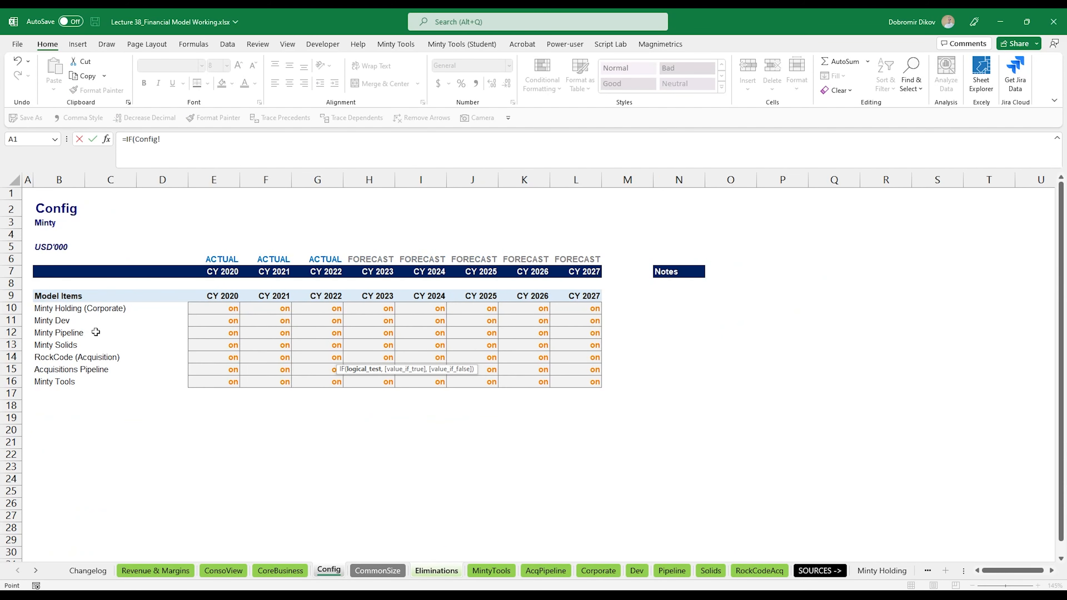
pyautogui.click(213, 307)
pyautogui.write('="on",')
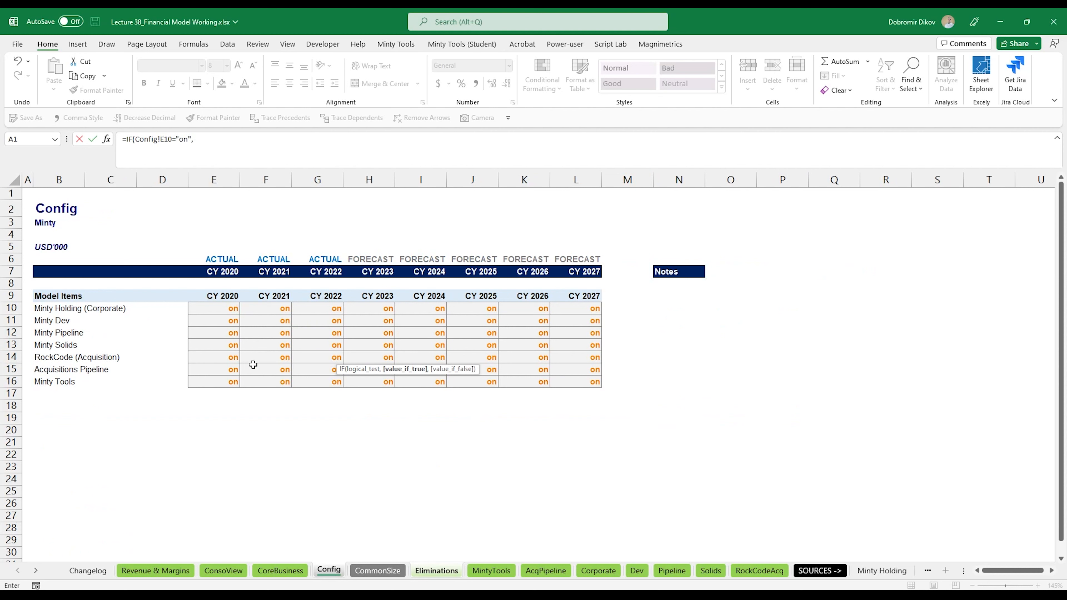
pyautogui.click(598, 571)
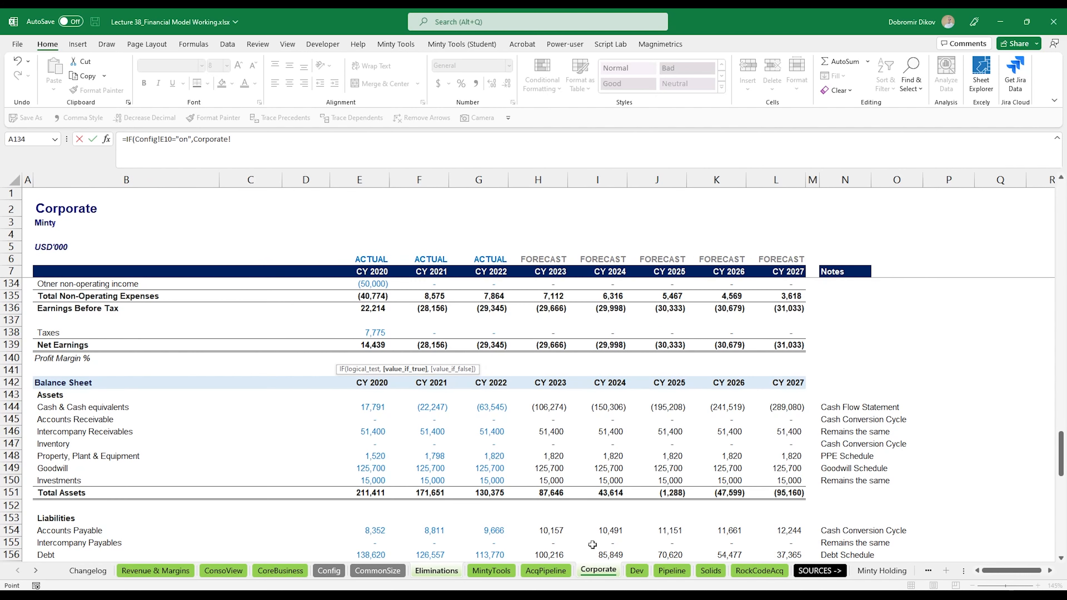
pyautogui.click(374, 476)
pyautogui.write(',0)+')
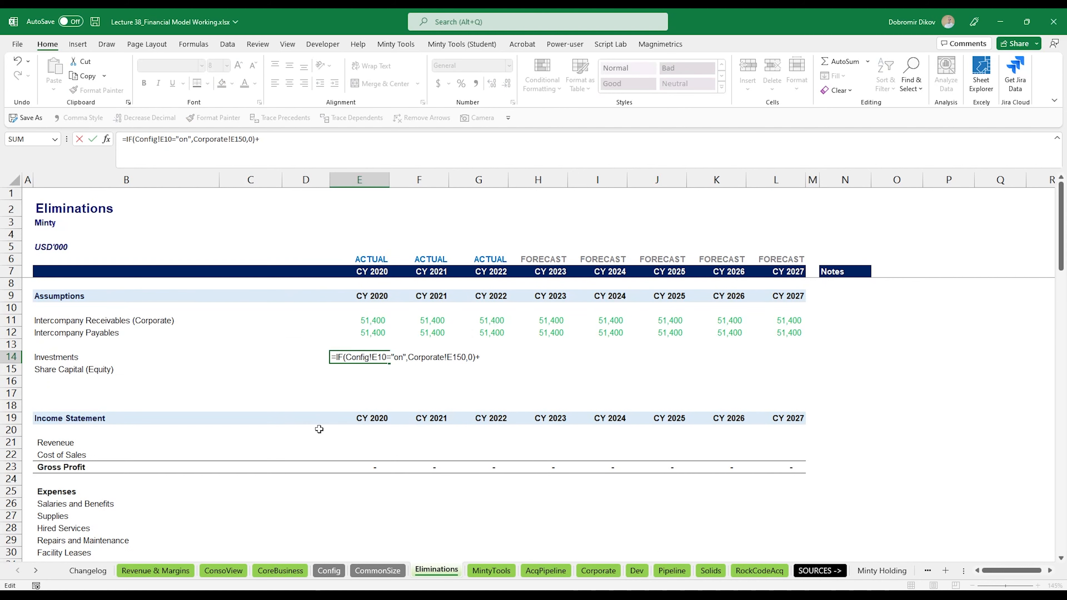
# Complete the E14 formula with IF(Config!E14="on",RockCodeAcq!$E$192,0), using an absolute reference to the RockCodeAcq Investments cell.
pyautogui.write('if(')
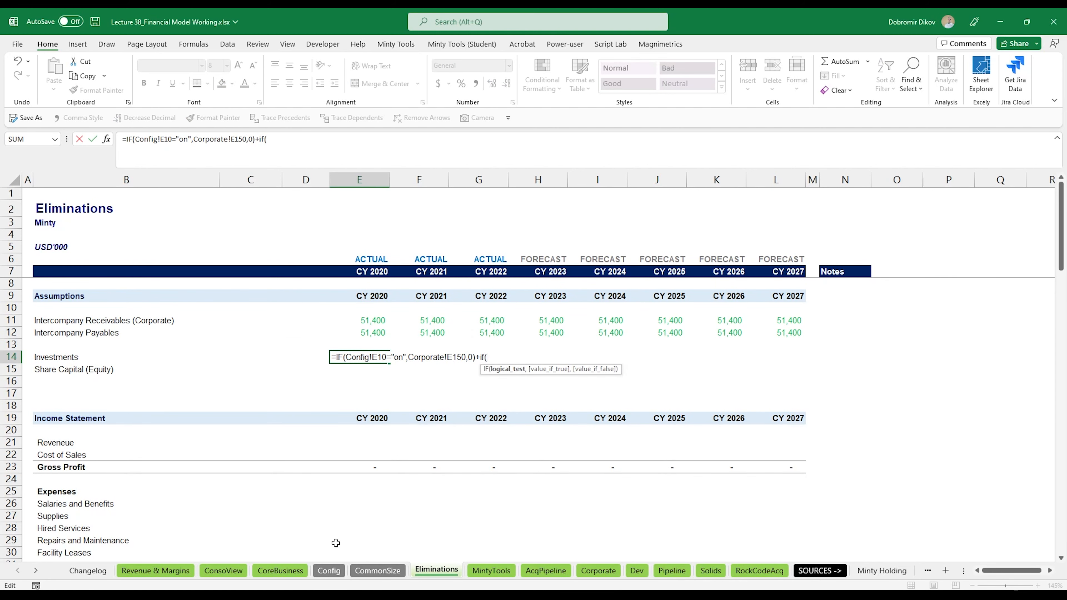
pyautogui.click(329, 570)
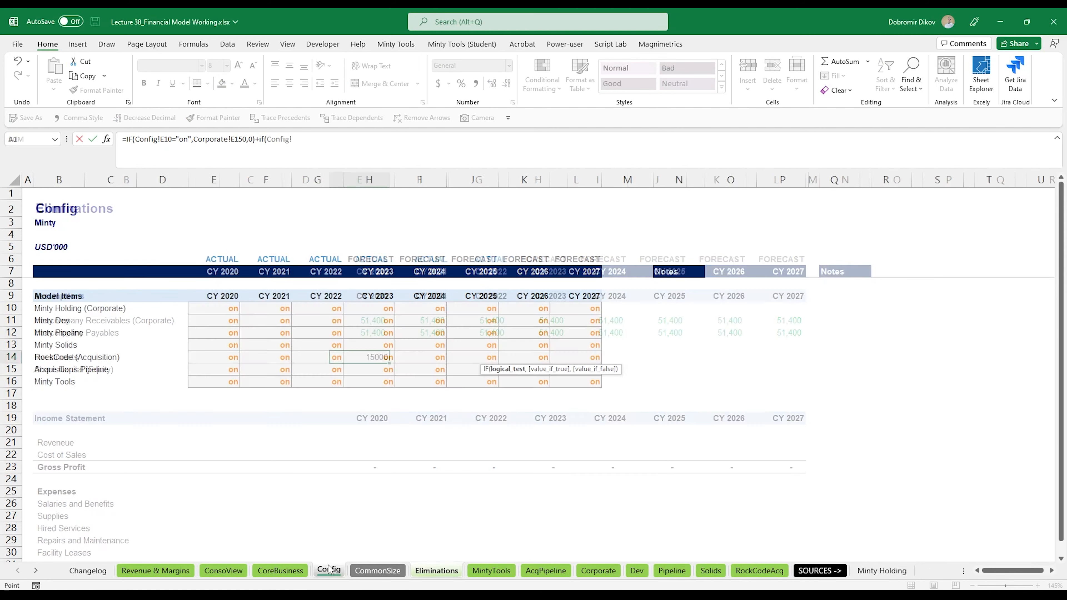
pyautogui.click(210, 367)
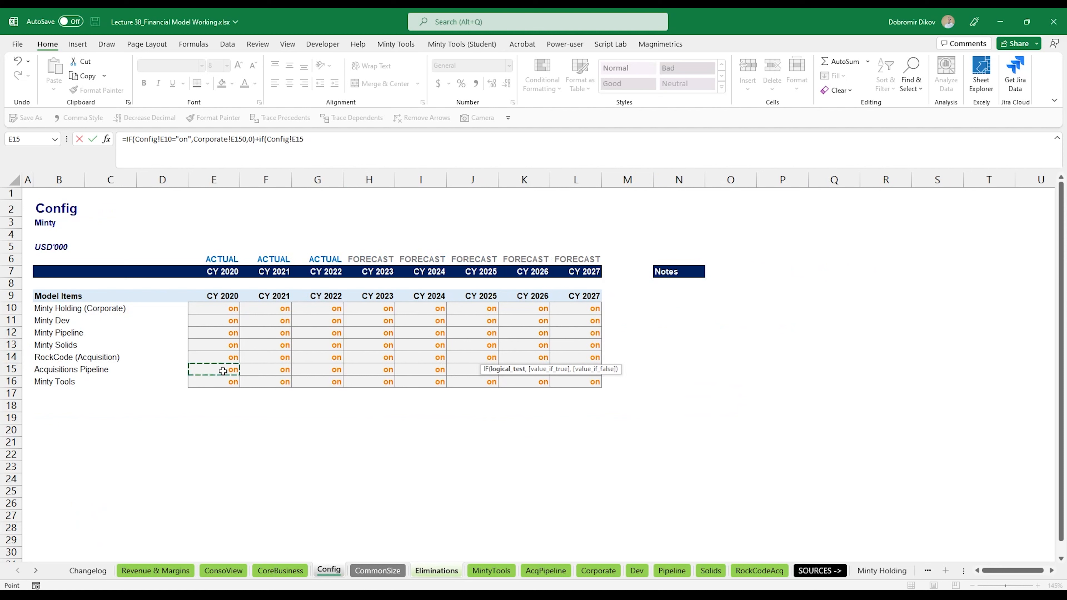
pyautogui.click(206, 356)
pyautogui.write('="on",')
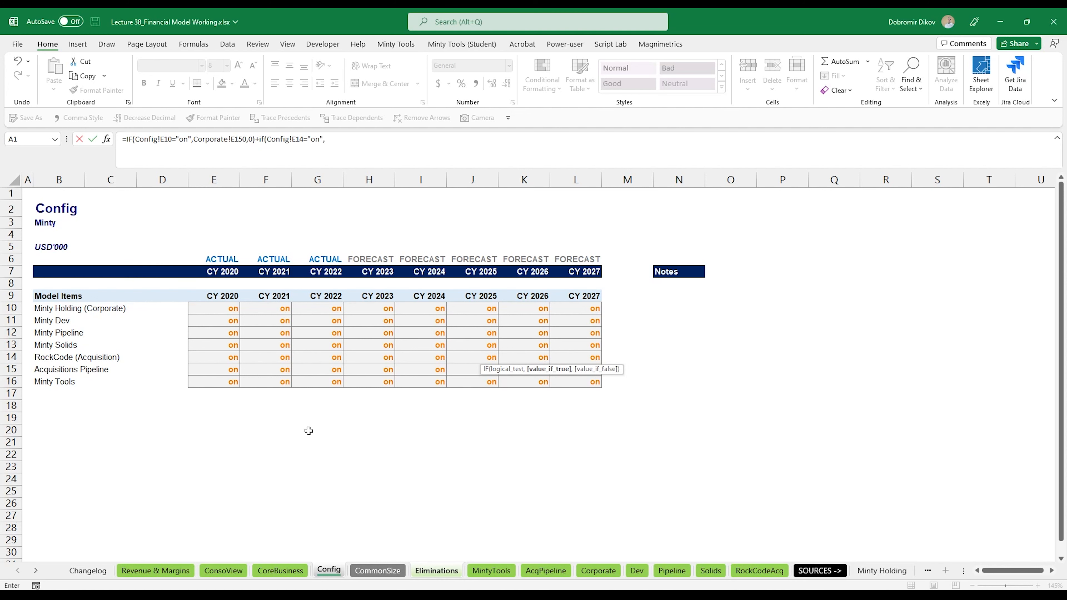
pyautogui.click(759, 570)
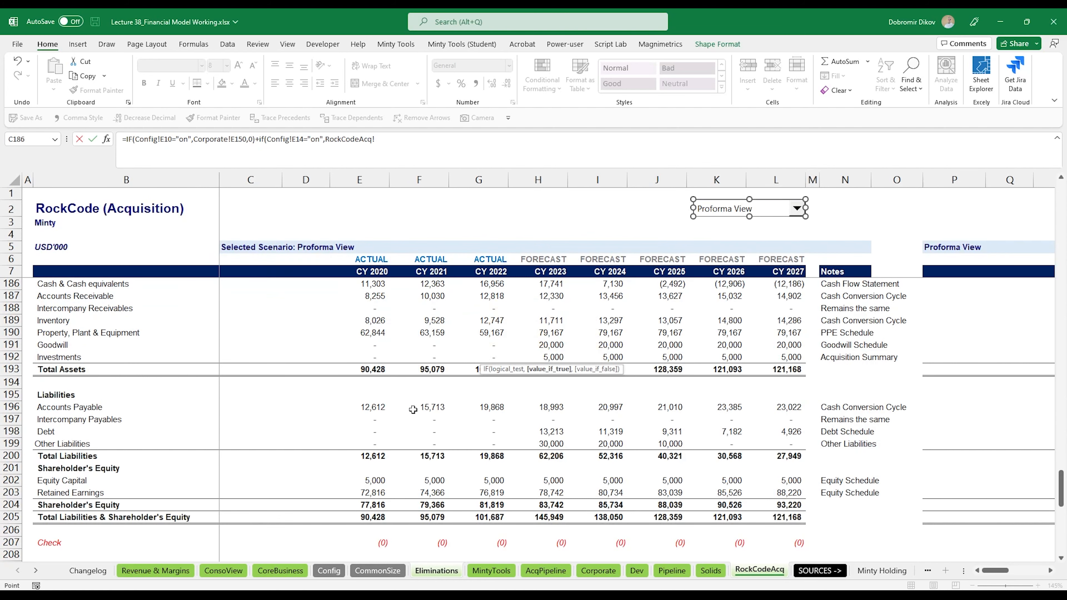
pyautogui.click(379, 351)
pyautogui.press('F4')
pyautogui.write(',0')
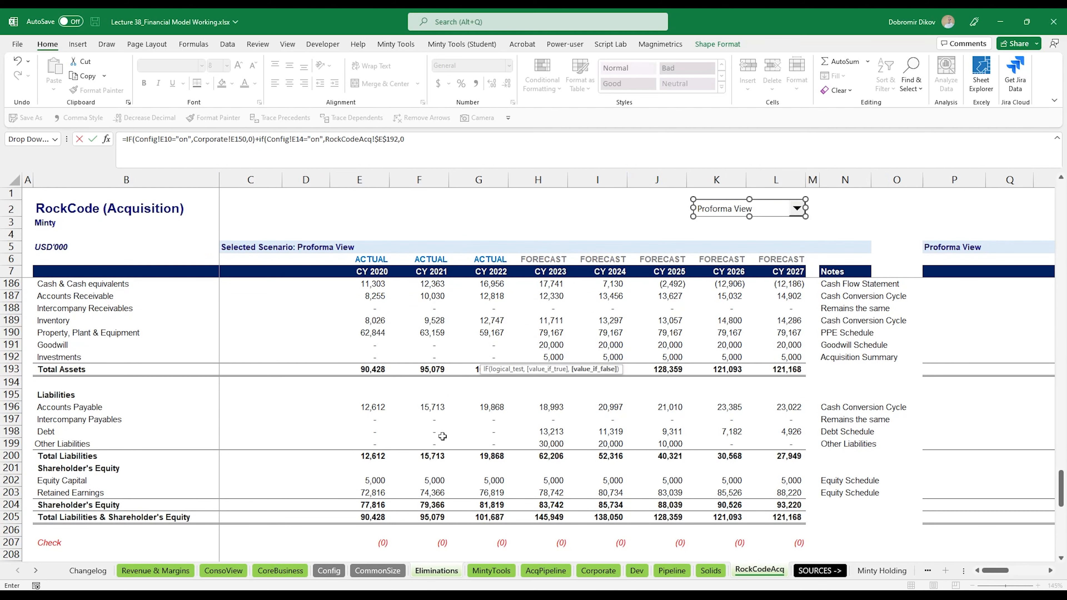
pyautogui.hotkey('ctrl', 'Return')
# Fill the Investments formula from E14 across to L14 and format the range in comma style without decimals.
pyautogui.hotkey('shift', 'Right')
pyautogui.hotkey('shift', 'Right')
pyautogui.hotkey('shift', 'Right')
pyautogui.hotkey('shift', 'Right')
pyautogui.hotkey('shift', 'Right')
pyautogui.hotkey('shift', 'Right')
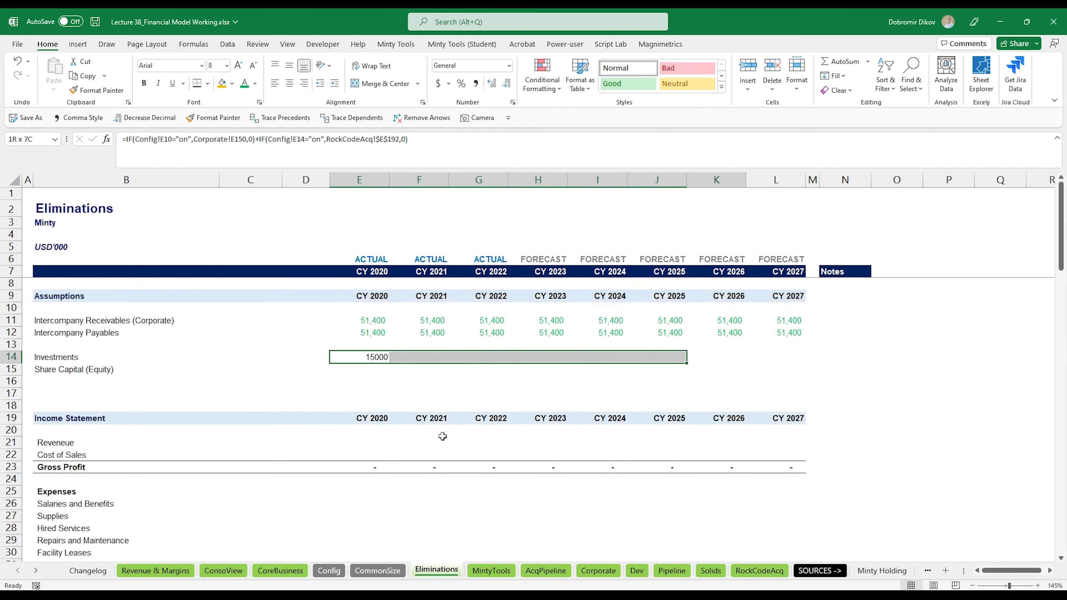
pyautogui.hotkey('shift', 'Right')
pyautogui.hotkey('ctrl', 'r')
pyautogui.hotkey('alt', '2')
pyautogui.hotkey('alt', '3')
pyautogui.hotkey('alt', '3')
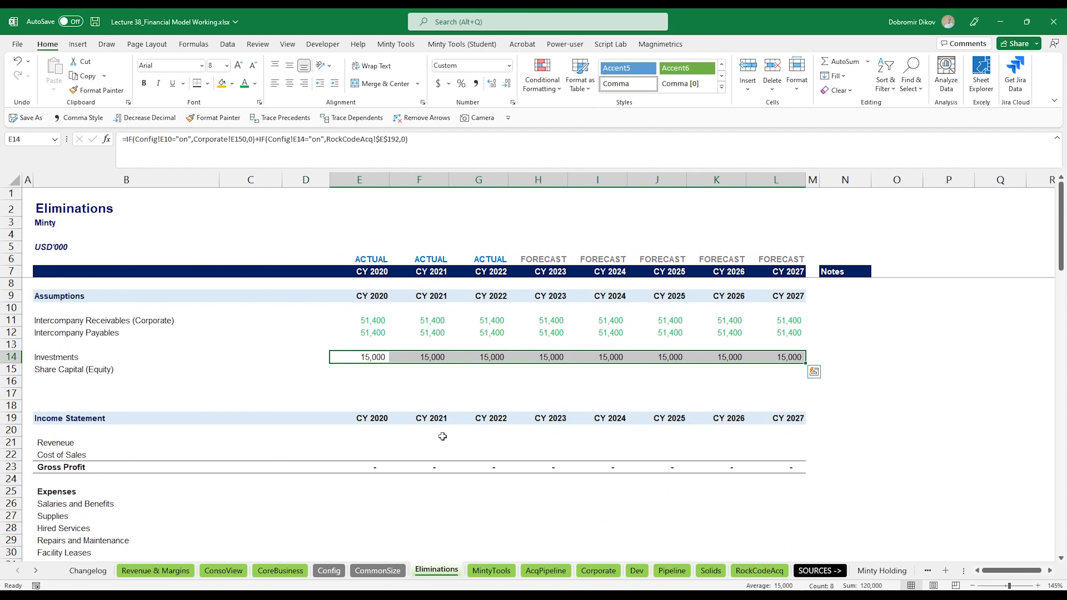
# Delete the Share Capital (Equity) label in B15 and colour the Investments values in E14:L14 green.
pyautogui.press('Down')
pyautogui.press('Left')
pyautogui.press('Left')
pyautogui.press('Left')
pyautogui.press('Left')
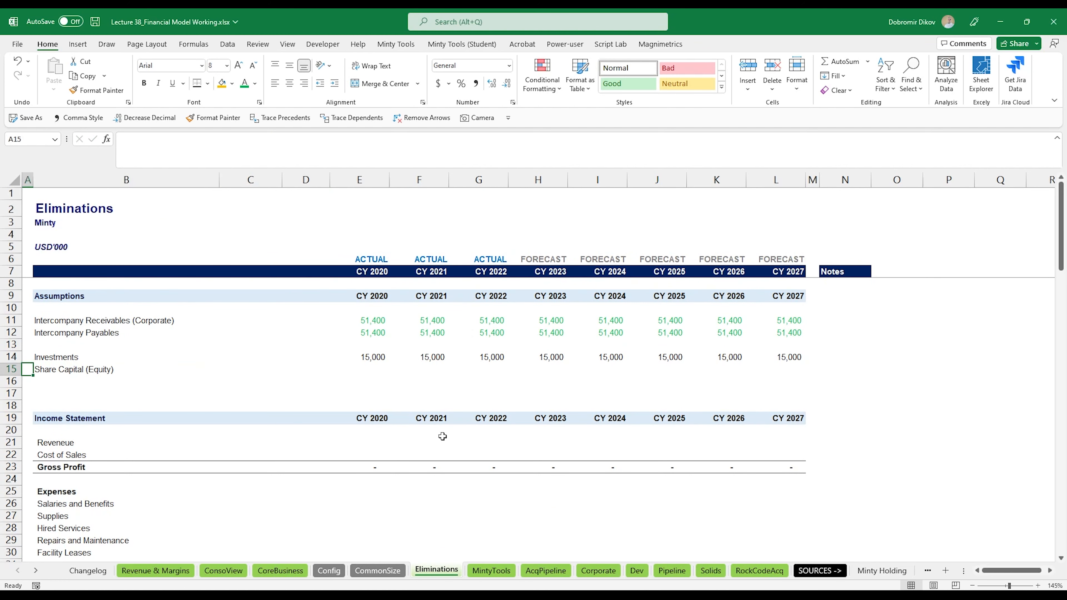
pyautogui.press('Right')
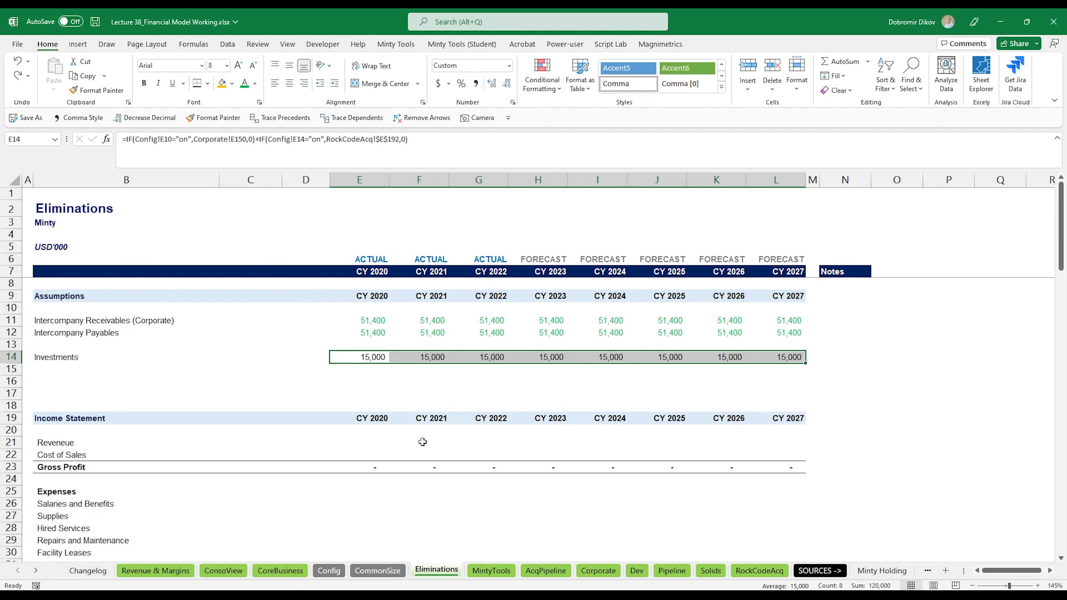
pyautogui.click(244, 85)
# Enter the Investments elimination in balance sheet cell E58 as the negative of E14.
pyautogui.scroll(-11, 422, 409)
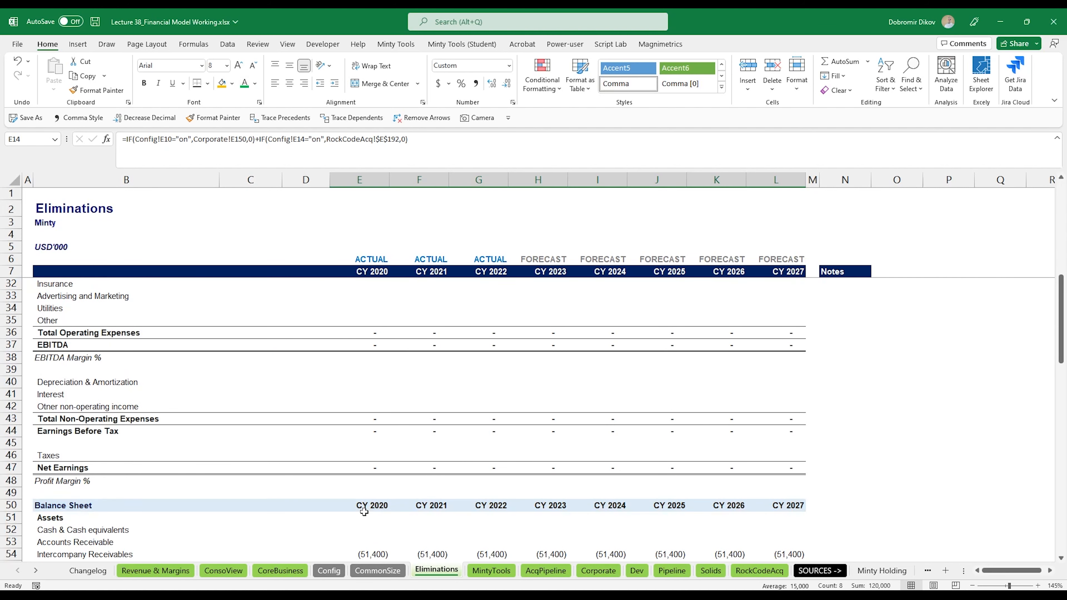
pyautogui.click(376, 489)
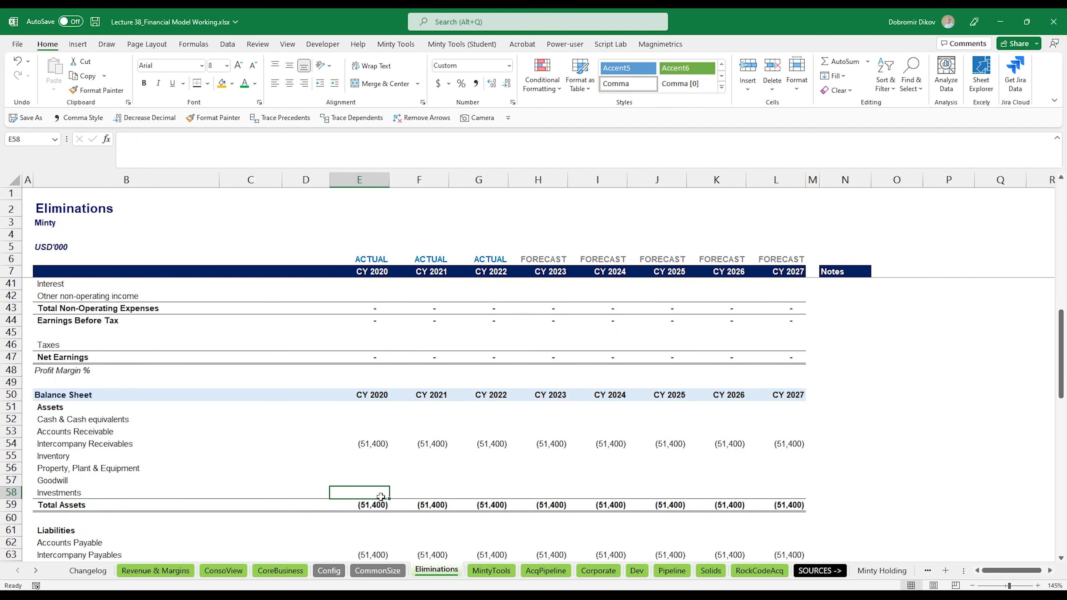
pyautogui.write('-')
pyautogui.scroll(4, 371, 381)
pyautogui.scroll(7, 371, 381)
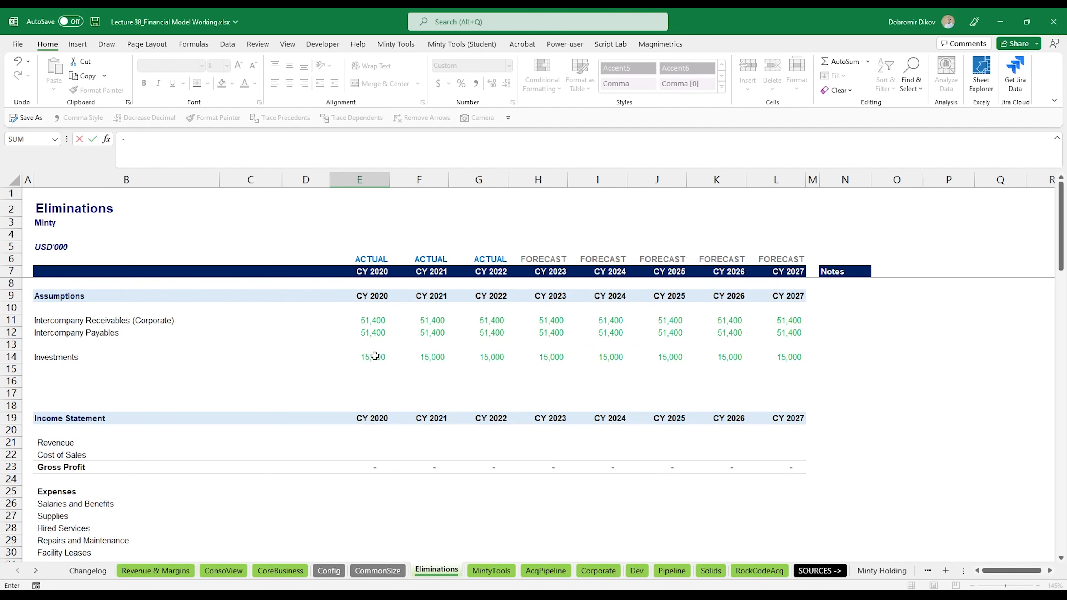
pyautogui.click(373, 361)
pyautogui.press('Return')
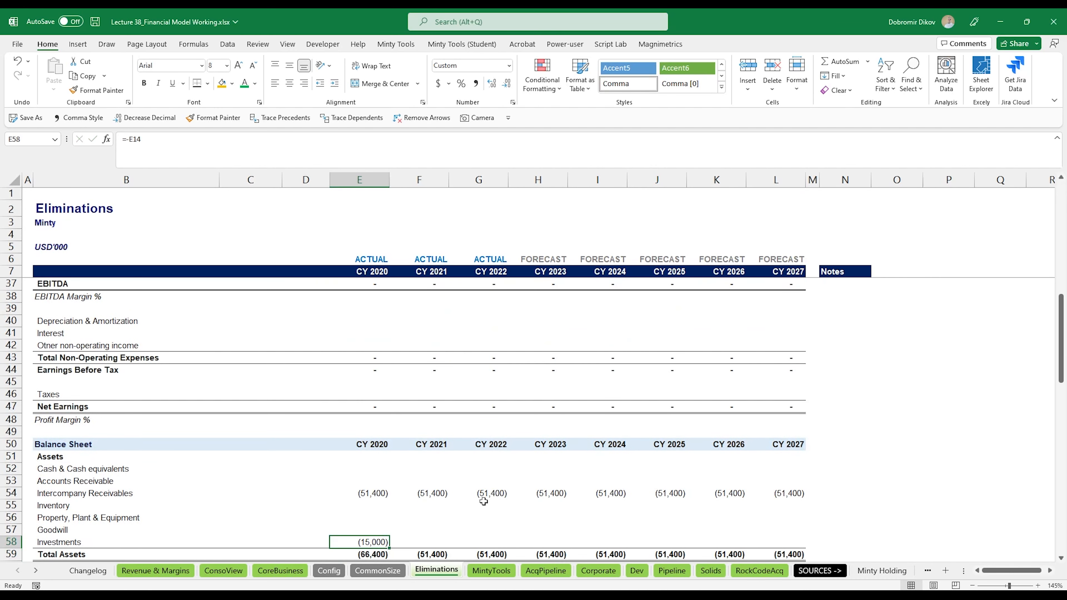
# Fill the Investments elimination from E58 across to L58.
pyautogui.hotkey('shift', 'Right')
pyautogui.hotkey('shift', 'Right')
pyautogui.hotkey('shift', 'Right')
pyautogui.hotkey('shift', 'Right')
pyautogui.hotkey('shift', 'Right')
pyautogui.hotkey('shift', 'Right')
pyautogui.hotkey('shift', 'Right')
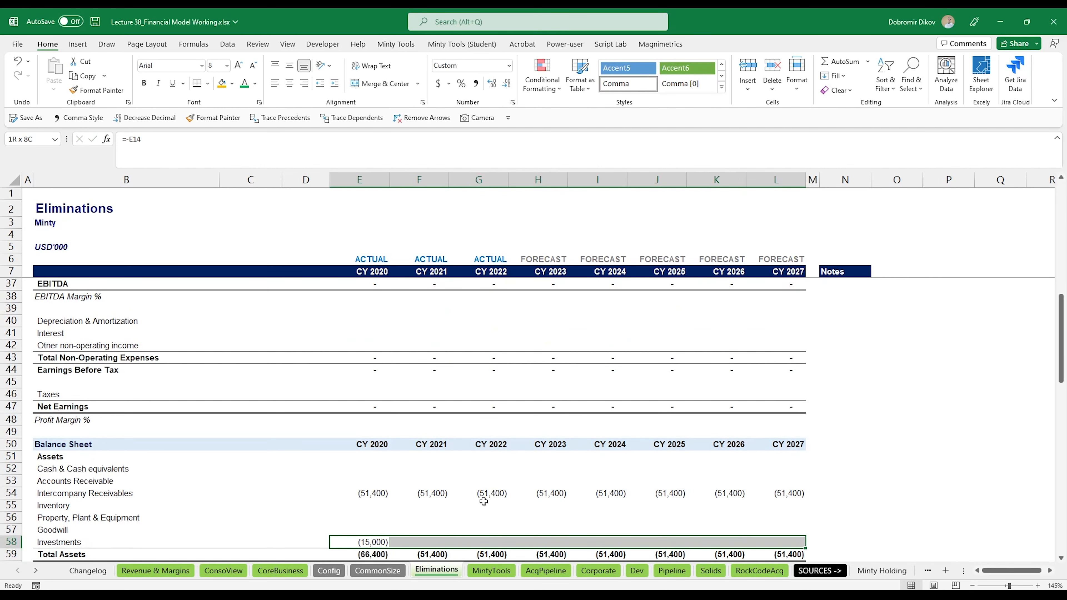
pyautogui.hotkey('ctrl', 'r')
# Enter the Equity Capital elimination in E68 as the negative of the Investments assumption in E14.
pyautogui.scroll(-4, 485, 502)
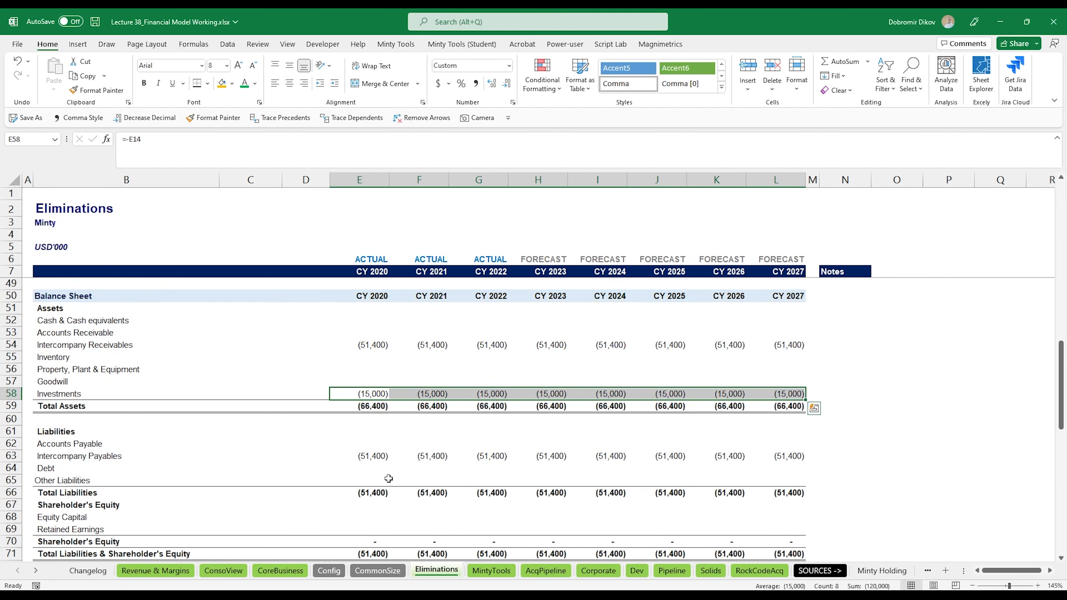
pyautogui.scroll(-1, 377, 479)
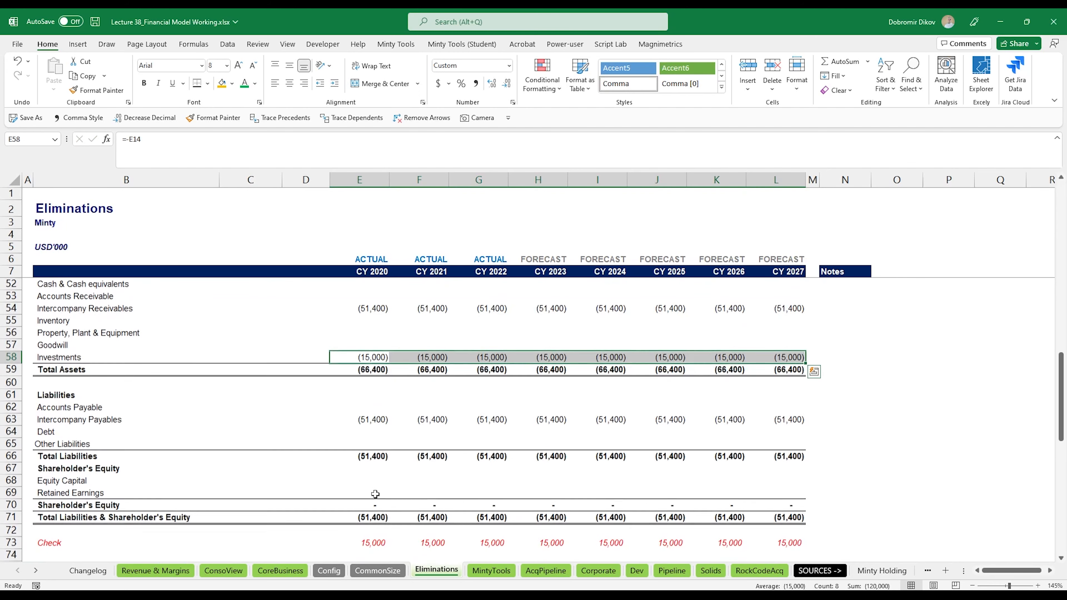
pyautogui.click(378, 480)
pyautogui.write('-')
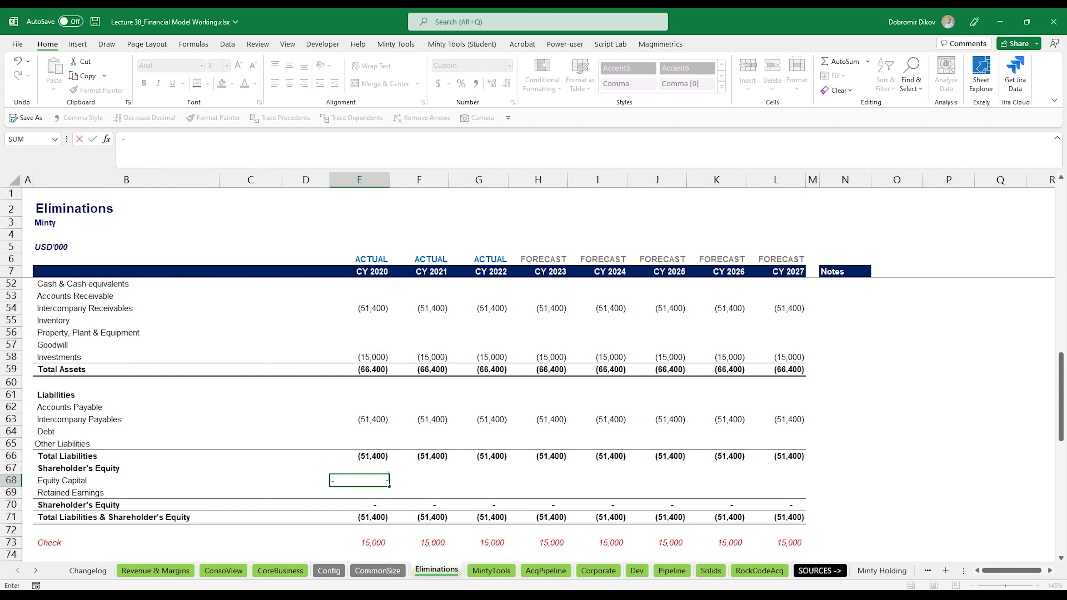
pyautogui.scroll(15, 388, 477)
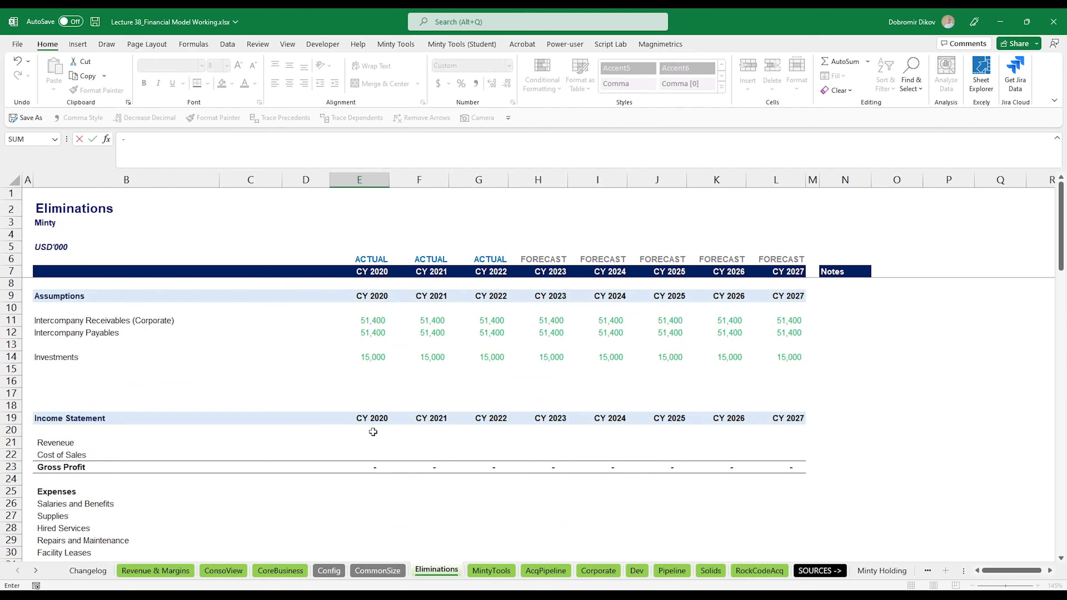
pyautogui.click(372, 358)
pyautogui.hotkey('ctrl', 'Return')
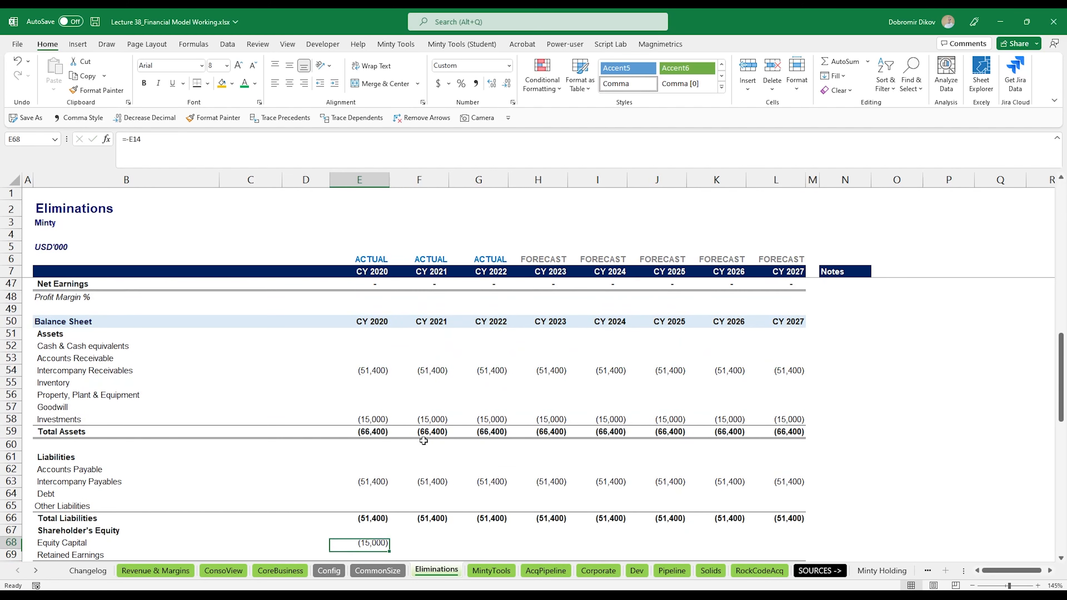
# Fill the Equity Capital elimination from E68 across to L68.
pyautogui.hotkey('shift', 'Right')
pyautogui.hotkey('shift', 'Right')
pyautogui.hotkey('shift', 'Right')
pyautogui.hotkey('shift', 'Right')
pyautogui.hotkey('shift', 'Right')
pyautogui.hotkey('shift', 'Right')
pyautogui.hotkey('shift', 'Right')
pyautogui.hotkey('ctrl', 'r')
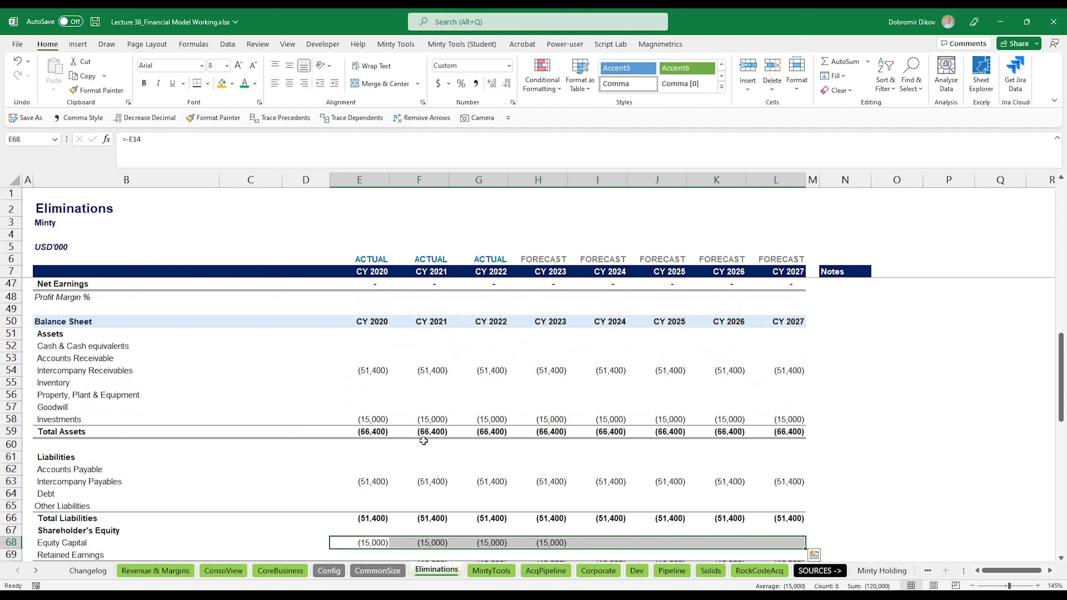
# Check the Investments assumption values and formulas across row 14 for the actual and forecast years.
pyautogui.click(596, 533)
pyautogui.scroll(13, 596, 533)
pyautogui.click(429, 358)
pyautogui.click(541, 367)
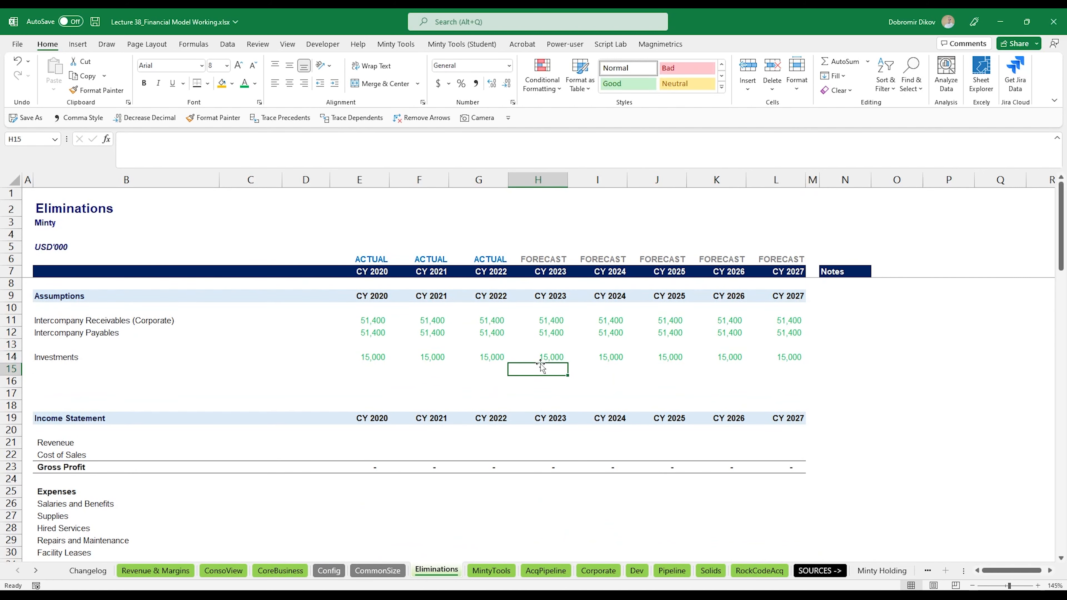
pyautogui.click(374, 356)
pyautogui.moveTo(460, 357); pyautogui.dragTo(646, 358)
pyautogui.click(589, 358)
pyautogui.click(380, 357)
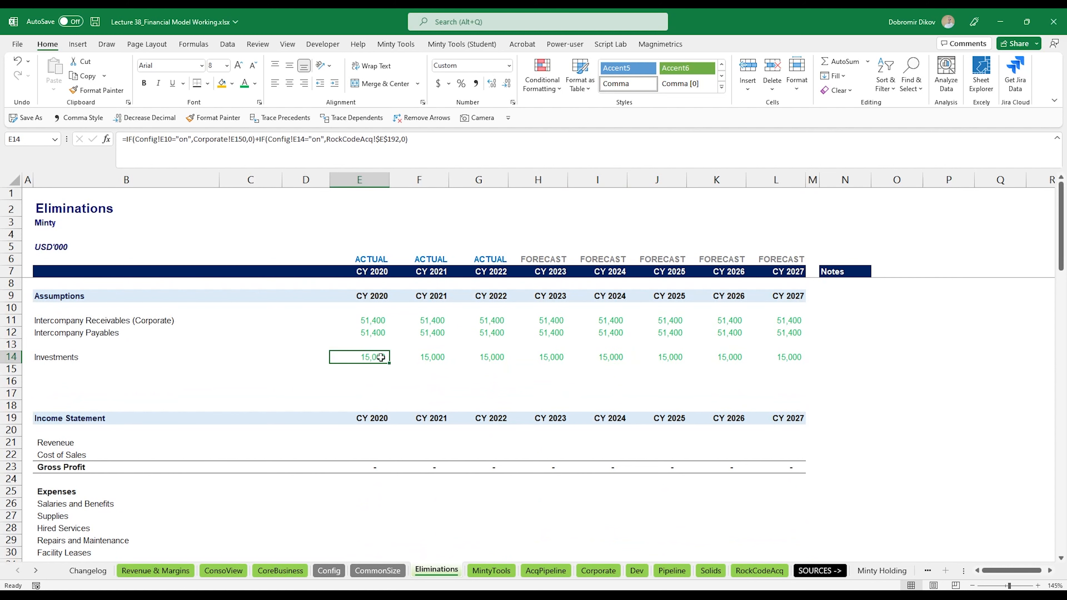
# Change the RockCodeAcq reference in E14 to the relative E192 and copy the corrected formula across to L14.
pyautogui.click(379, 142)
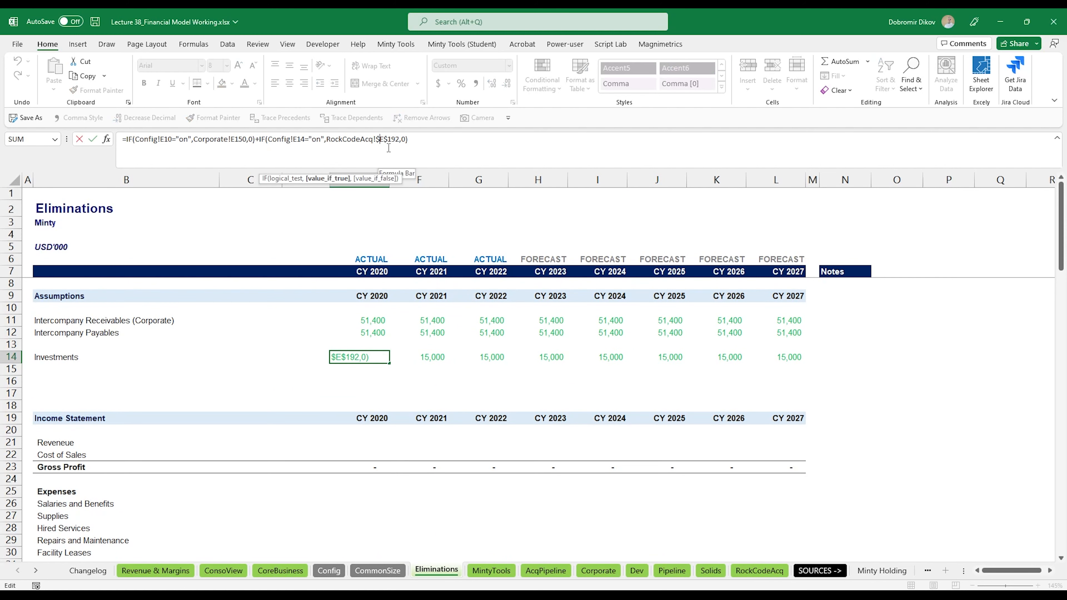
pyautogui.press('BackSpace')
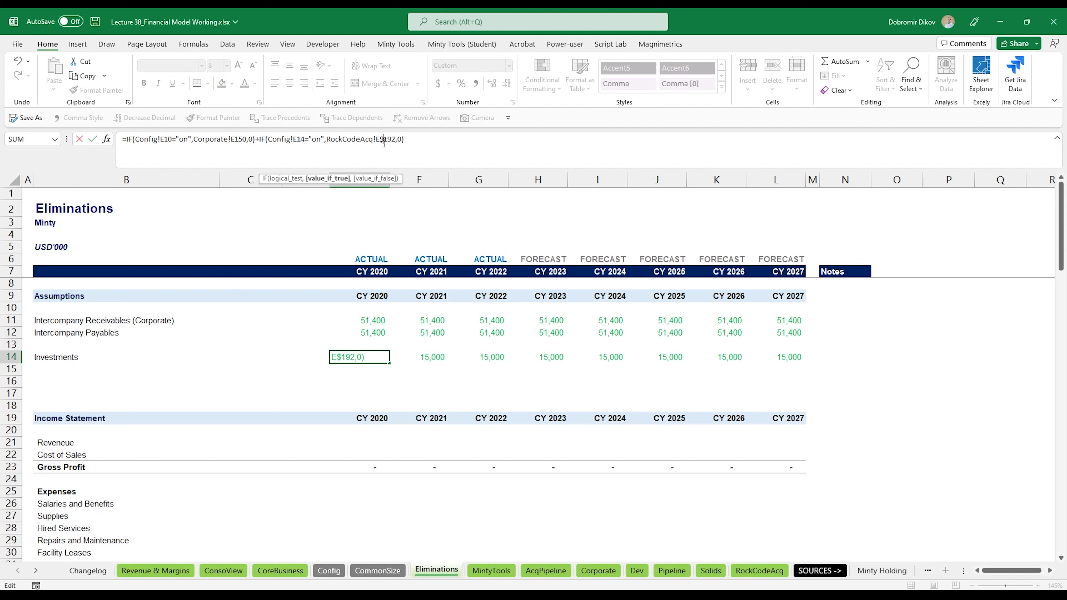
pyautogui.press('BackSpace')
pyautogui.hotkey('ctrl', 'Return')
pyautogui.hotkey('ctrl', 'c')
pyautogui.hotkey('ctrl', 'shift', 'Right')
pyautogui.hotkey('ctrl', 'v')
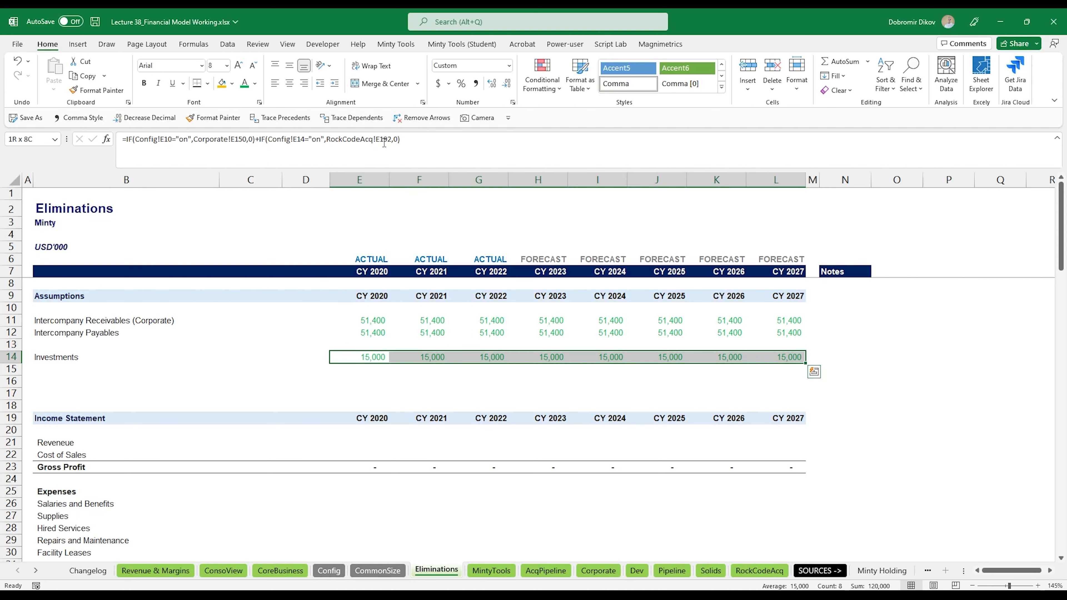
# Examine the corrected Investments formulas along row 14 and the Investments eliminations in the balance sheet.
pyautogui.press('Left')
pyautogui.press('Right')
pyautogui.press('Right')
pyautogui.press('Right')
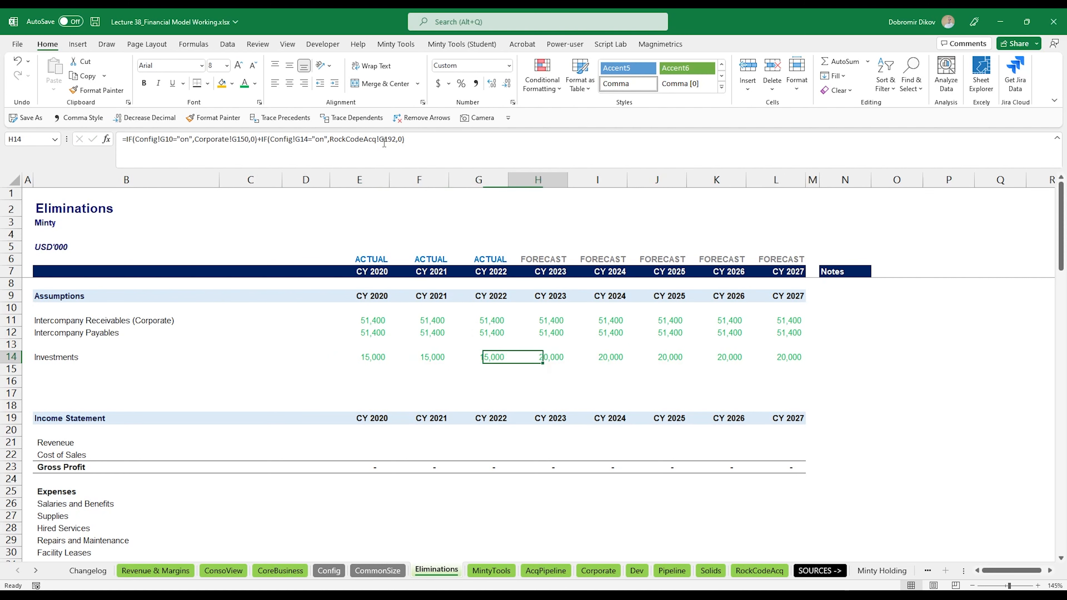
pyautogui.press('Right')
pyautogui.scroll(-15, 578, 397)
pyautogui.scroll(4, 420, 491)
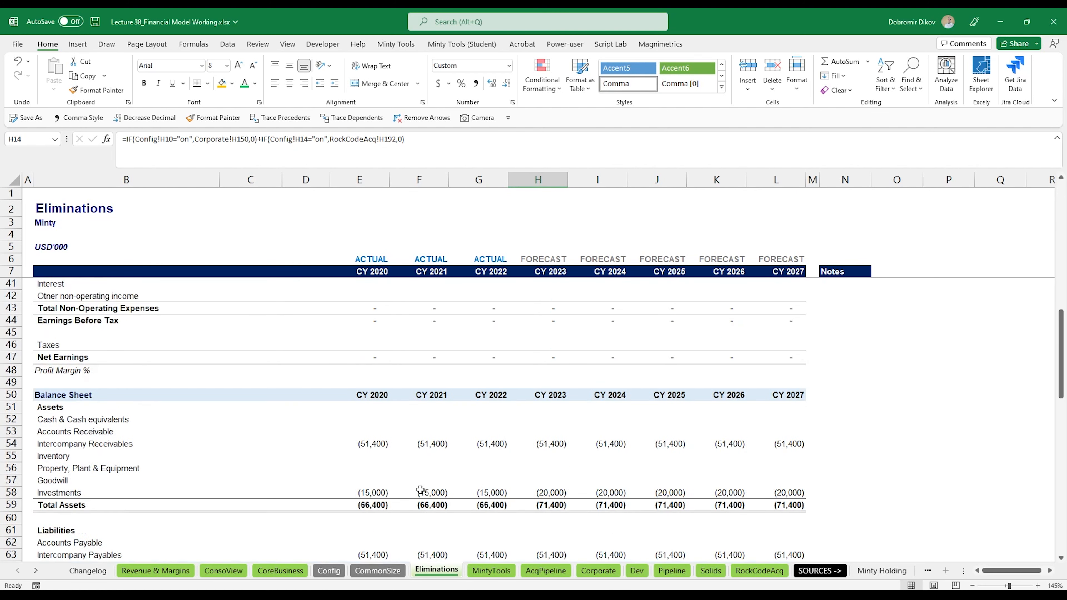
pyautogui.scroll(11, 420, 491)
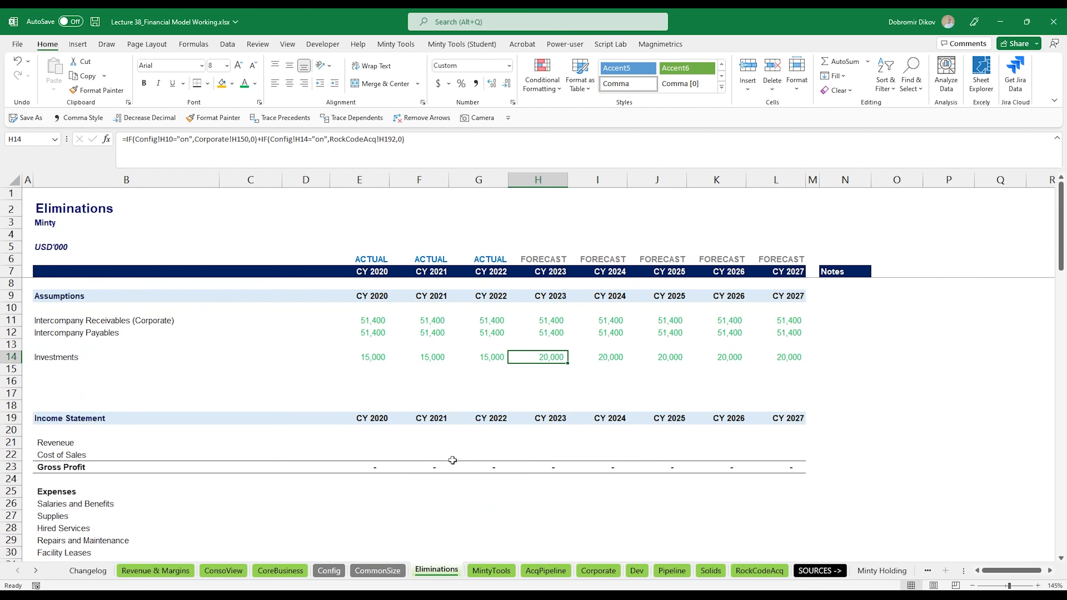
# Review the Eliminations sheet's balance sheet, check row and cash flow statement for all years.
pyautogui.scroll(-20, 452, 459)
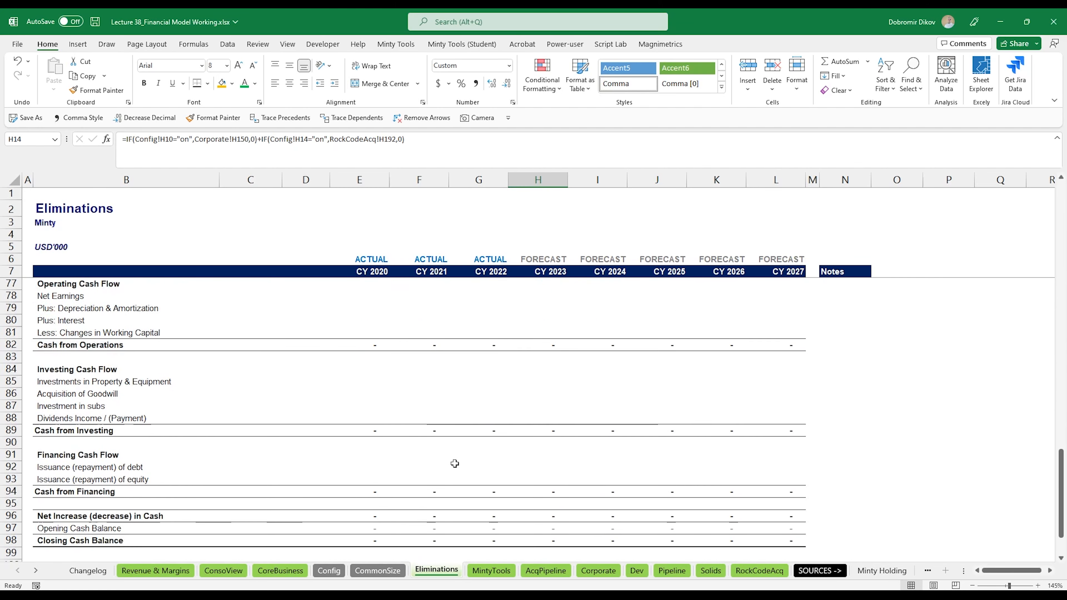
pyautogui.scroll(-3, 454, 463)
pyautogui.scroll(11, 369, 483)
pyautogui.scroll(-2, 369, 483)
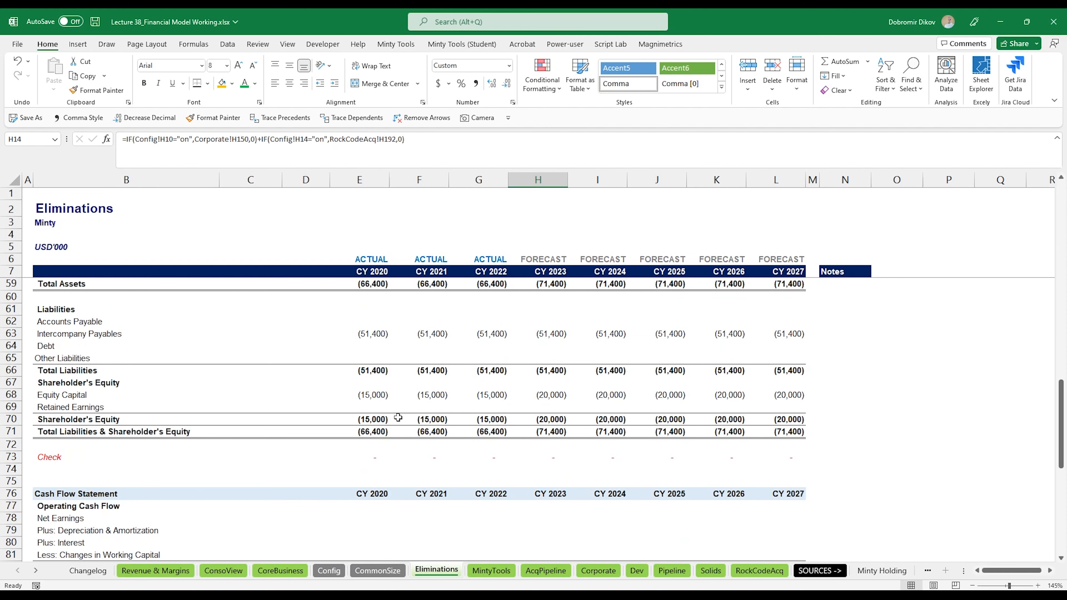
pyautogui.scroll(2, 391, 453)
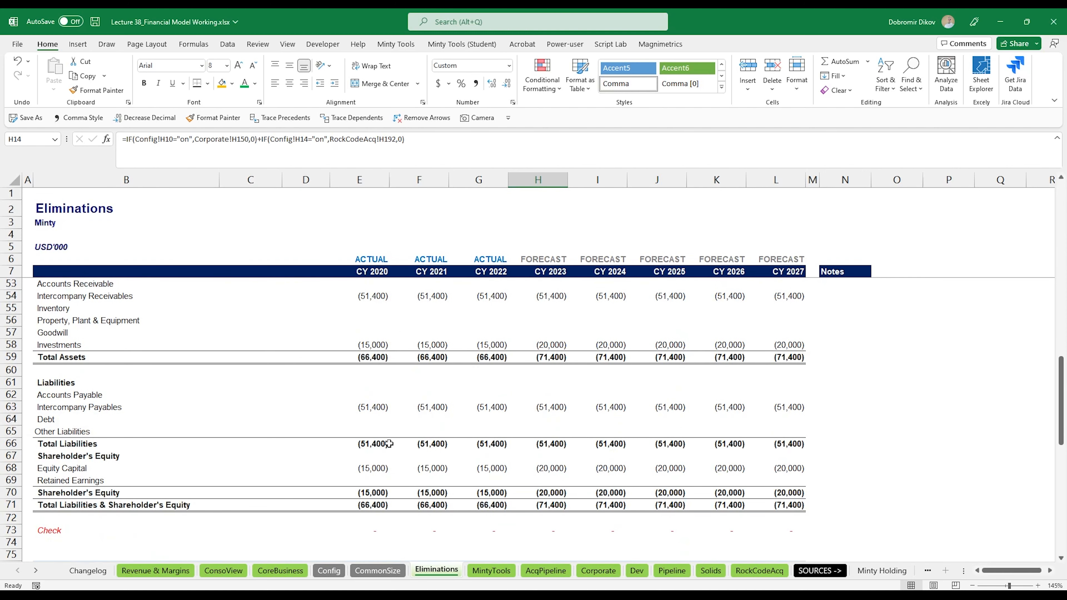
pyautogui.scroll(1, 389, 444)
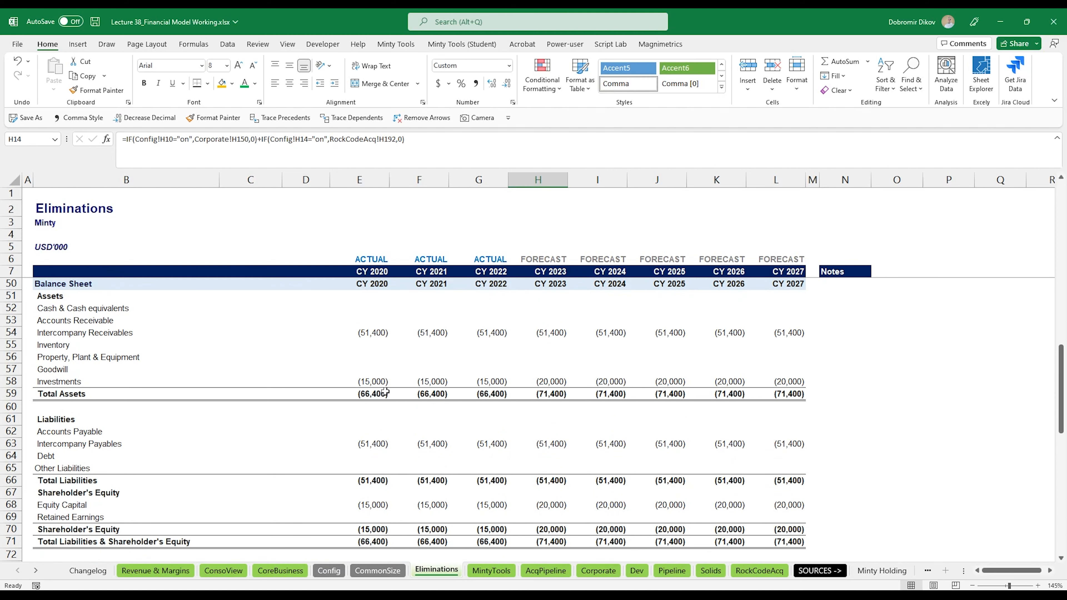
pyautogui.scroll(-2, 385, 393)
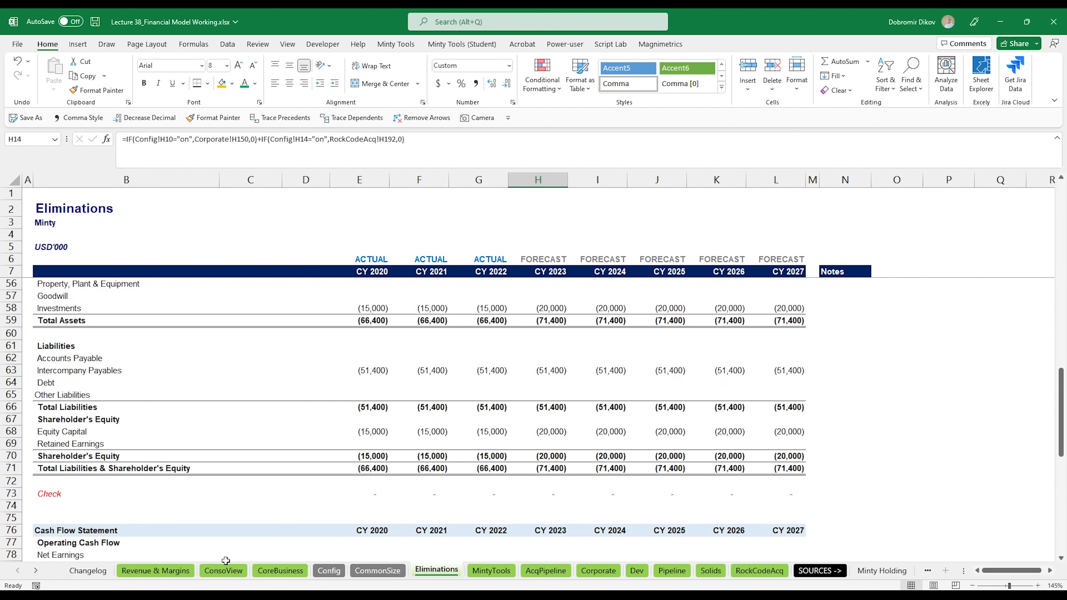
# Add an "Eliminations" model item in B17 of the Config sheet, below Minty Tools.
pyautogui.click(328, 570)
pyautogui.click(55, 393)
pyautogui.write('Elimi')
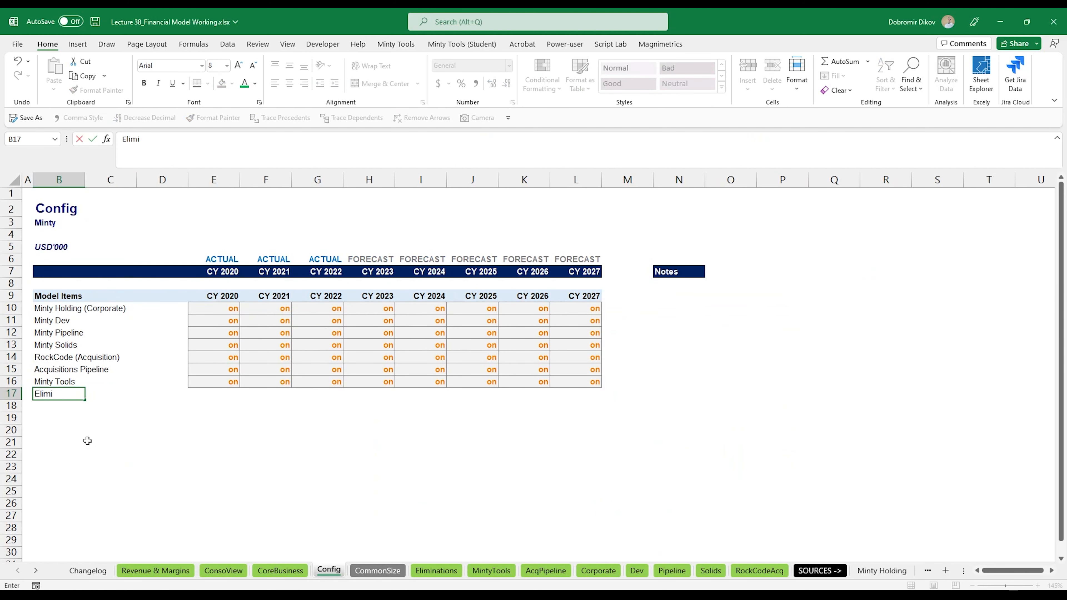
pyautogui.press('Return')
# Copy the Minty Tools "on" switches from E16:L16 to the Eliminations row in E17:L17.
pyautogui.press('Up')
pyautogui.press('Up')
pyautogui.press('Right')
pyautogui.press('Right')
pyautogui.press('Right')
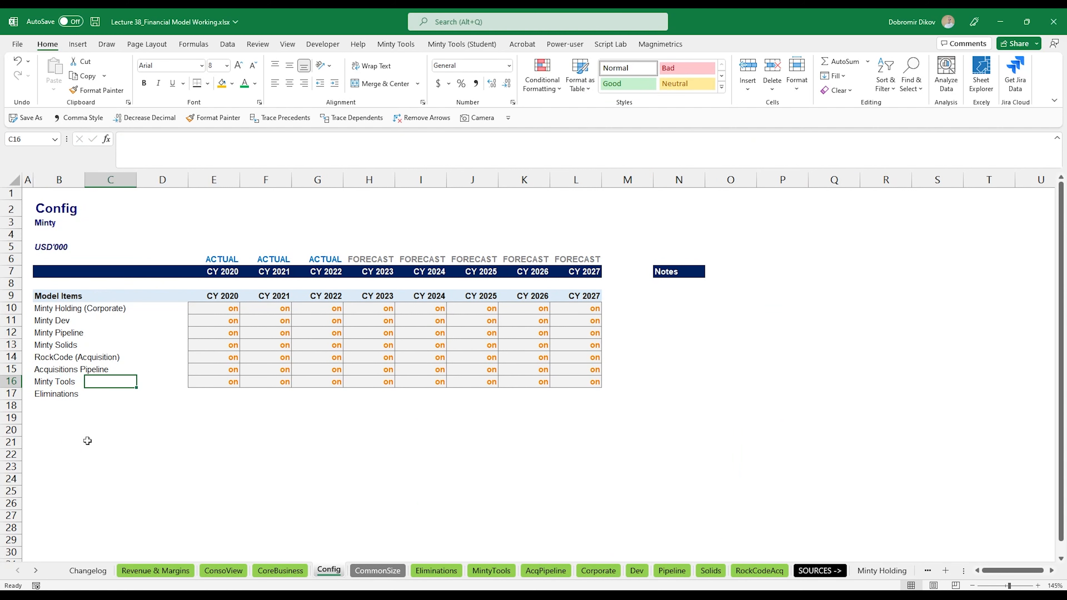
pyautogui.hotkey('ctrl', 'shift', 'Right')
pyautogui.hotkey('ctrl', 'c')
pyautogui.press('Down')
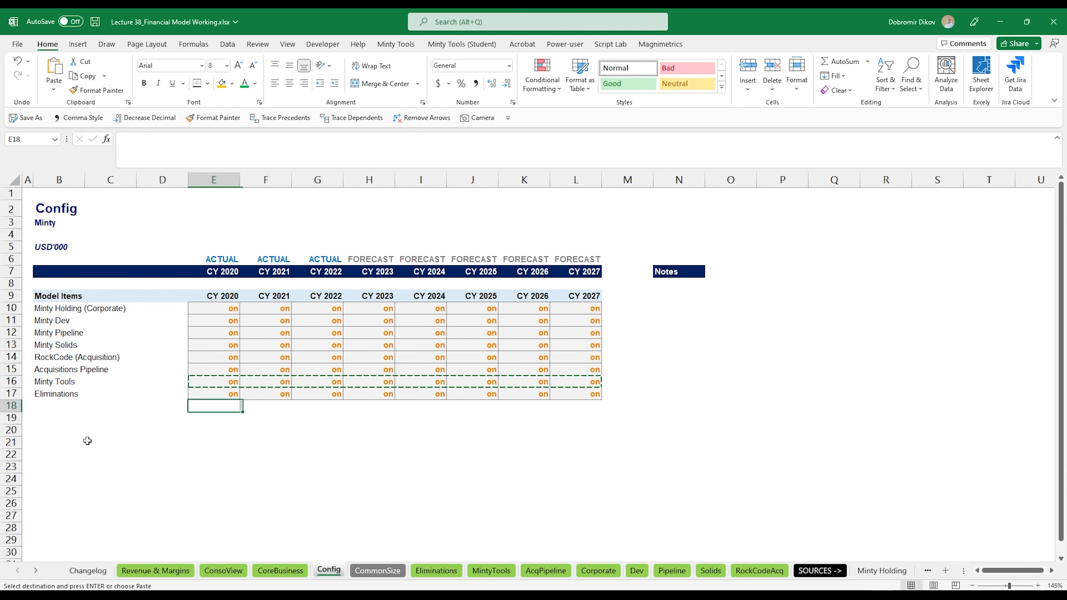
pyautogui.press('Return')
# Extend the ConsoView revenue formula in E11 with an added IF term testing Config!E$17="on".
pyautogui.click(223, 570)
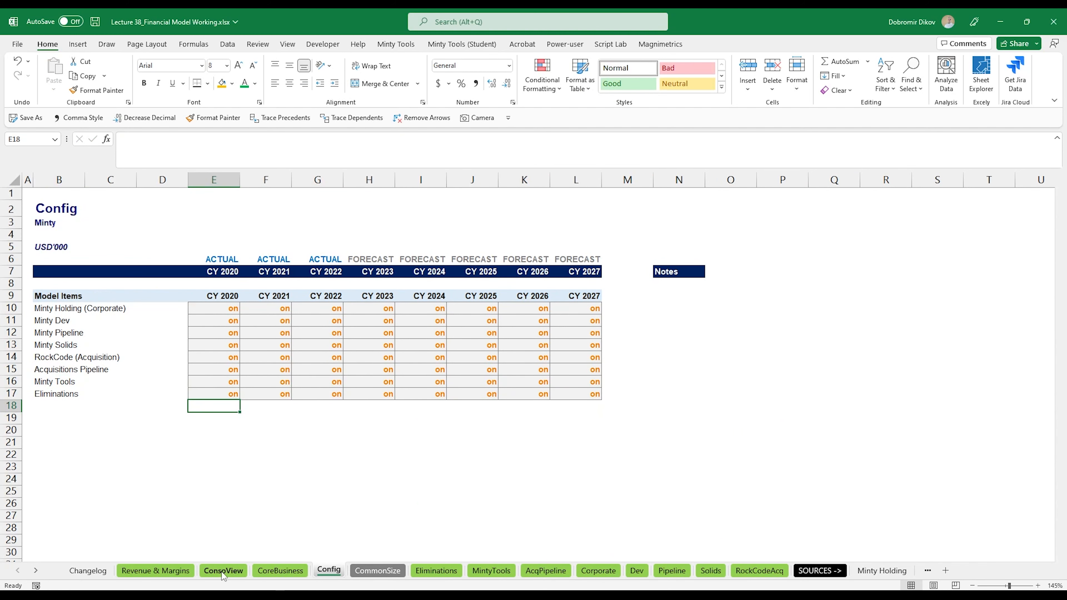
pyautogui.press('F2')
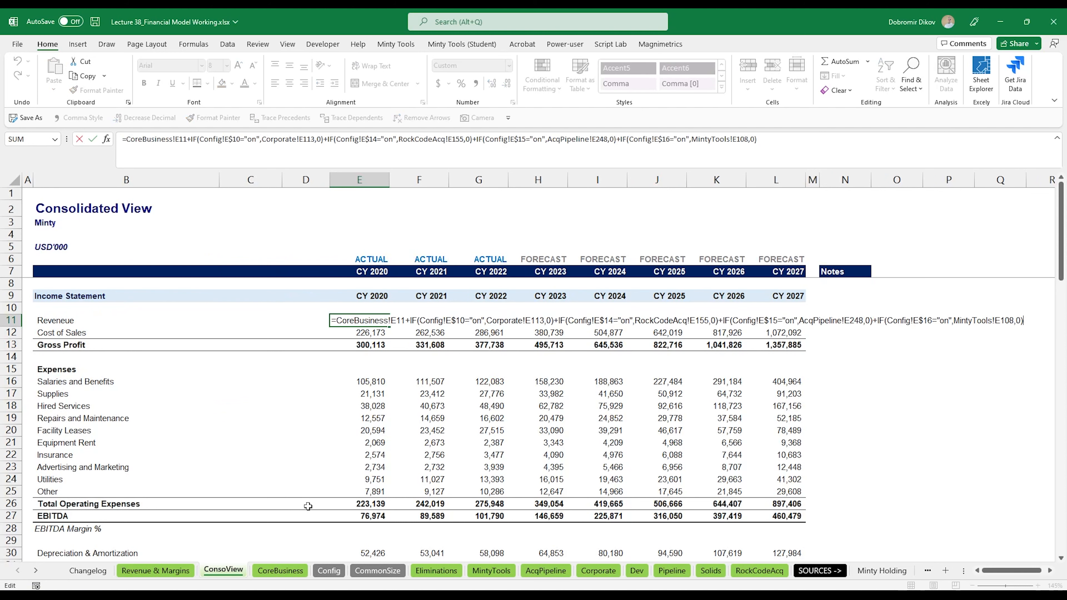
pyautogui.write('IF(')
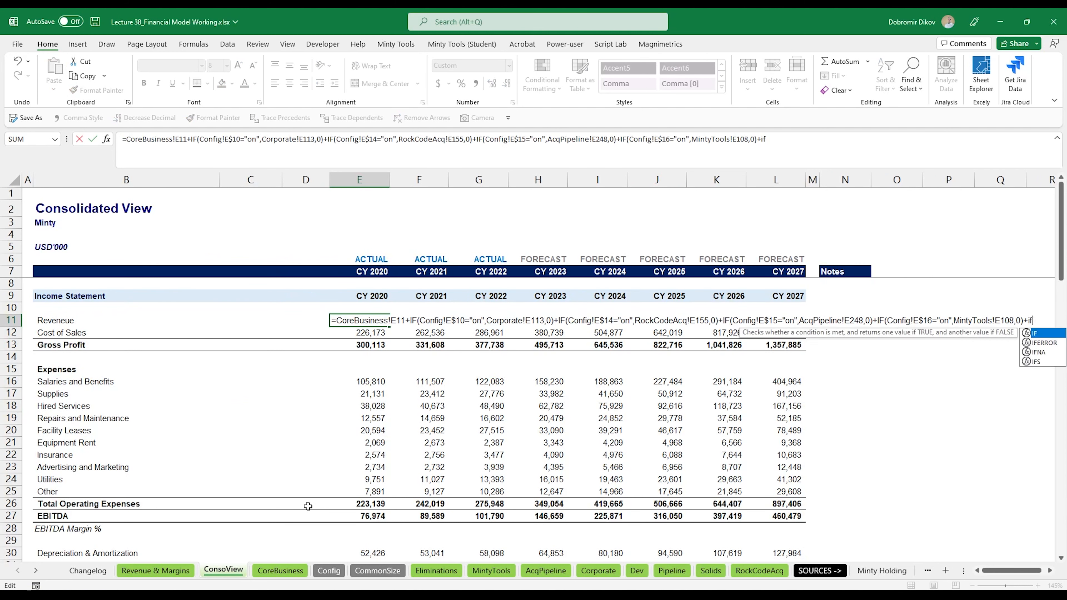
pyautogui.click(322, 572)
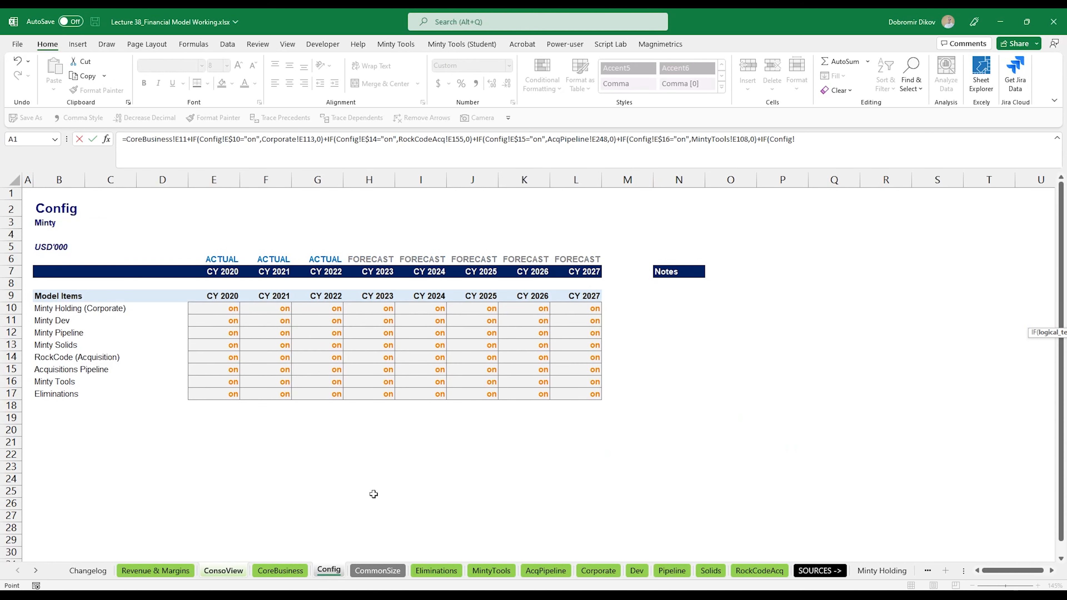
pyautogui.click(226, 394)
pyautogui.press('F4')
pyautogui.press('F4')
pyautogui.write('="on",')
# Complete the new IF term with Eliminations!E21 and 0, and apply the revenue formula across E11:L11.
pyautogui.click(435, 572)
pyautogui.scroll(12, 390, 450)
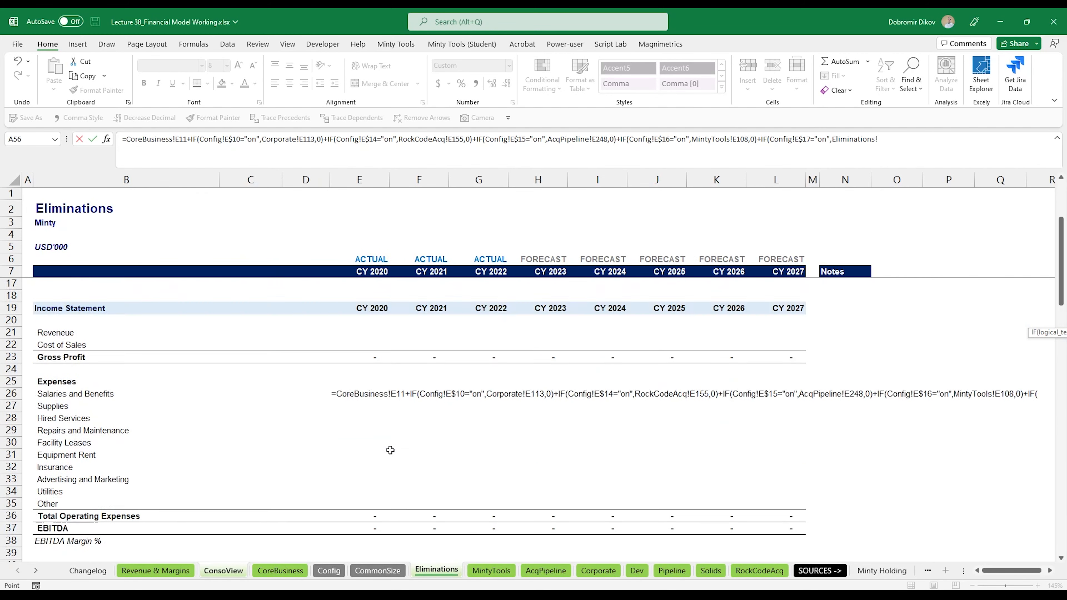
pyautogui.scroll(1, 389, 450)
pyautogui.click(365, 374)
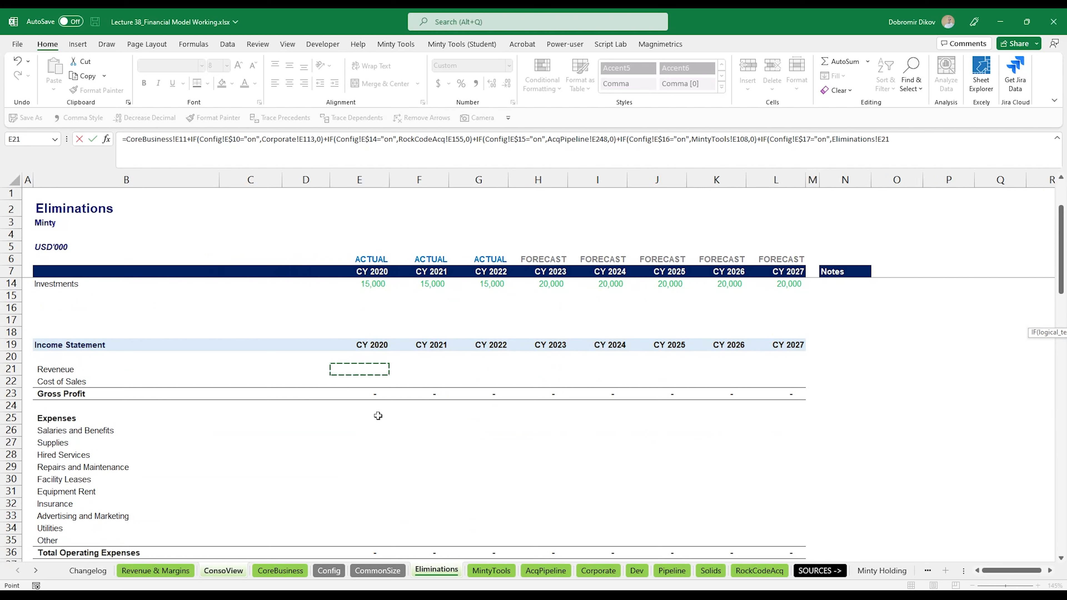
pyautogui.write(',0')
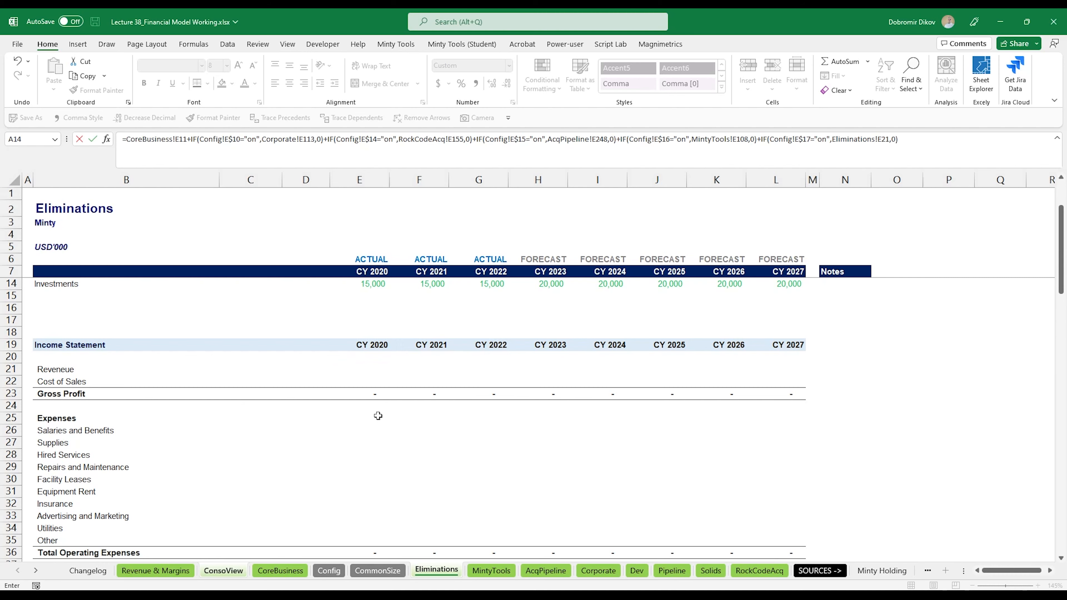
pyautogui.hotkey('ctrl', 'Return')
# Copy the extended revenue formula to Cost of Sales in row 12 and the operating expense lines in rows 16 to 25.
pyautogui.hotkey('ctrl', 'c')
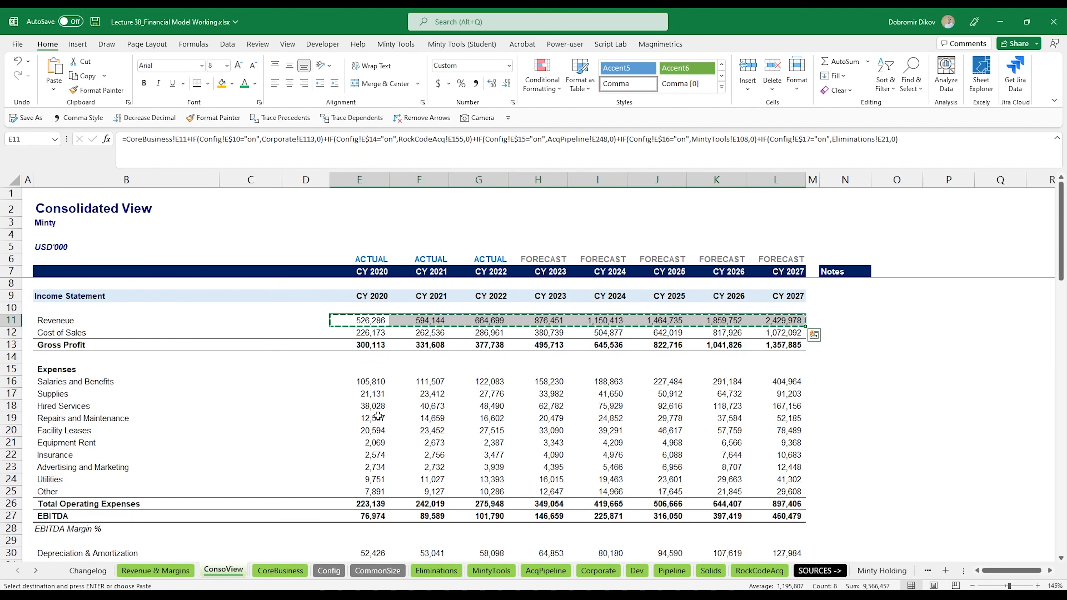
pyautogui.click(374, 336)
pyautogui.hotkey('ctrl', 'shift', 'Right')
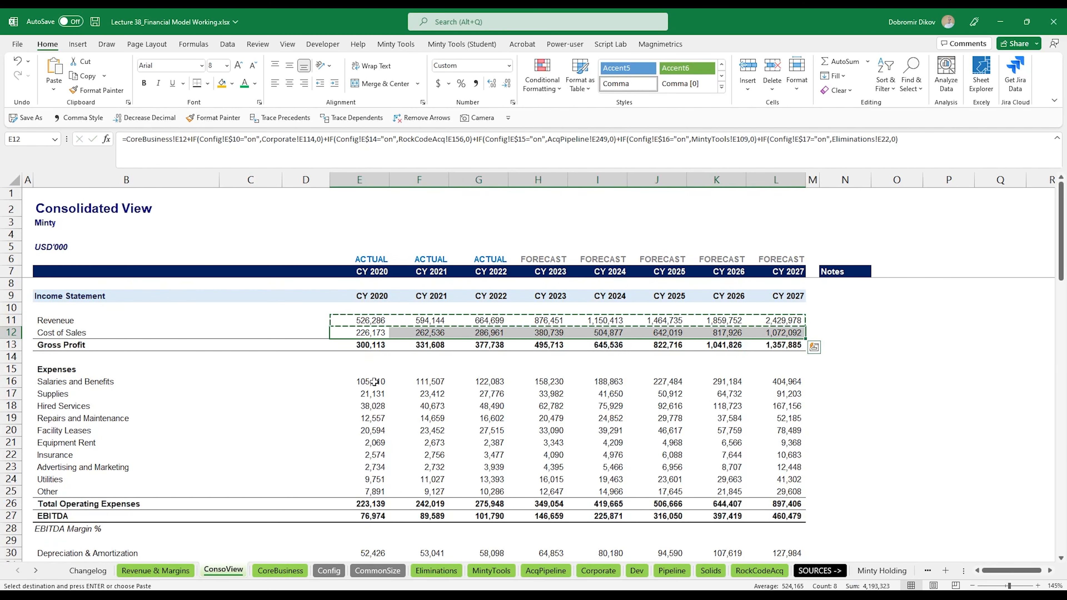
pyautogui.moveTo(371, 380); pyautogui.dragTo(372, 493)
pyautogui.hotkey('ctrl', 'v')
# Paste the extended formula over the consolidated asset lines in E42:L48.
pyautogui.scroll(-10, 371, 494)
pyautogui.moveTo(363, 333); pyautogui.dragTo(366, 402)
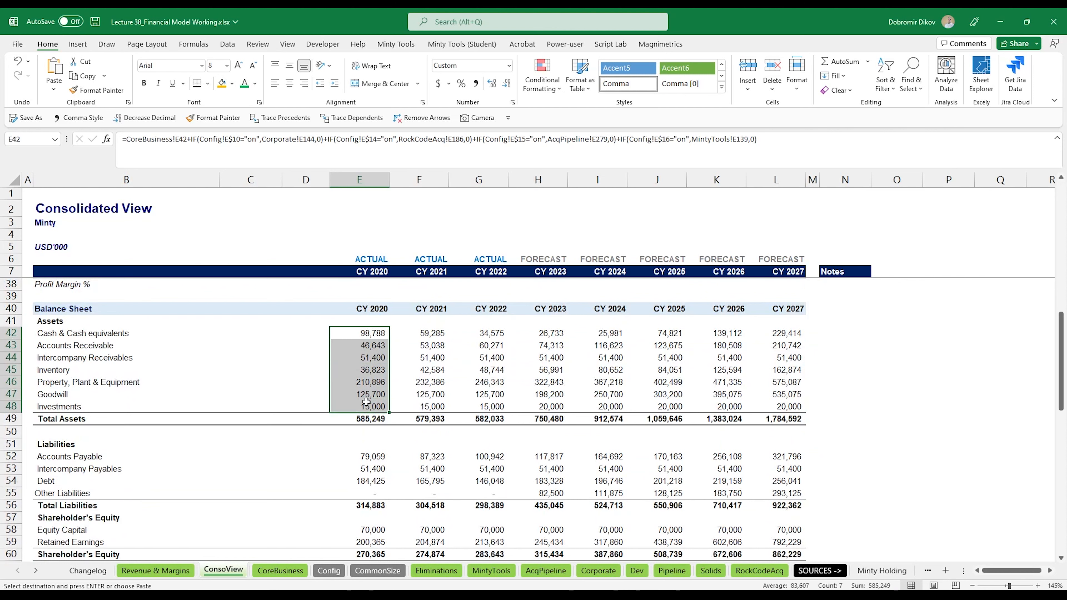
pyautogui.hotkey('ctrl', 'shift', 'Right')
pyautogui.hotkey('ctrl', 'v')
pyautogui.hotkey('ctrl', 'z')
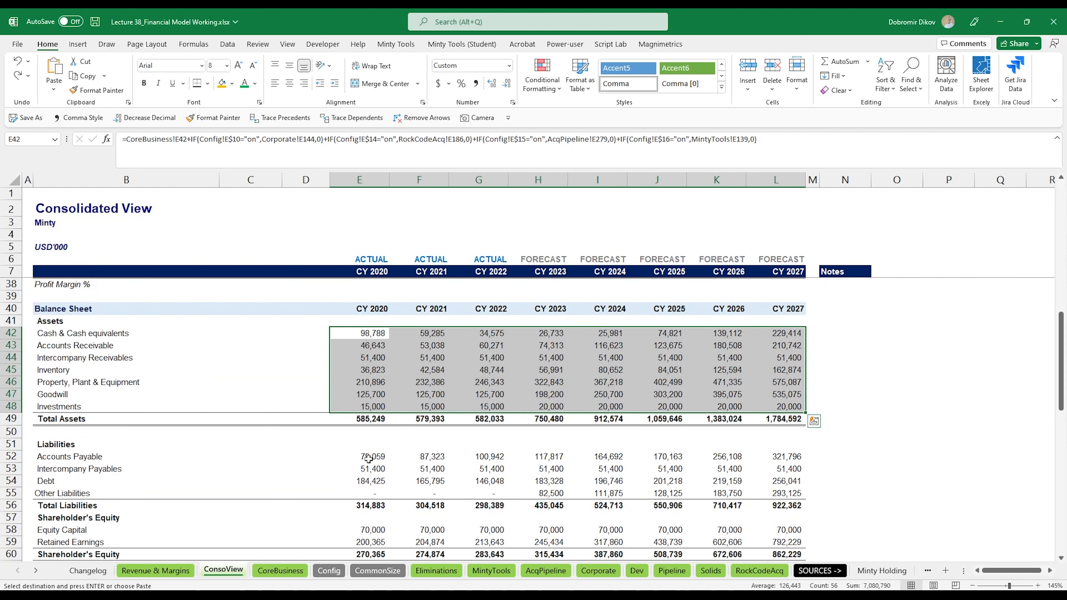
pyautogui.hotkey('ctrl', 'y')
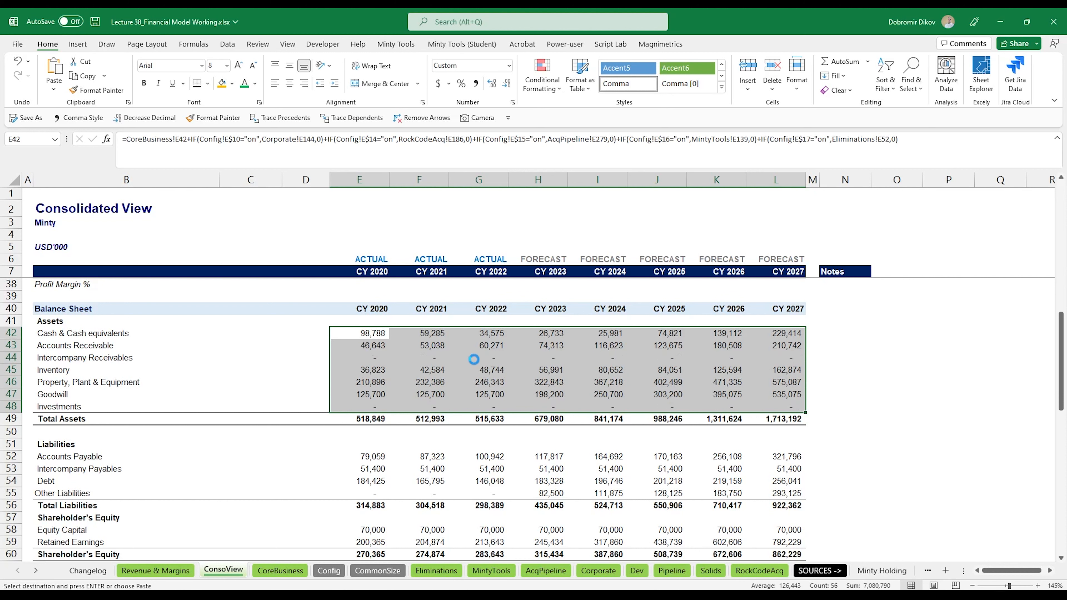
pyautogui.hotkey('ctrl', 'z')
pyautogui.hotkey('ctrl', 'y')
# Paste the extended formula over the liability lines in E52:L55 and the equity lines in rows 58 and 59.
pyautogui.click(378, 459)
pyautogui.moveTo(377, 458); pyautogui.dragTo(781, 493)
pyautogui.hotkey('ctrl', 'v')
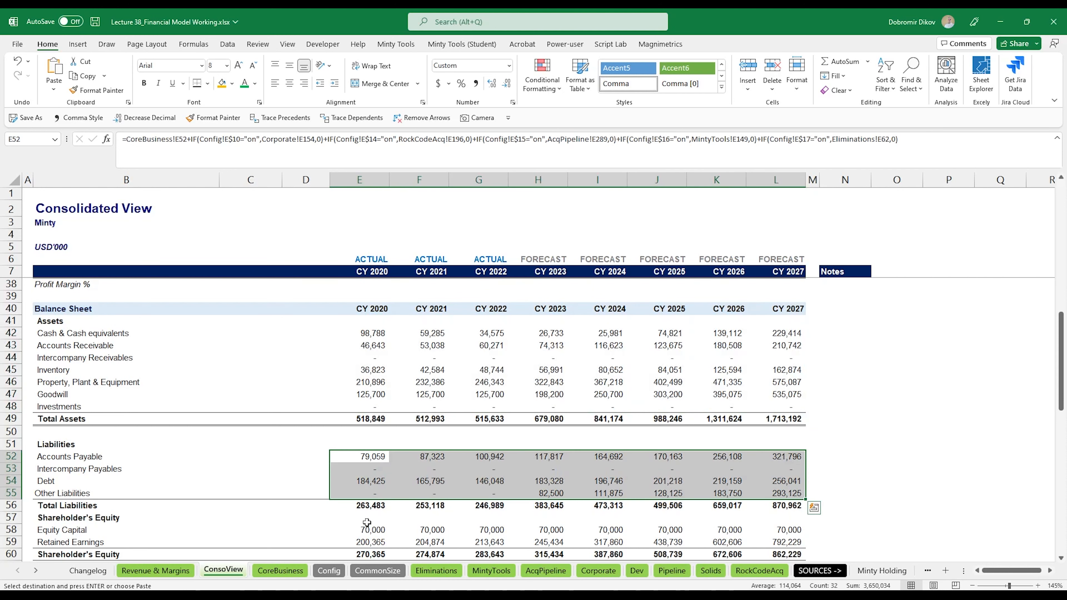
pyautogui.scroll(-3, 427, 293)
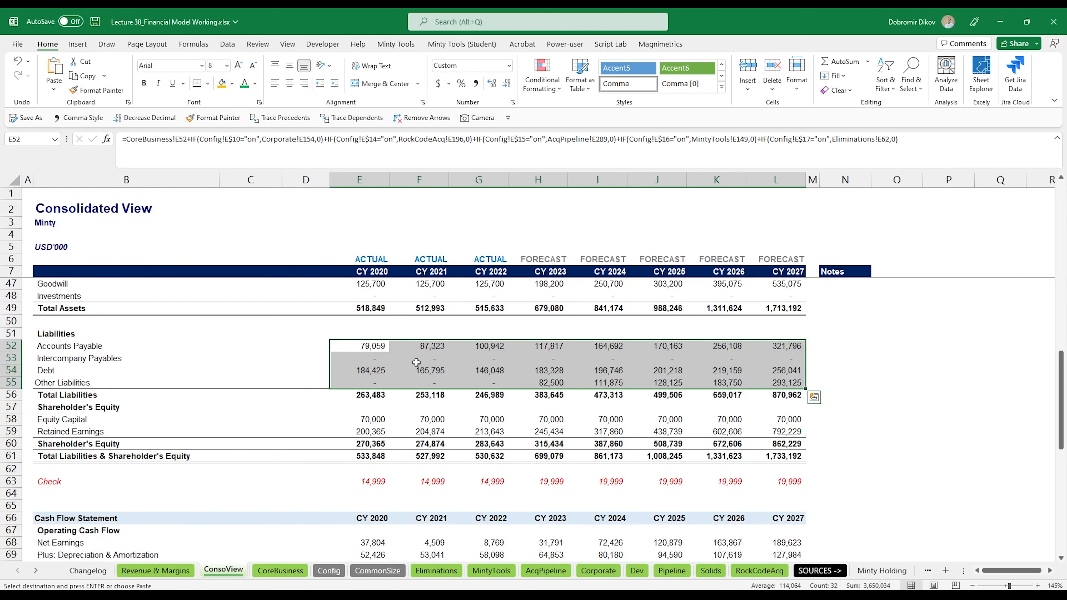
pyautogui.moveTo(384, 419); pyautogui.dragTo(383, 428)
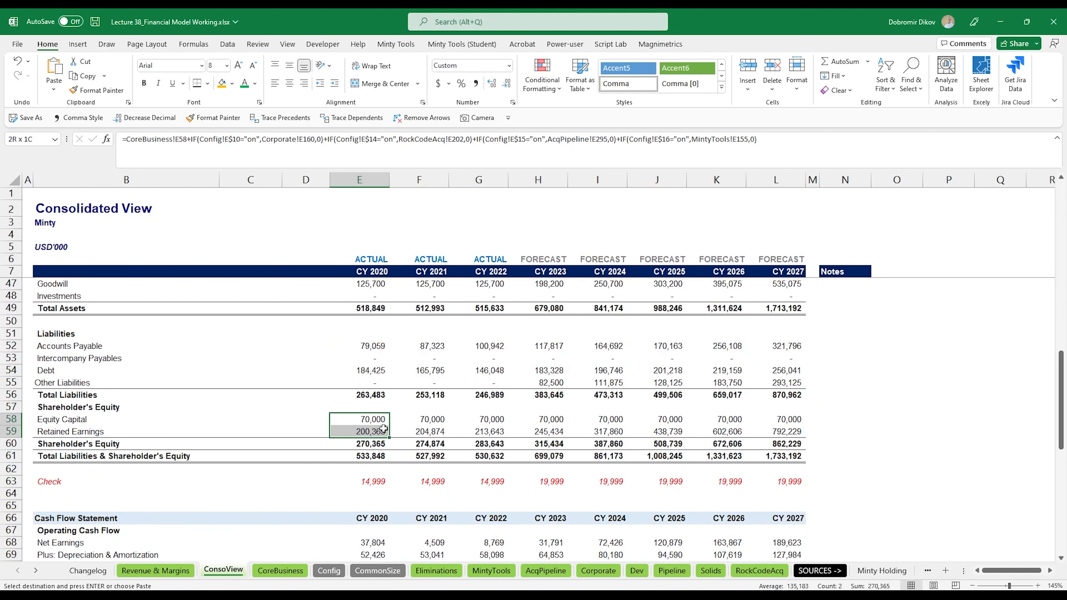
# Paste the extended formula over the Investing Cash Flow lines in E75:L78.
pyautogui.scroll(-8, 380, 428)
pyautogui.moveTo(377, 333); pyautogui.dragTo(376, 369)
pyautogui.hotkey('ctrl', 'shift', 'Right')
pyautogui.hotkey('ctrl', 'v')
# Paste the extended formula over the Financing Cash Flow lines in E82:L83 and the Opening Cash Balance in E87:L87.
pyautogui.moveTo(377, 418); pyautogui.dragTo(377, 429)
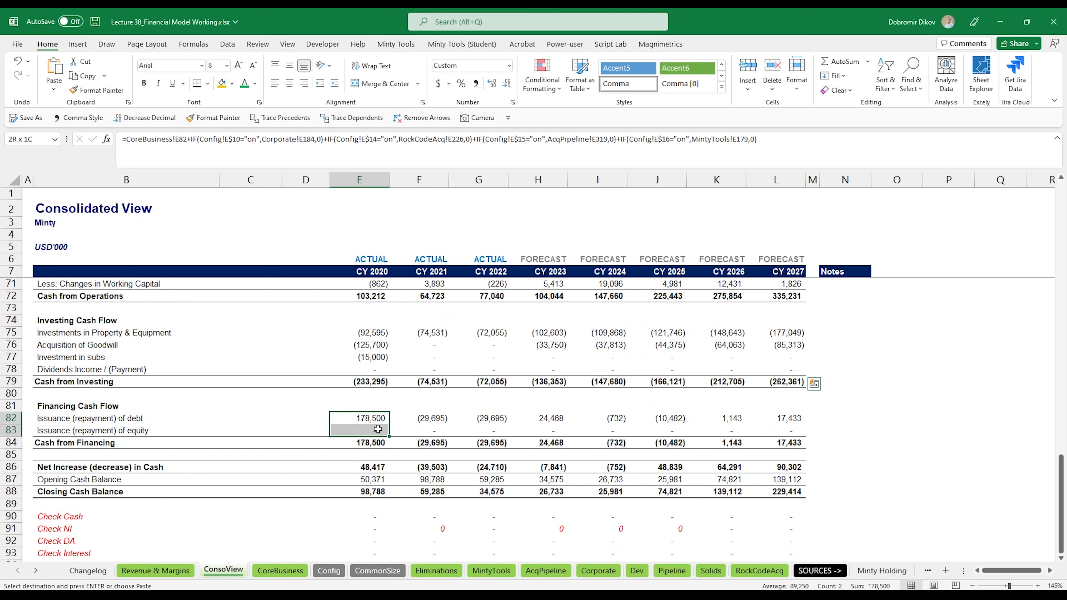
pyautogui.hotkey('ctrl', 'shift', 'Right')
pyautogui.hotkey('ctrl', 'v')
pyautogui.click(378, 478)
pyautogui.hotkey('ctrl', 'shift', 'Right')
pyautogui.hotkey('ctrl', 'v')
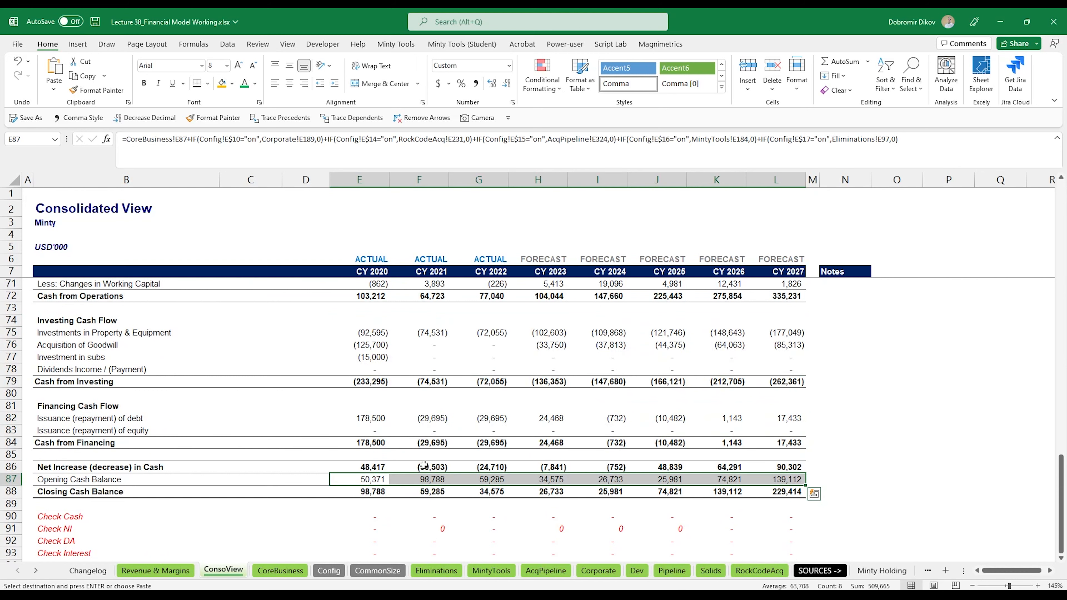
# Compare the consolidated Equity Capital for the actual and forecast years with the Equity Capital on the Corporate sheet.
pyautogui.scroll(11, 425, 464)
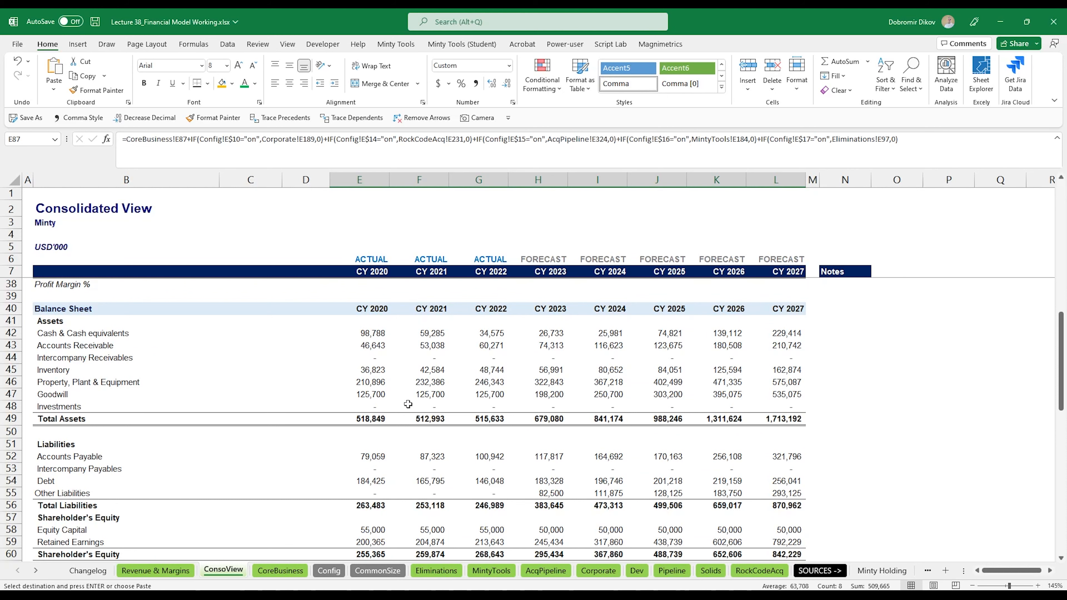
pyautogui.scroll(-3, 569, 421)
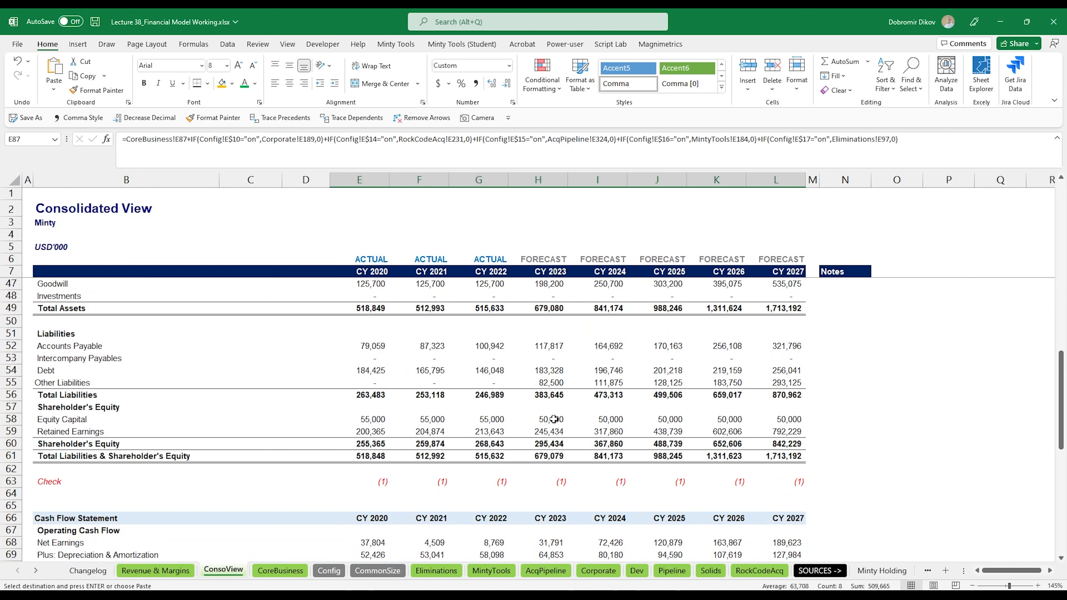
pyautogui.click(598, 570)
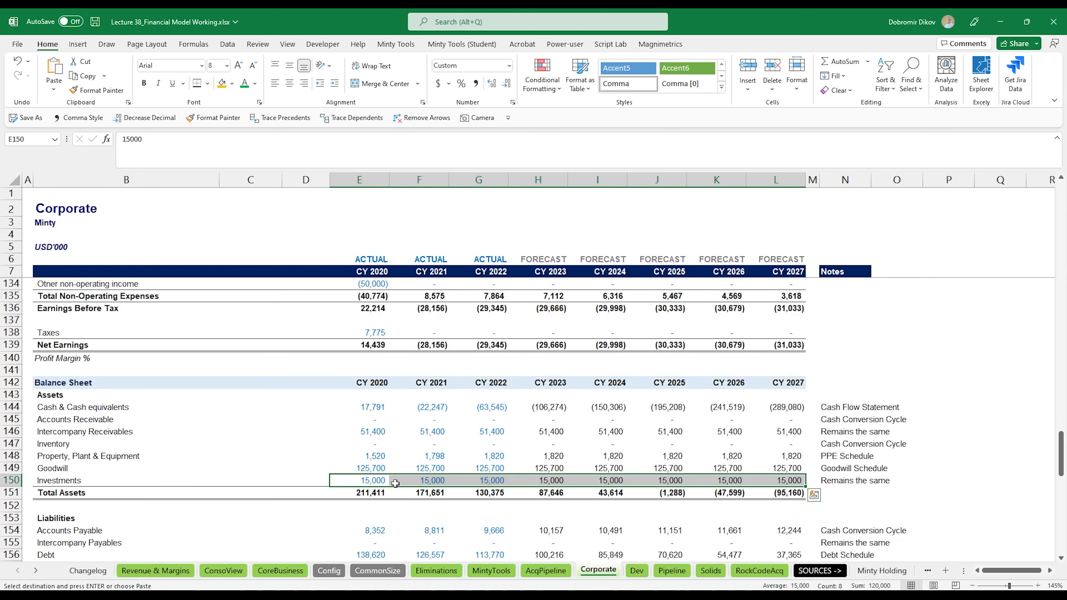
pyautogui.scroll(-4, 394, 483)
pyautogui.moveTo(370, 456); pyautogui.dragTo(781, 457)
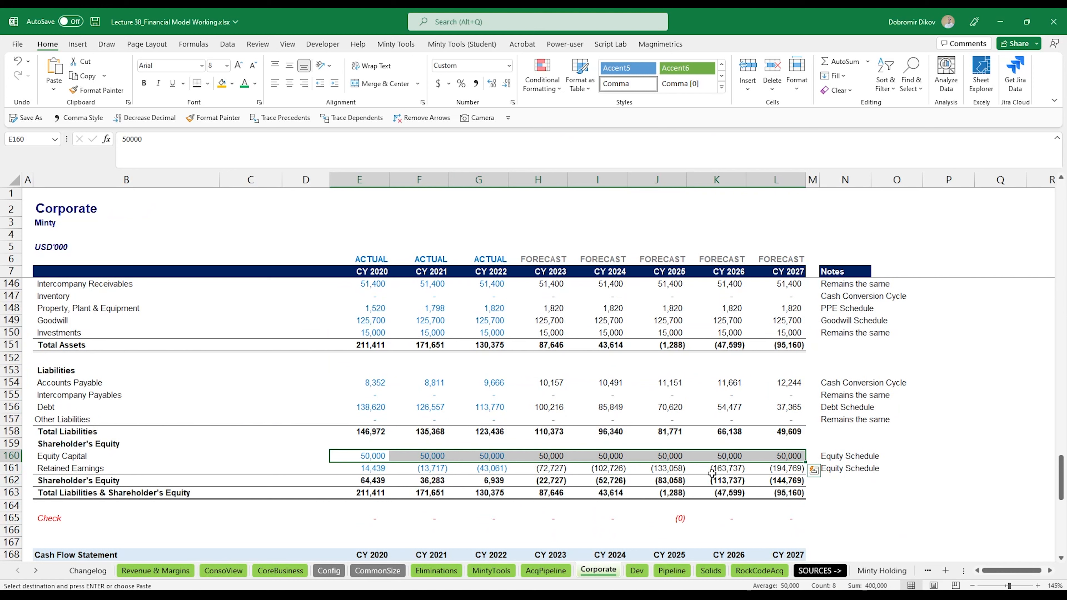
pyautogui.click(217, 572)
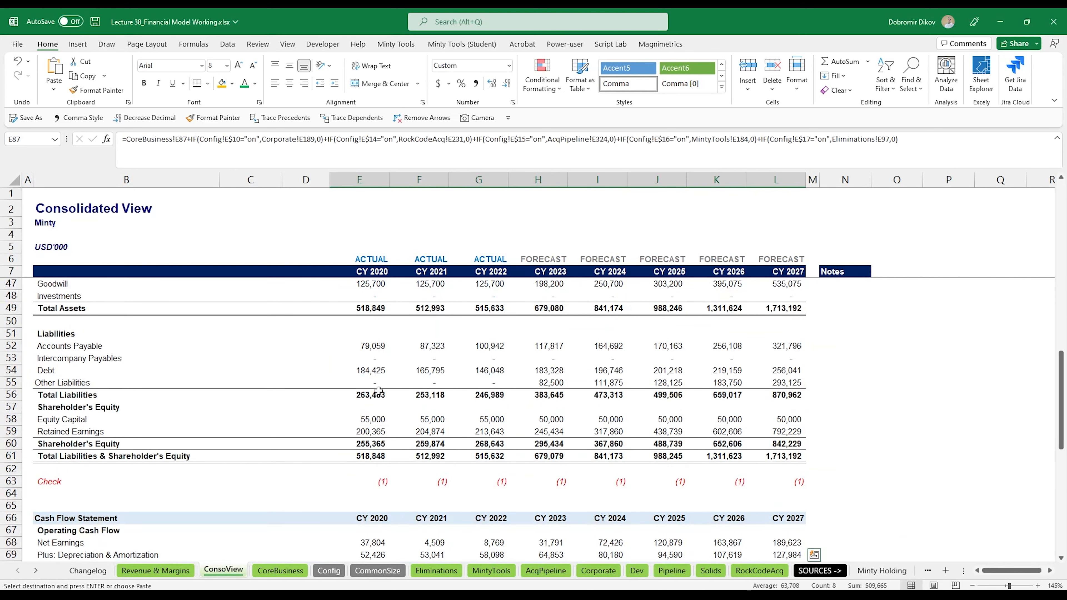
pyautogui.moveTo(369, 420); pyautogui.dragTo(498, 421)
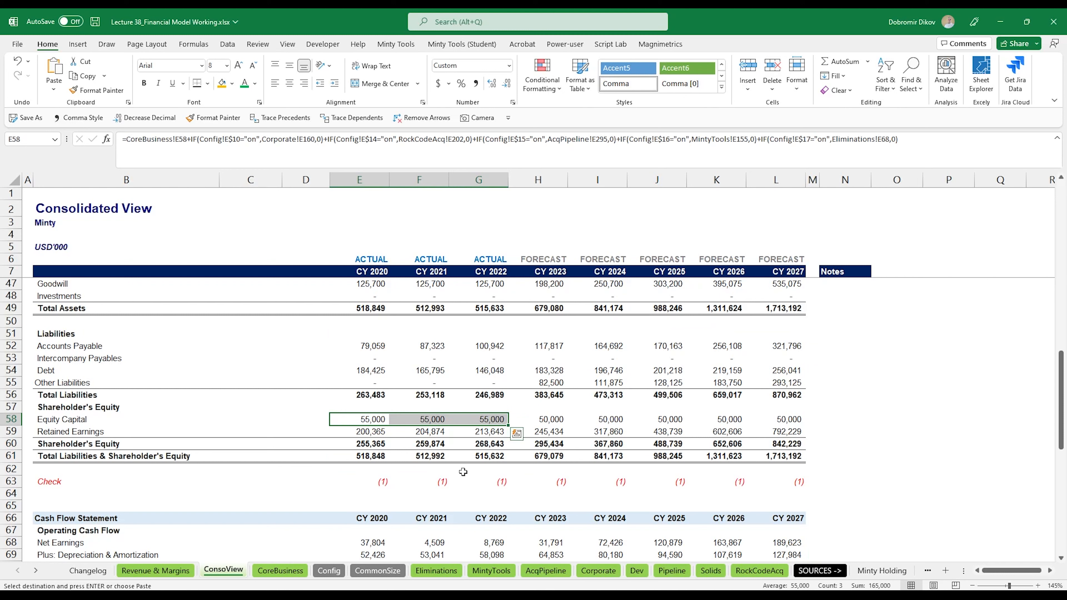
# Examine the Equity Capital in row 202 of the RockCodeAcq sheet for CY 2020 to CY 2023.
pyautogui.click(749, 571)
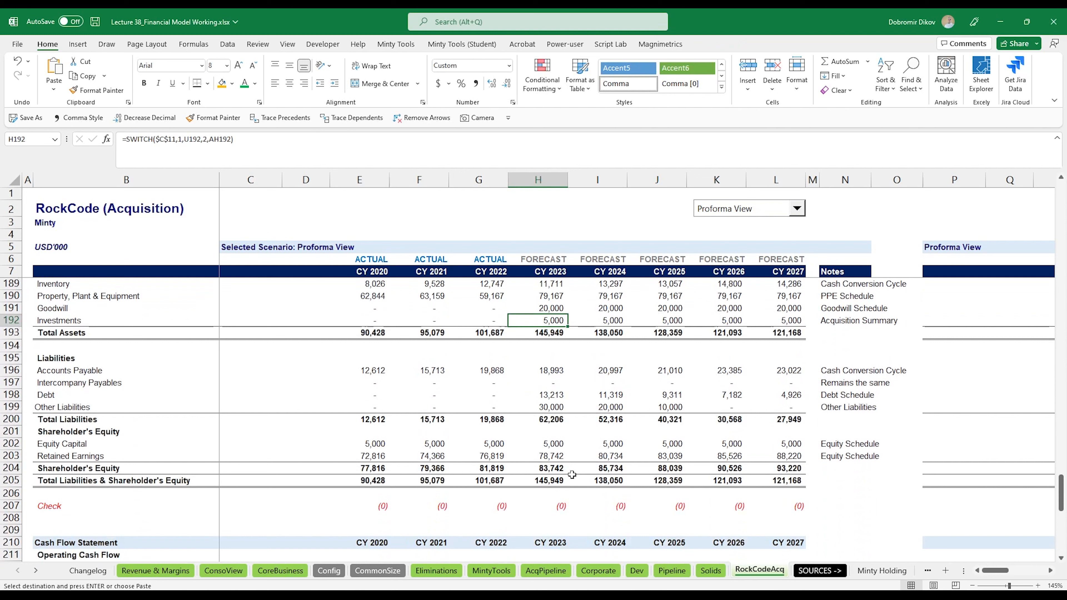
pyautogui.click(550, 444)
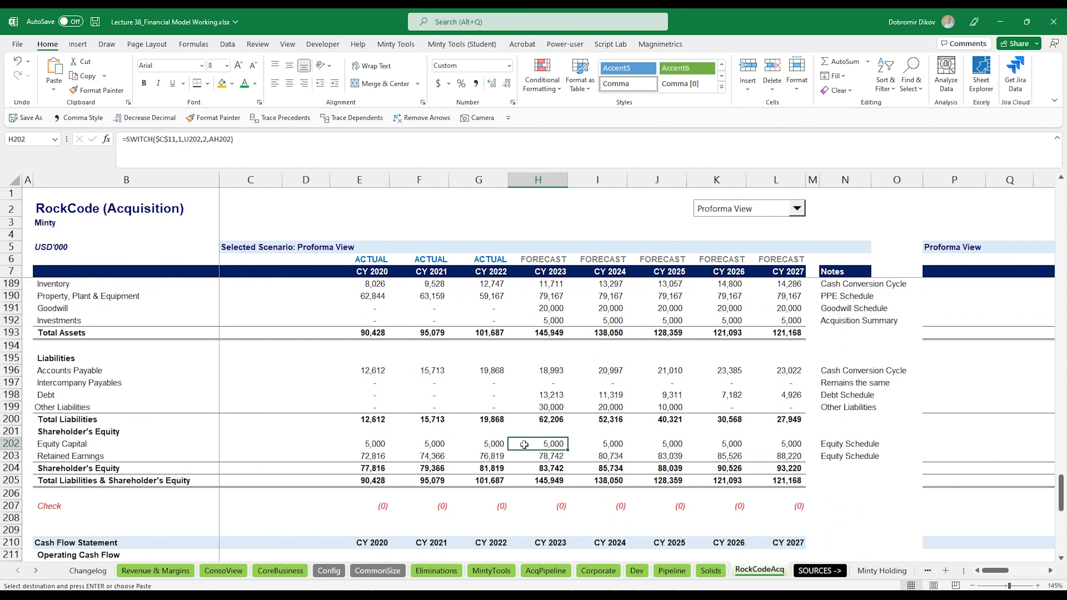
pyautogui.moveTo(489, 443); pyautogui.dragTo(361, 445)
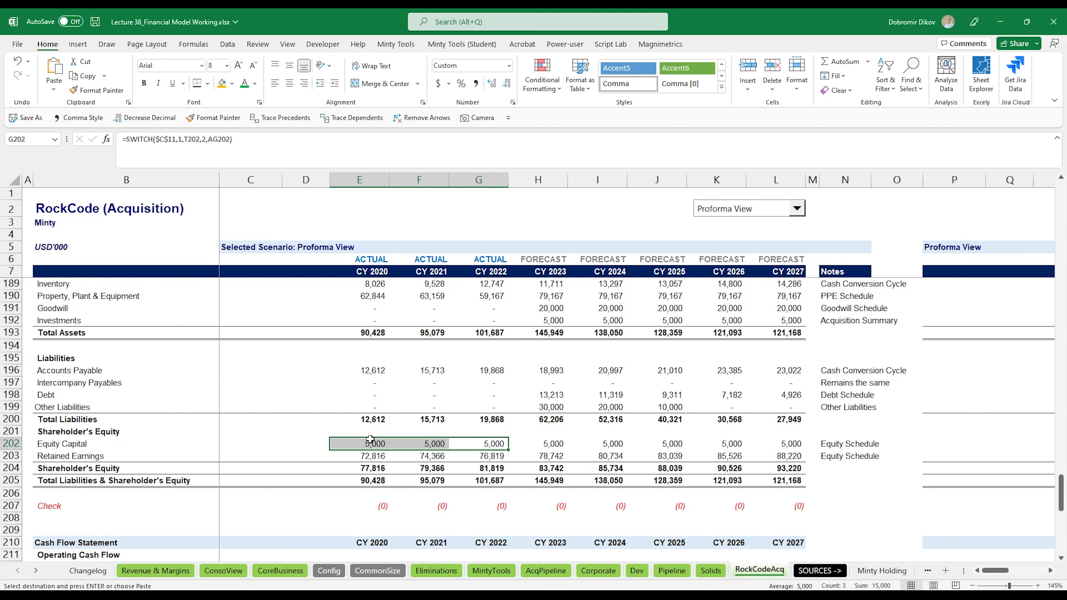
pyautogui.scroll(12, 370, 440)
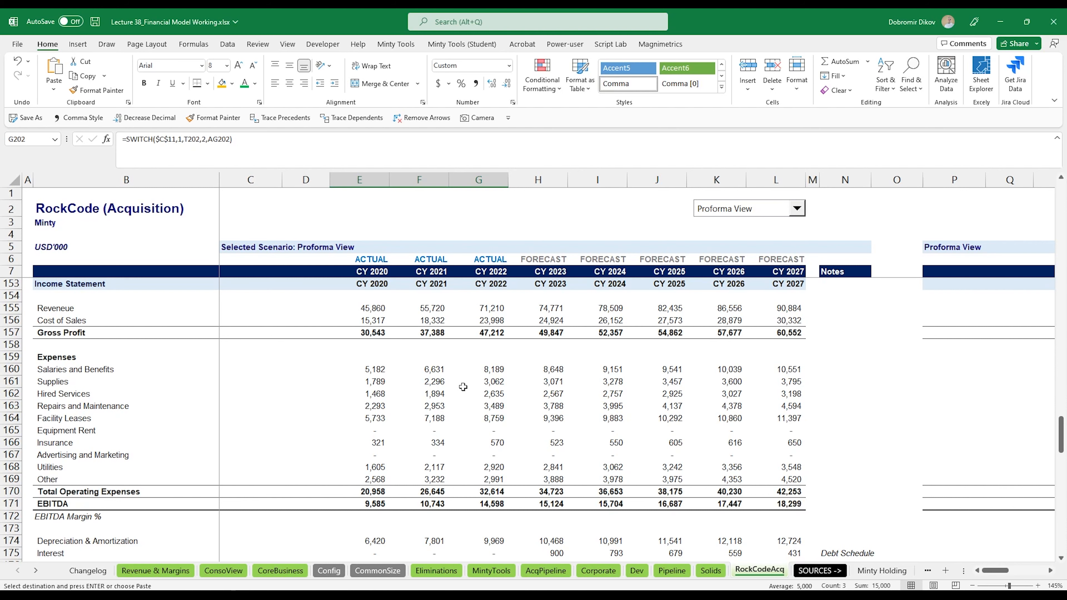
# Switch the scenario on the RockCodeAcq sheet to Date of Acquisition View.
pyautogui.scroll(-1, 445, 399)
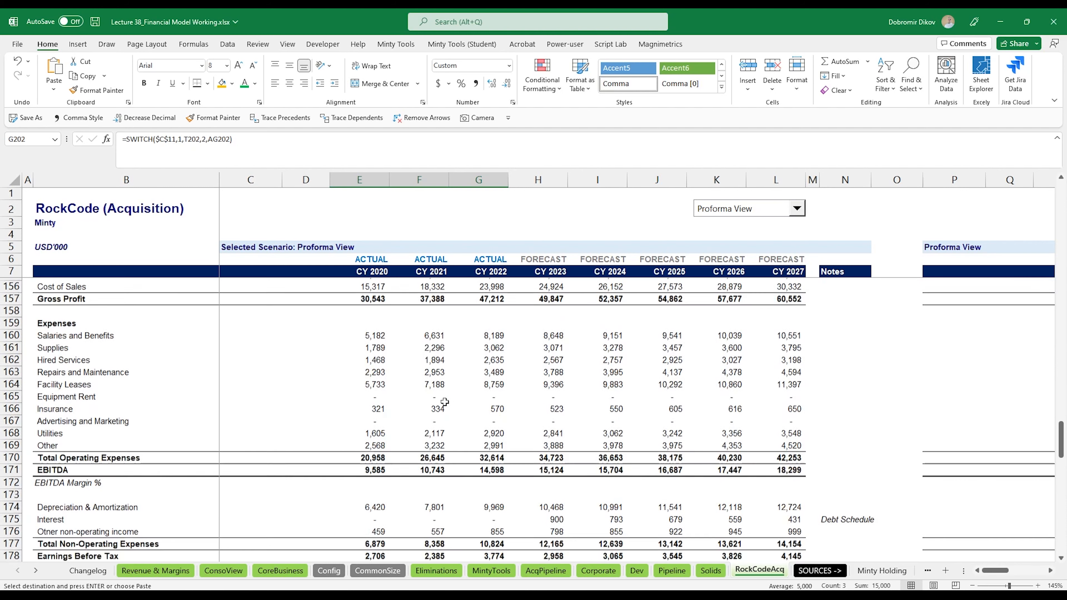
pyautogui.scroll(1, 444, 405)
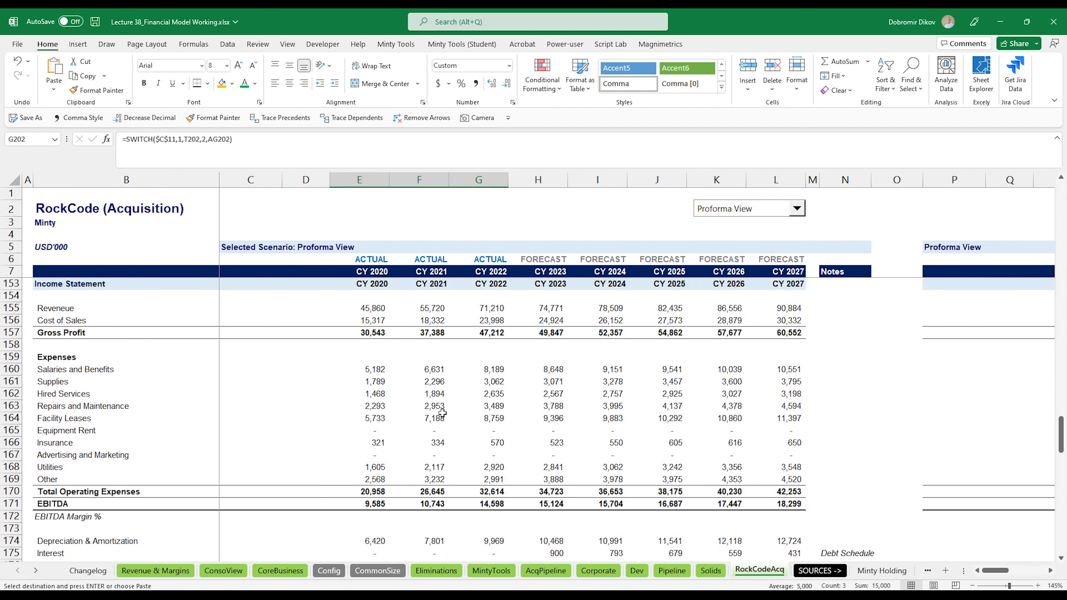
pyautogui.click(711, 220)
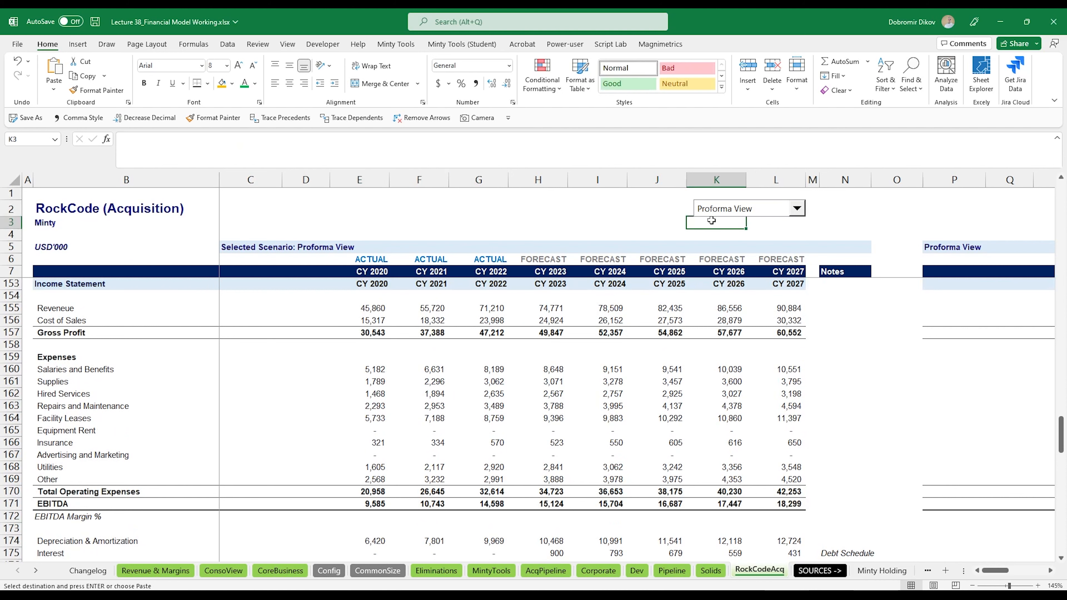
pyautogui.click(715, 232)
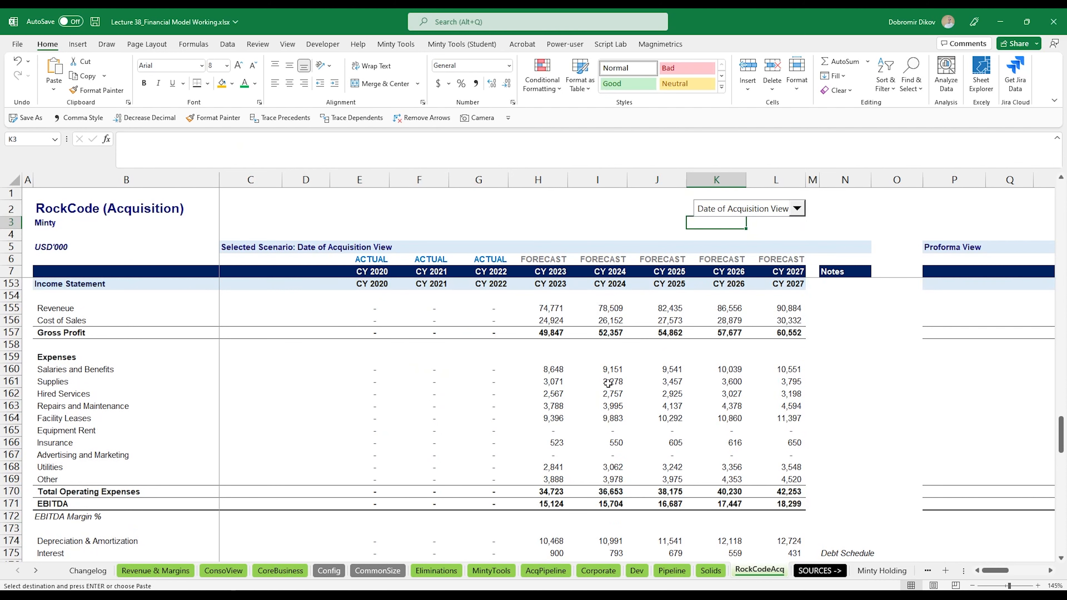
# Check the Equity Capital, Intercompany Payables, Intercompany Receivables and Investments rows on the ConsoView sheet for CY 2020 to CY 2027.
pyautogui.click(224, 571)
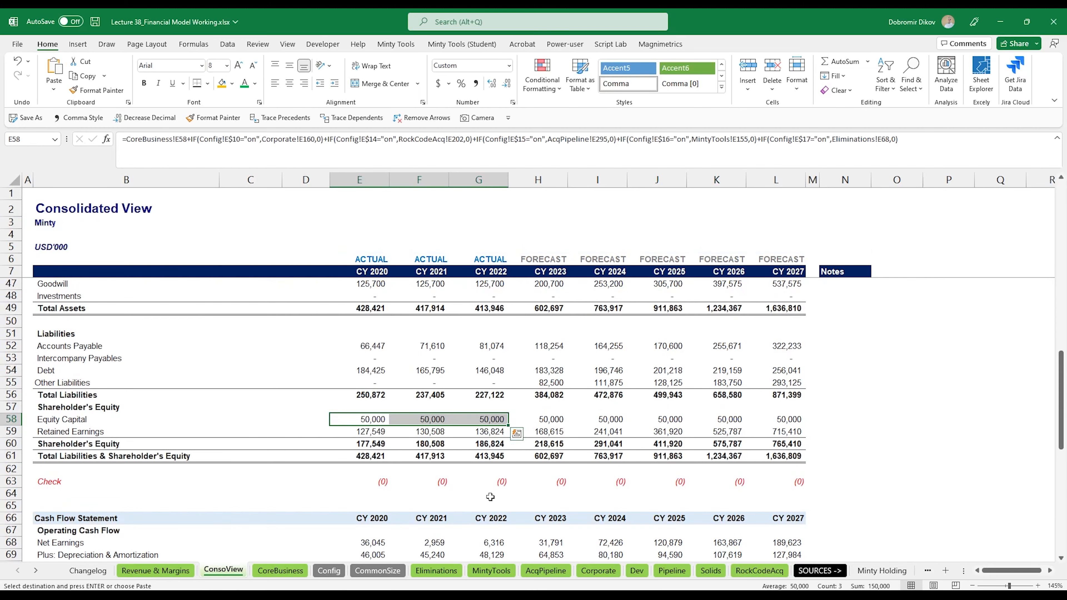
pyautogui.click(583, 420)
pyautogui.moveTo(367, 420); pyautogui.dragTo(763, 420)
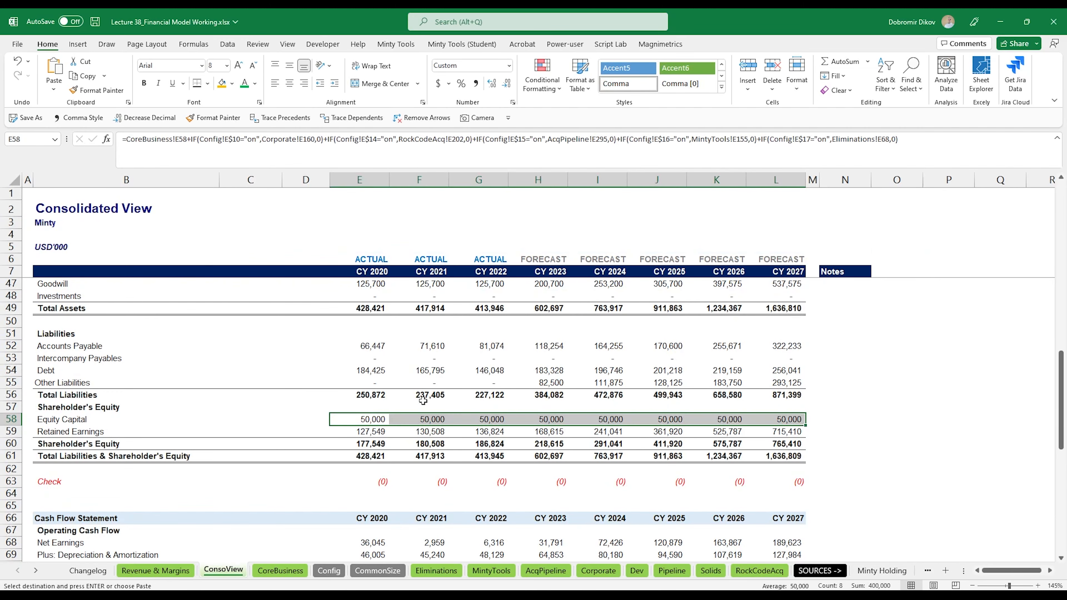
pyautogui.scroll(1, 416, 407)
pyautogui.moveTo(374, 395); pyautogui.dragTo(783, 395)
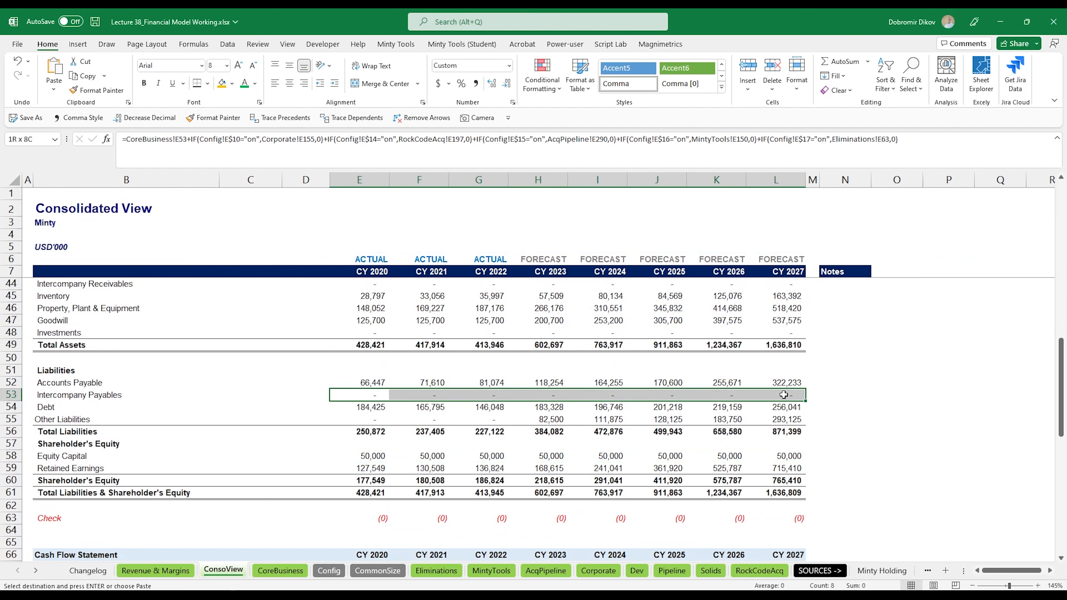
pyautogui.scroll(2, 414, 417)
pyautogui.moveTo(375, 358); pyautogui.dragTo(785, 358)
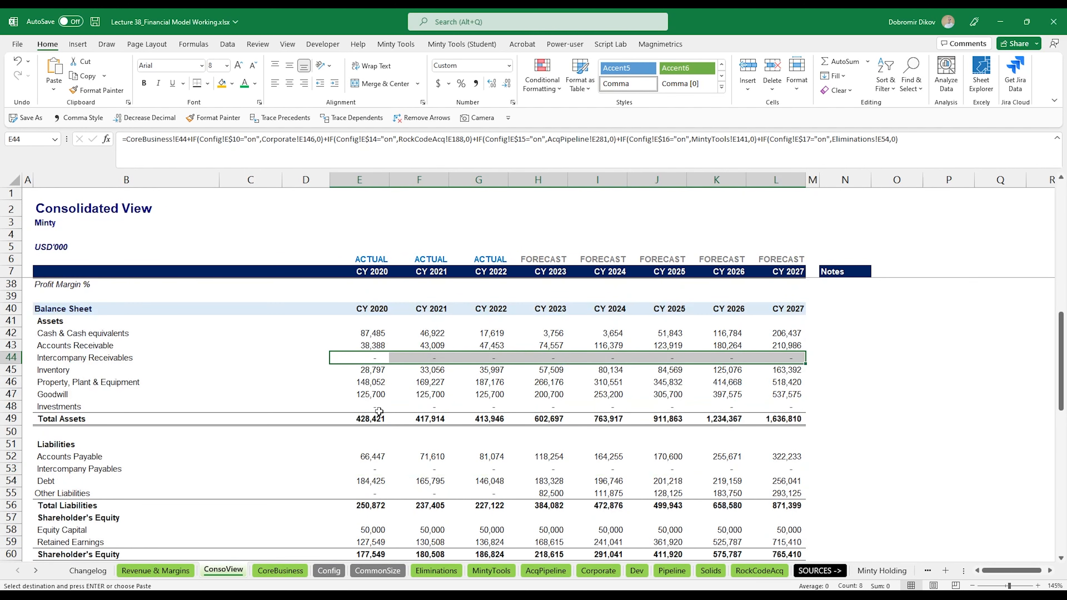
pyautogui.moveTo(375, 407); pyautogui.dragTo(837, 417)
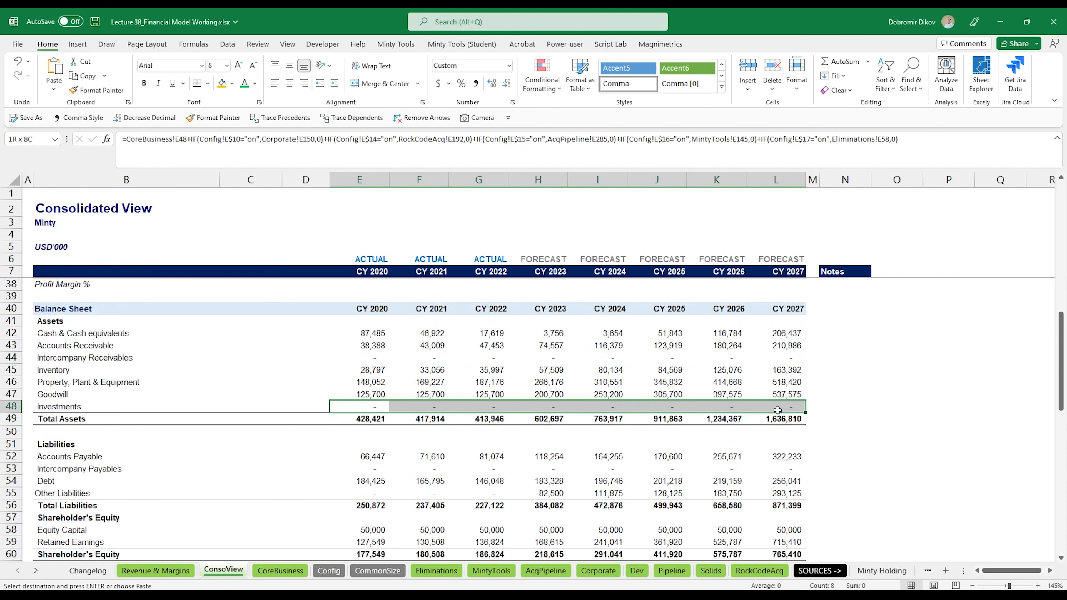
pyautogui.scroll(10, 233, 435)
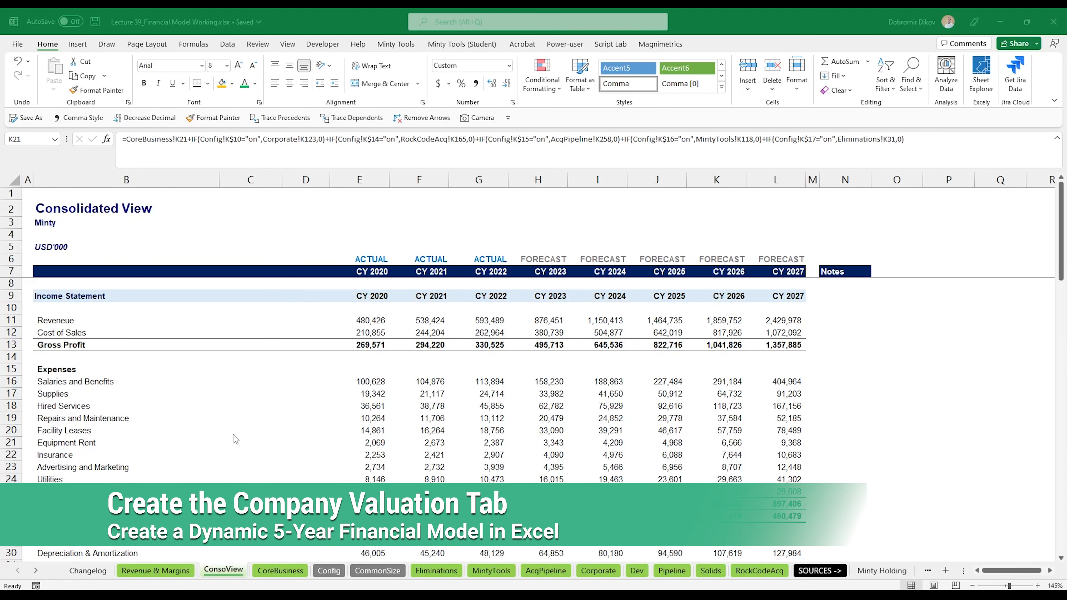
# Create a copy of the ConsoView sheet placed before ConsoView and rename it Valuation.
pyautogui.rightClick(227, 576)
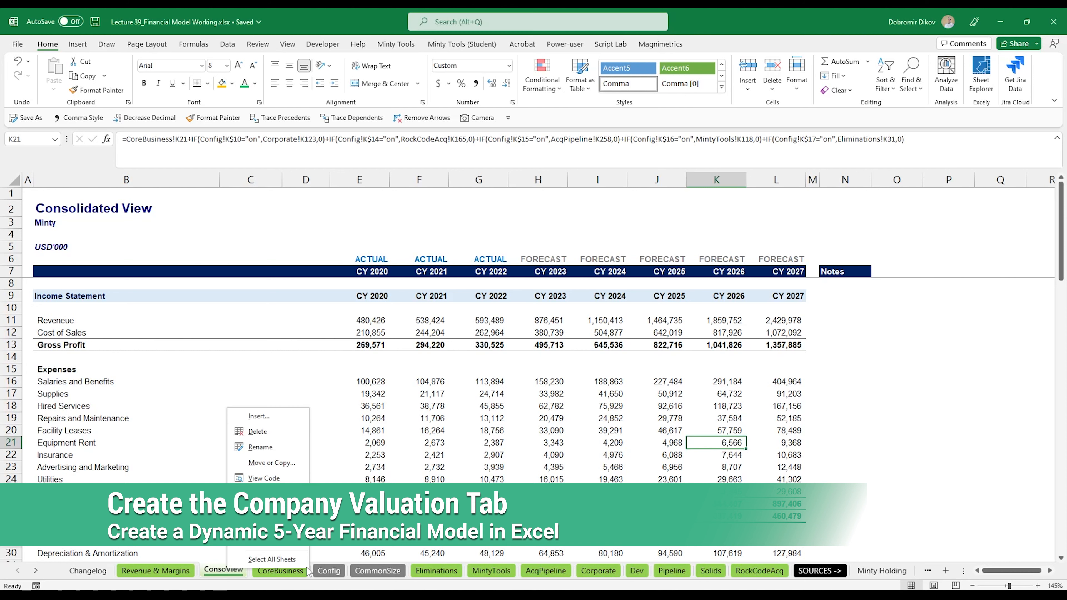
pyautogui.click(257, 463)
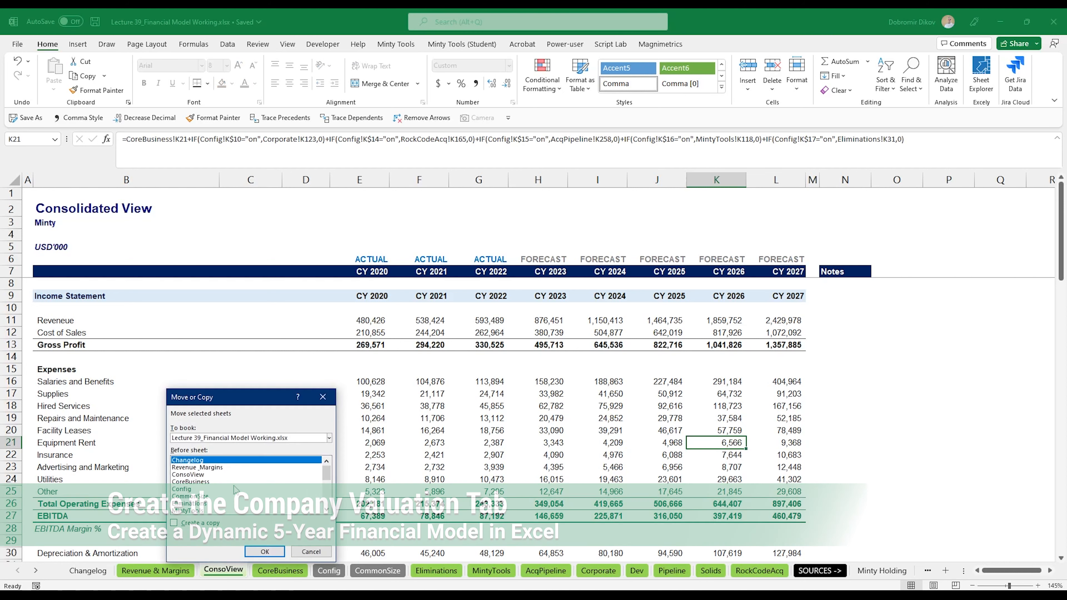
pyautogui.click(194, 523)
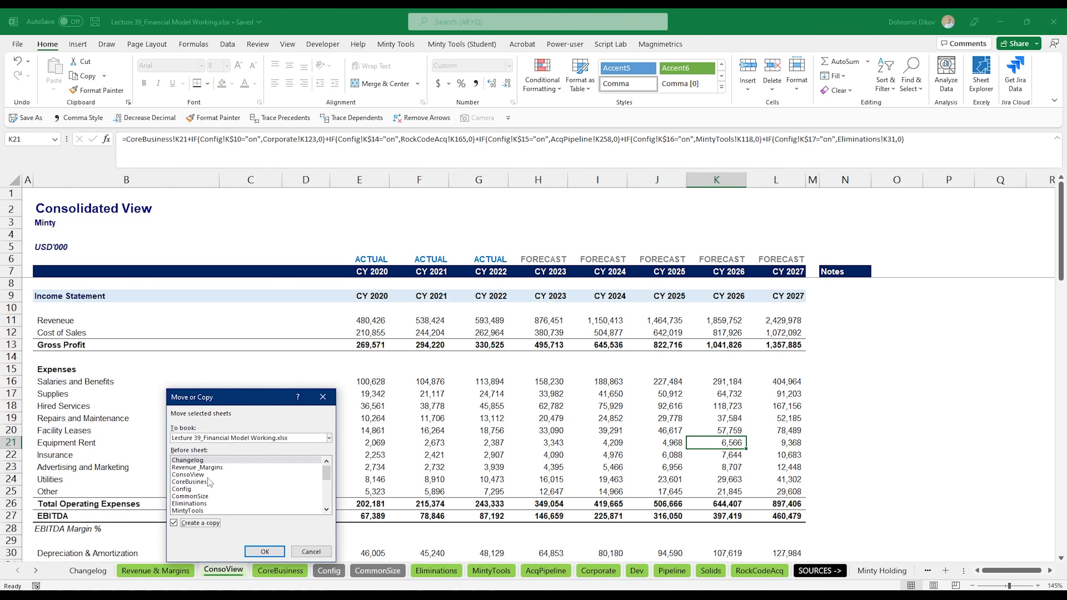
pyautogui.click(210, 475)
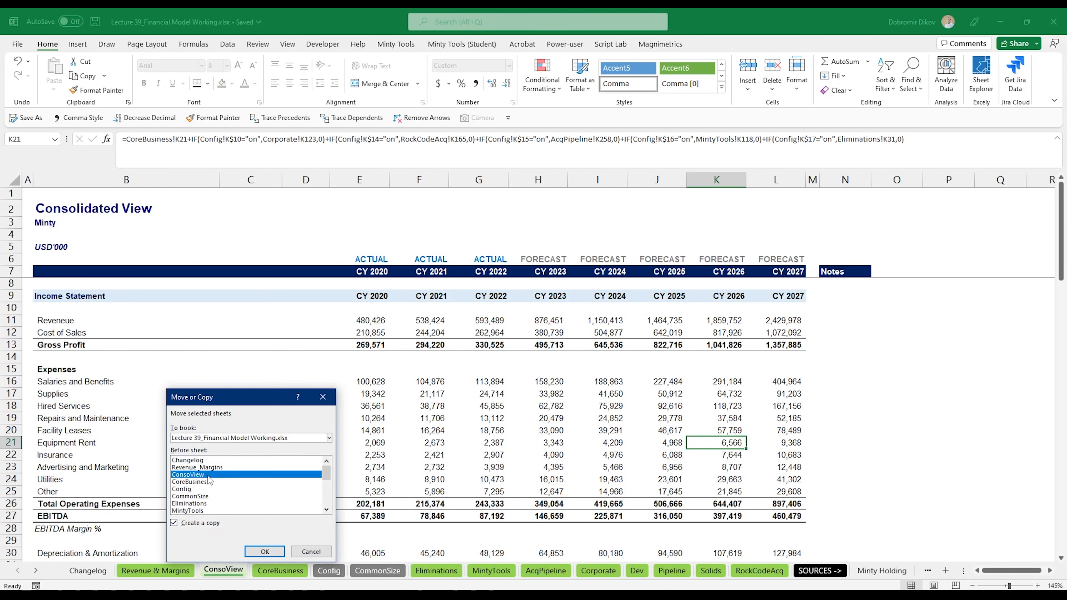
pyautogui.click(265, 552)
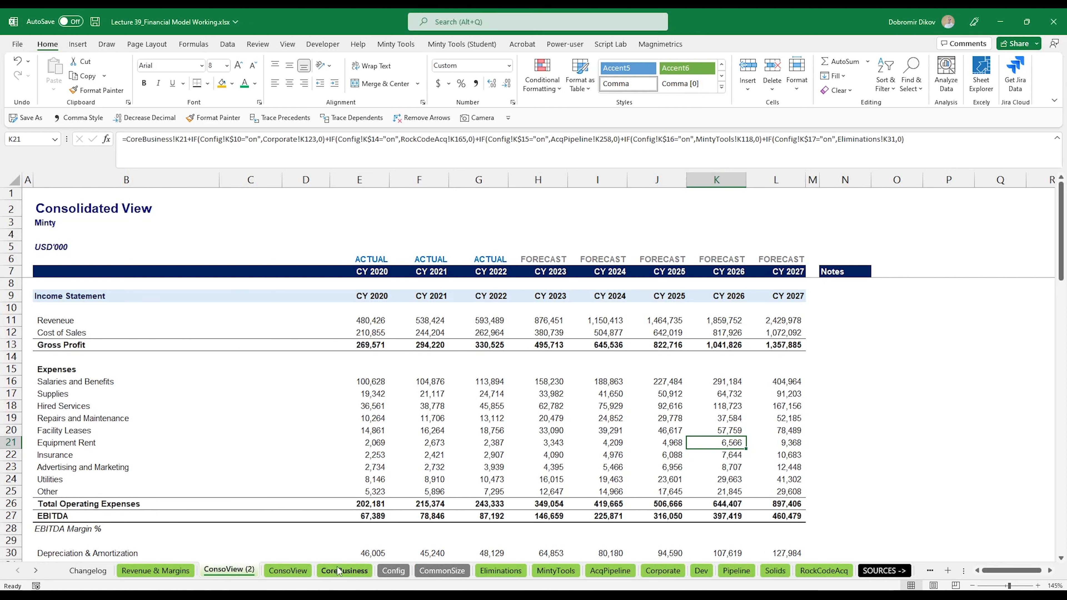
pyautogui.write('Valuation')
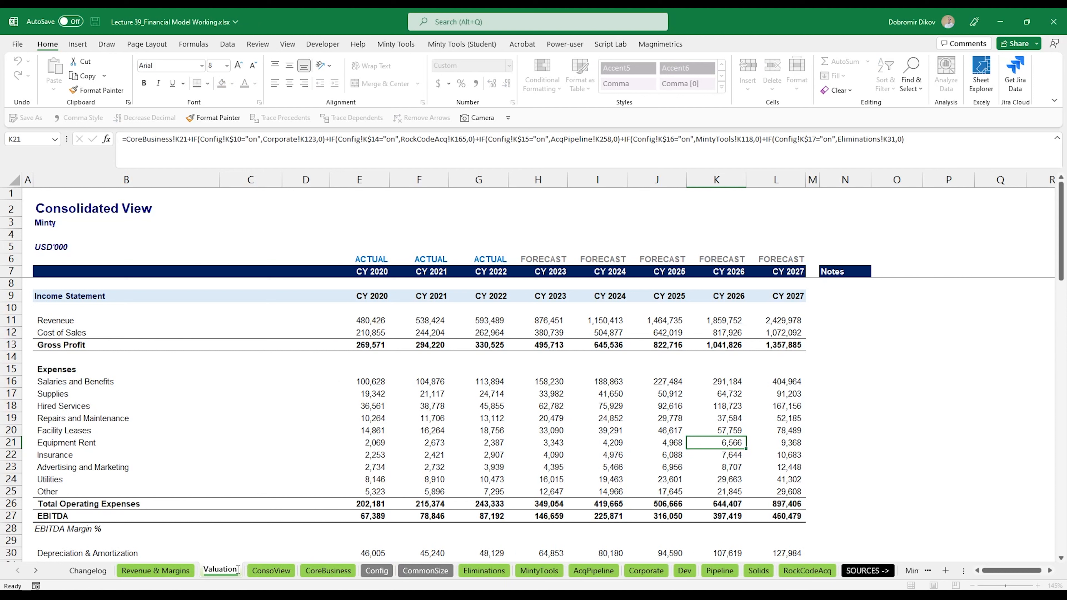
pyautogui.press('Return')
# Change the sheet title in B2 to Valuation and clear everything from row 9 down.
pyautogui.click(76, 210)
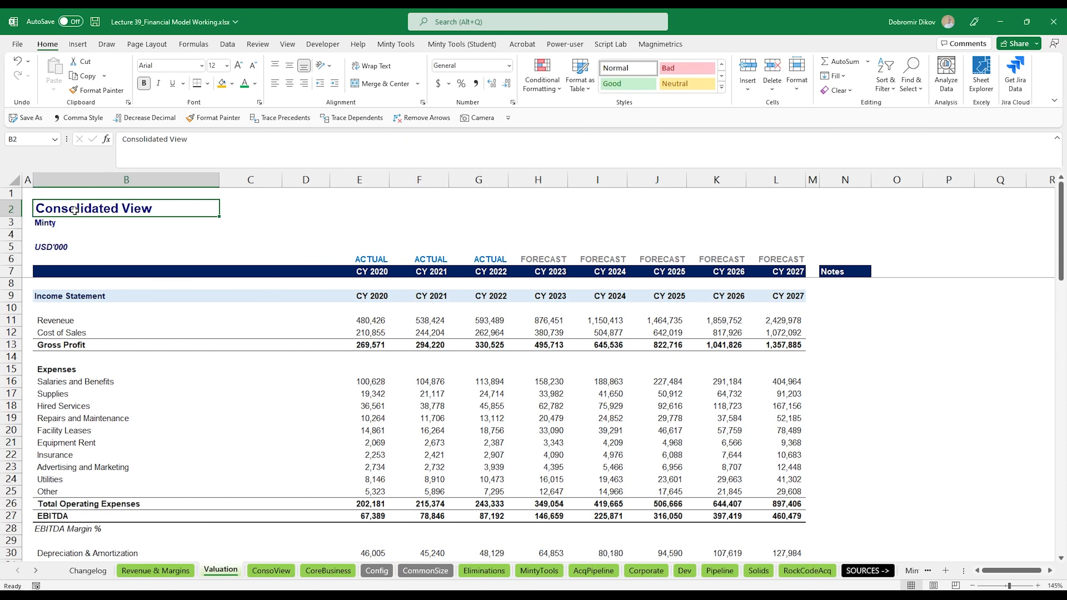
pyautogui.write('Valuation')
pyautogui.press('Return')
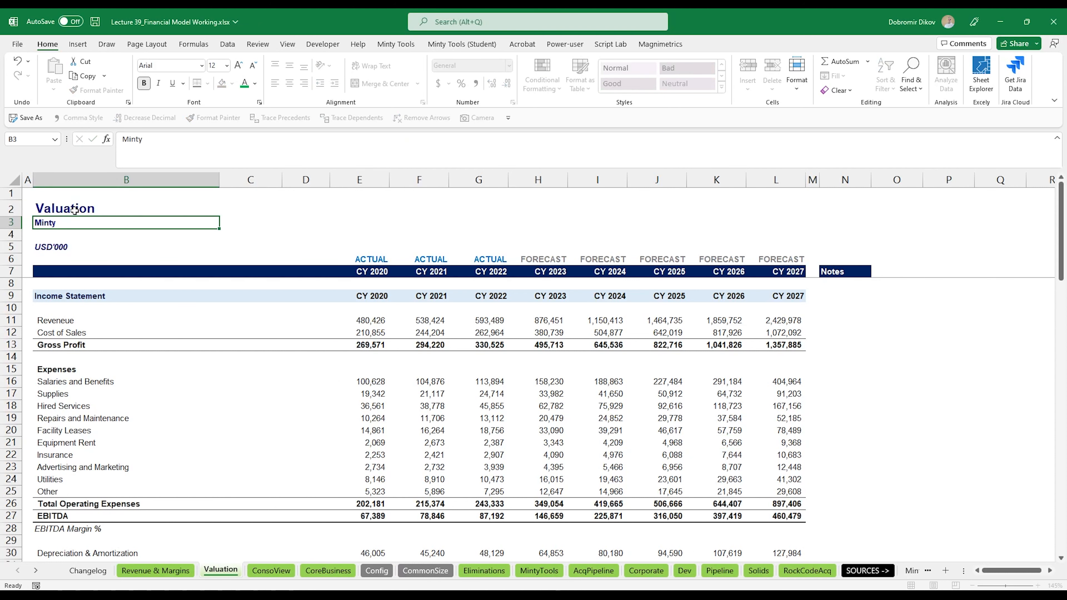
pyautogui.click(2, 295)
pyautogui.hotkey('ctrl', 'shift', 'Down')
pyautogui.press('Delete')
pyautogui.click(59, 295)
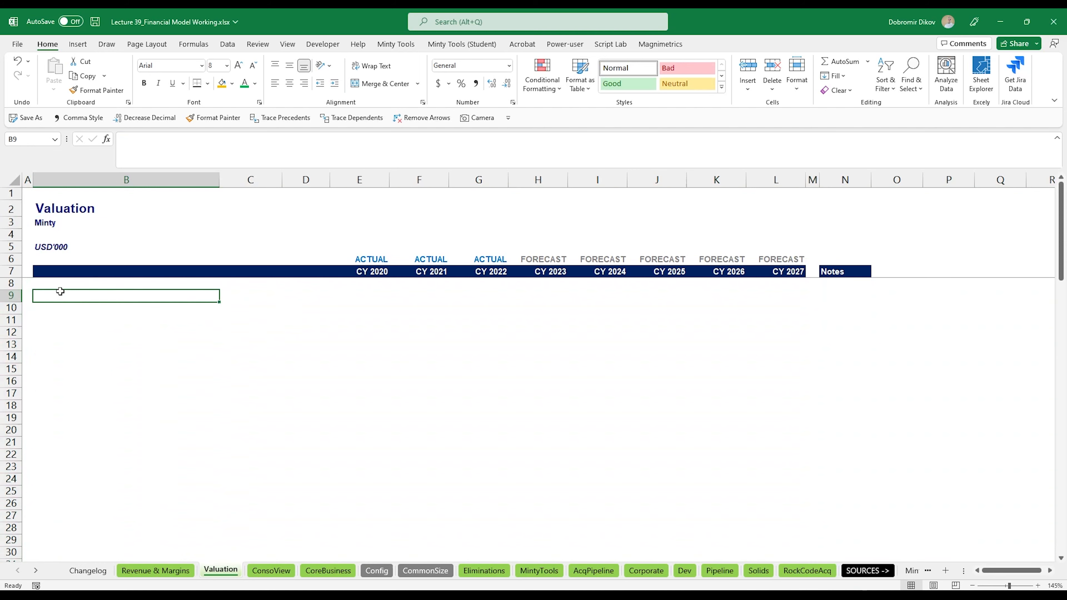
# Copy the yellow PPE Schedule header bar in B88:L88 of the MintyTools sheet into row 9 of the Valuation sheet.
pyautogui.click(274, 571)
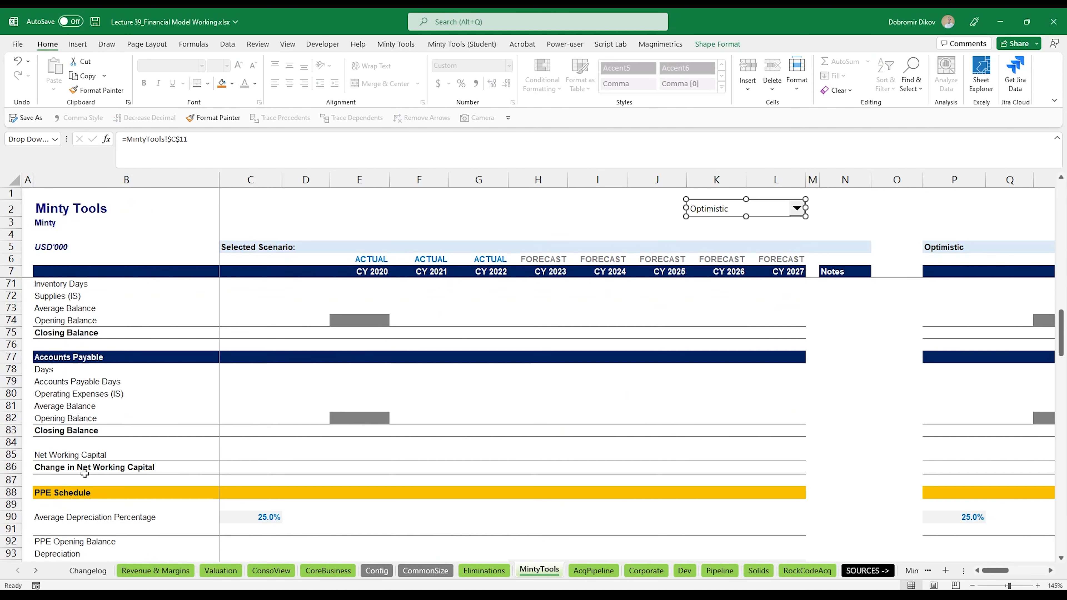
pyautogui.moveTo(59, 495); pyautogui.dragTo(769, 495)
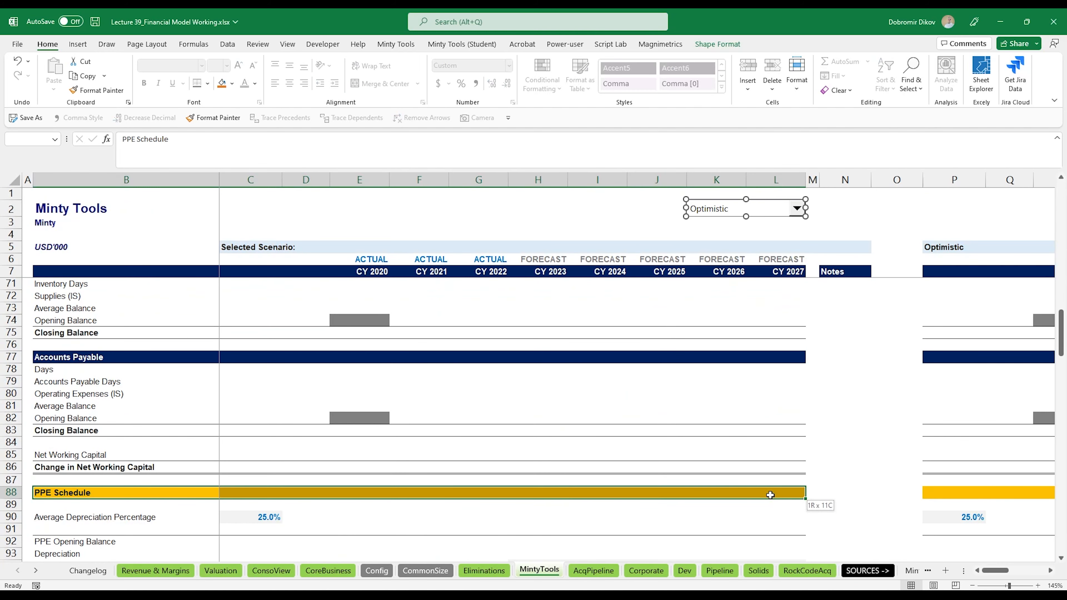
pyautogui.hotkey('ctrl', 'c')
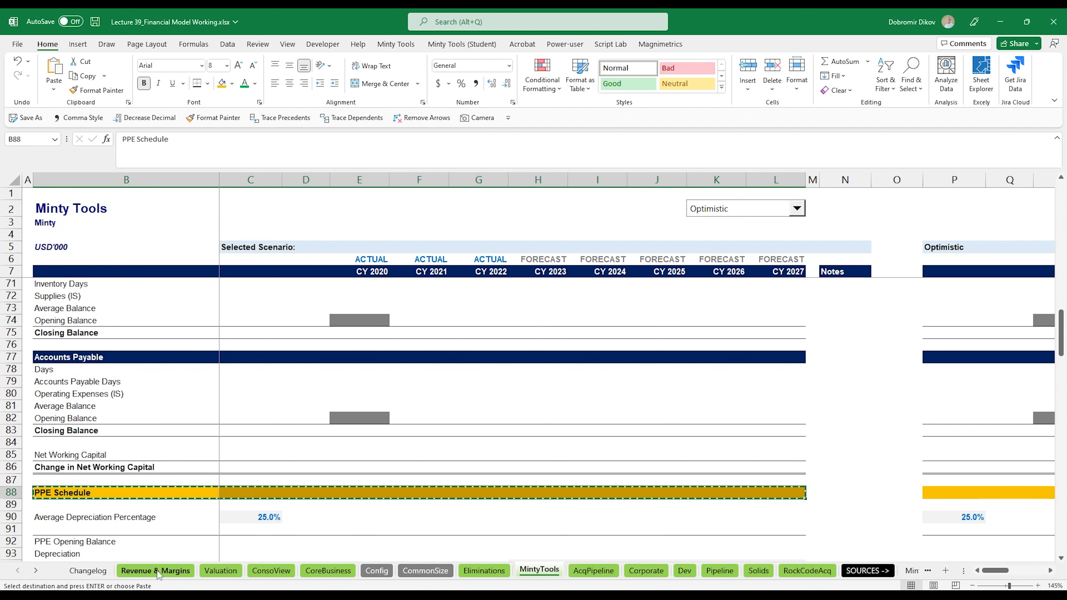
pyautogui.click(206, 571)
pyautogui.hotkey('ctrl', 'v')
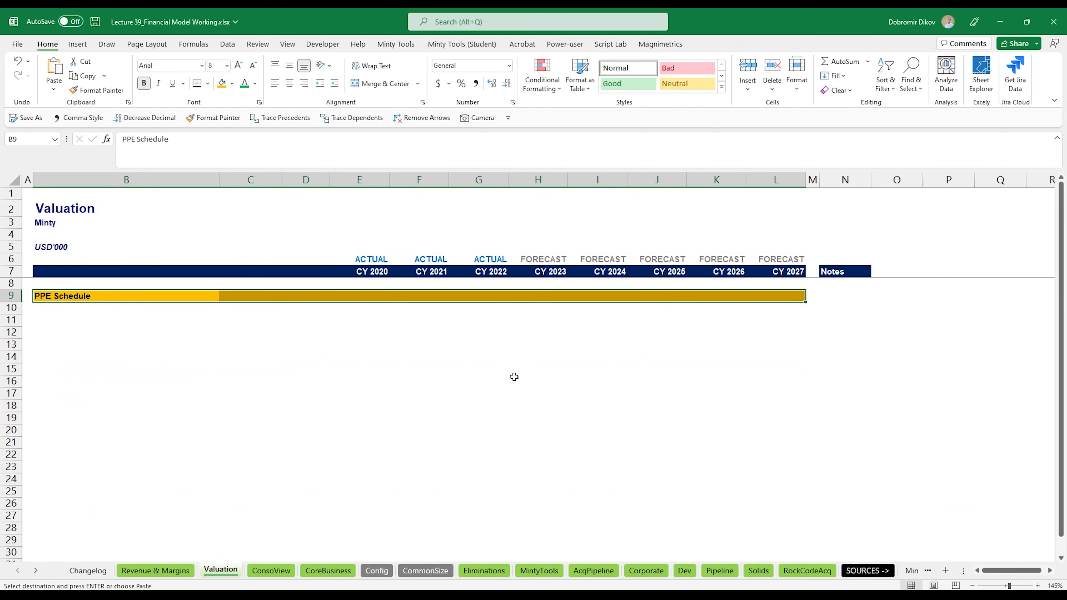
# Replace the text of the yellow header in B9 with "Minty Group Business Valuation".
pyautogui.click(99, 294)
pyautogui.write('Minty Gro')
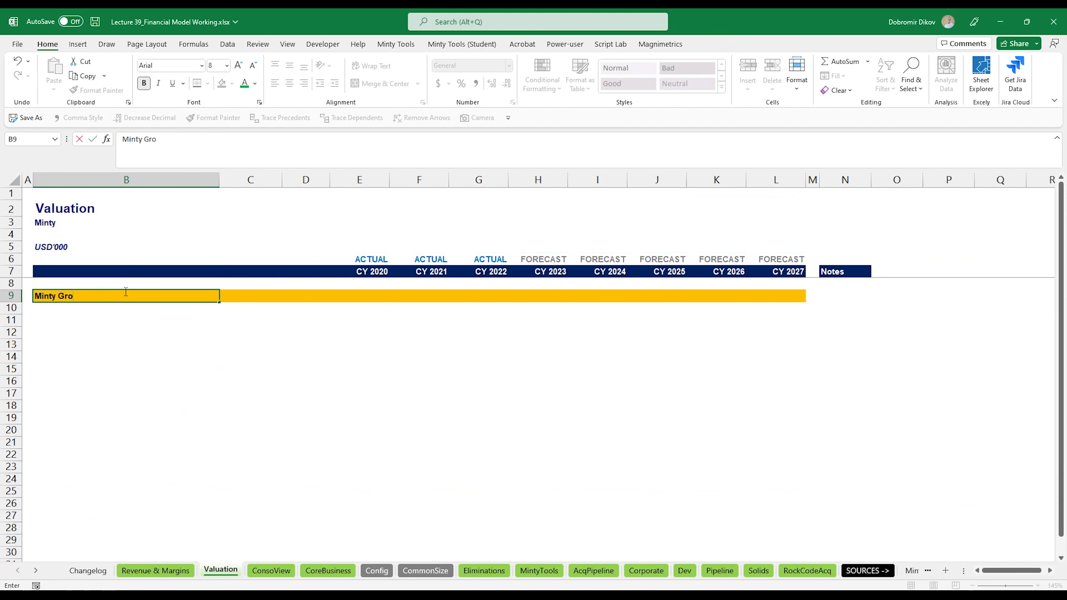
pyautogui.write('up Business Valuation')
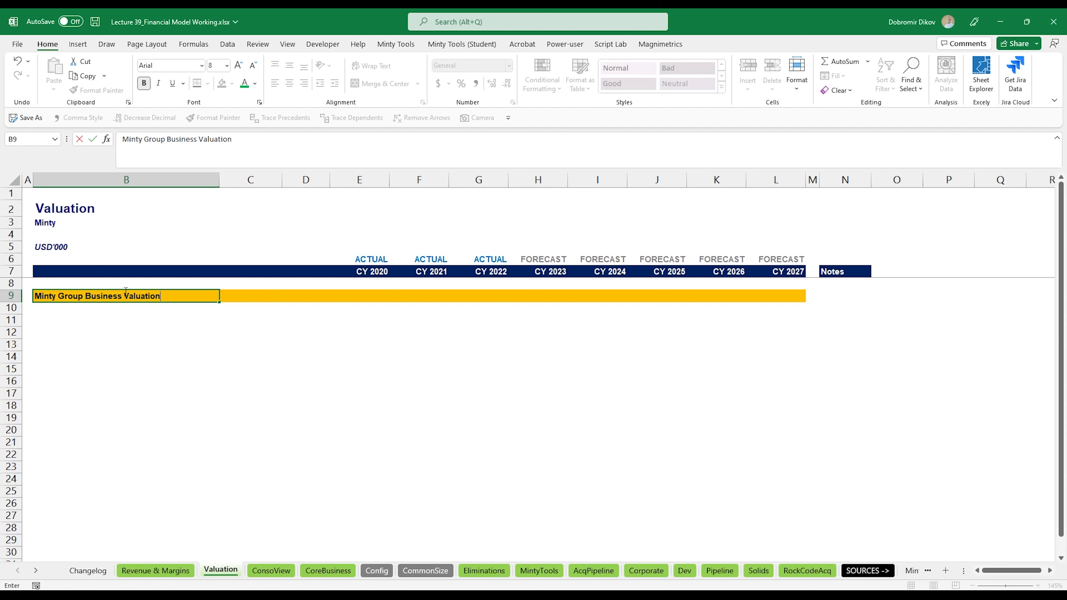
pyautogui.press('Return')
pyautogui.press('Return')
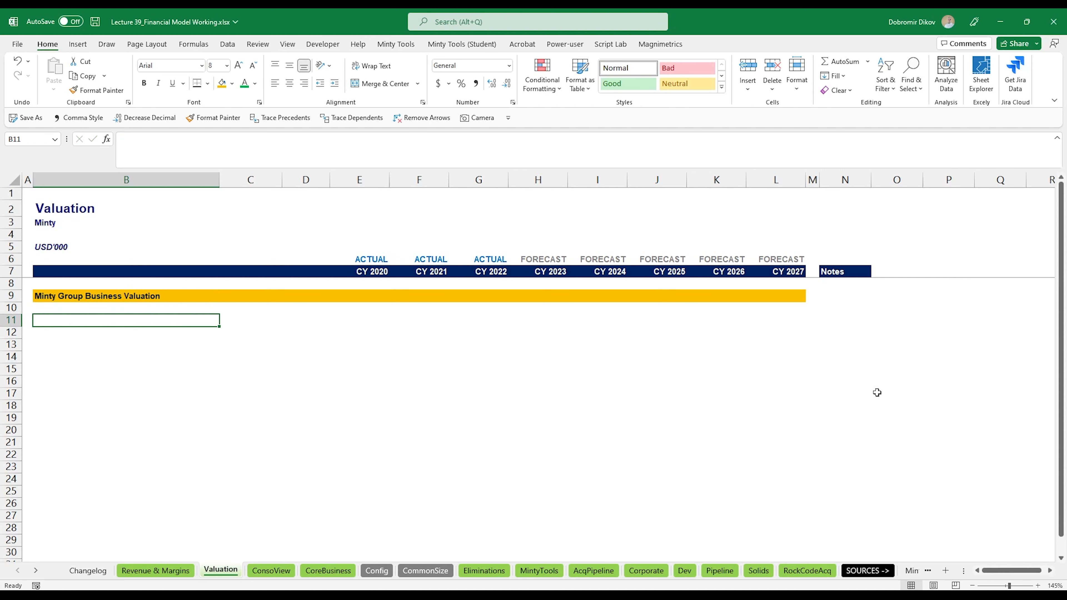
# Fill B11:L11 with light blue and enter the subheading "Core Business + Acquisitions" in B11.
pyautogui.keyDown('shift'); pyautogui.click(768, 324); pyautogui.keyUp('shift')
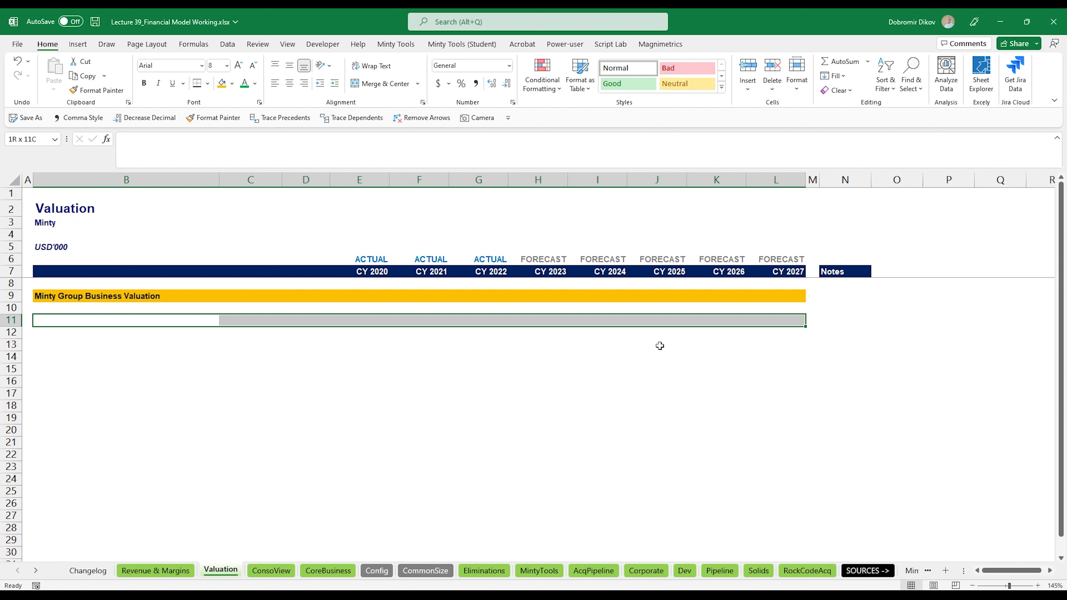
pyautogui.click(232, 83)
pyautogui.click(296, 126)
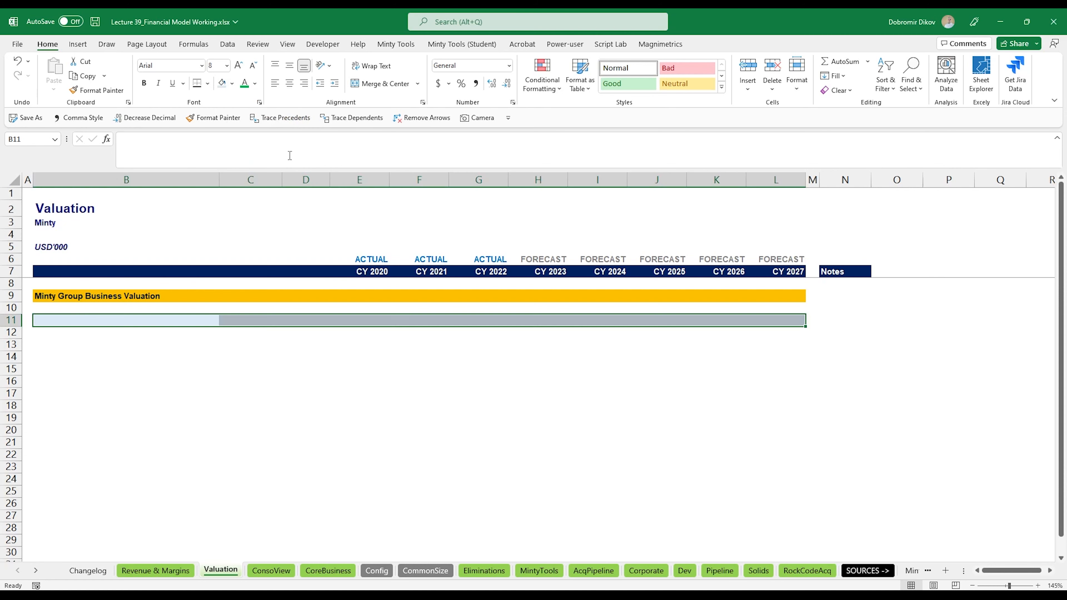
pyautogui.press('Down')
pyautogui.press('Up')
pyautogui.write('Core')
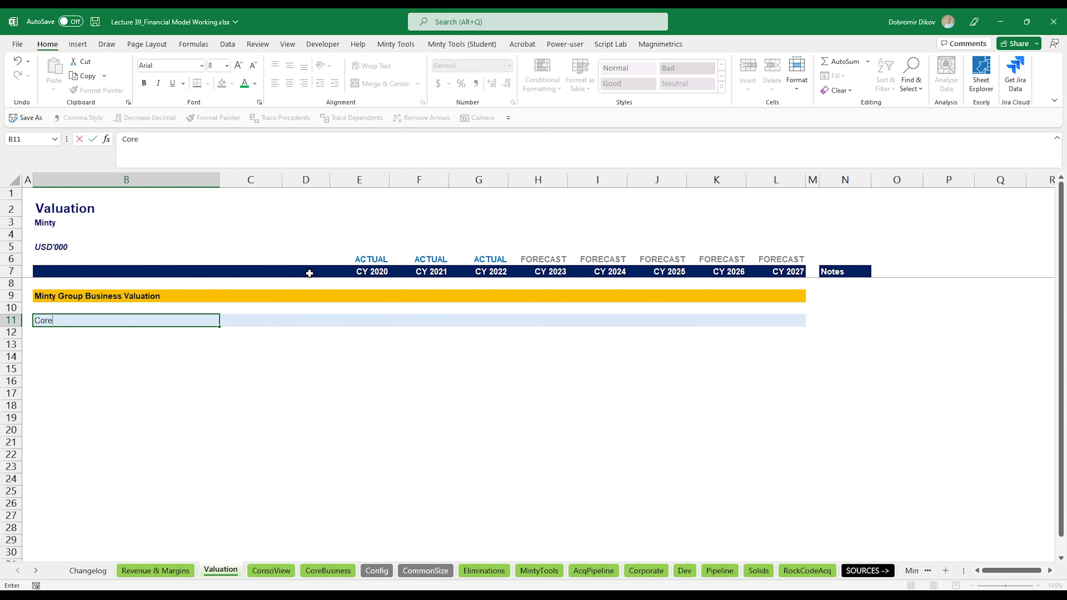
pyautogui.write(' Business + Acquisitions')
pyautogui.press('Down')
pyautogui.press('Down')
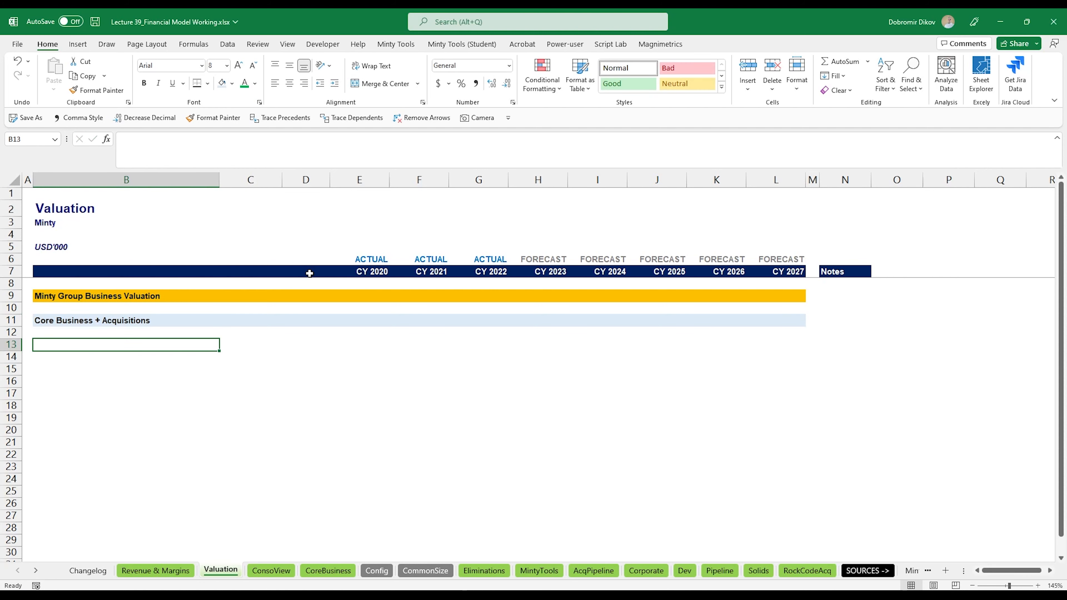
# Copy the EBITDA block B22:L30 of the Revenue & Margins sheet into the Valuation sheet, starting at B22.
pyautogui.click(155, 570)
pyautogui.click(87, 456)
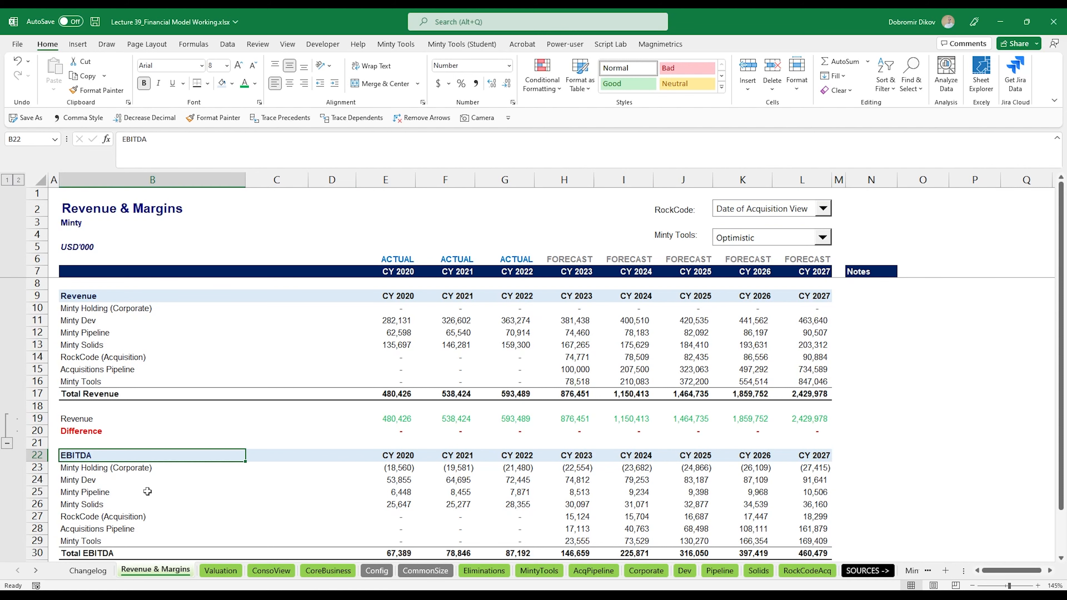
pyautogui.scroll(-1, 126, 483)
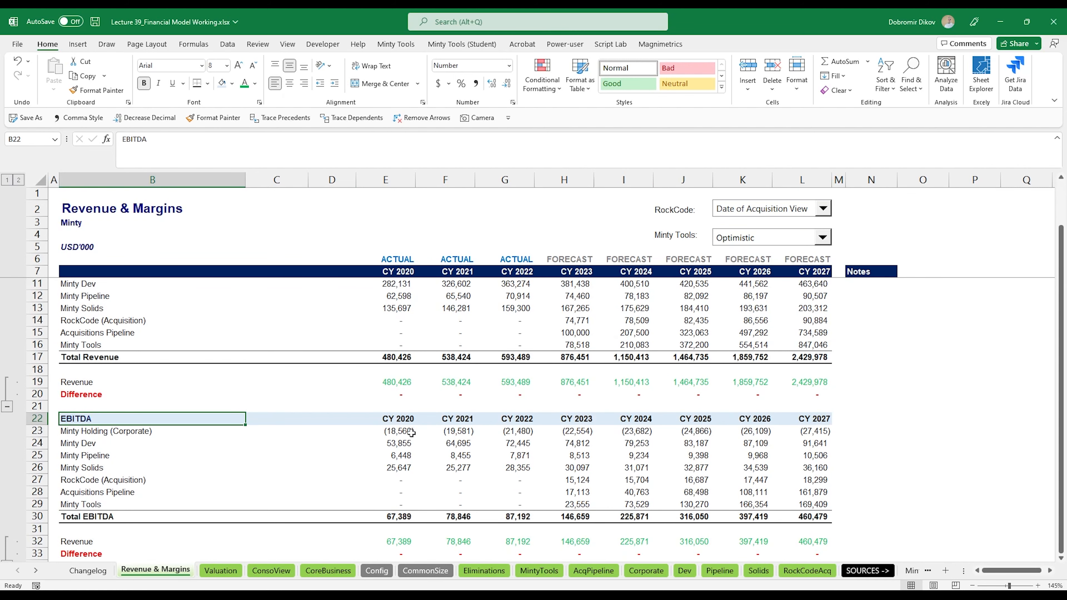
pyautogui.keyDown('shift'); pyautogui.click(797, 516); pyautogui.keyUp('shift')
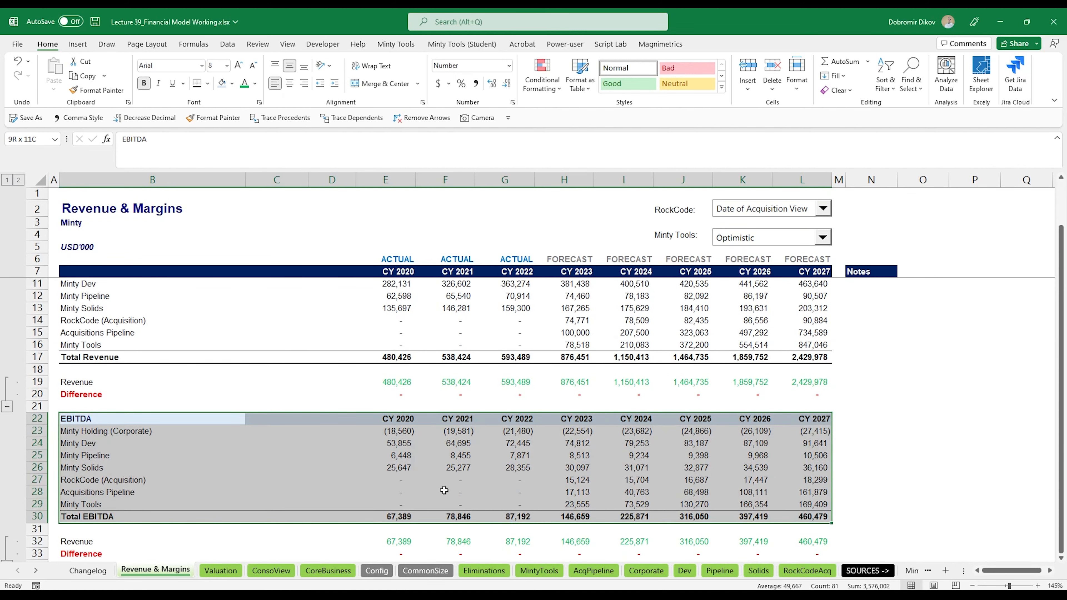
pyautogui.hotkey('ctrl', 'c')
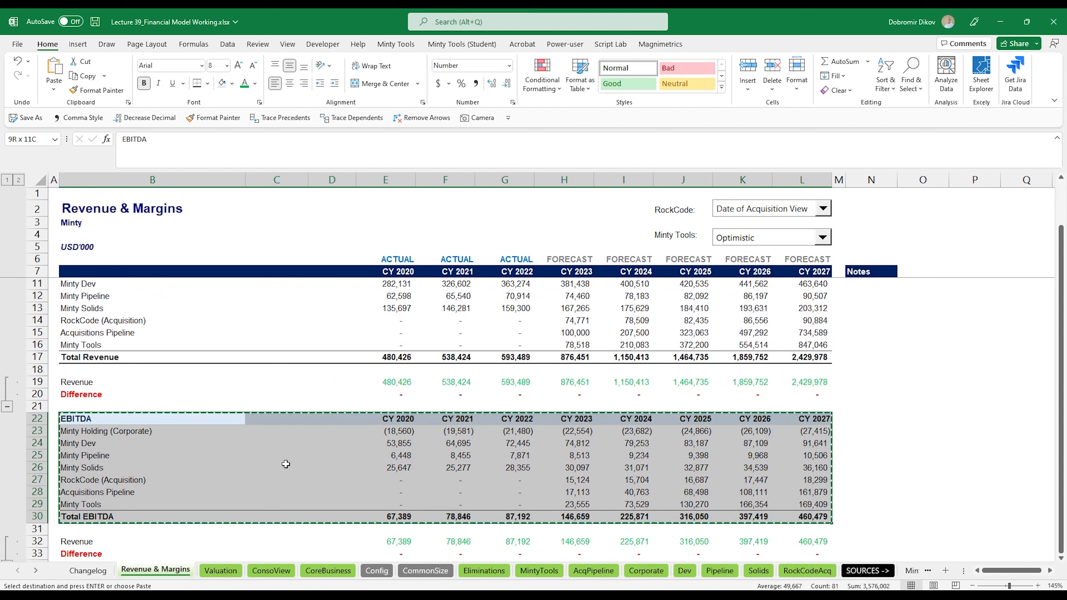
pyautogui.click(232, 572)
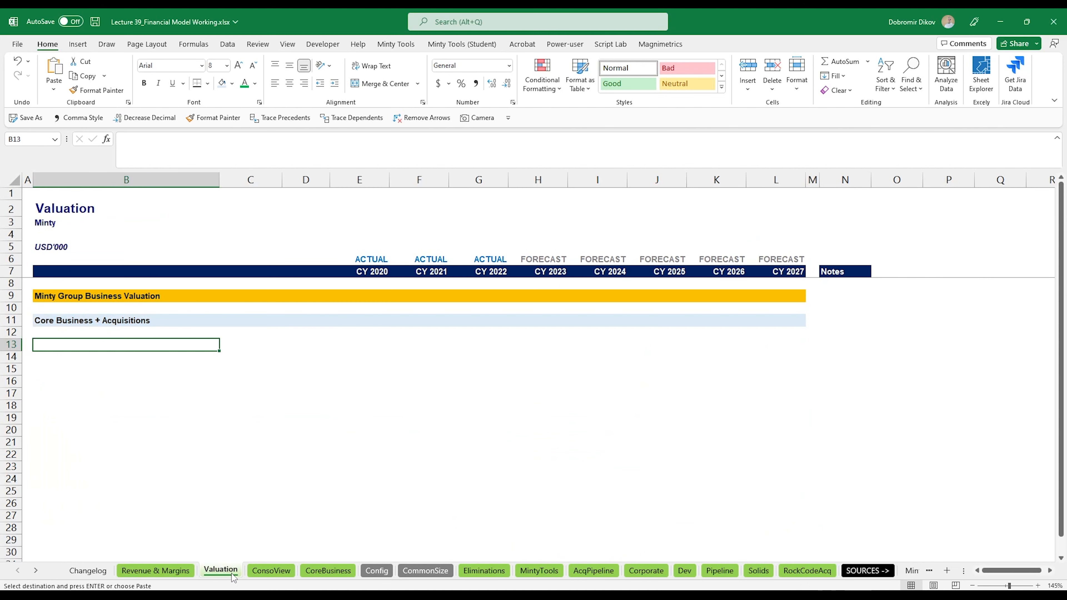
pyautogui.click(63, 432)
pyautogui.click(72, 420)
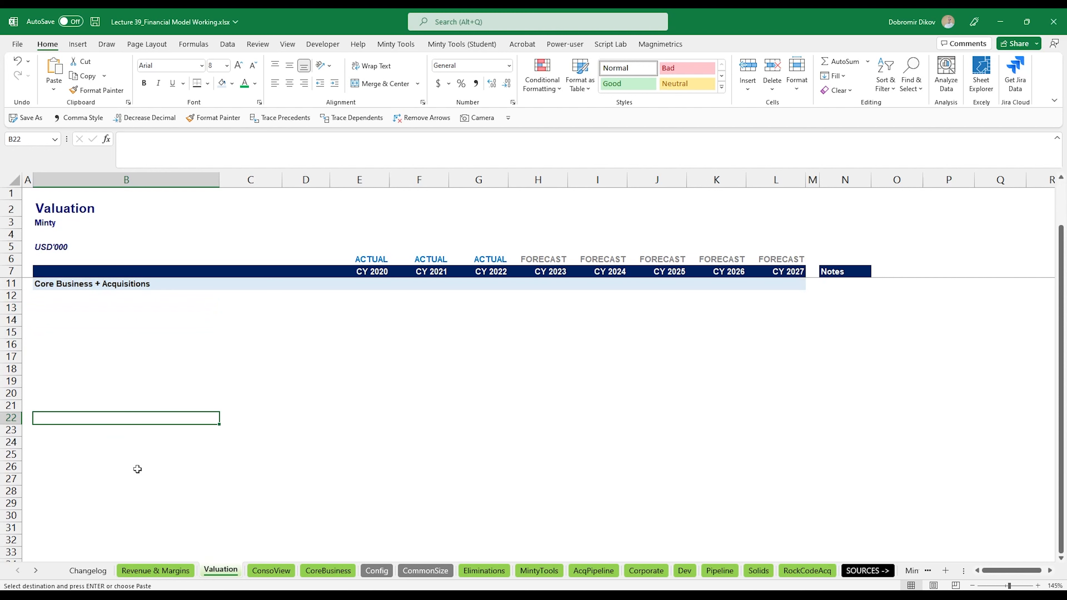
pyautogui.hotkey('ctrl', 'v')
# Check the formulas behind the pasted EBITDA rows and their totals across the forecast years.
pyautogui.click(771, 498)
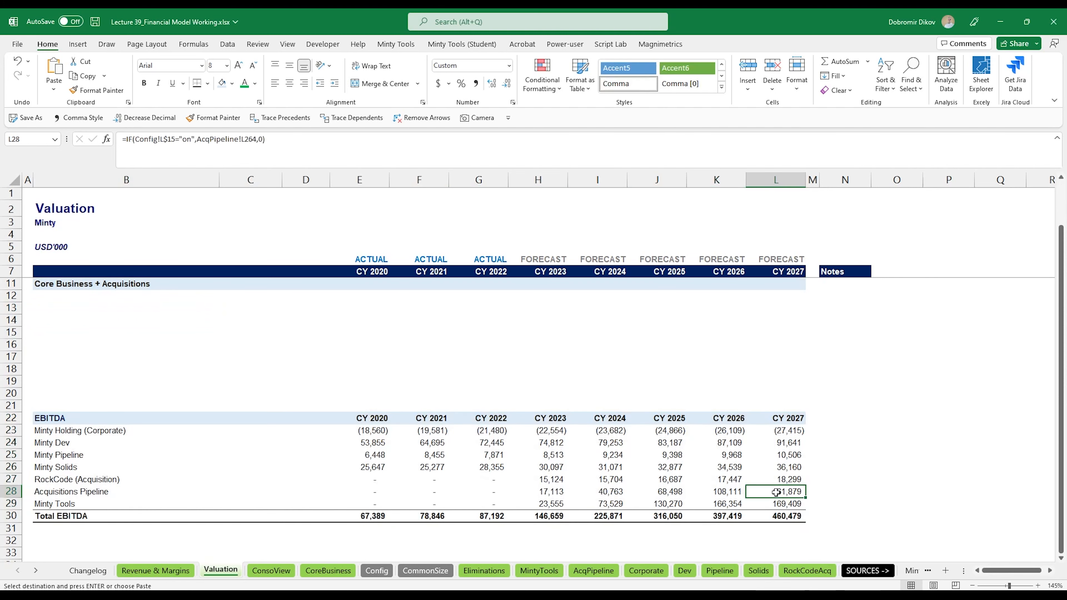
pyautogui.click(771, 459)
pyautogui.click(656, 489)
pyautogui.click(752, 495)
pyautogui.moveTo(771, 518); pyautogui.dragTo(361, 516)
pyautogui.click(492, 516)
pyautogui.click(534, 467)
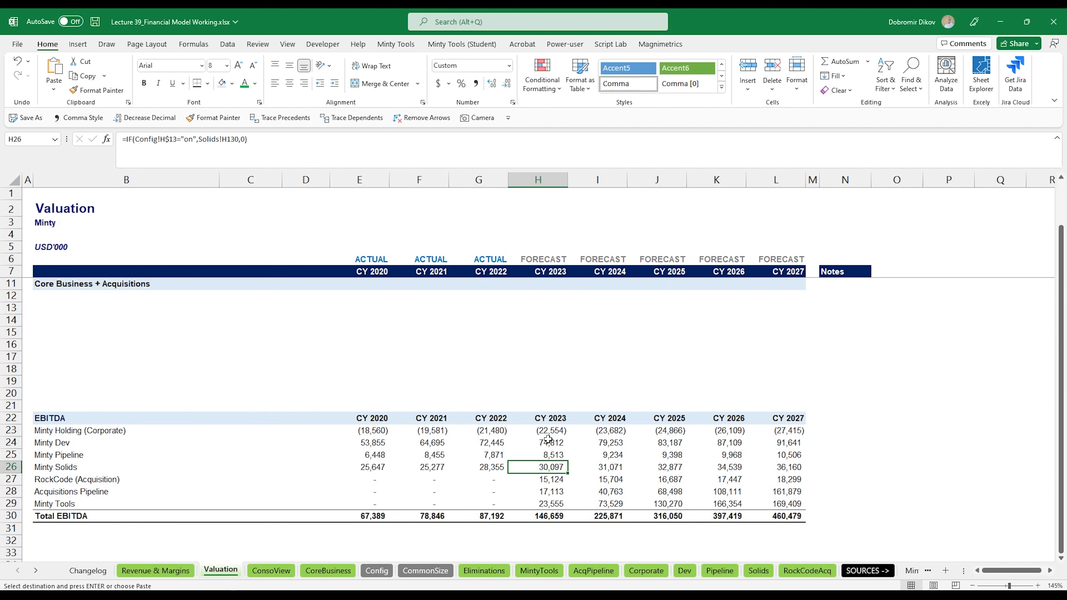
pyautogui.click(548, 440)
pyautogui.click(551, 472)
pyautogui.click(658, 492)
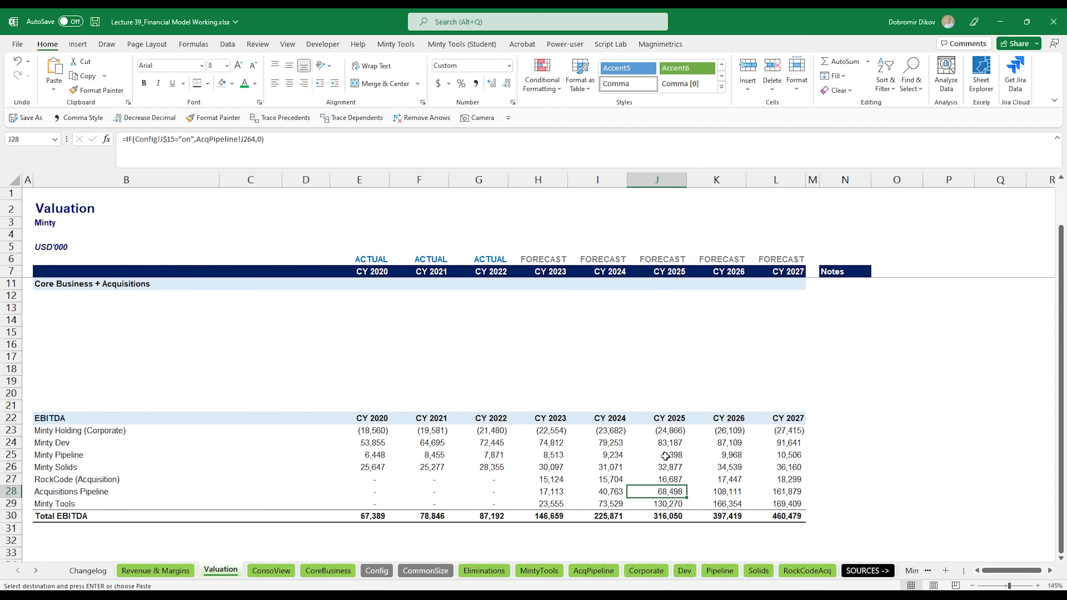
pyautogui.click(665, 456)
pyautogui.click(673, 441)
pyautogui.click(672, 430)
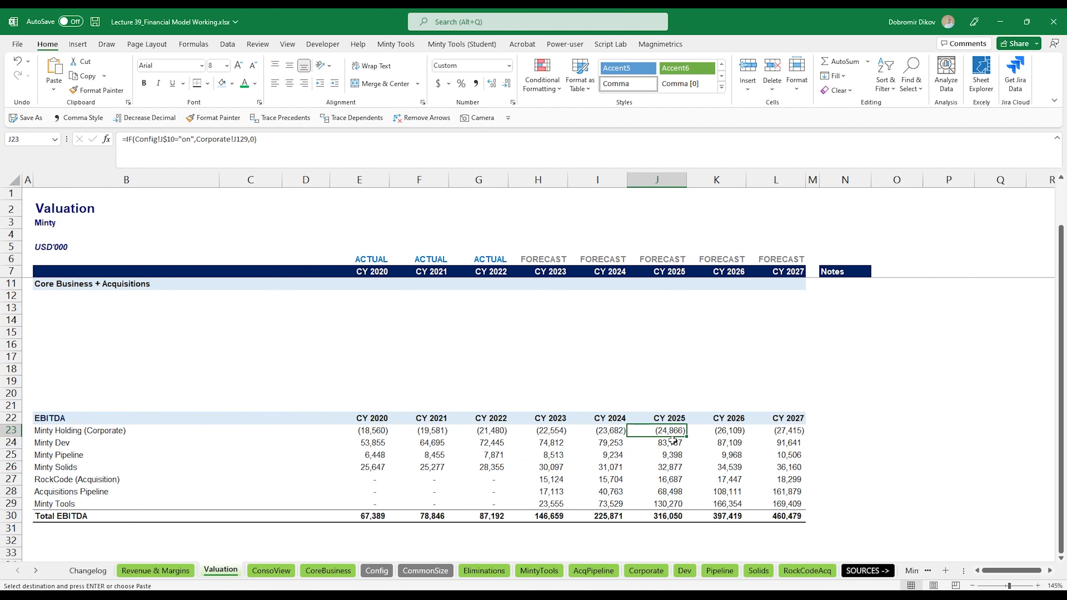
pyautogui.click(673, 500)
# Remove the empty rows above the pasted EBITDA block so that its header sits in row 13.
pyautogui.hotkey('ctrl', 'z')
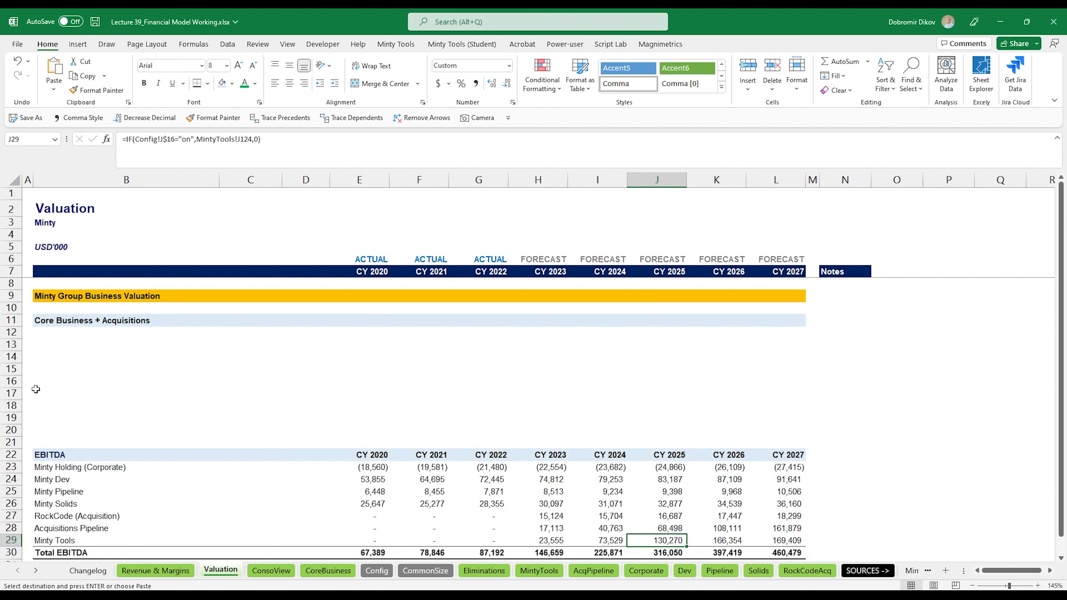
pyautogui.press('Right')
pyautogui.hotkey('shift', 'Right')
pyautogui.hotkey('shift', 'Right')
pyautogui.hotkey('shift', 'Right')
pyautogui.hotkey('shift', 'Right')
pyautogui.hotkey('shift', 'Right')
pyautogui.hotkey('shift', 'Right')
pyautogui.hotkey('shift', 'Right')
pyautogui.hotkey('shift', 'Right')
pyautogui.hotkey('shift', 'Right')
pyautogui.hotkey('shift', 'Right')
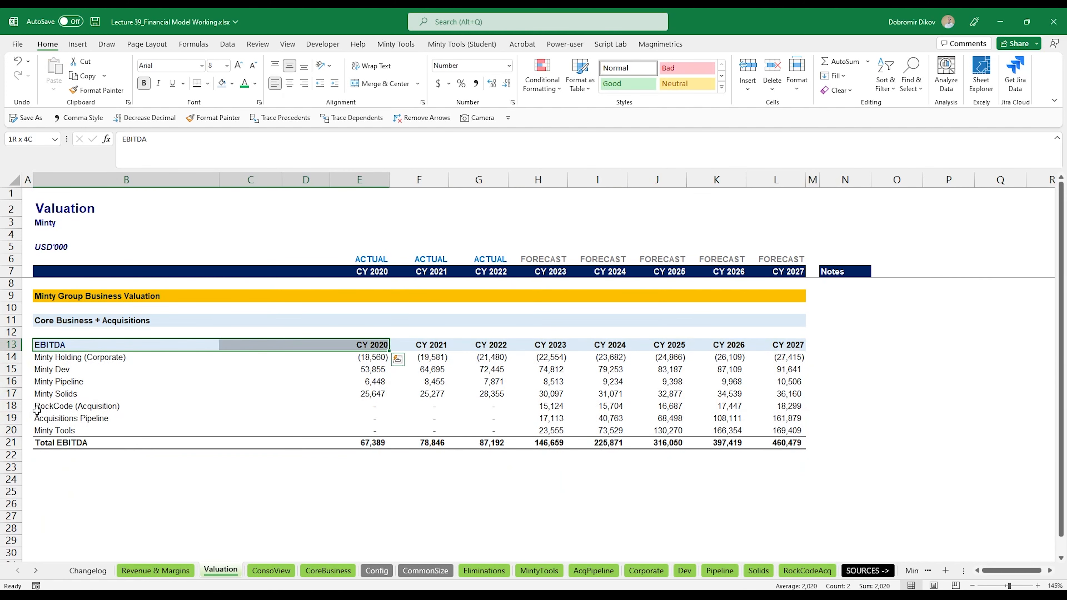
# Copy the year headings from E13:L13 into E11:L11 of the Core Business + Acquisitions subheading.
pyautogui.click(372, 345)
pyautogui.hotkey('shift', 'Right')
pyautogui.hotkey('shift', 'Right')
pyautogui.hotkey('shift', 'Right')
pyautogui.hotkey('shift', 'Right')
pyautogui.hotkey('shift', 'Right')
pyautogui.hotkey('shift', 'Right')
pyautogui.hotkey('shift', 'Right')
pyautogui.hotkey('ctrl', 'c')
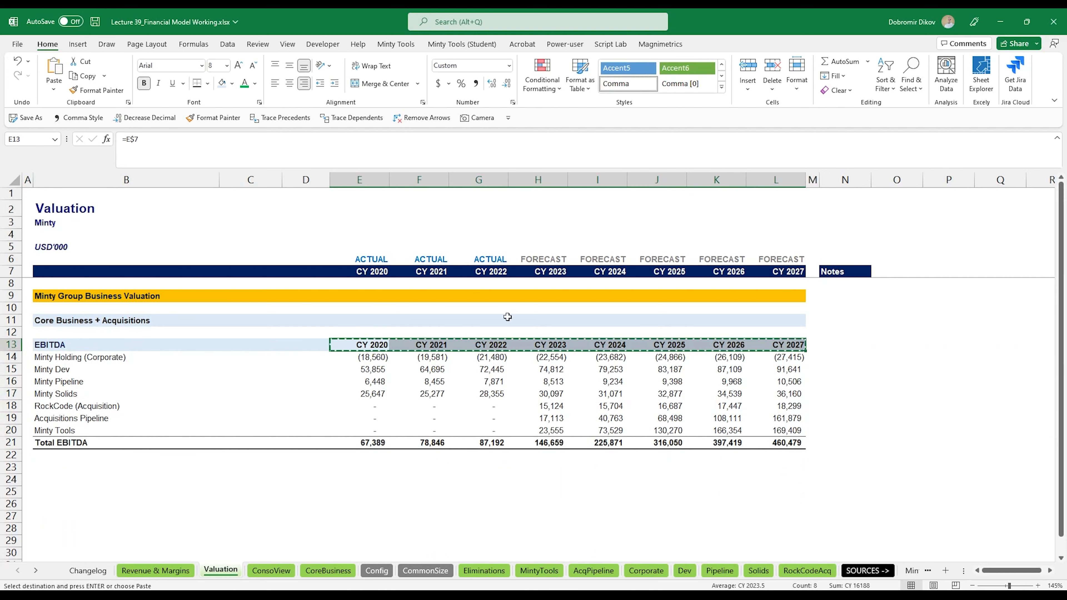
pyautogui.click(383, 322)
pyautogui.hotkey('ctrl', 'v')
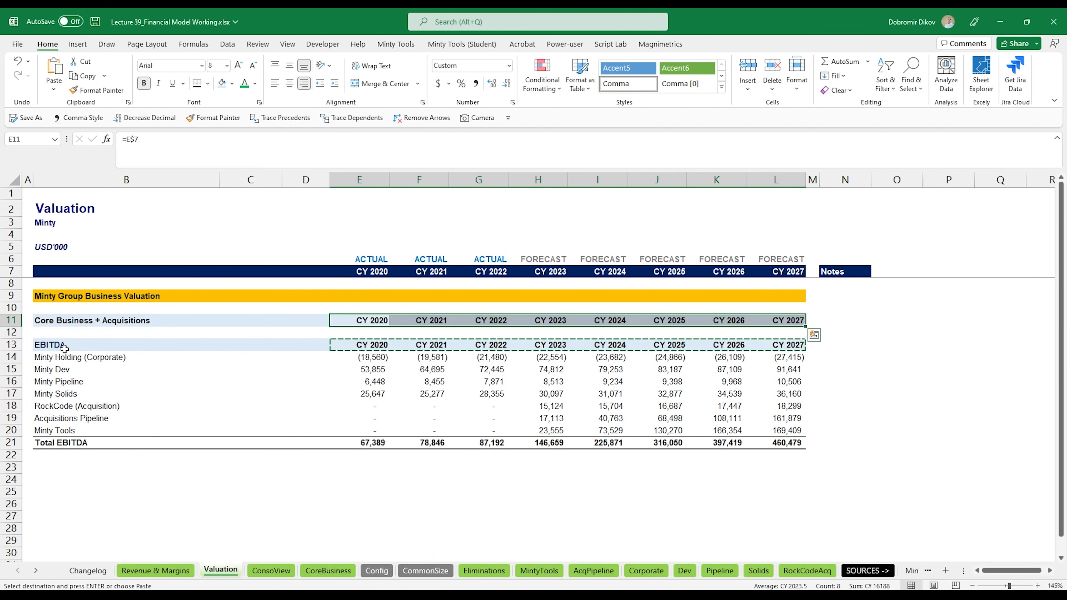
# Clear the contents of B13:L13 and enter "EBITDA" again in B13.
pyautogui.moveTo(65, 348); pyautogui.dragTo(763, 347)
pyautogui.press('Delete')
pyautogui.write('E')
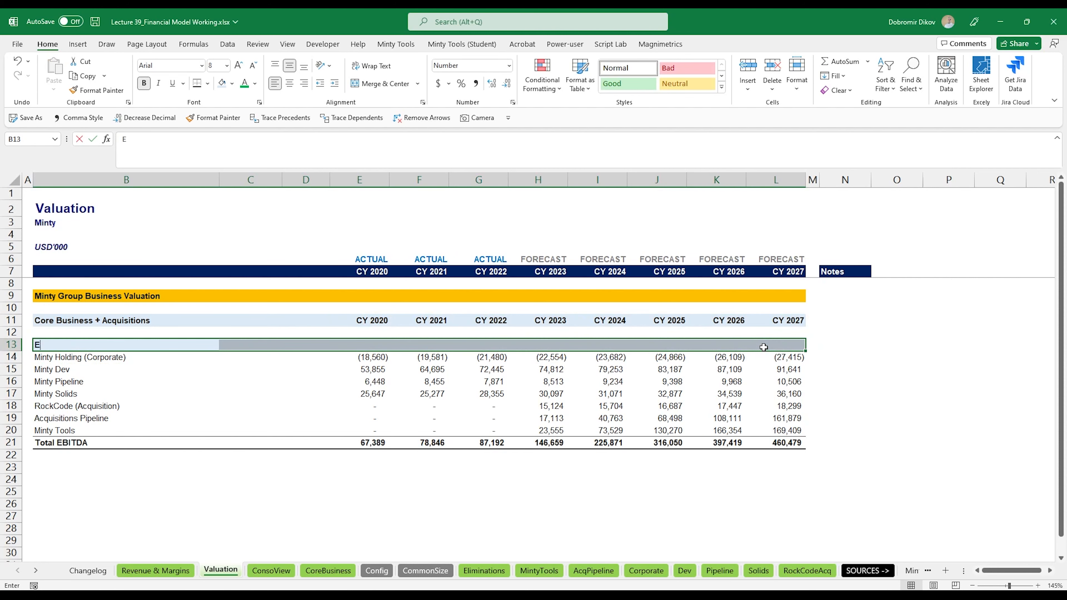
pyautogui.write('BITDA')
pyautogui.press('Return')
pyautogui.press('Up')
pyautogui.press('Down')
pyautogui.press('Left')
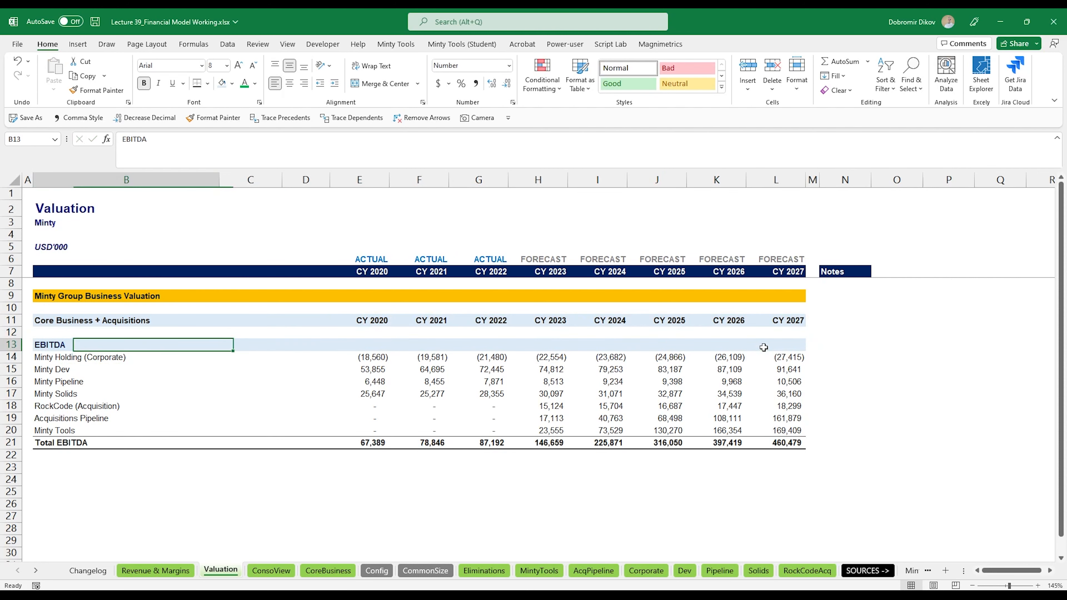
# Remove the fill colour from B13:L13 and give the EBITDA heading row a bottom border.
pyautogui.hotkey('shift', 'Right')
pyautogui.hotkey('shift', 'Right')
pyautogui.hotkey('shift', 'Right')
pyautogui.hotkey('shift', 'Right')
pyautogui.hotkey('shift', 'Right')
pyautogui.hotkey('shift', 'Right')
pyautogui.hotkey('shift', 'Right')
pyautogui.hotkey('shift', 'Right')
pyautogui.hotkey('shift', 'Right')
pyautogui.hotkey('shift', 'Right')
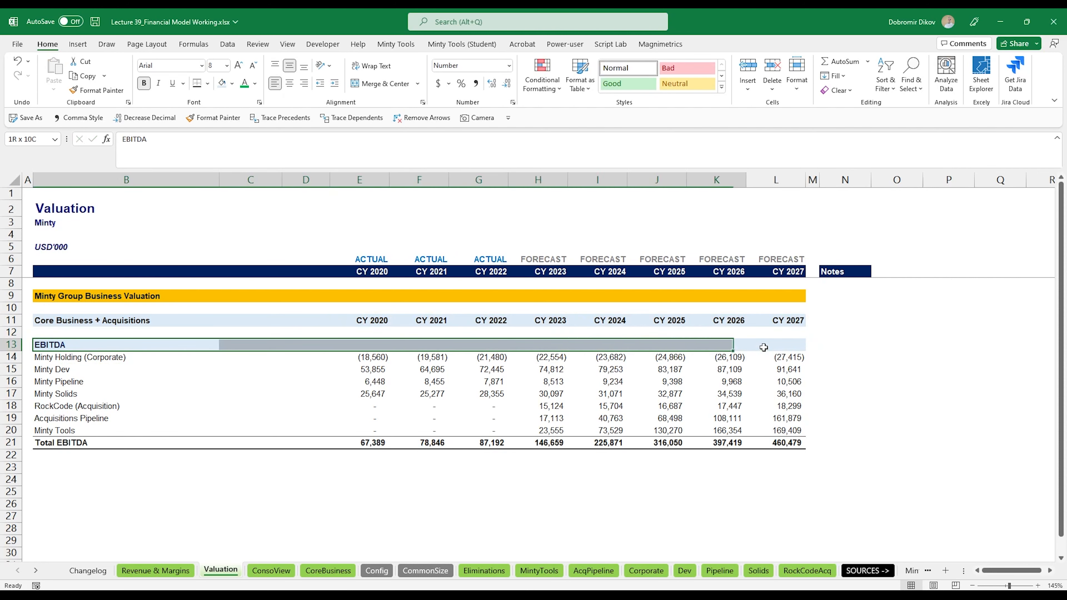
pyautogui.click(231, 82)
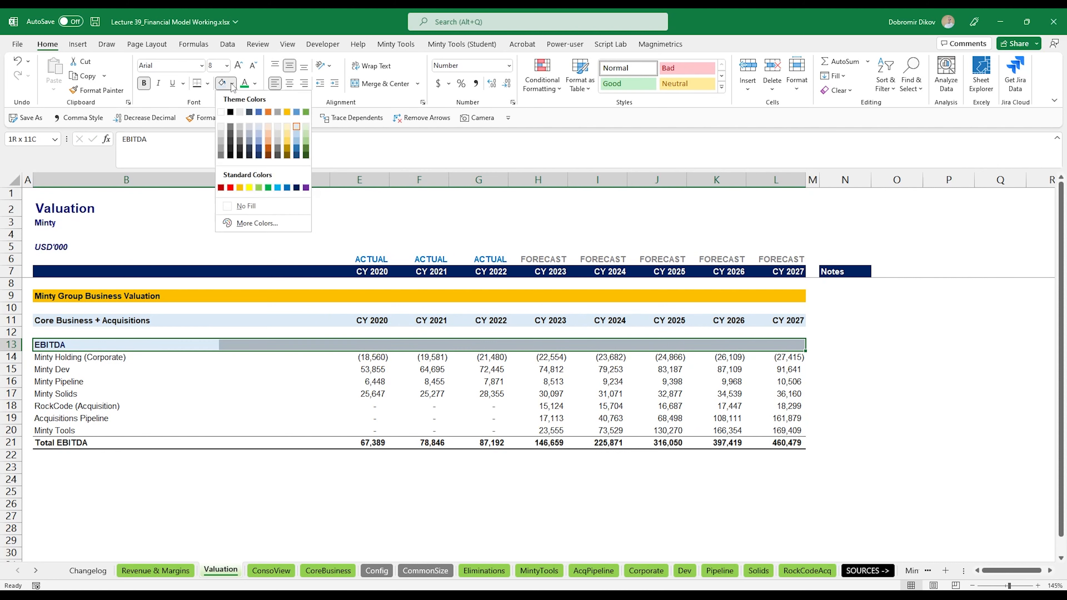
pyautogui.click(246, 206)
pyautogui.click(206, 83)
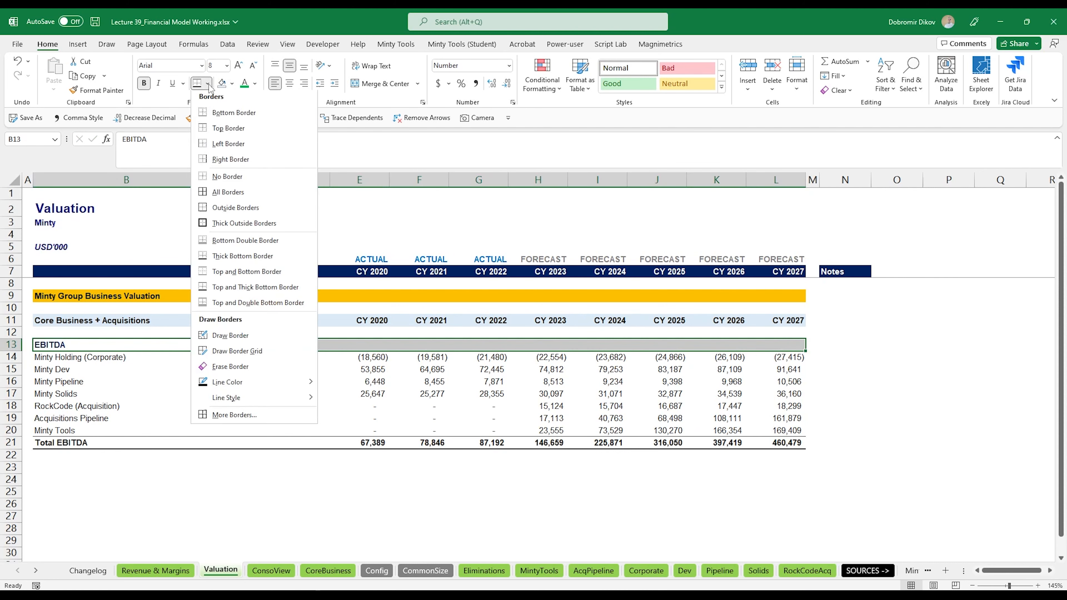
pyautogui.click(217, 132)
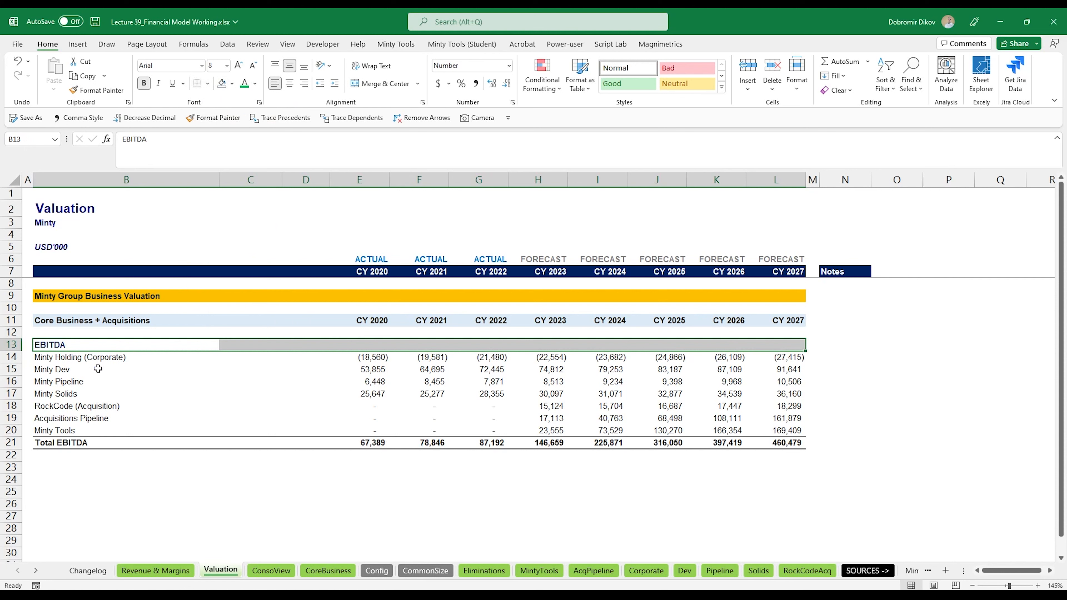
# Indent the entity names in B14:B20 and enter the label "EBITDA Multiple" in B22.
pyautogui.moveTo(60, 358); pyautogui.dragTo(59, 429)
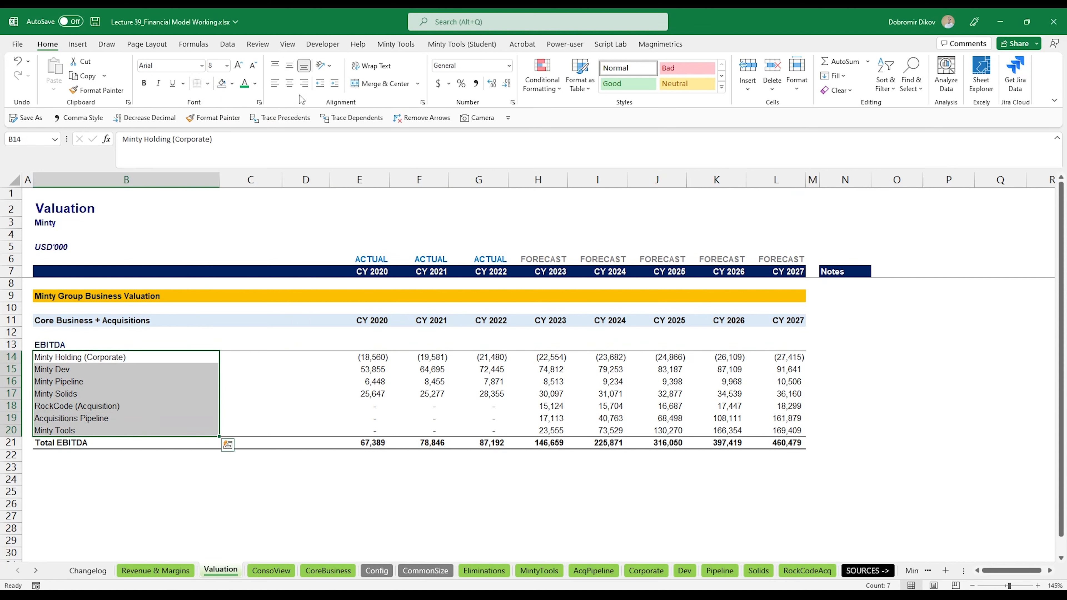
pyautogui.click(334, 83)
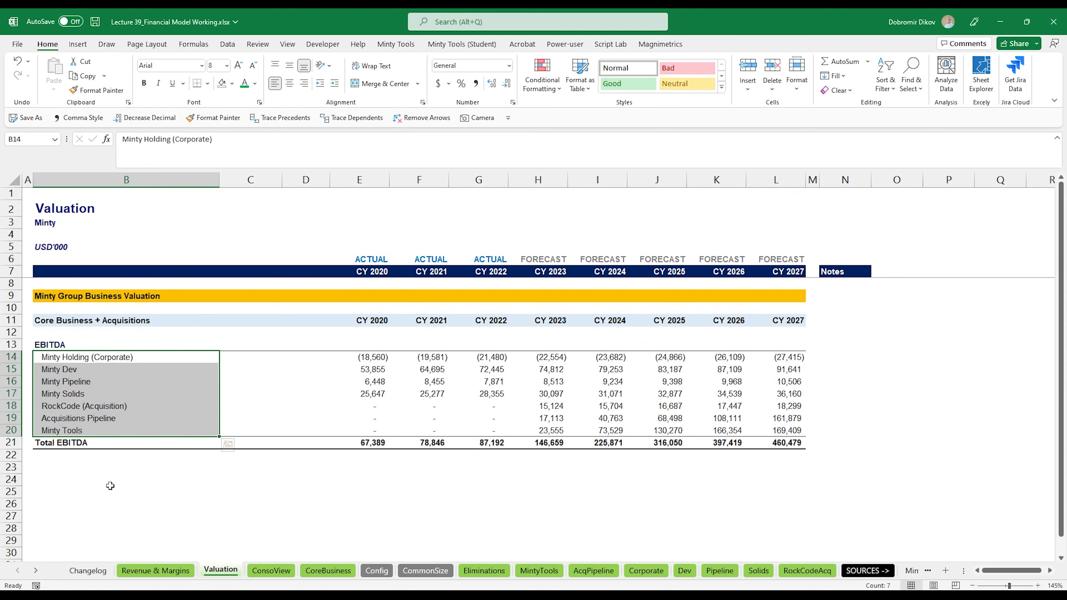
pyautogui.click(59, 458)
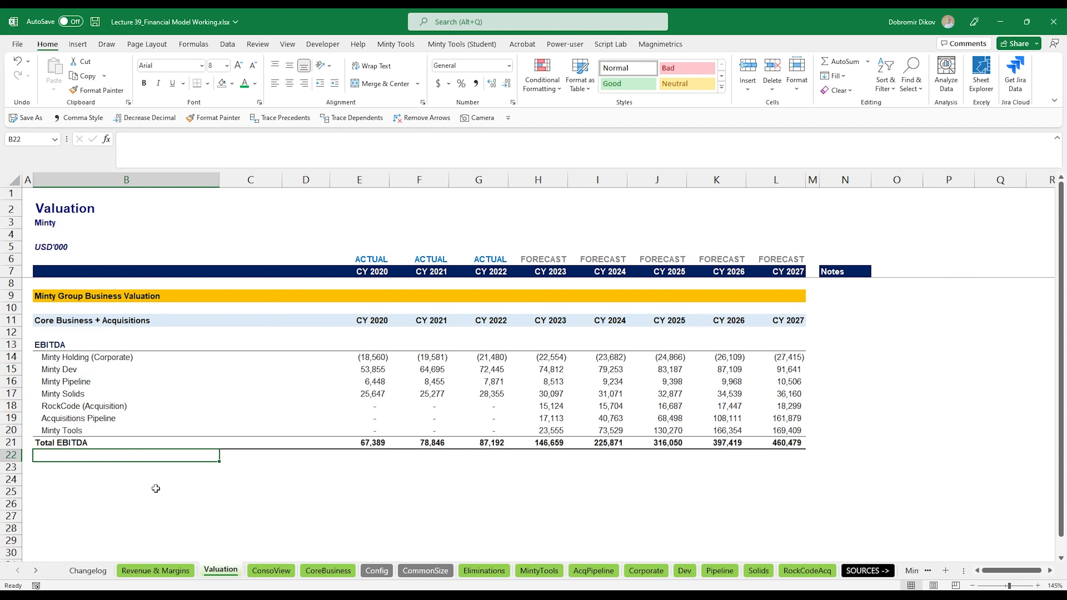
pyautogui.write('EBITDA Mult')
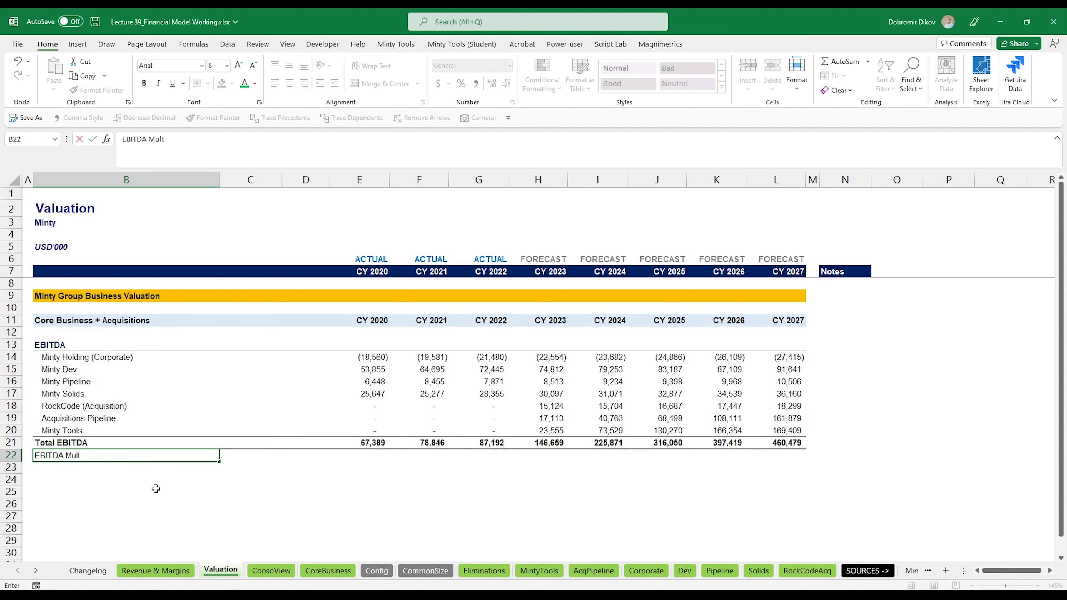
pyautogui.write('iple')
pyautogui.press('Return')
# Format H22:L22 as input cells with a light grey fill and a bold blue font.
pyautogui.press('Up')
pyautogui.press('Right')
pyautogui.press('Right')
pyautogui.press('Right')
pyautogui.press('Right')
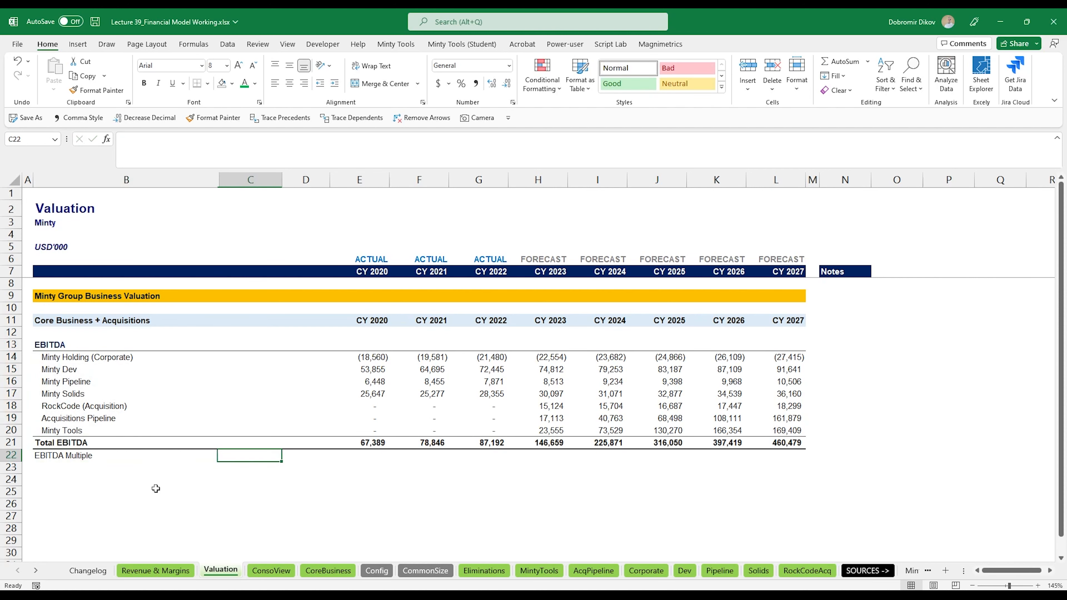
pyautogui.press('Right')
pyautogui.press('Right')
pyautogui.hotkey('shift', 'Right')
pyautogui.hotkey('shift', 'Right')
pyautogui.hotkey('shift', 'Right')
pyautogui.hotkey('shift', 'Right')
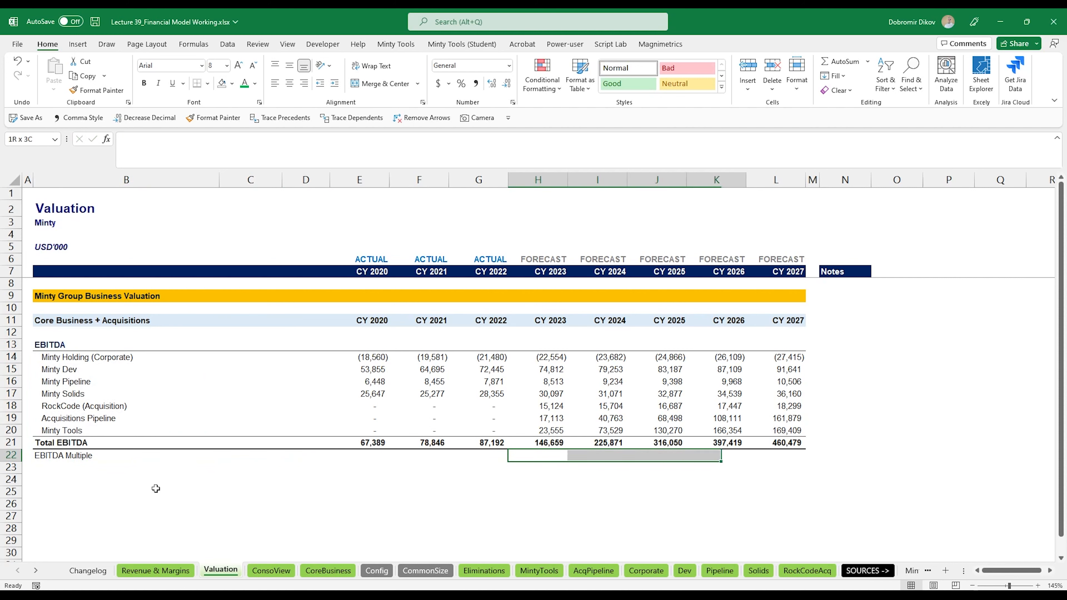
pyautogui.click(232, 83)
pyautogui.click(220, 128)
pyautogui.click(254, 83)
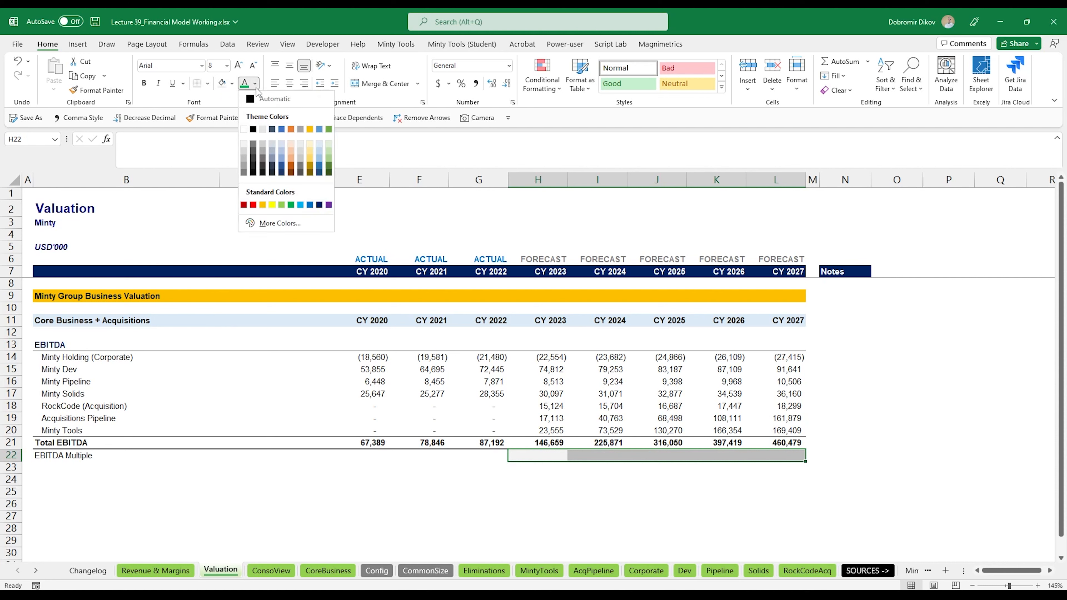
pyautogui.click(312, 205)
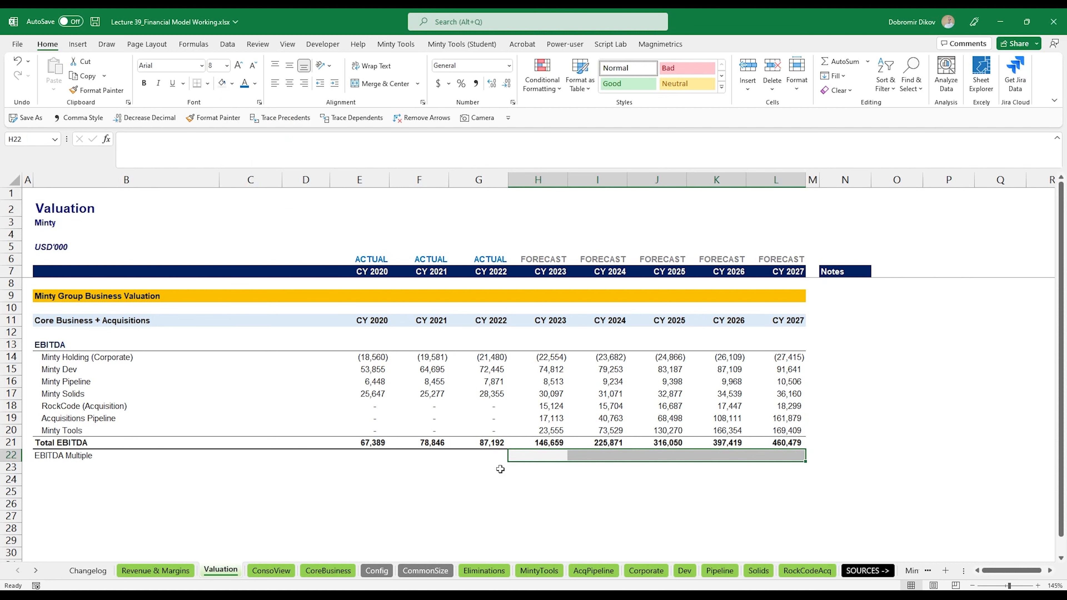
pyautogui.hotkey('ctrl', 'b')
# Apply the custom number format 0.00 "x" to H22:L22 and fill all five cells with 8.
pyautogui.hotkey('ctrl', '1')
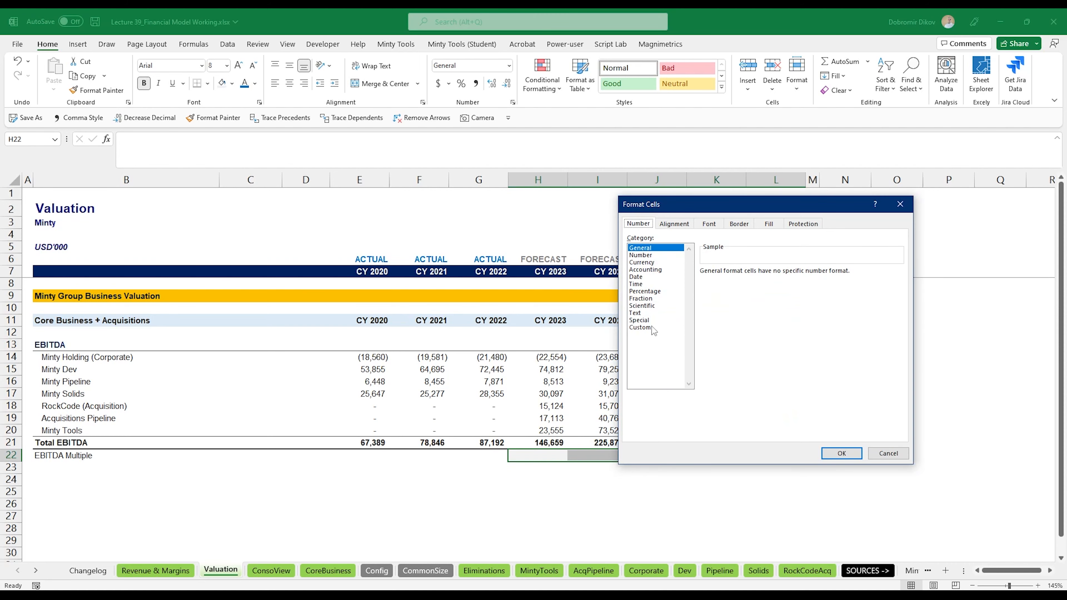
pyautogui.click(652, 327)
pyautogui.click(709, 307)
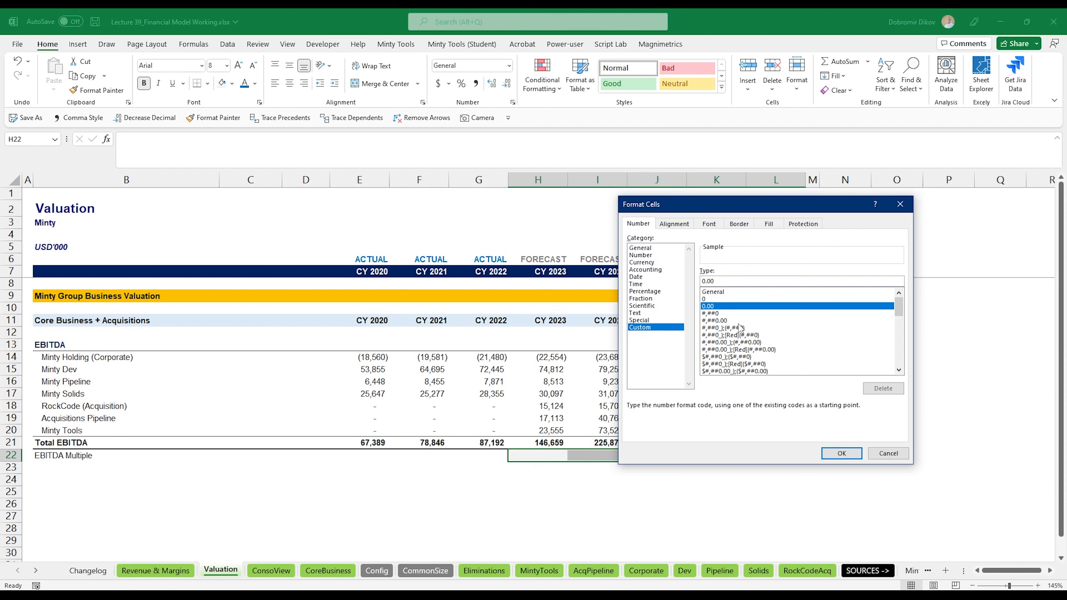
pyautogui.write('"x')
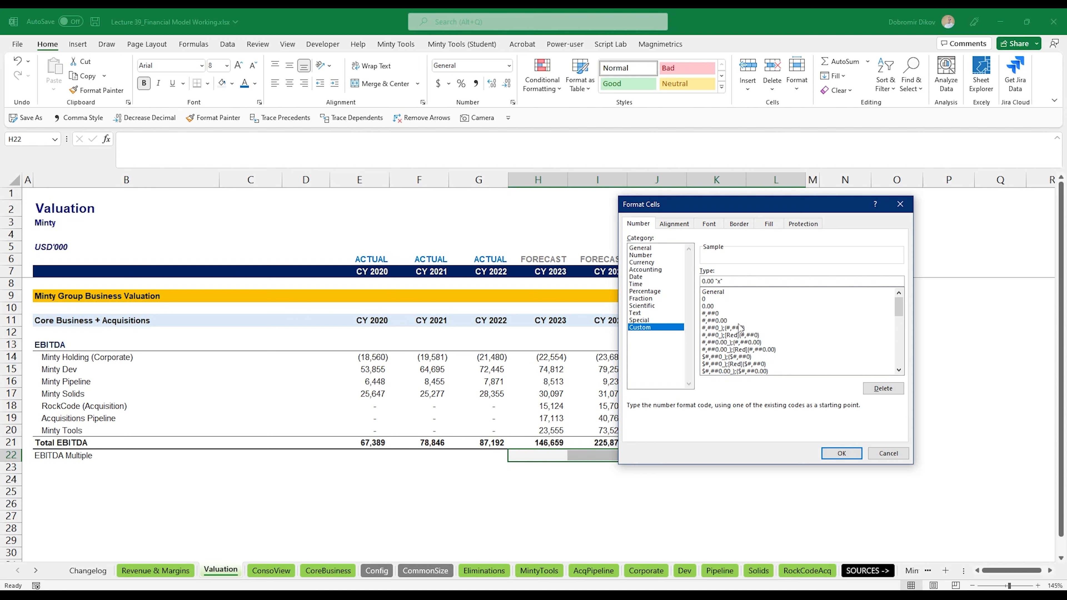
pyautogui.press('Return')
pyautogui.write('8')
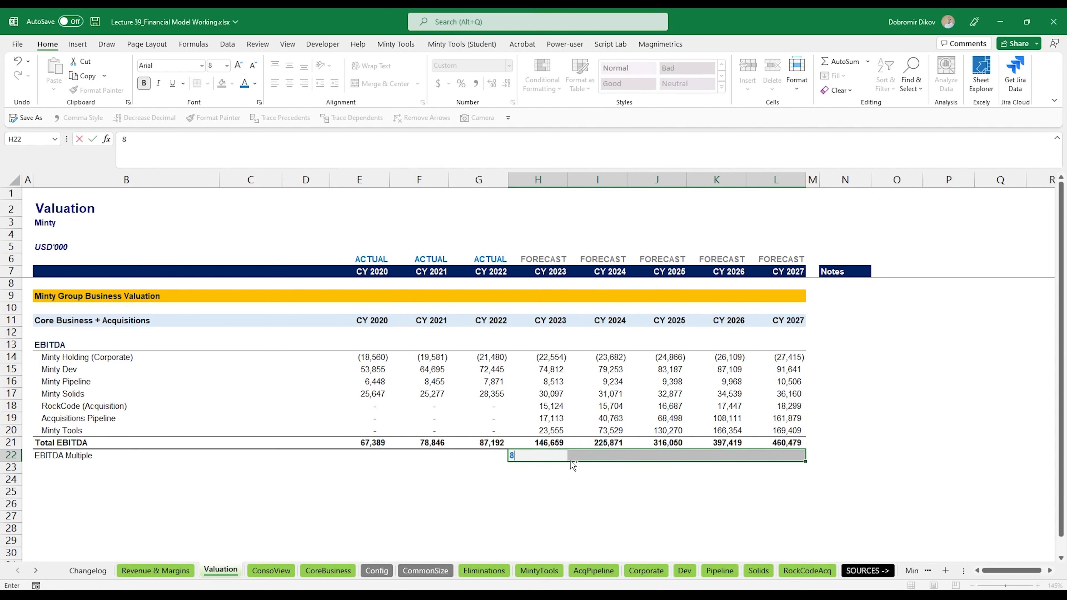
pyautogui.hotkey('ctrl', 'Return')
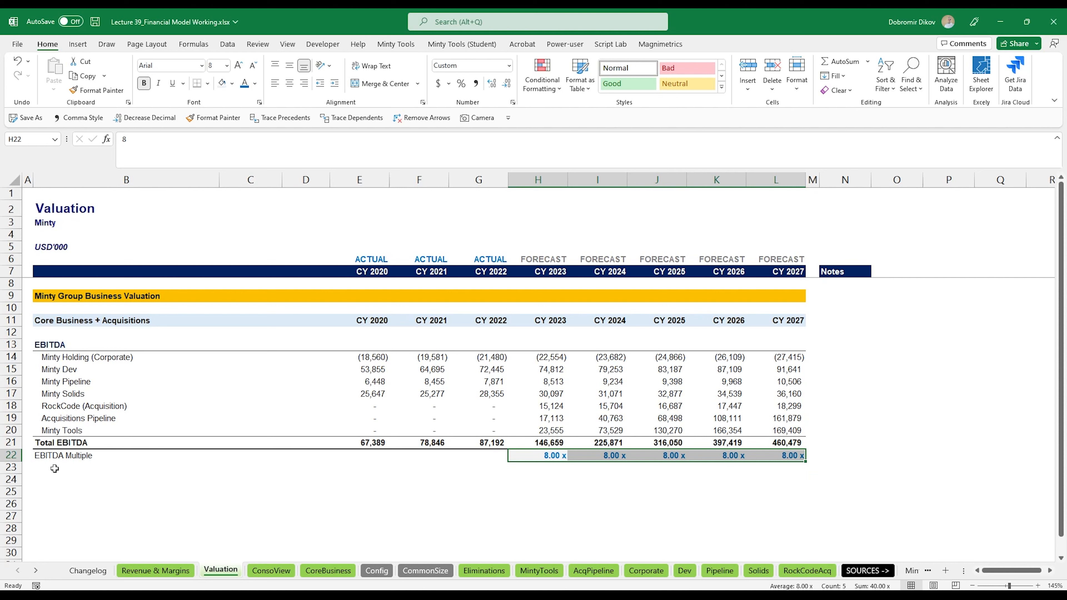
# Copy the formatting of the Total EBITDA row B21:L21 onto B23:L23.
pyautogui.moveTo(46, 444); pyautogui.dragTo(760, 440)
pyautogui.hotkey('alt', '4')
pyautogui.click(80, 470)
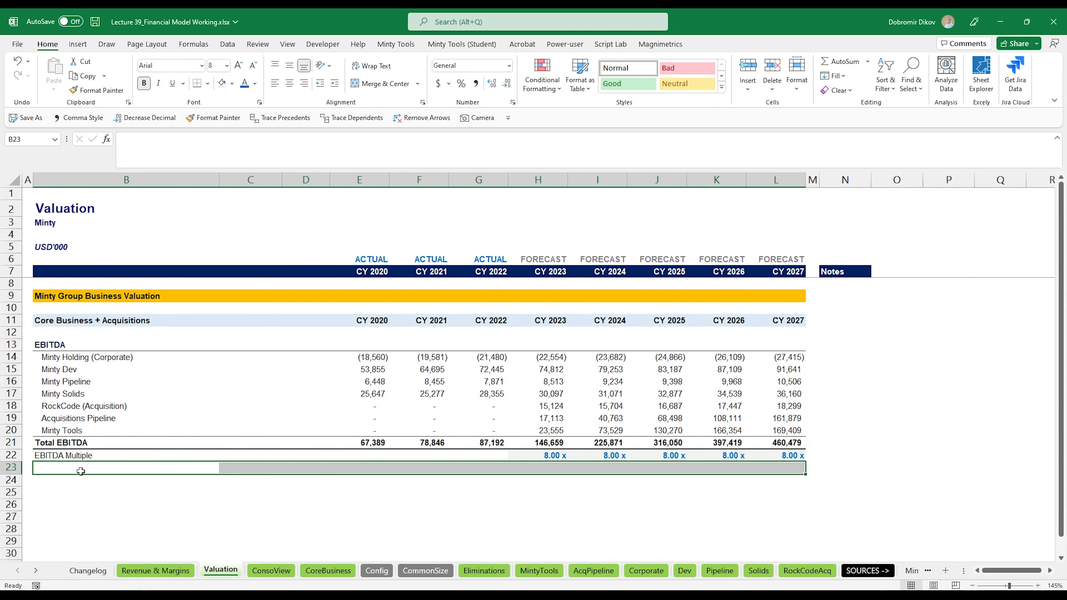
# Enter the label "Implied Enterprise Value" in B23, below the EBITDA Multiple row.
pyautogui.click(81, 470)
pyautogui.write('Im')
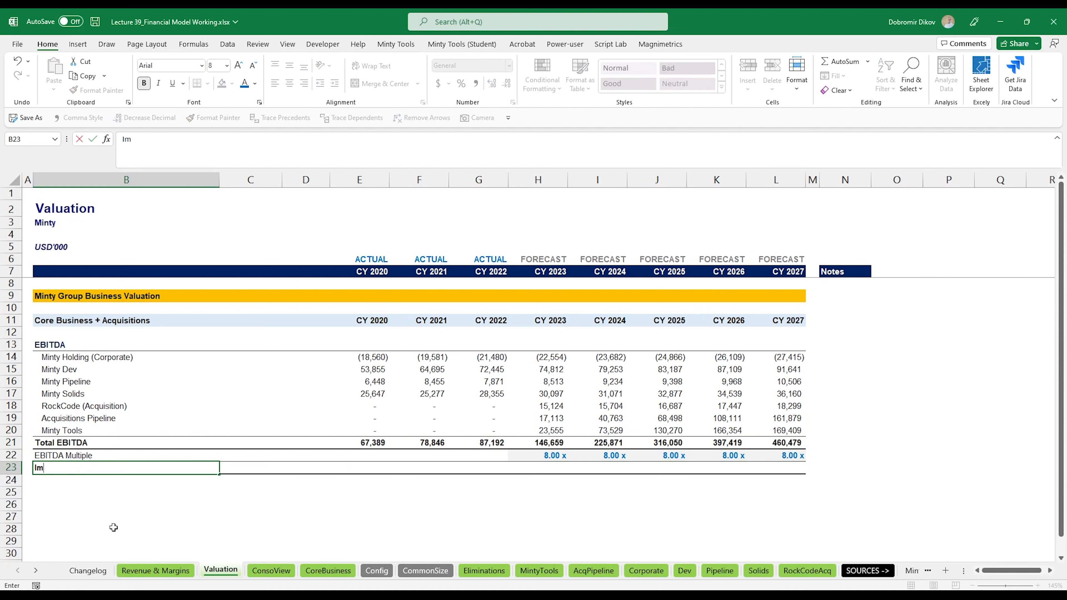
pyautogui.write('plied Enterprise Value')
pyautogui.press('Return')
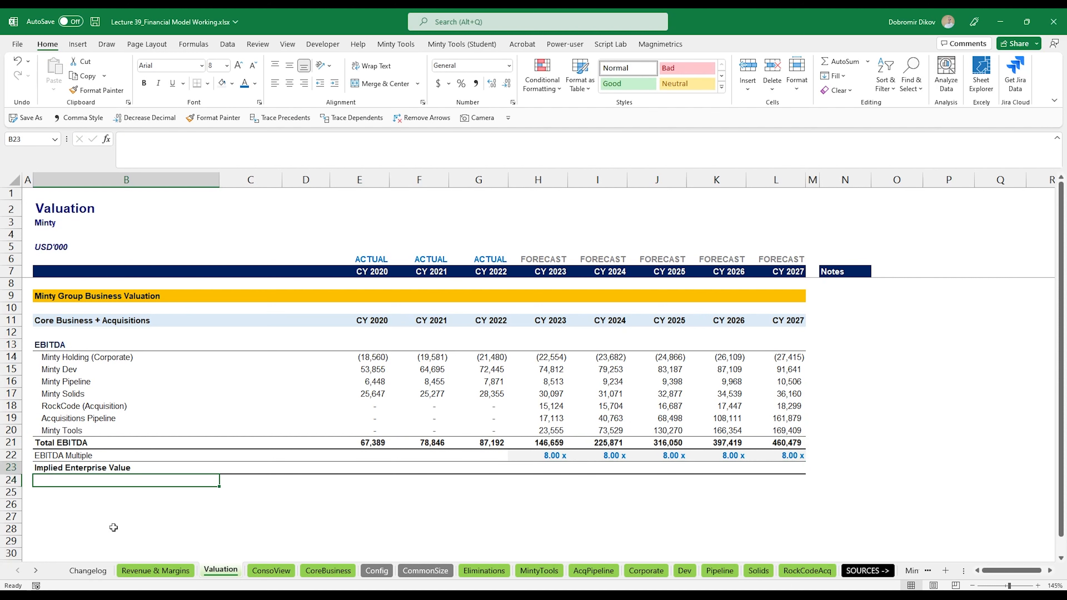
# Calculate the CY 2023 implied enterprise value in H23 with the formula =H21*H22.
pyautogui.press('Up')
pyautogui.press('Right')
pyautogui.press('Right')
pyautogui.press('Right')
pyautogui.press('Right')
pyautogui.press('Right')
pyautogui.press('Right')
pyautogui.write('=')
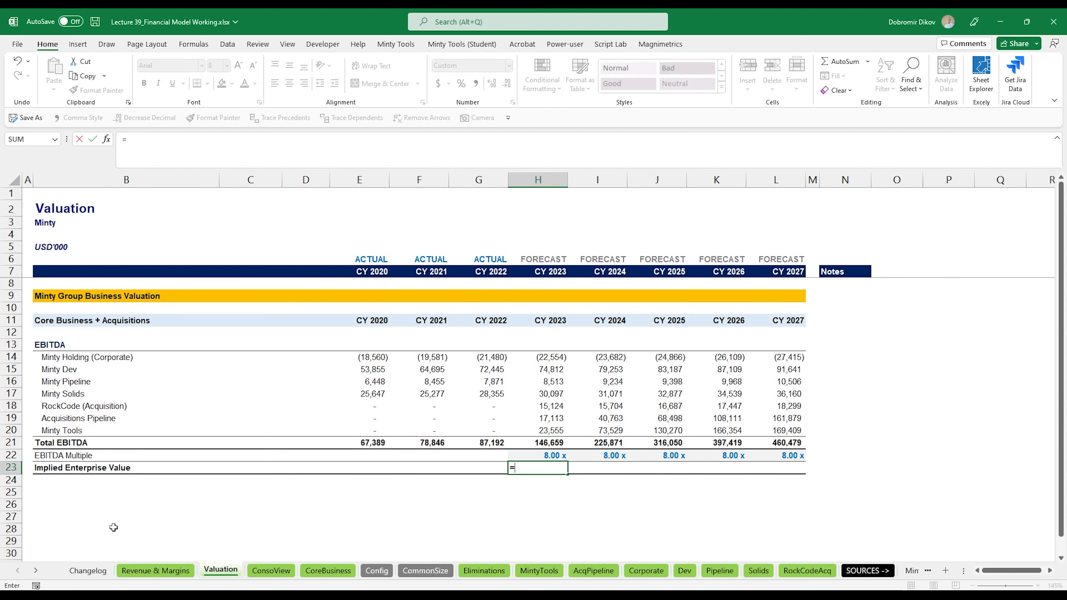
pyautogui.press('Up')
pyautogui.press('Up')
pyautogui.write('*')
pyautogui.press('Up')
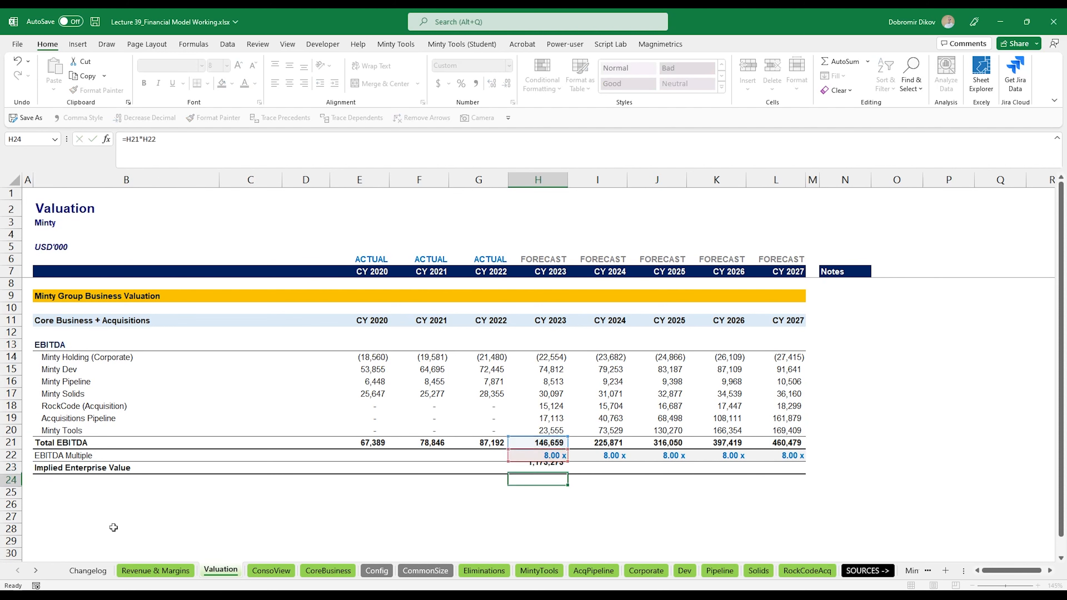
pyautogui.press('Return')
# Fill the implied enterprise value formula from H23 across to L23 for all forecast years.
pyautogui.press('Up')
pyautogui.hotkey('shift', 'Right')
pyautogui.hotkey('shift', 'Right')
pyautogui.hotkey('shift', 'Right')
pyautogui.hotkey('shift', 'Right')
pyautogui.hotkey('ctrl', 'r')
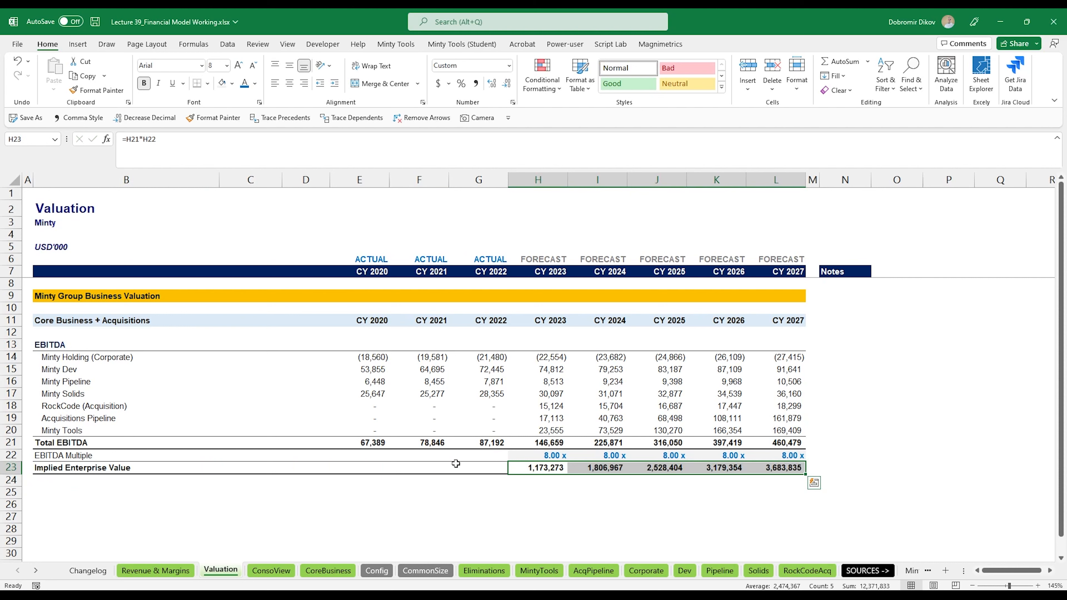
# Delete the Minty Tools row (row 20) from the Core Business + Acquisitions EBITDA block.
pyautogui.moveTo(777, 430); pyautogui.dragTo(420, 430)
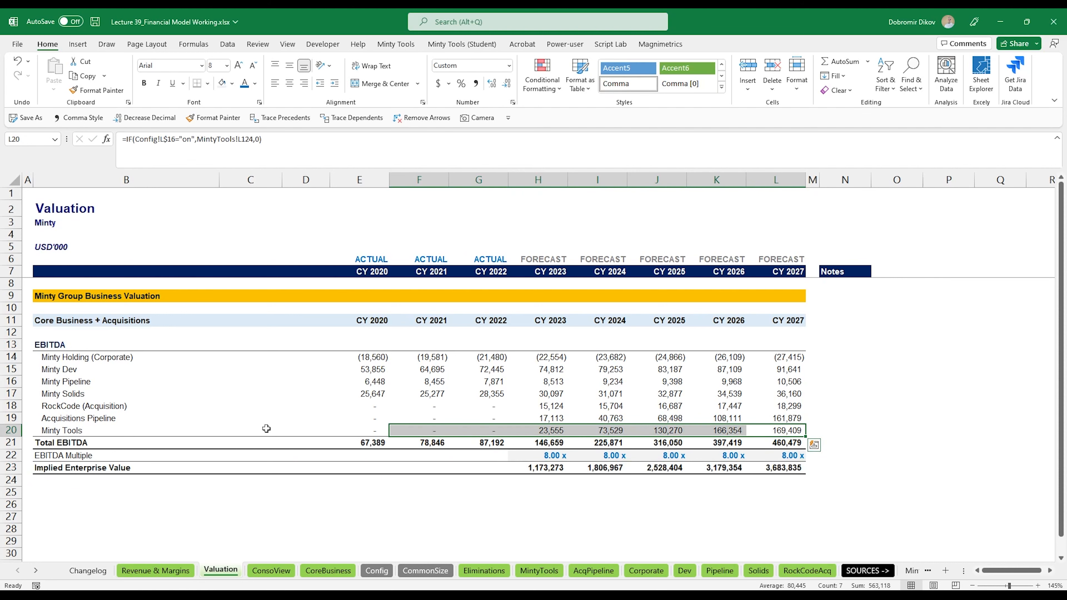
pyautogui.hotkey('shift', 'space')
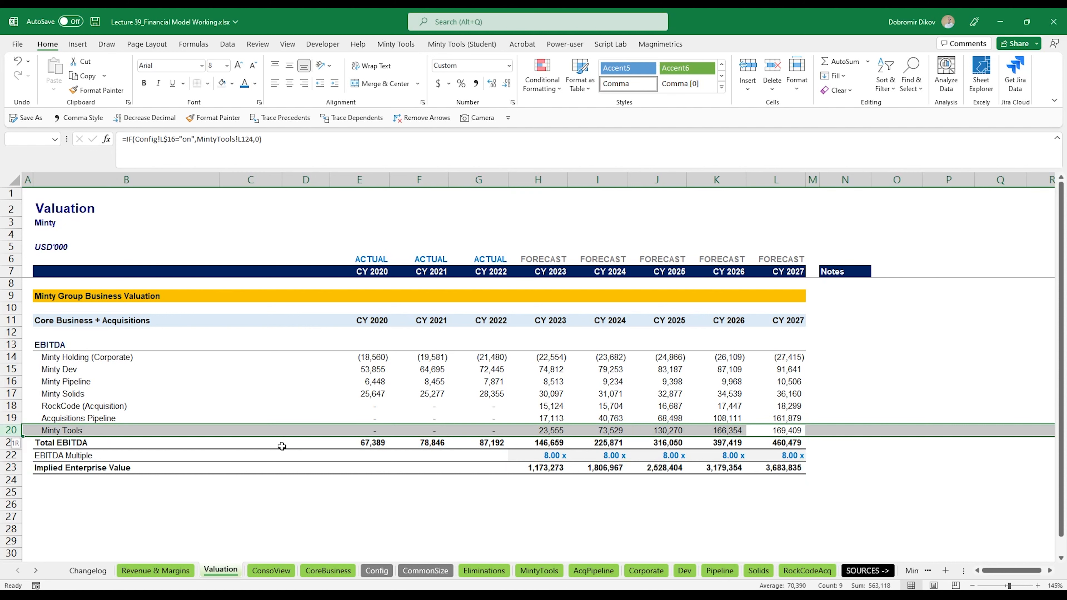
pyautogui.hotkey('ctrl', '-')
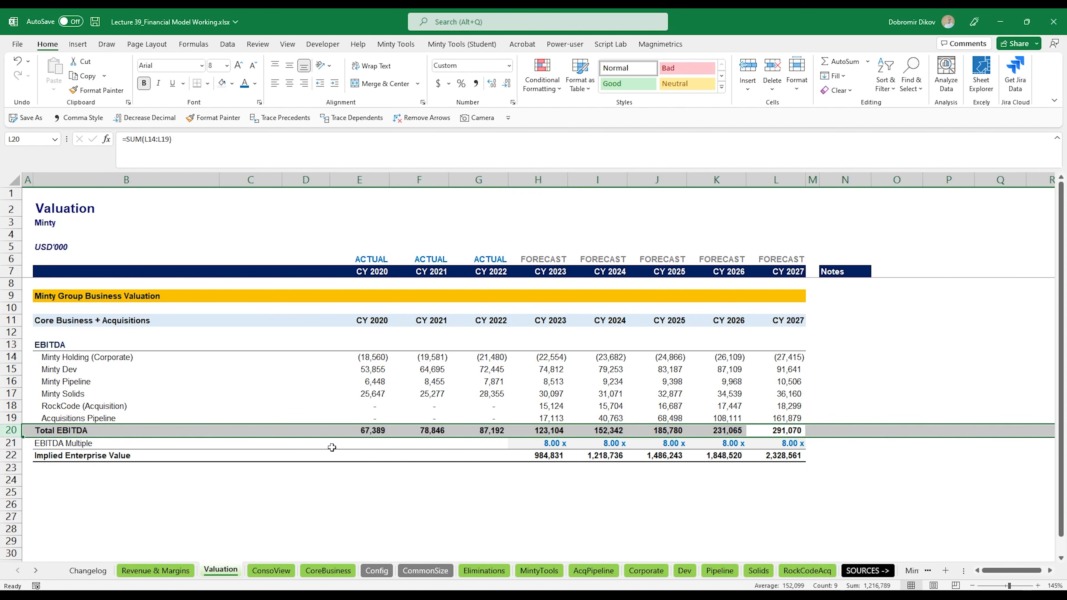
# Copy the Core Business + Acquisitions valuation block B11:L22 and paste it at B24.
pyautogui.press('Down')
pyautogui.press('Down')
pyautogui.click(603, 485)
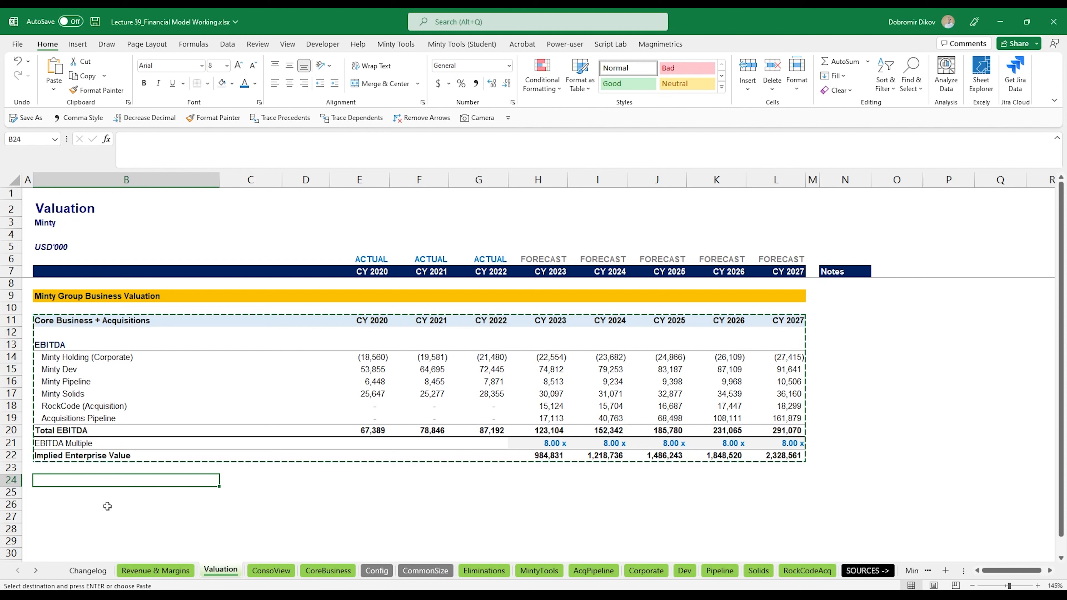
pyautogui.write('Core Business + Acquisitions')
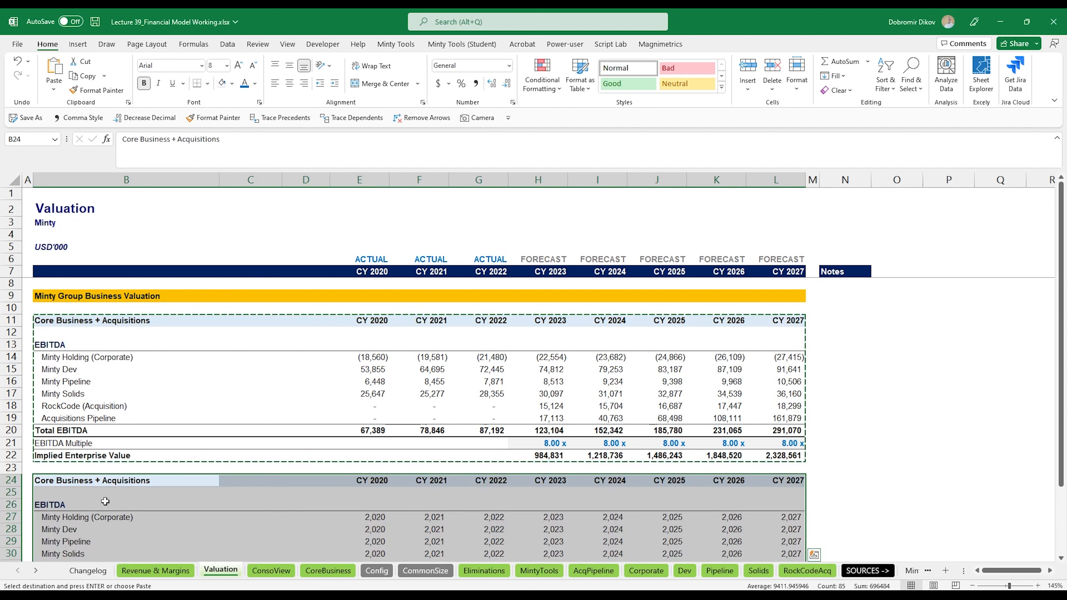
# Retitle the copied block "Minty Tools" in B24 and change its B26 subheading to "Revenue".
pyautogui.click(78, 480)
pyautogui.write('Minty Tools')
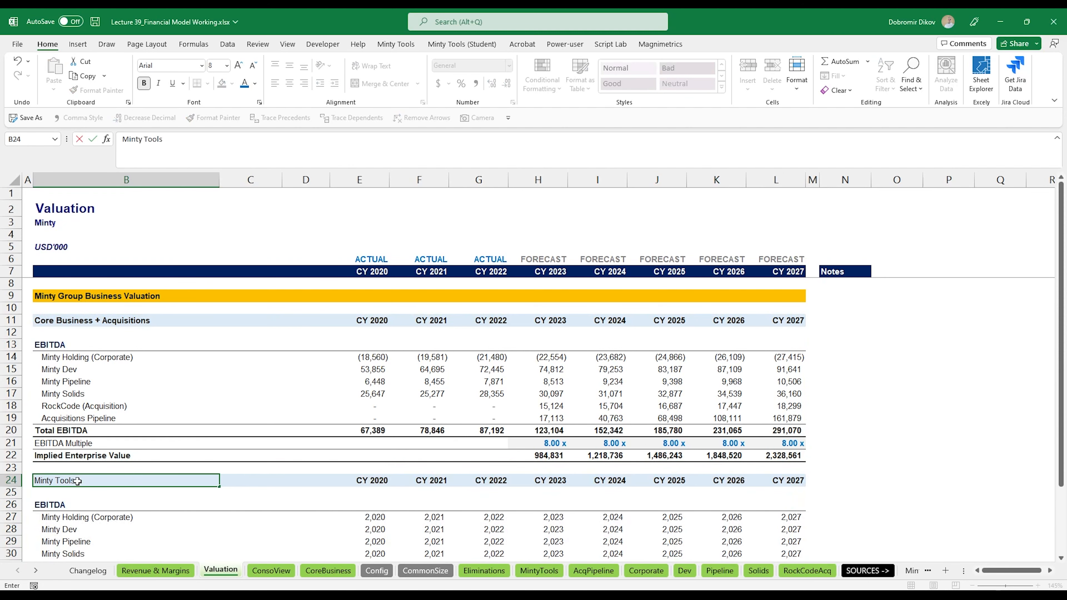
pyautogui.press('Return')
pyautogui.press('Down')
pyautogui.write('Re')
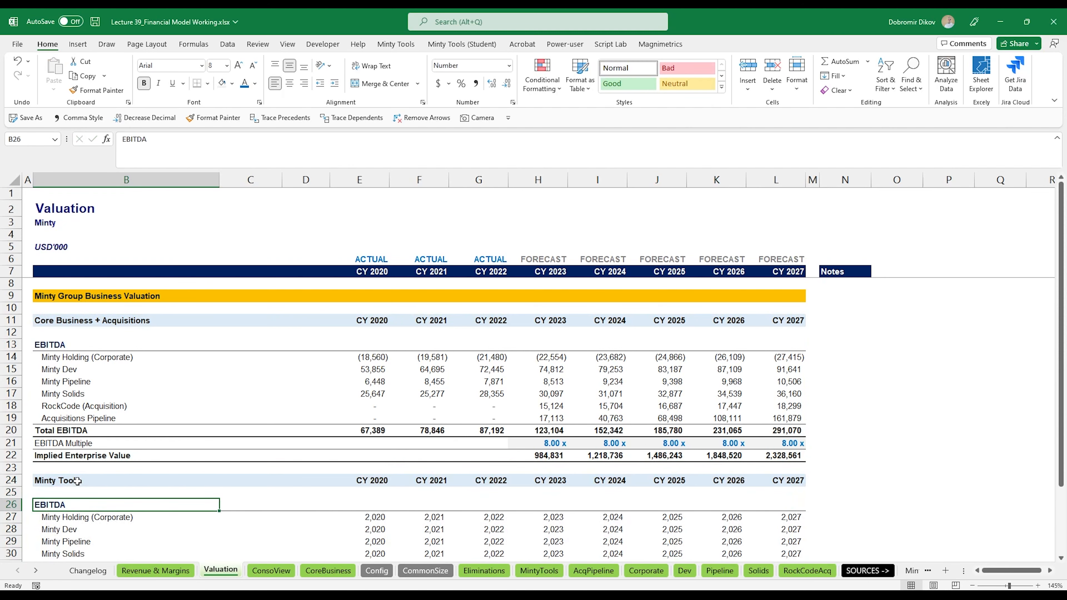
pyautogui.write('venue')
pyautogui.press('Return')
# Delete the Minty Holding (Corporate), Minty Dev and Minty Pipeline rows from the copied block.
pyautogui.hotkey('shift', 'space')
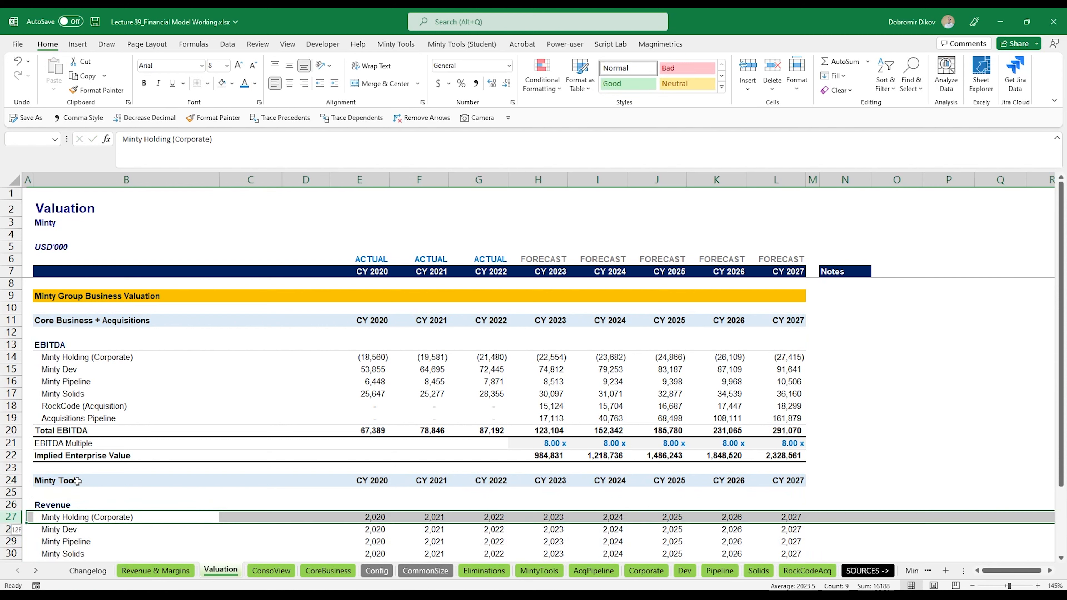
pyautogui.hotkey('shift', 'Down')
pyautogui.hotkey('shift', 'Down')
pyautogui.hotkey('shift', 'Down')
pyautogui.hotkey('shift', 'Down')
pyautogui.hotkey('shift', 'Down')
pyautogui.hotkey('shift', 'Up')
pyautogui.hotkey('shift', 'Up')
pyautogui.hotkey('shift', 'Up')
pyautogui.hotkey('shift', 'Up')
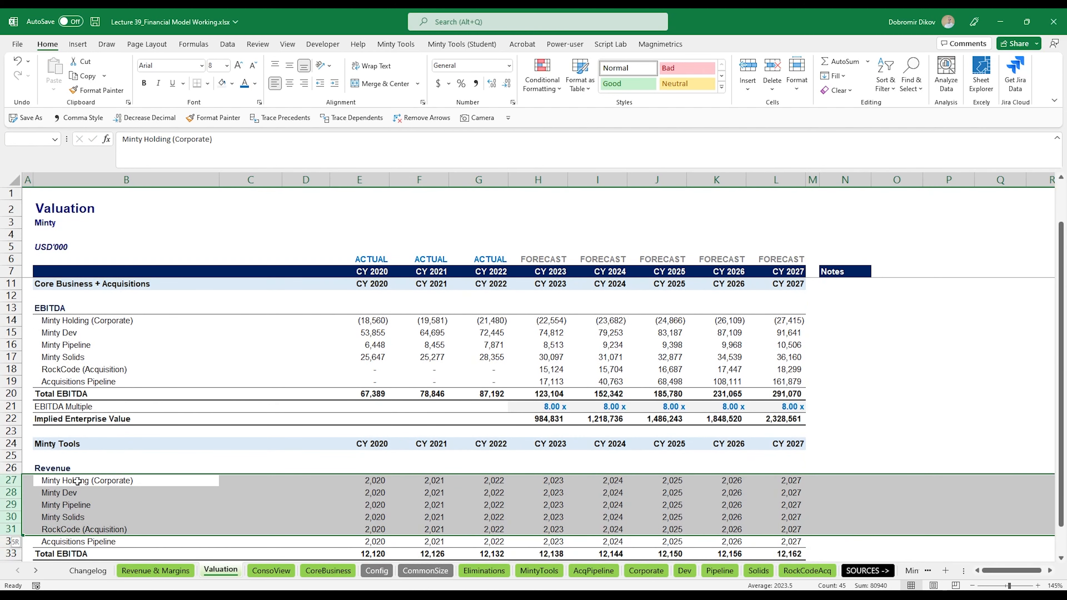
pyautogui.hotkey('shift', 'Down')
pyautogui.hotkey('ctrl', '-')
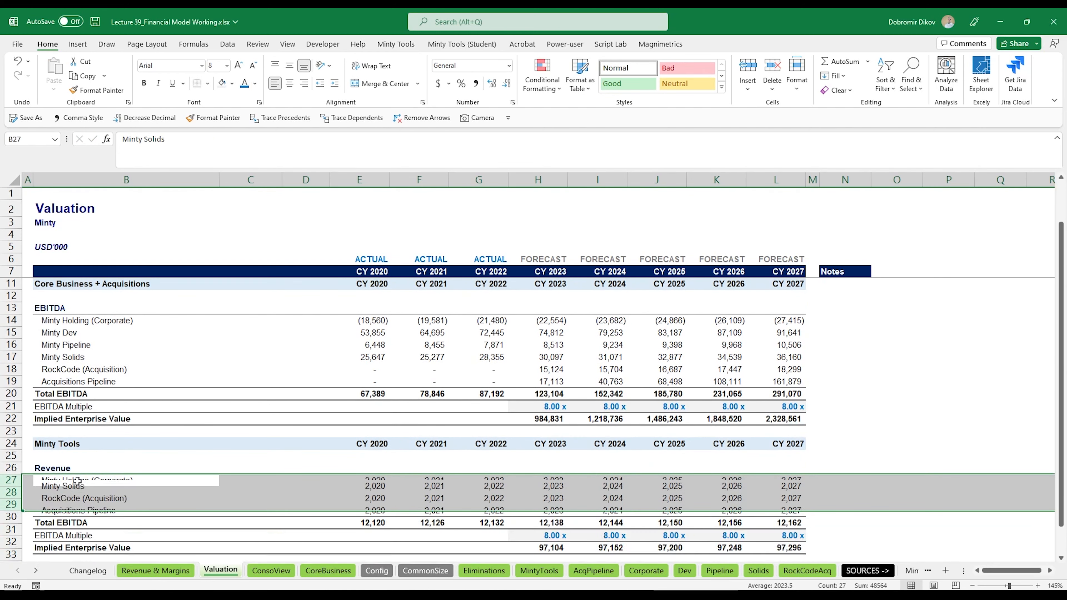
# Rename the Minty Solids label in B27 to "Minty Tools".
pyautogui.click(78, 481)
pyautogui.doubleClick(77, 481)
pyautogui.doubleClick(78, 482)
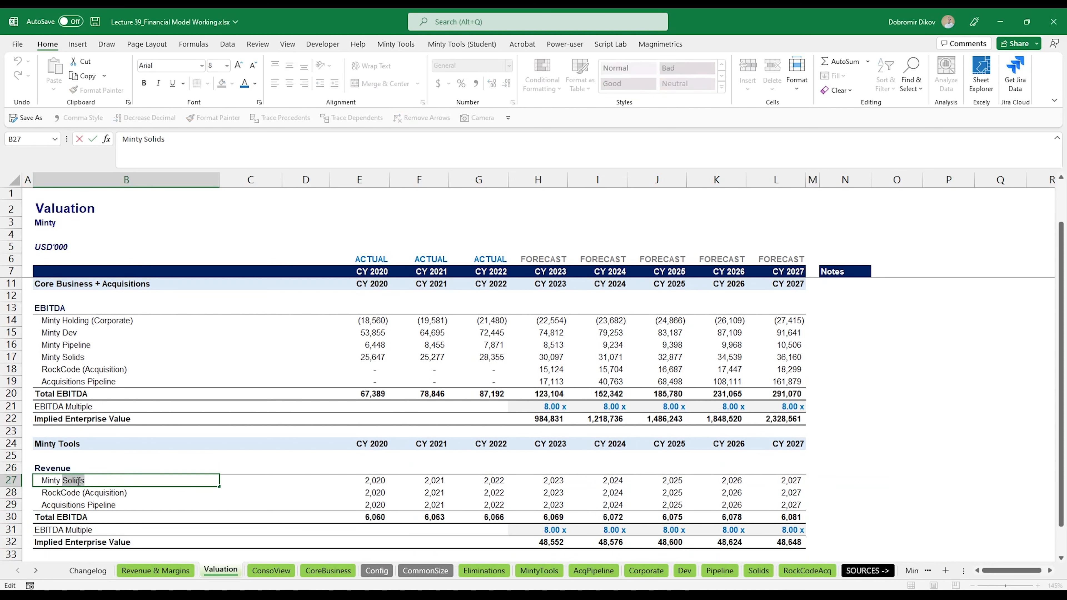
pyautogui.write('Tools')
pyautogui.press('Return')
# Delete the RockCode (Acquisition) and Acquisitions Pipeline rows, 28 and 29, from the Minty Tools block.
pyautogui.hotkey('shift', 'space')
pyautogui.hotkey('shift', 'Down')
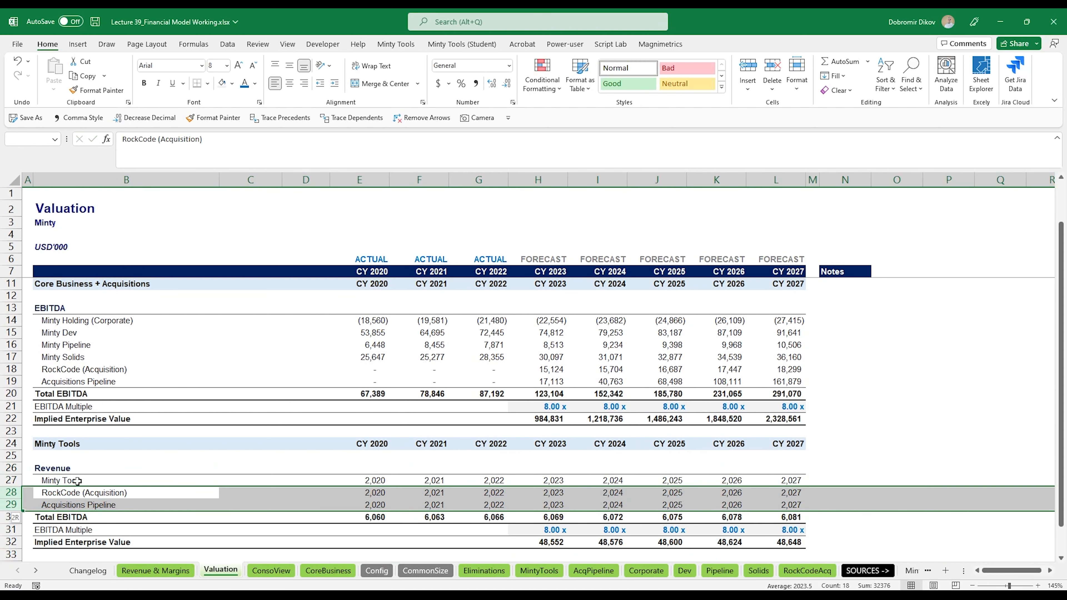
pyautogui.hotkey('ctrl', '-')
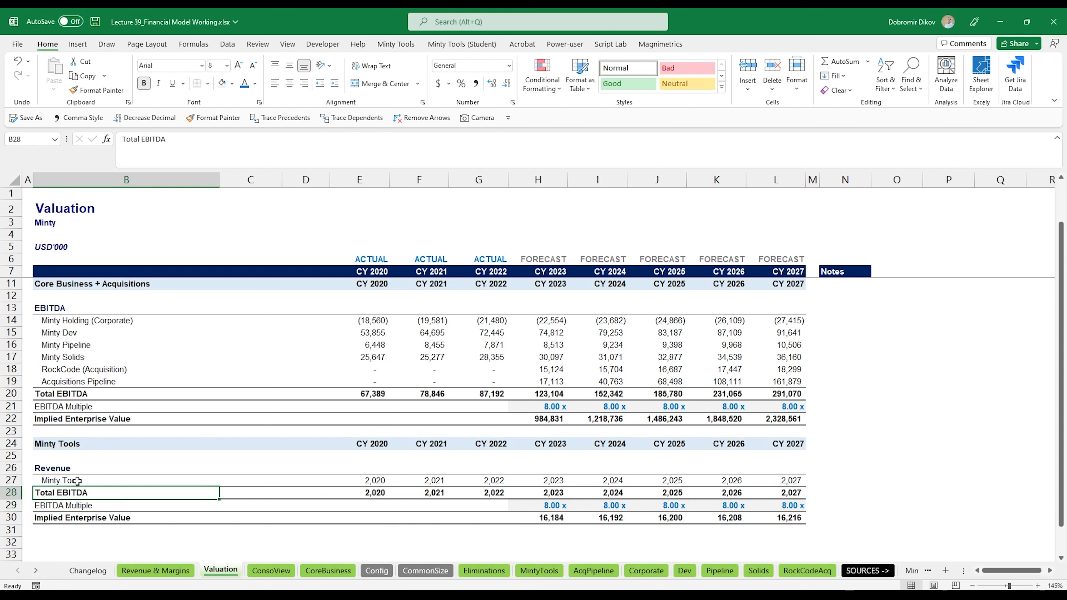
# Relabel B28 as "Total Revenue" and B29 as "Revenue Multiple" in the Minty Tools block.
pyautogui.press('F2')
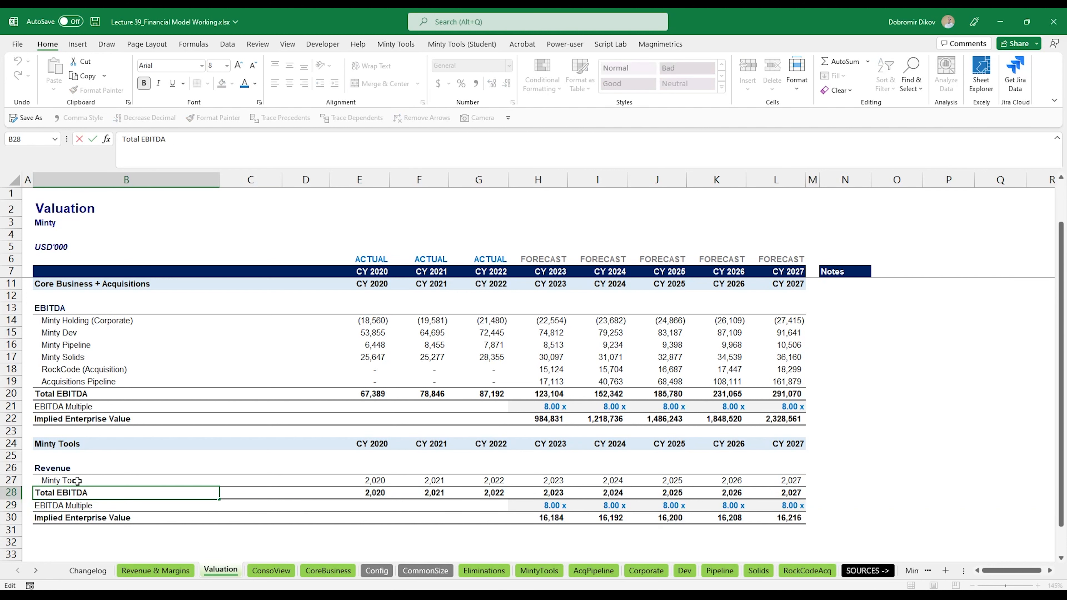
pyautogui.hotkey('ctrl', 'shift', 'Left')
pyautogui.write('Revenue')
pyautogui.press('Return')
pyautogui.press('F2')
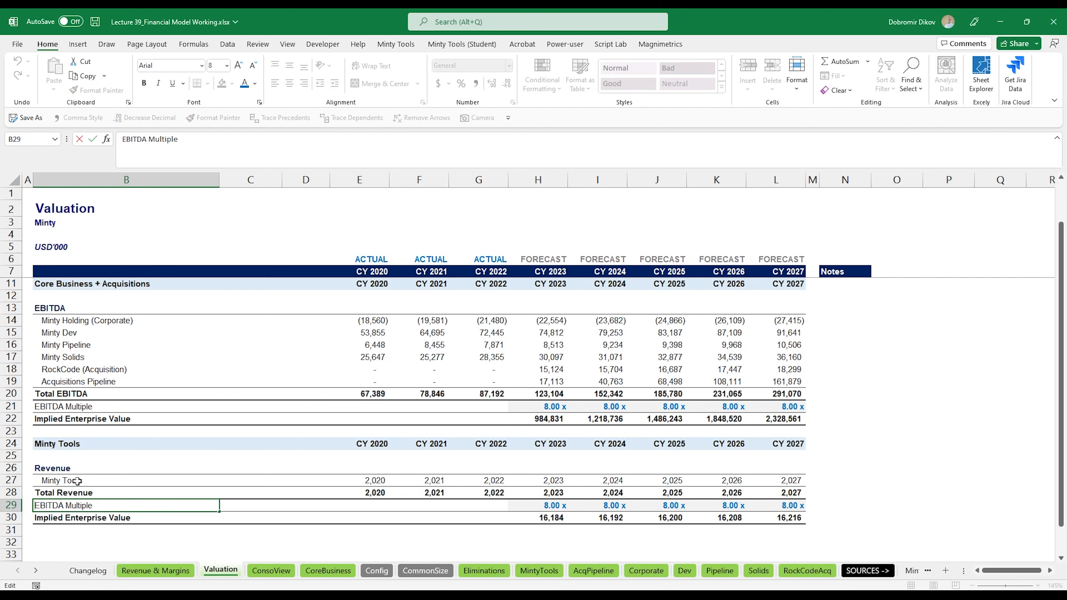
pyautogui.press('Home')
pyautogui.hotkey('ctrl', 'shift', 'Right')
pyautogui.write('Revenue')
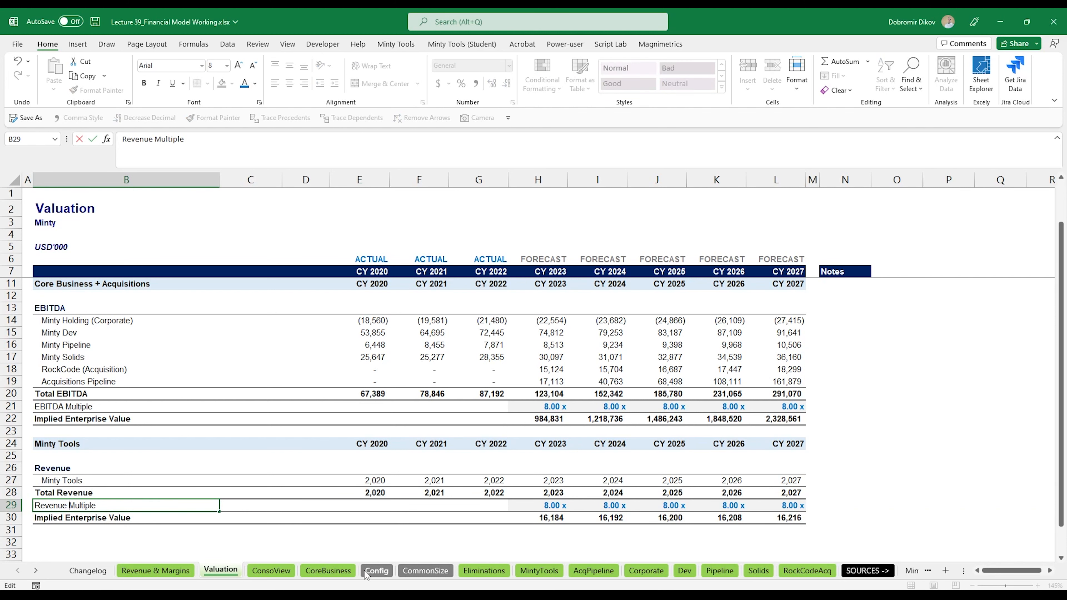
pyautogui.press('Return')
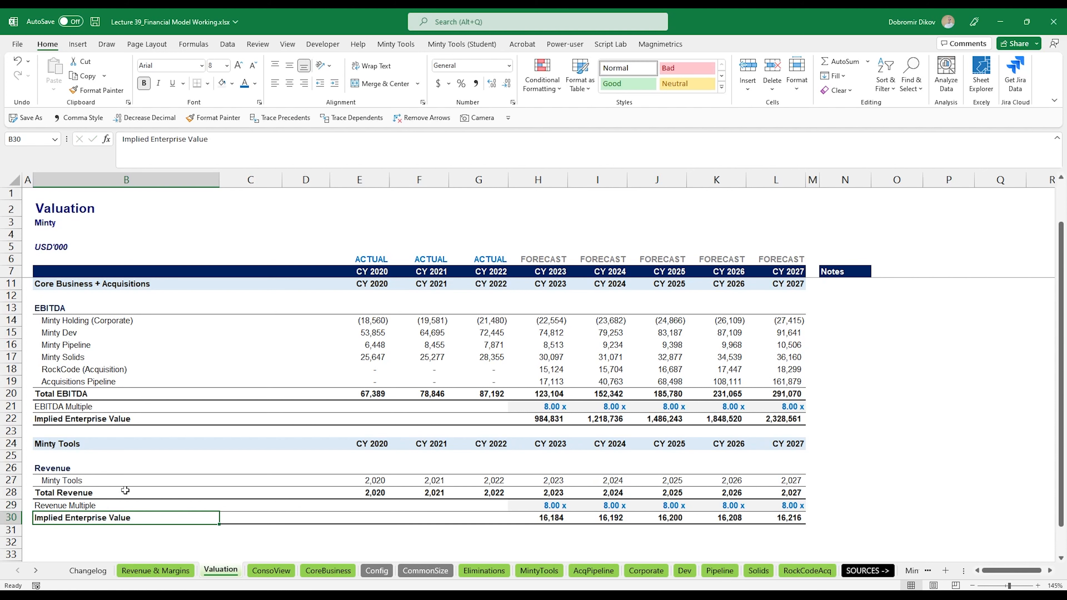
# Link Minty Tools revenue in E27 with =IF(Config!E16="on",MintyTools!E108), using the Config switch and the income statement revenue.
pyautogui.click(380, 482)
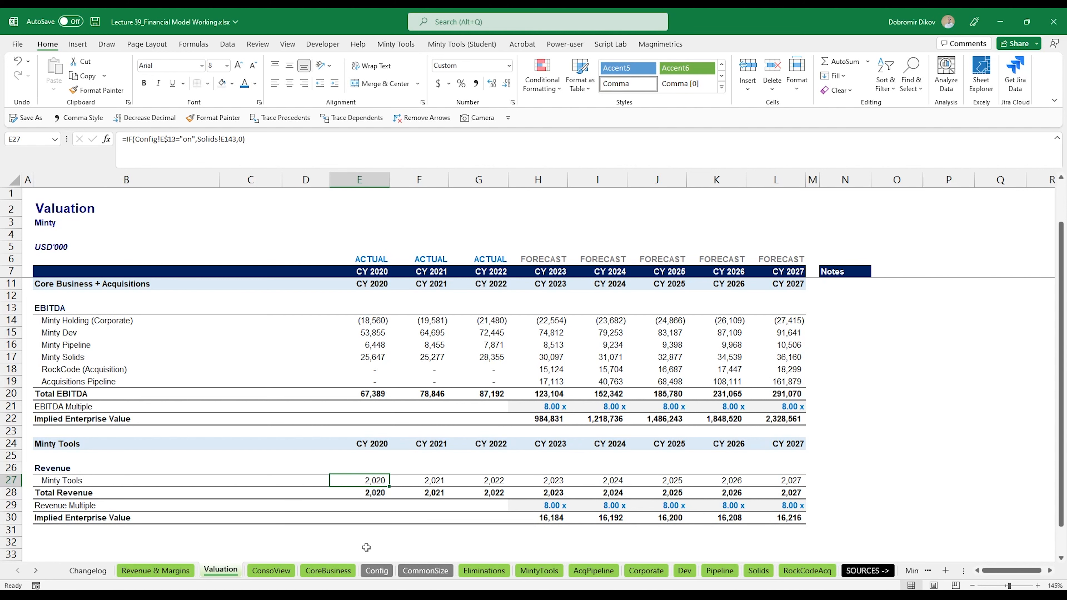
pyautogui.write('=IF(')
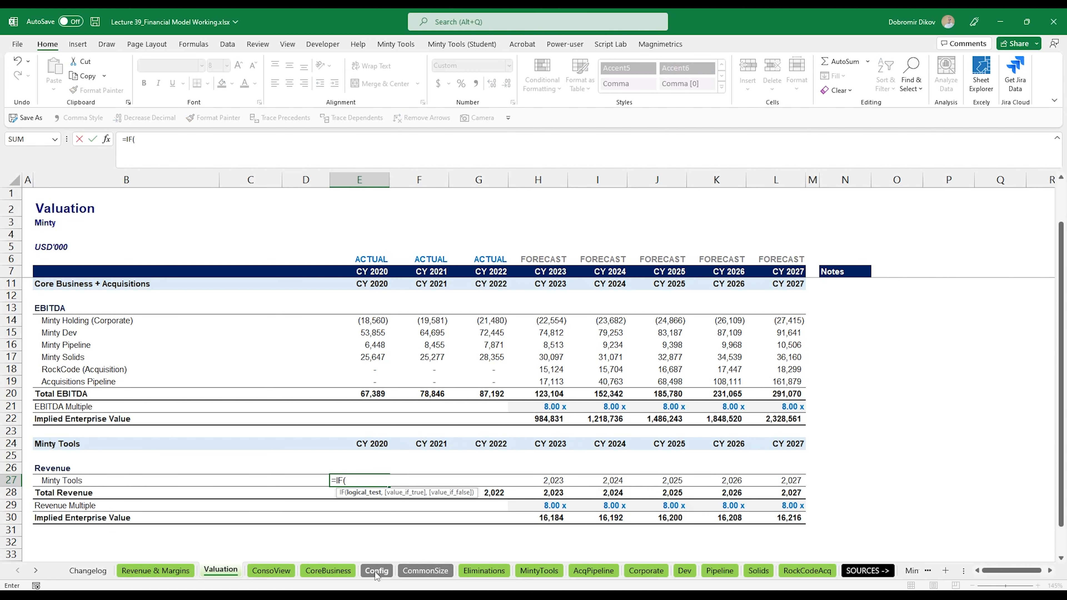
pyautogui.click(377, 571)
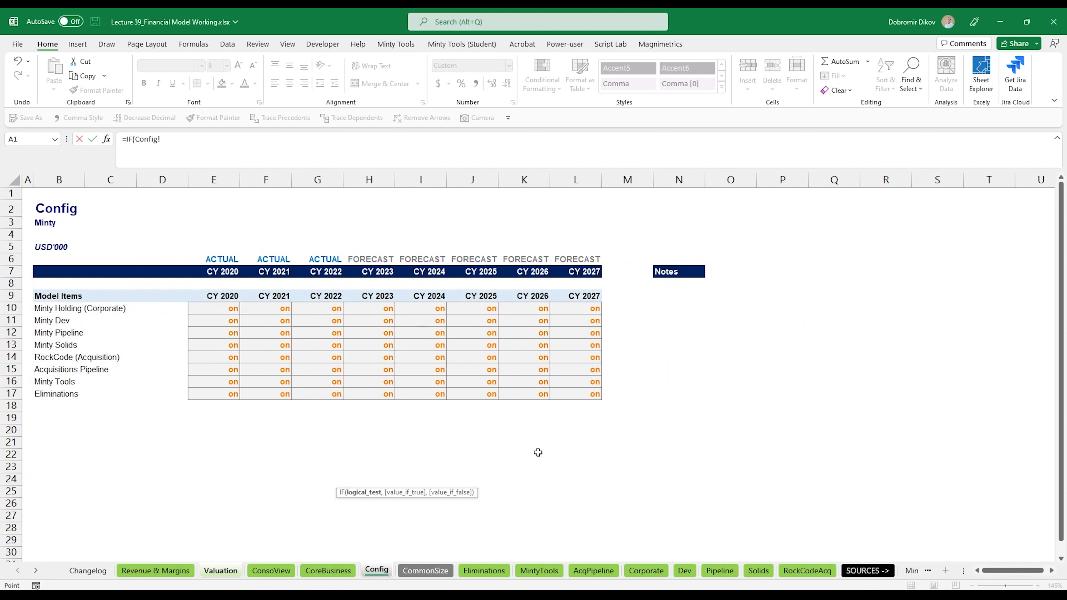
pyautogui.click(222, 381)
pyautogui.write('="on",')
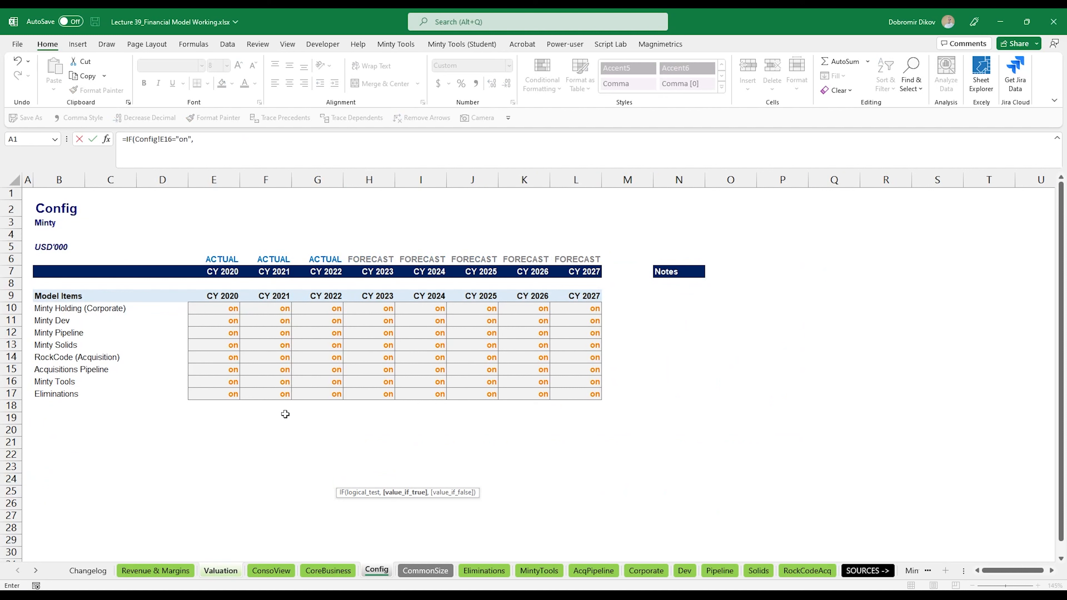
pyautogui.click(539, 570)
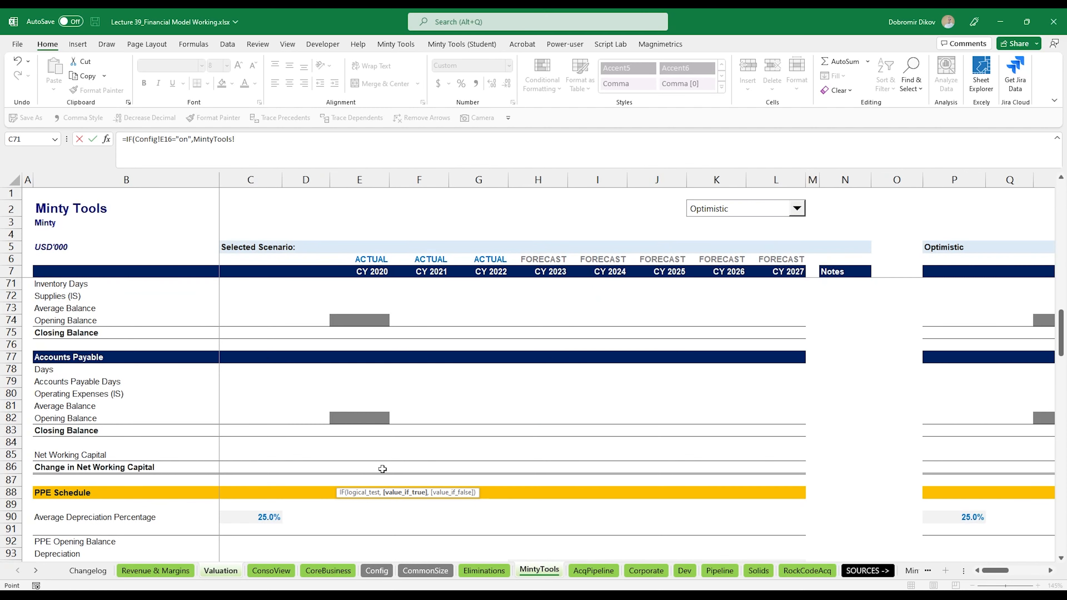
pyautogui.scroll(-15, 382, 469)
pyautogui.scroll(4, 384, 446)
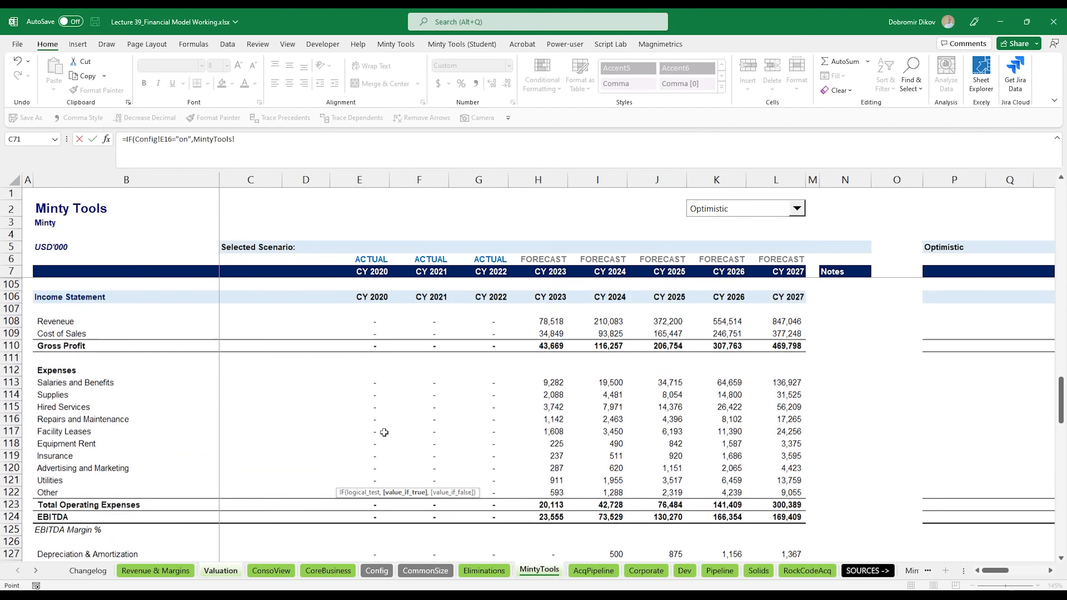
pyautogui.scroll(2, 384, 432)
pyautogui.click(377, 374)
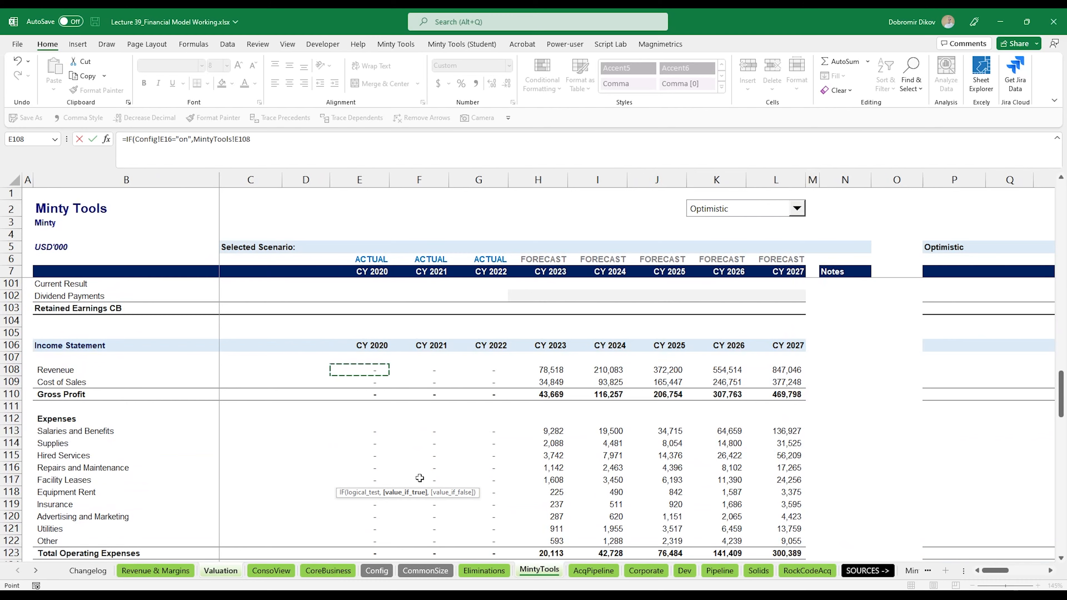
pyautogui.hotkey('ctrl', 'Return')
# Fill the Minty Tools revenue formula from E27 across to L27 and check the copied formulas.
pyautogui.hotkey('ctrl', 'shift', 'Right')
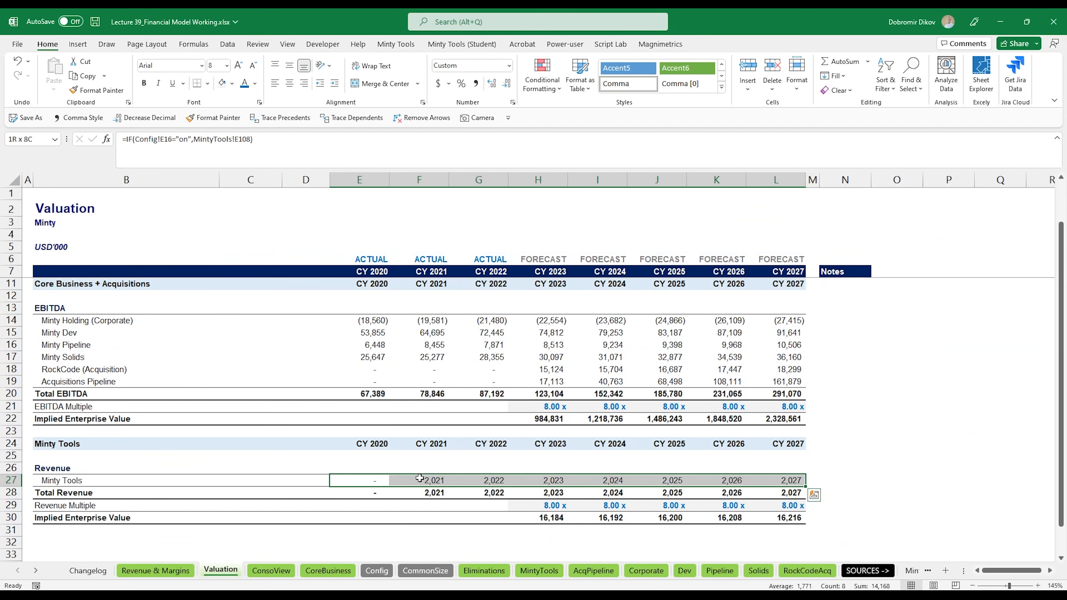
pyautogui.hotkey('ctrl', 'r')
pyautogui.press('Left')
pyautogui.press('Right')
pyautogui.press('Right')
pyautogui.press('Right')
pyautogui.press('Right')
pyautogui.press('Right')
pyautogui.press('Right')
pyautogui.press('Right')
pyautogui.press('Right')
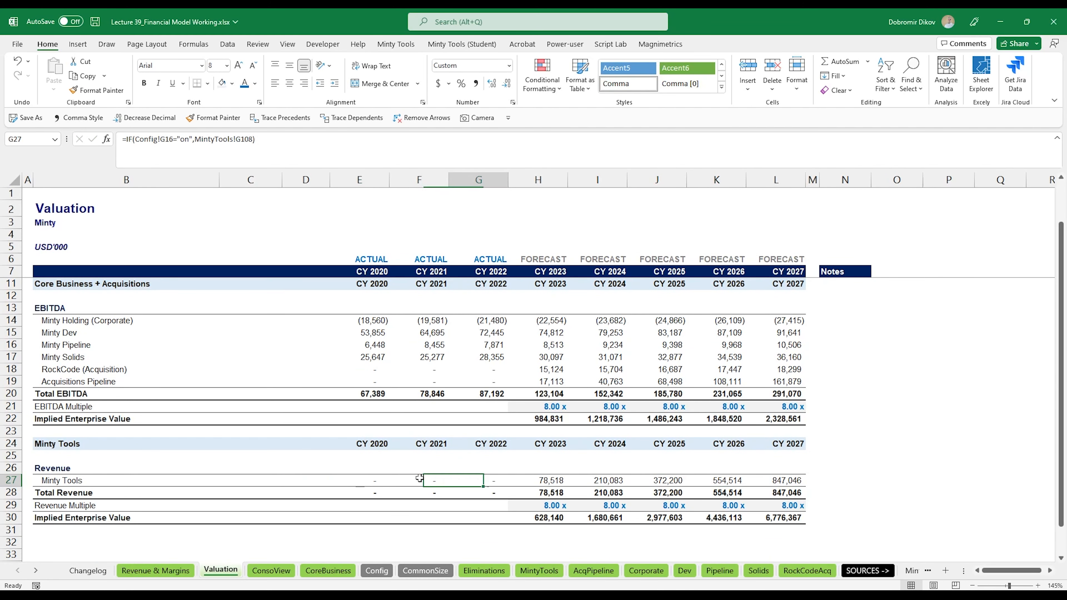
# Set the revenue multiple to 10 in all forecast years, H29:L29.
pyautogui.press('Down')
pyautogui.press('Down')
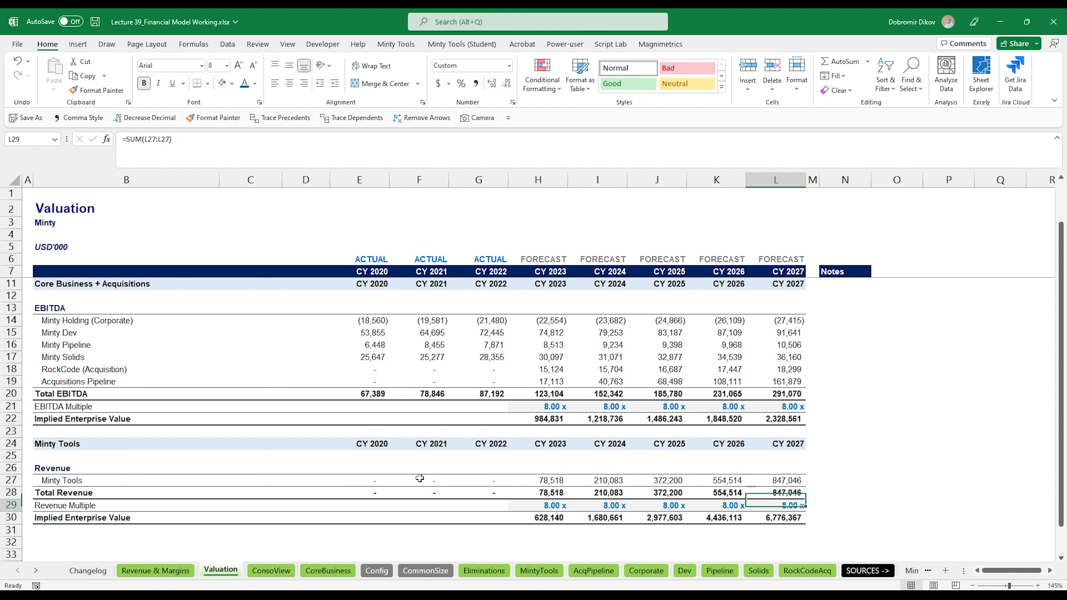
pyautogui.hotkey('ctrl', 'Left')
pyautogui.hotkey('ctrl', 'shift', 'Right')
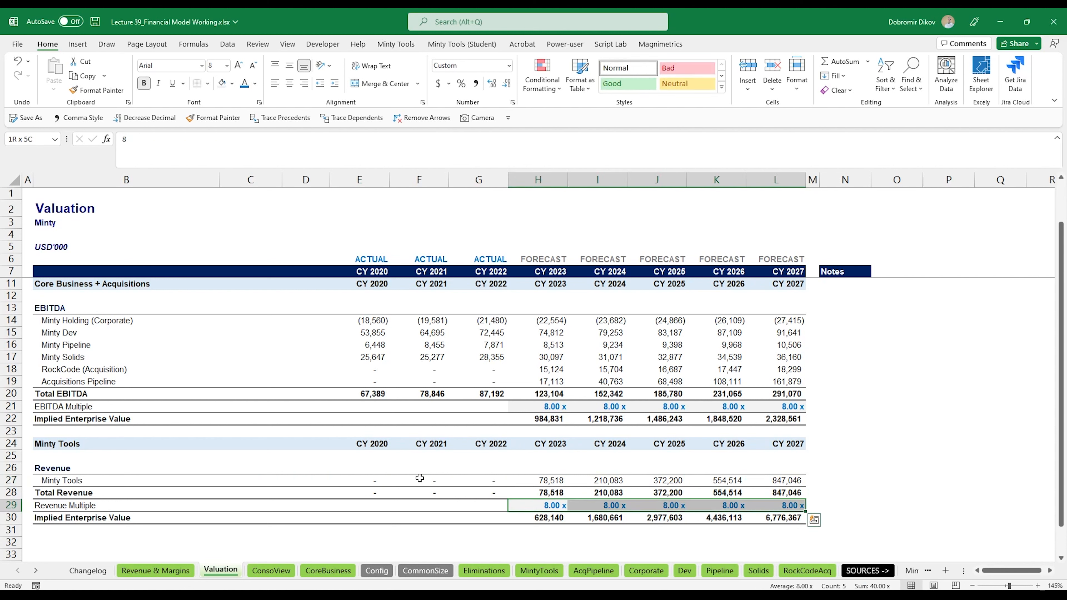
pyautogui.write('10')
pyautogui.hotkey('ctrl', 'Return')
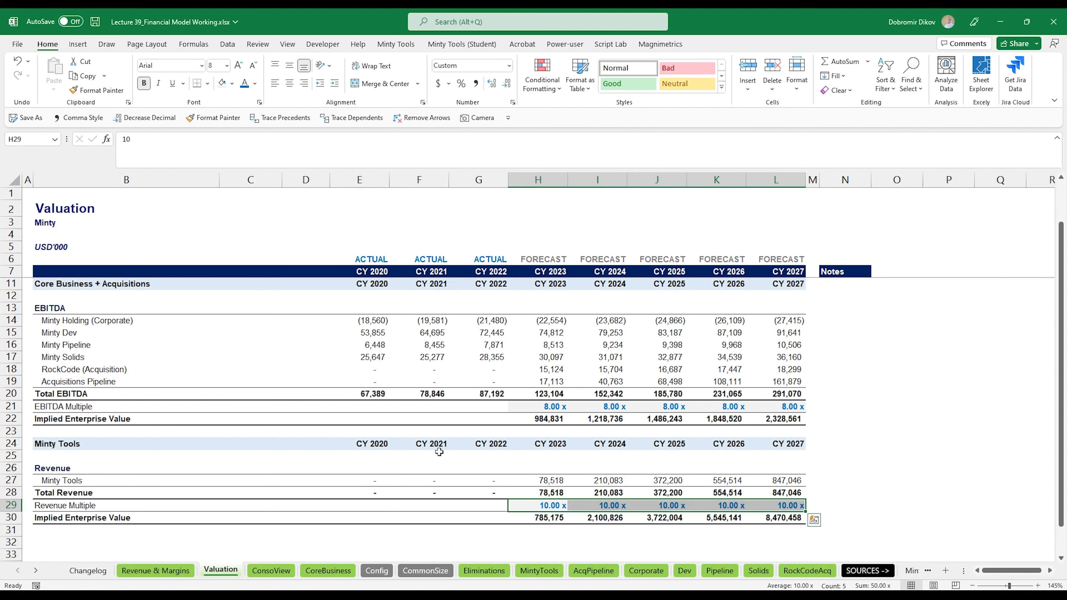
pyautogui.scroll(-1, 439, 451)
pyautogui.scroll(1, 701, 483)
pyautogui.click(775, 421)
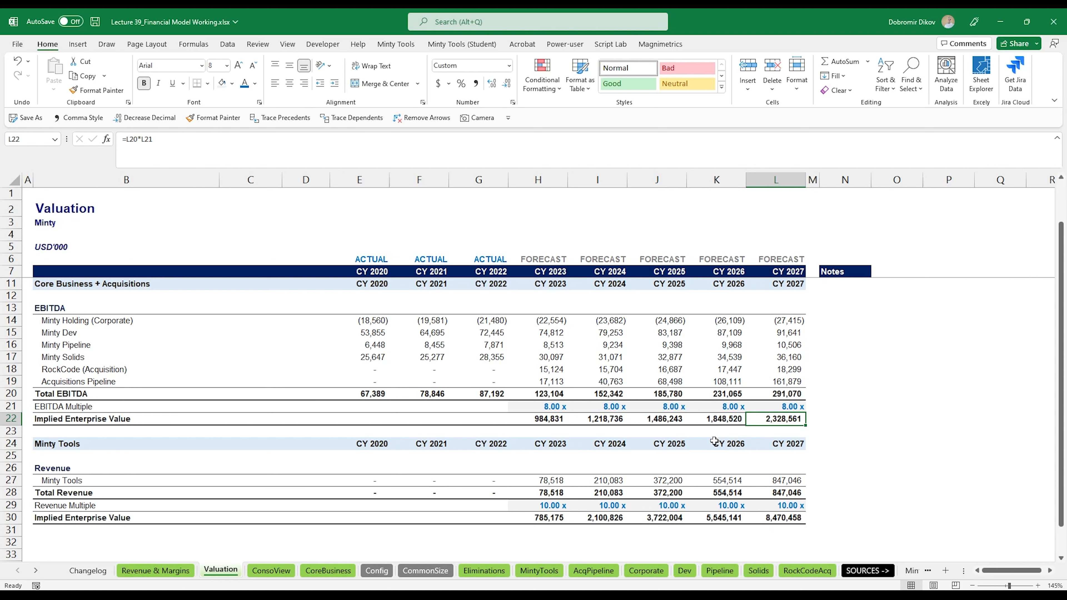
# Label cell B32 below the Minty Tools block as "Total Implied Enterprise Value".
pyautogui.scroll(-2, 719, 450)
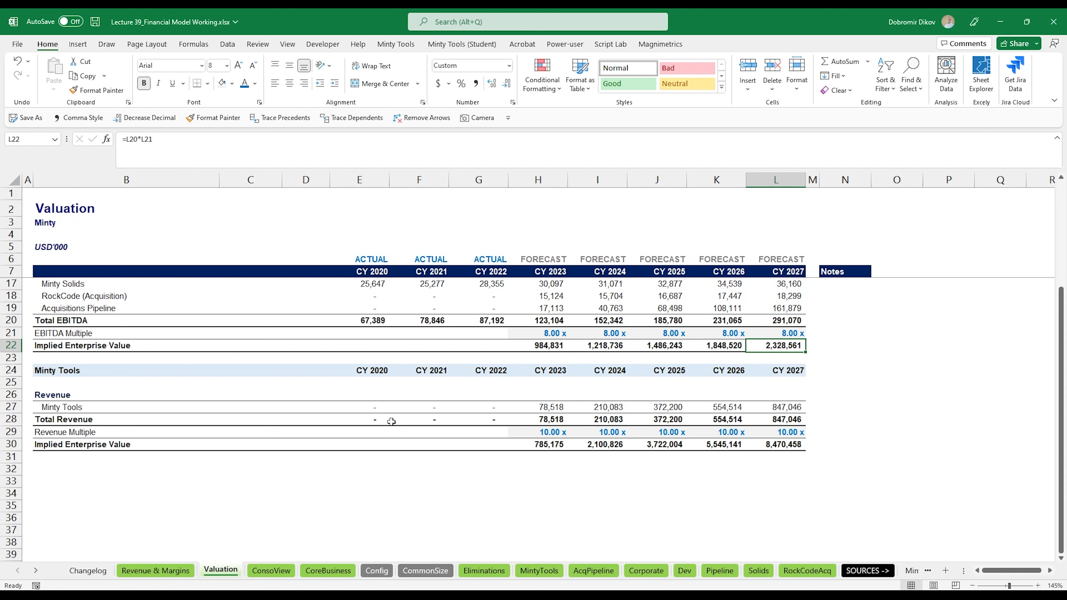
pyautogui.click(176, 470)
pyautogui.write('Tota')
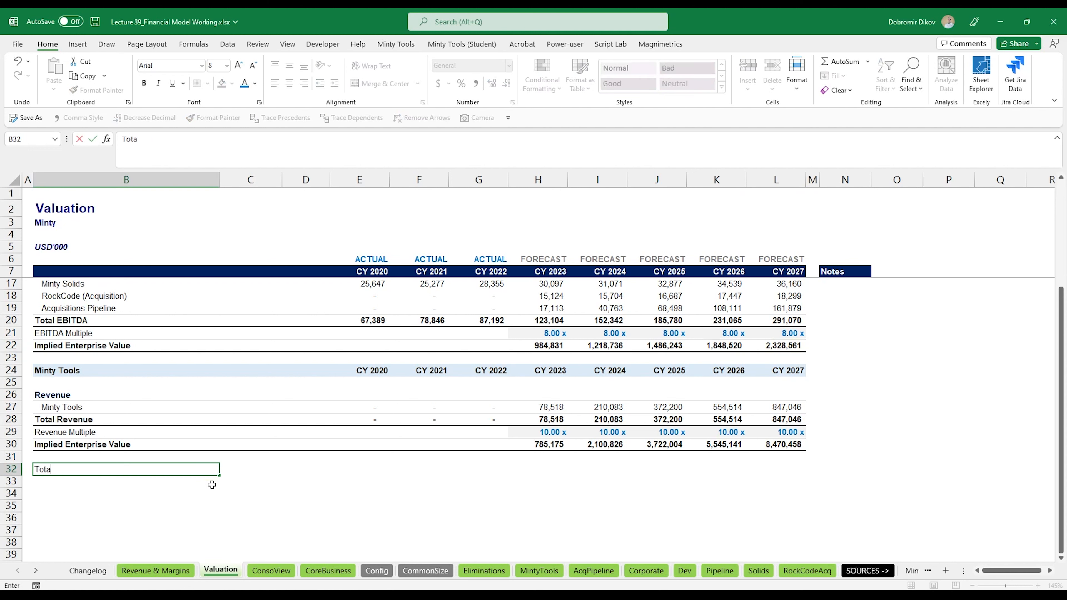
pyautogui.write('l Implied Enterprise Value')
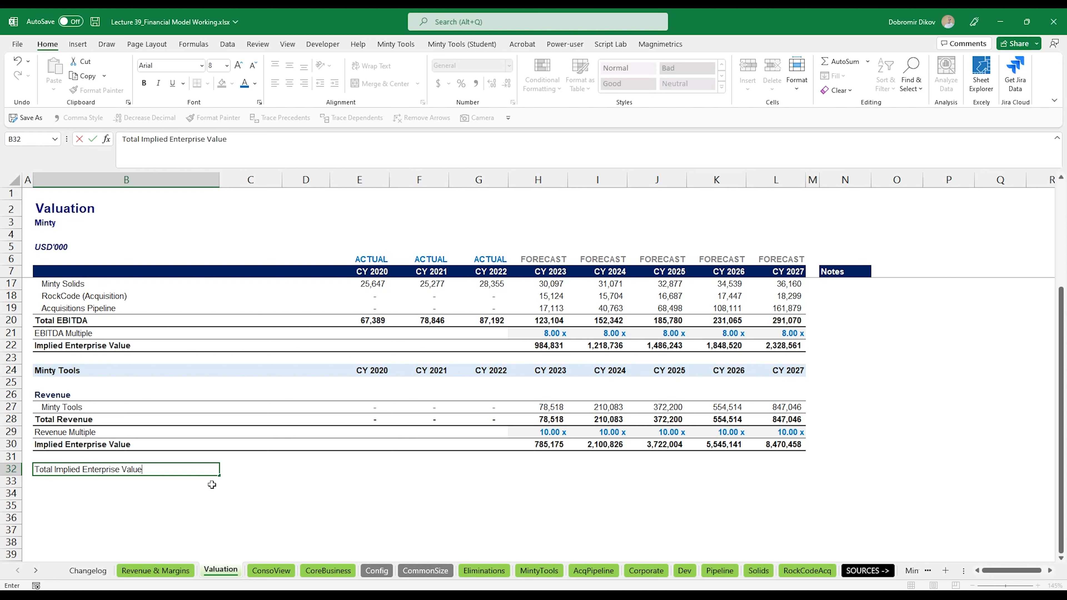
pyautogui.press('Return')
# Format the Total Implied Enterprise Value row, B32:L32, as bold with top and bottom borders and a light gold fill.
pyautogui.press('Up')
pyautogui.hotkey('shift', 'Right')
pyautogui.hotkey('shift', 'Right')
pyautogui.hotkey('shift', 'Right')
pyautogui.hotkey('shift', 'Right')
pyautogui.hotkey('shift', 'Right')
pyautogui.hotkey('shift', 'Right')
pyautogui.hotkey('shift', 'Right')
pyautogui.hotkey('shift', 'Right')
pyautogui.hotkey('shift', 'Right')
pyautogui.hotkey('shift', 'Right')
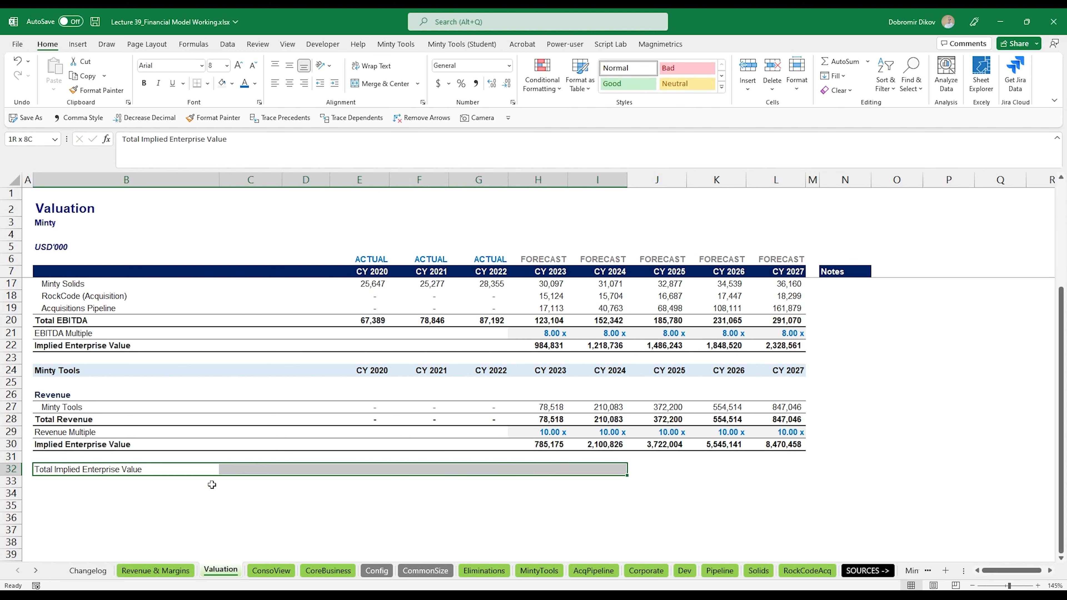
pyautogui.hotkey('ctrl', 'b')
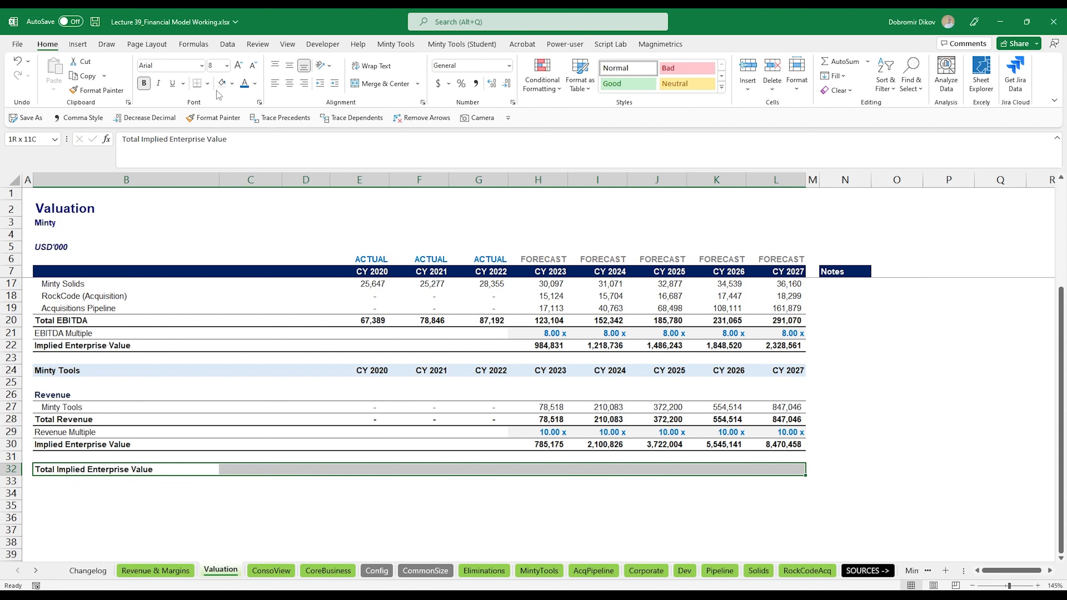
pyautogui.click(207, 83)
pyautogui.click(218, 289)
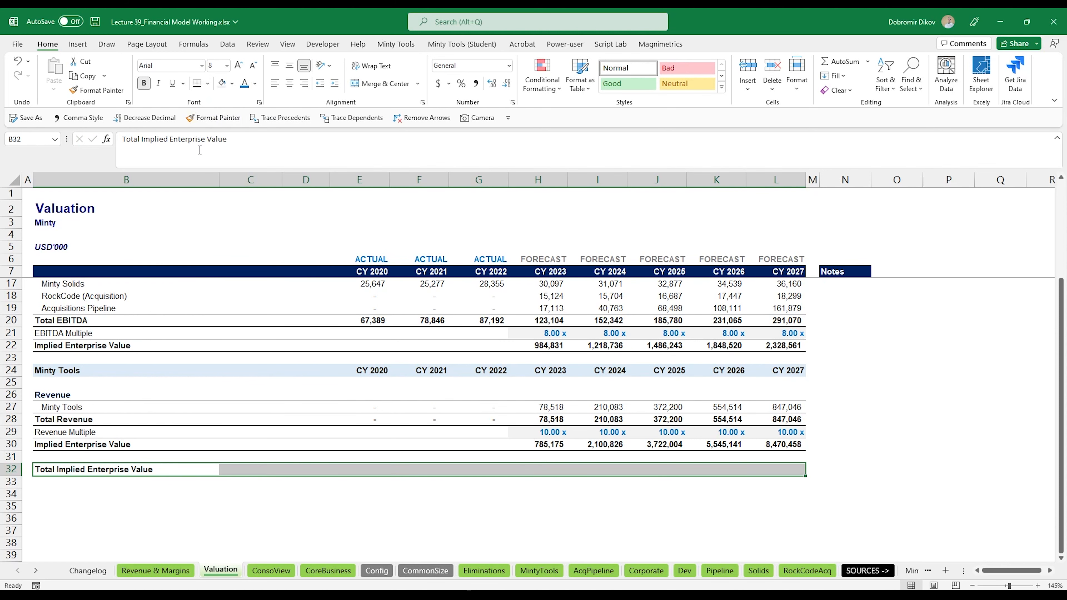
pyautogui.click(232, 83)
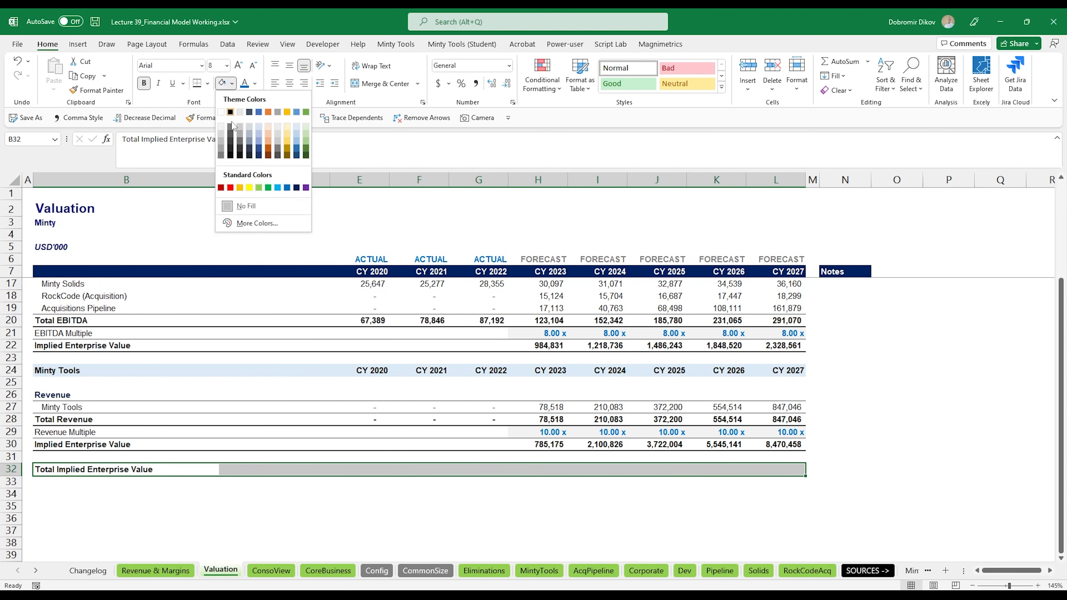
pyautogui.click(287, 126)
# Enter =H22+H30 in H32 to add the core business and Minty Tools implied enterprise values.
pyautogui.click(554, 470)
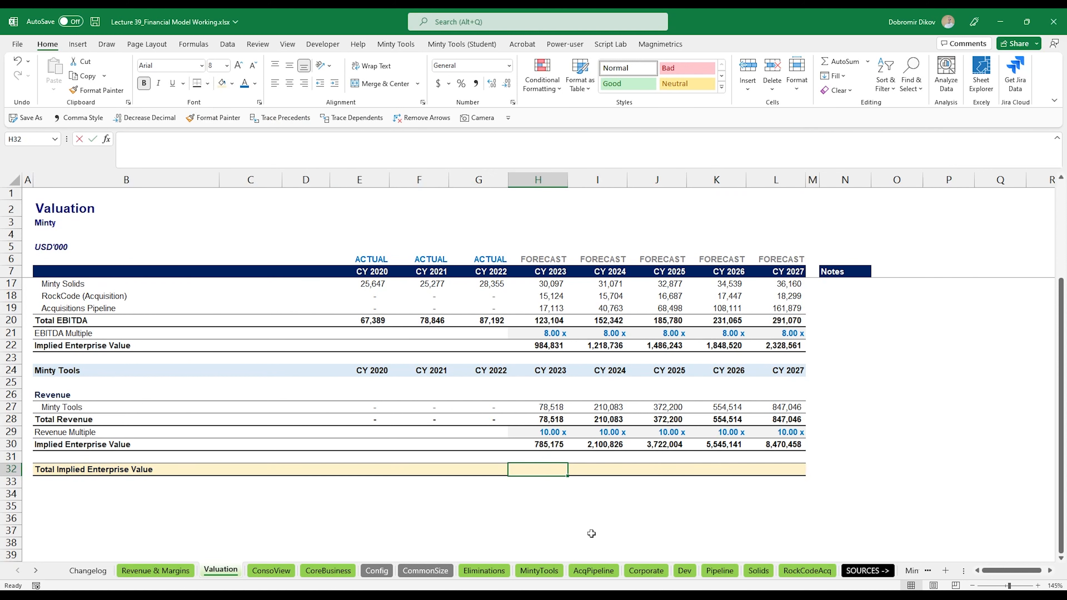
pyautogui.write('=')
pyautogui.press('Up')
pyautogui.press('Up')
pyautogui.press('Up')
pyautogui.press('Up')
pyautogui.press('Up')
pyautogui.press('Up')
pyautogui.press('Up')
pyautogui.press('Up')
pyautogui.press('Up')
pyautogui.press('Up')
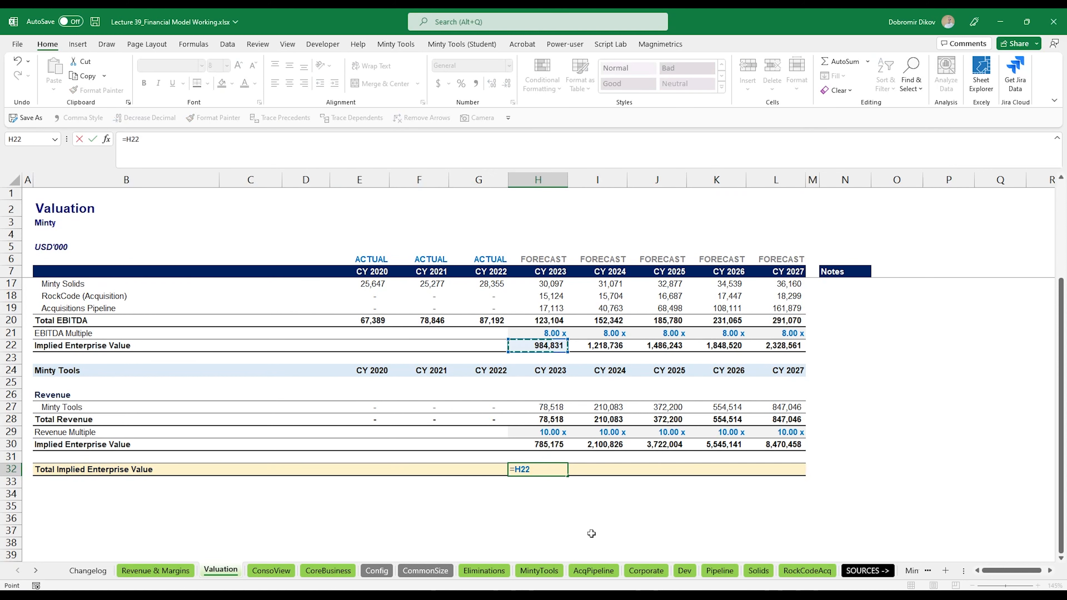
pyautogui.write('+')
pyautogui.press('Up')
pyautogui.press('Up')
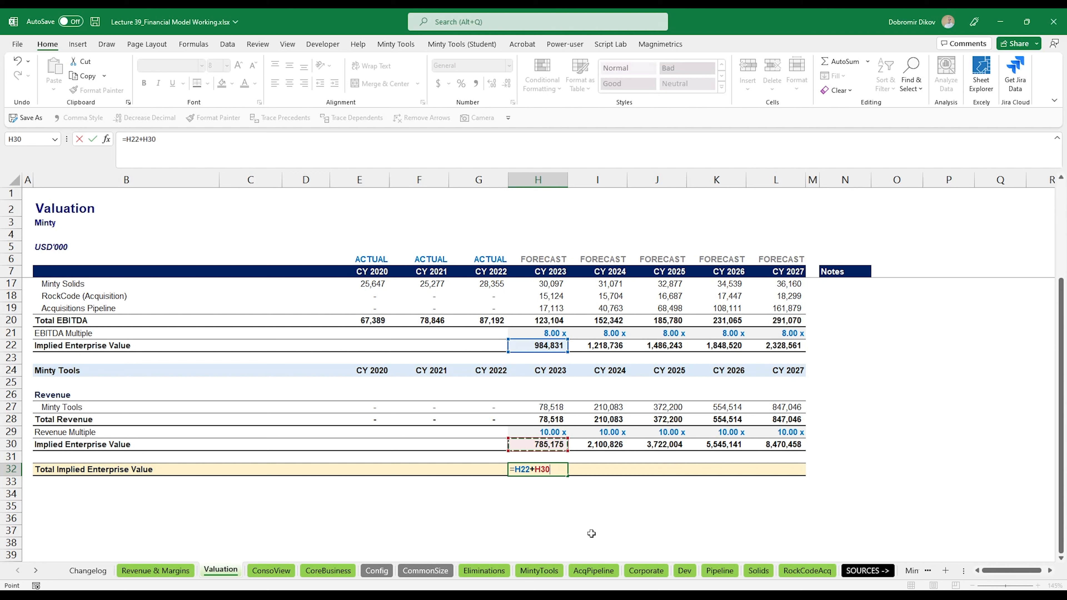
pyautogui.press('Return')
# Fill the total implied enterprise value formula from H32 across to L32.
pyautogui.press('Up')
pyautogui.hotkey('shift', 'Right')
pyautogui.hotkey('shift', 'Right')
pyautogui.hotkey('shift', 'Right')
pyautogui.hotkey('shift', 'Right')
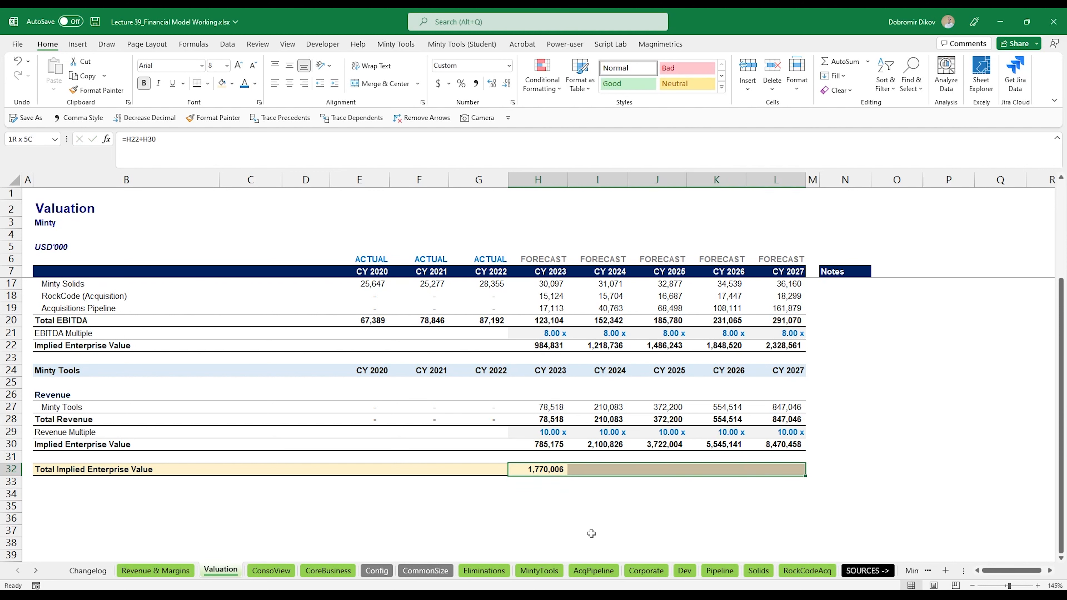
pyautogui.hotkey('ctrl', 'r')
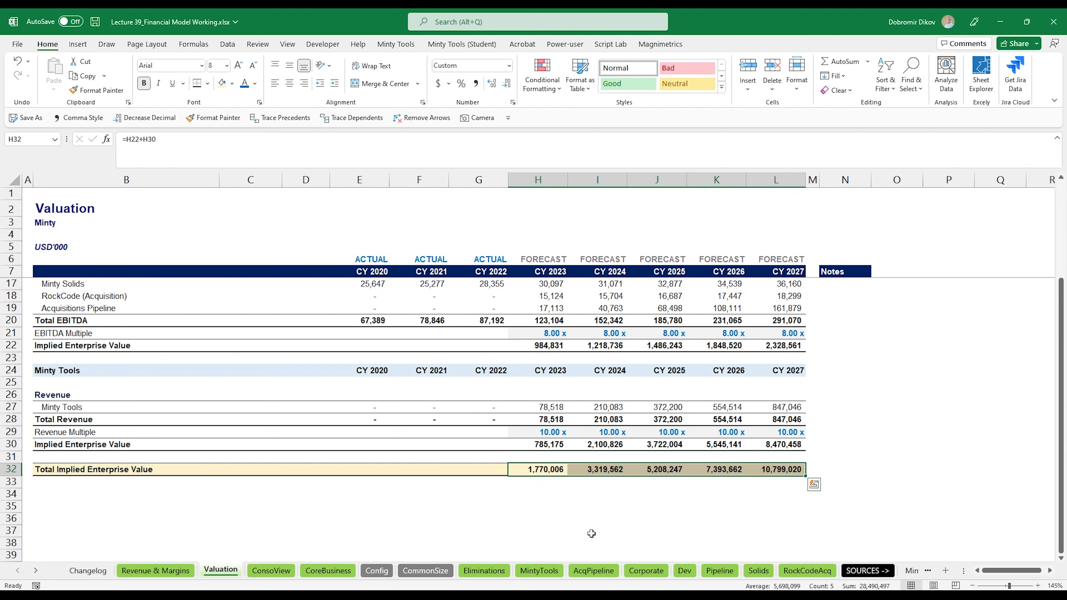
# Add the row labels "Cash" in B34 and "Debt" in B35.
pyautogui.press('Down')
pyautogui.press('Down')
pyautogui.press('Left')
pyautogui.press('Left')
pyautogui.press('Left')
pyautogui.press('Left')
pyautogui.press('Left')
pyautogui.press('Left')
pyautogui.write('Cas')
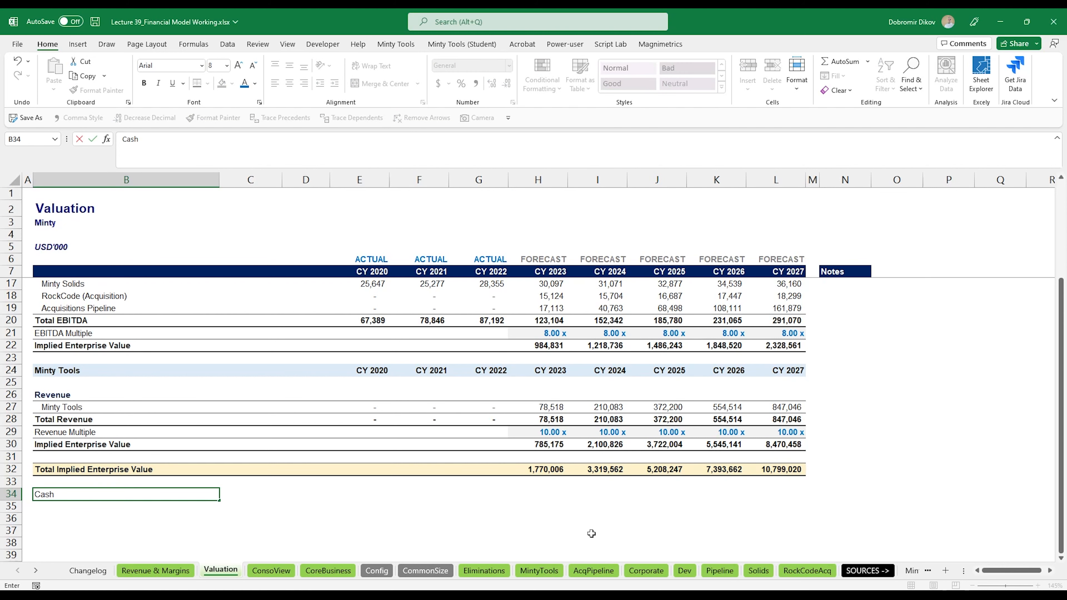
pyautogui.press('Return')
pyautogui.write('Debt')
pyautogui.press('Return')
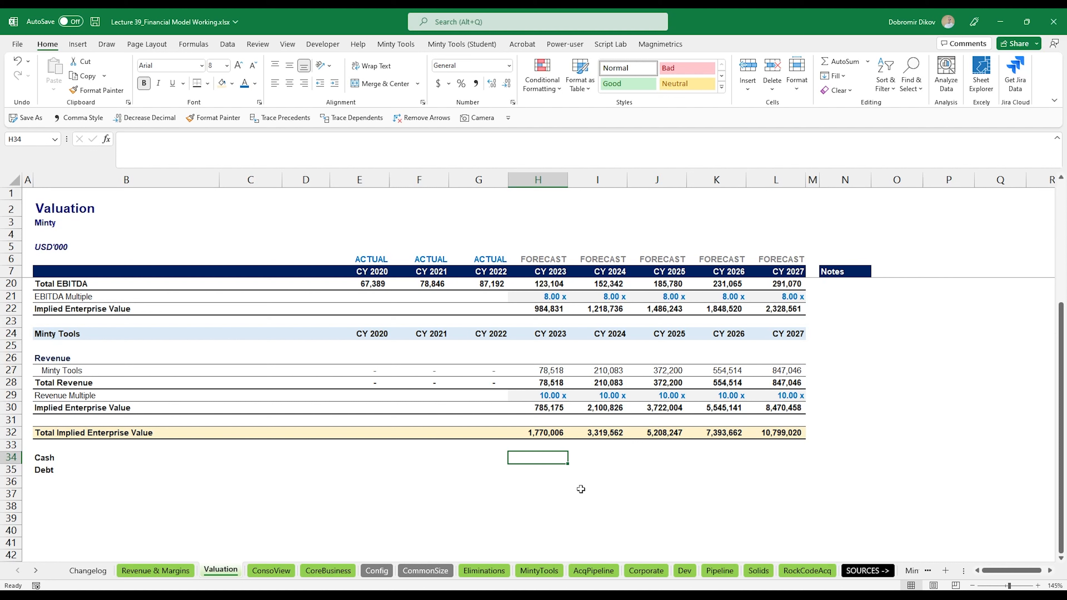
# Link cash in H34 to the consolidated balance sheet with =ConsoView!H42 and fill it across to L34.
pyautogui.write('=')
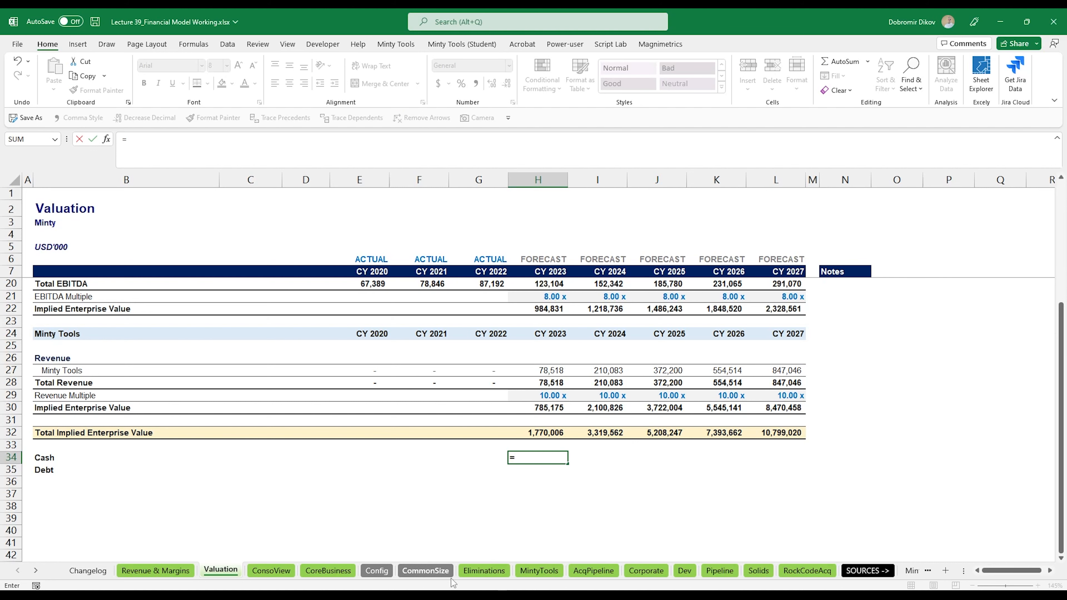
pyautogui.click(270, 571)
pyautogui.click(544, 444)
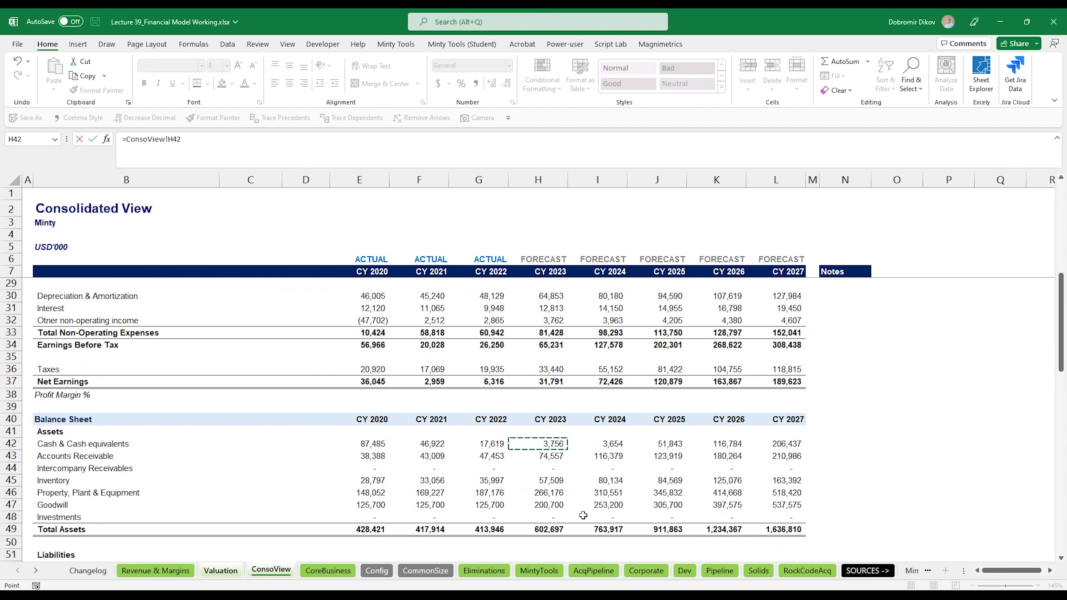
pyautogui.press('Return')
pyautogui.press('Up')
pyautogui.hotkey('shift', 'Right')
pyautogui.hotkey('shift', 'Right')
pyautogui.hotkey('shift', 'Right')
pyautogui.hotkey('shift', 'Right')
pyautogui.hotkey('ctrl', 'r')
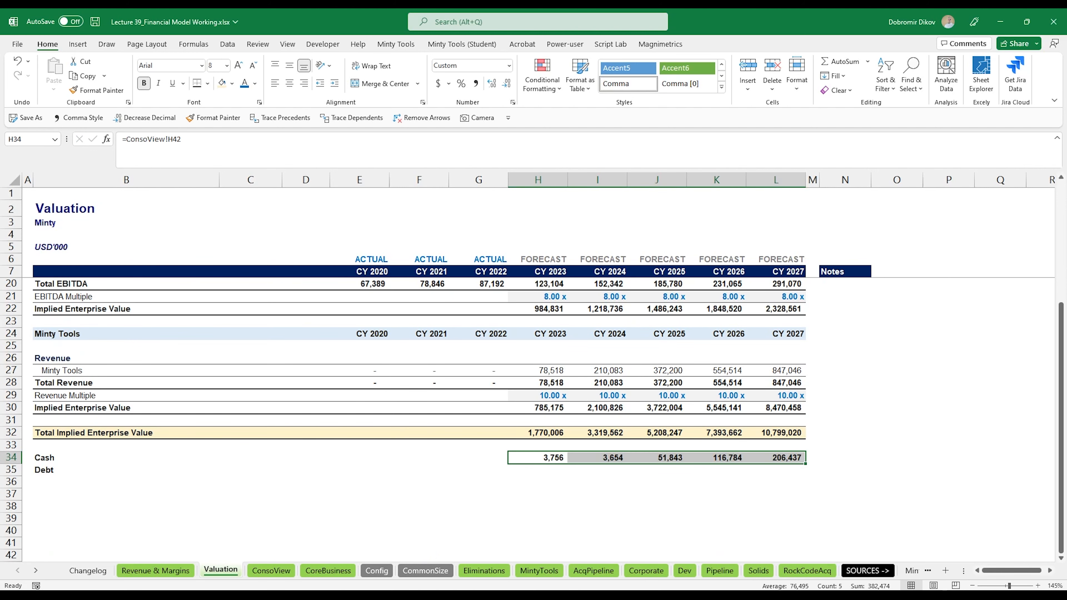
# Link debt in H35 to the consolidated balance sheet with =ConsoView!H54 and fill it across to L35.
pyautogui.hotkey('alt', 'Tab')
pyautogui.click(541, 476)
pyautogui.write('=')
pyautogui.click(271, 570)
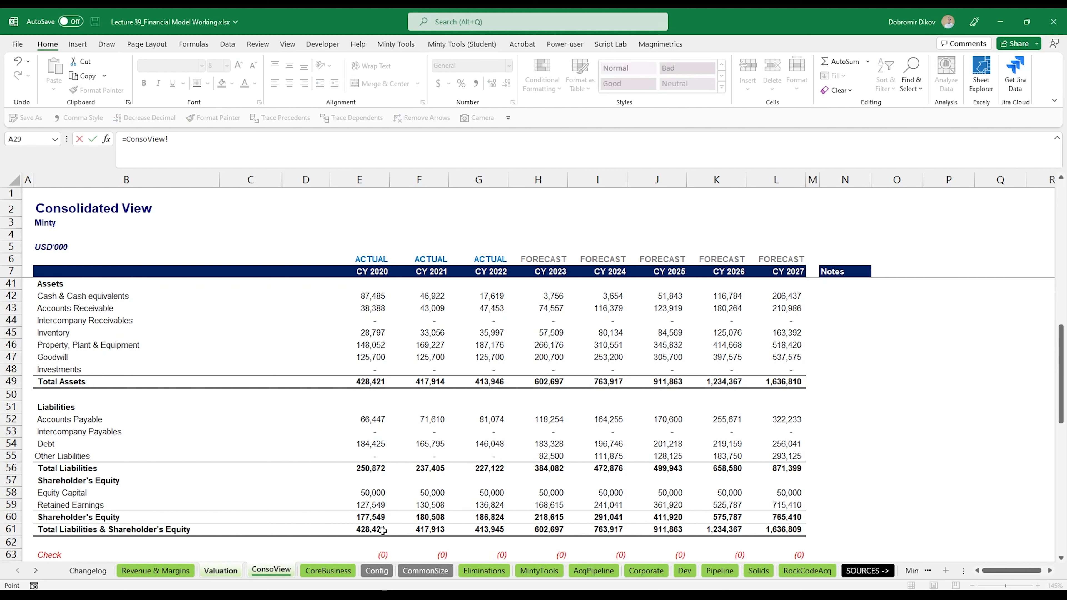
pyautogui.click(554, 457)
pyautogui.press('Up')
pyautogui.hotkey('ctrl', 'Return')
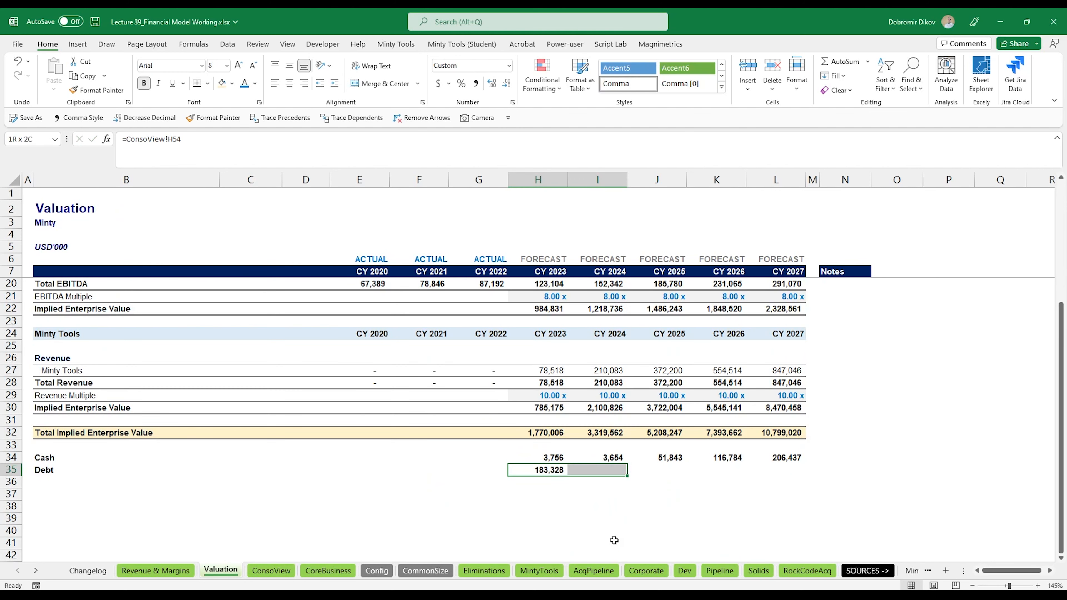
pyautogui.hotkey('shift', 'Right')
pyautogui.hotkey('shift', 'Right')
pyautogui.hotkey('shift', 'Right')
pyautogui.hotkey('shift', 'Right')
pyautogui.hotkey('ctrl', 'r')
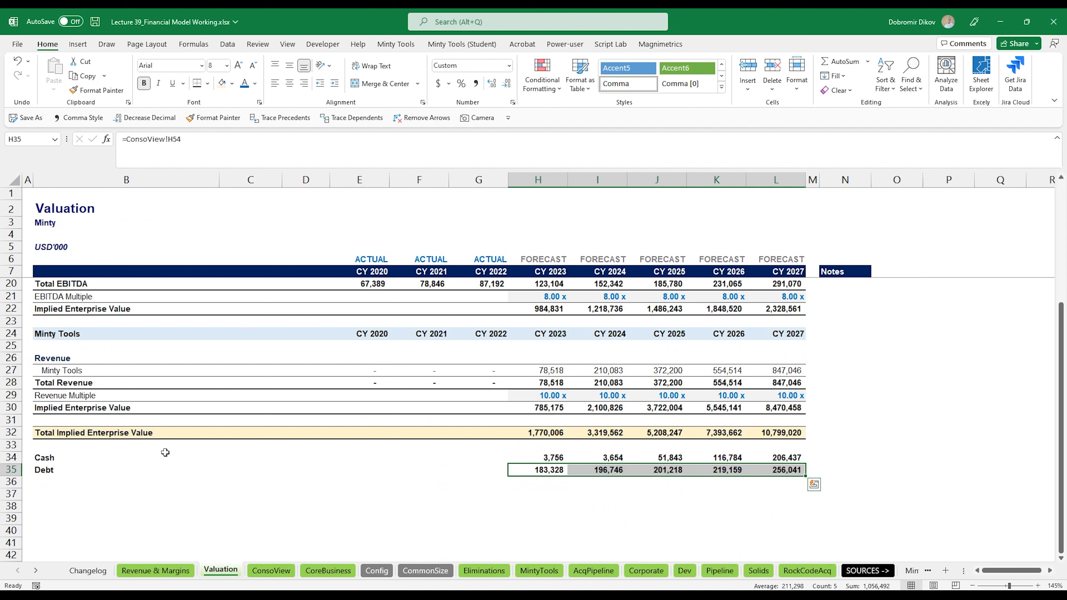
# Copy the formatting of B32:L32 to row 37 and label B37 "Total Implied Equity Value".
pyautogui.moveTo(91, 433); pyautogui.dragTo(767, 433)
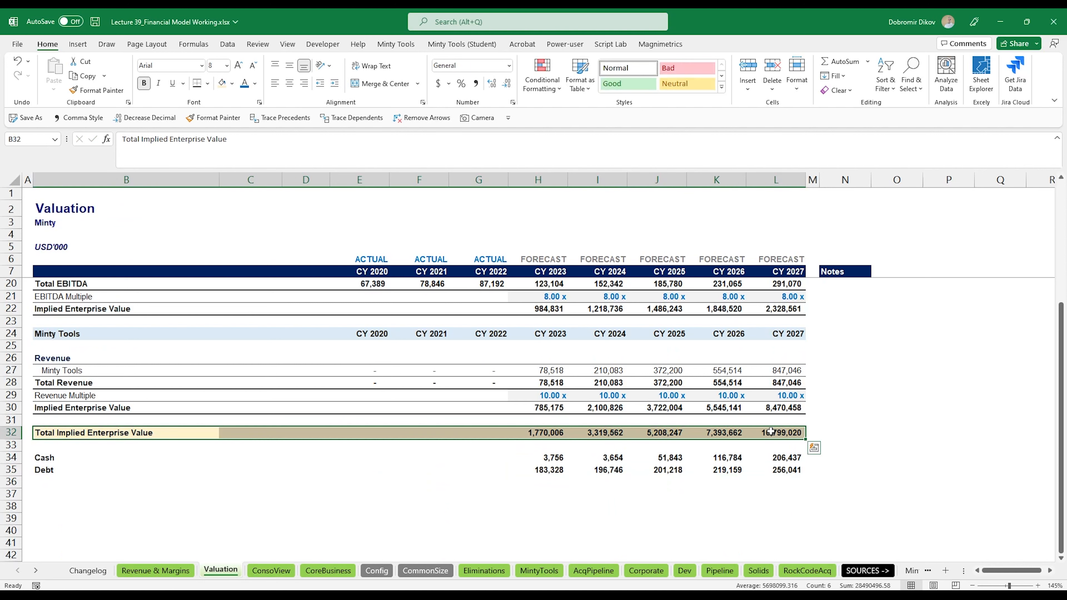
pyautogui.hotkey('alt', '4')
pyautogui.click(55, 498)
pyautogui.click(56, 498)
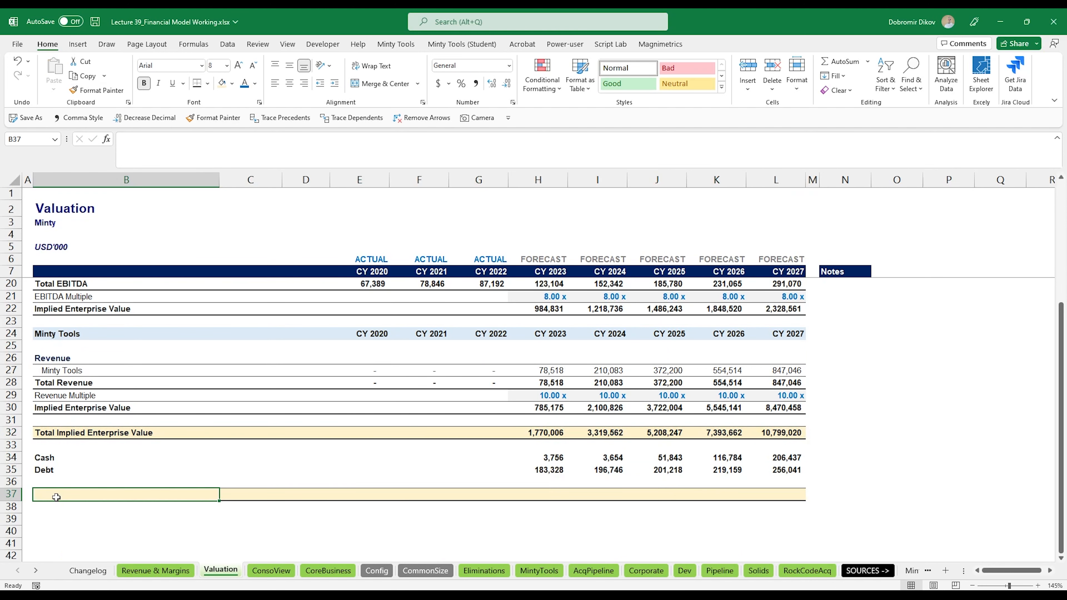
pyautogui.write('Total Im')
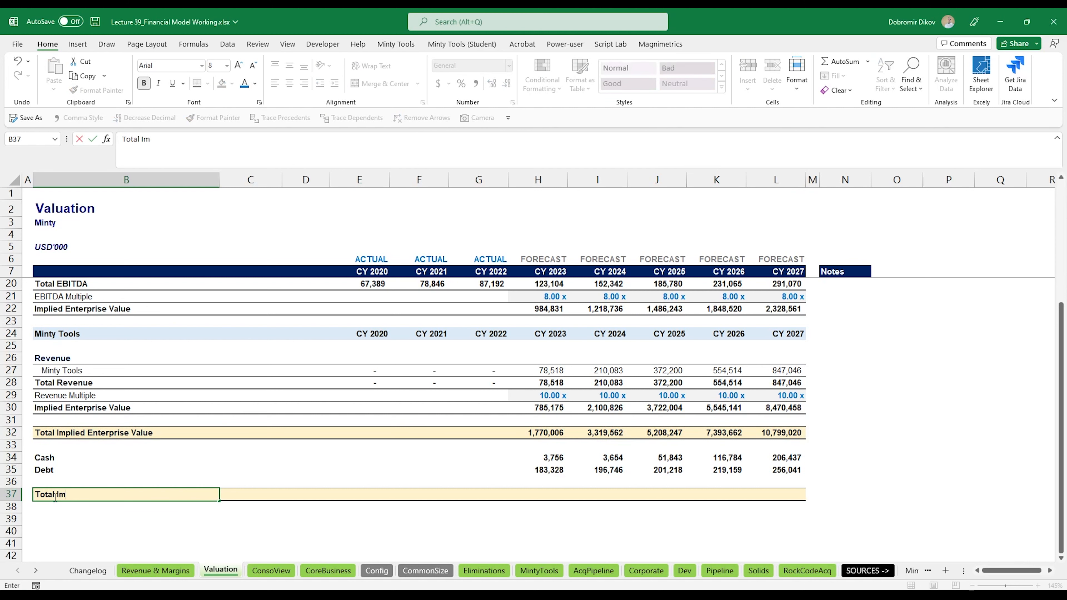
pyautogui.write('plied Equity Va')
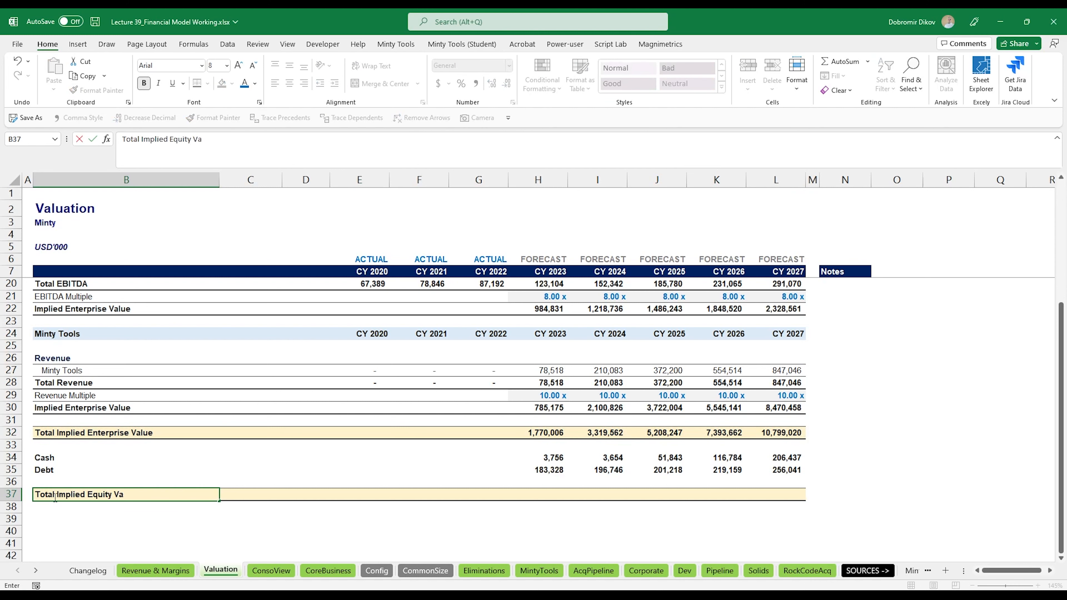
pyautogui.write('lue')
pyautogui.hotkey('ctrl', 'Return')
# Enter =H32-(H35-H34) in H37 to calculate equity value as total enterprise value less net debt.
pyautogui.press('Right')
pyautogui.press('Right')
pyautogui.press('Right')
pyautogui.press('Right')
pyautogui.press('Right')
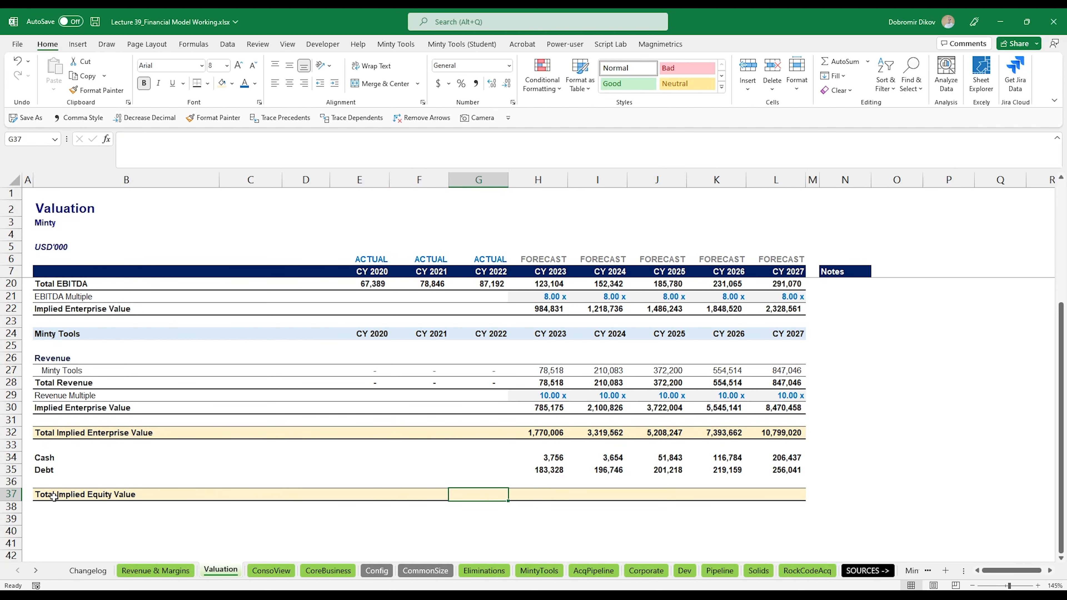
pyautogui.press('Right')
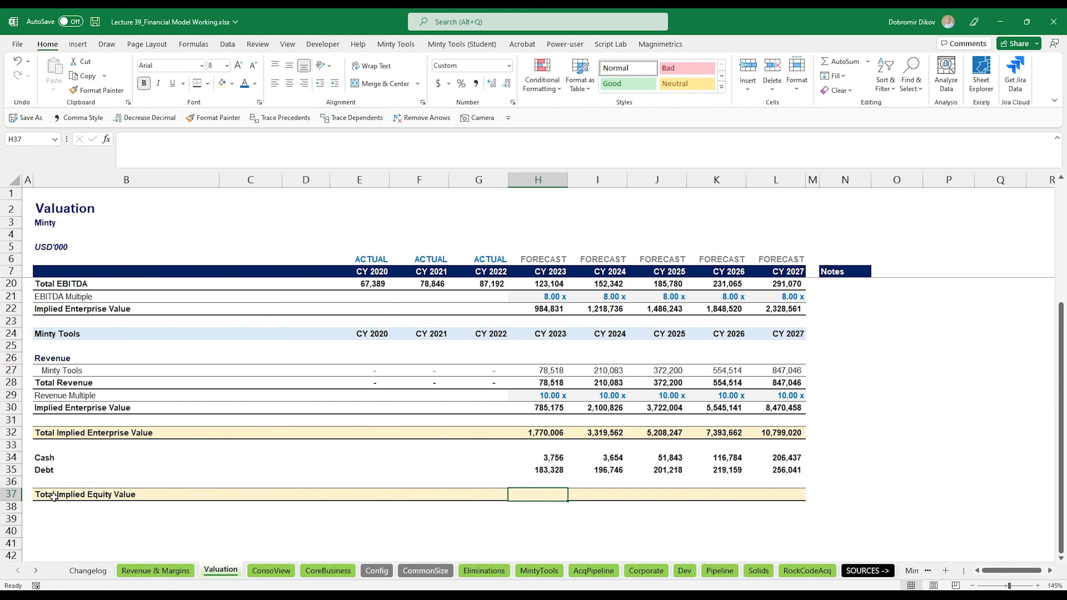
pyautogui.write('=')
pyautogui.press('Up')
pyautogui.press('Up')
pyautogui.press('Up')
pyautogui.press('Up')
pyautogui.press('Up')
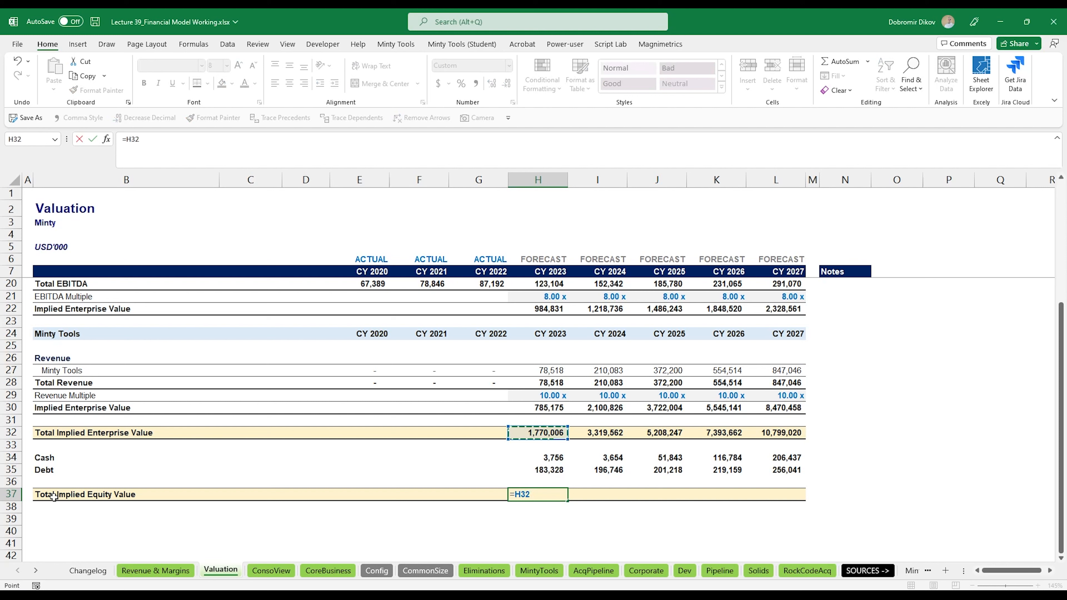
pyautogui.write('-(')
pyautogui.press('Up')
pyautogui.press('Up')
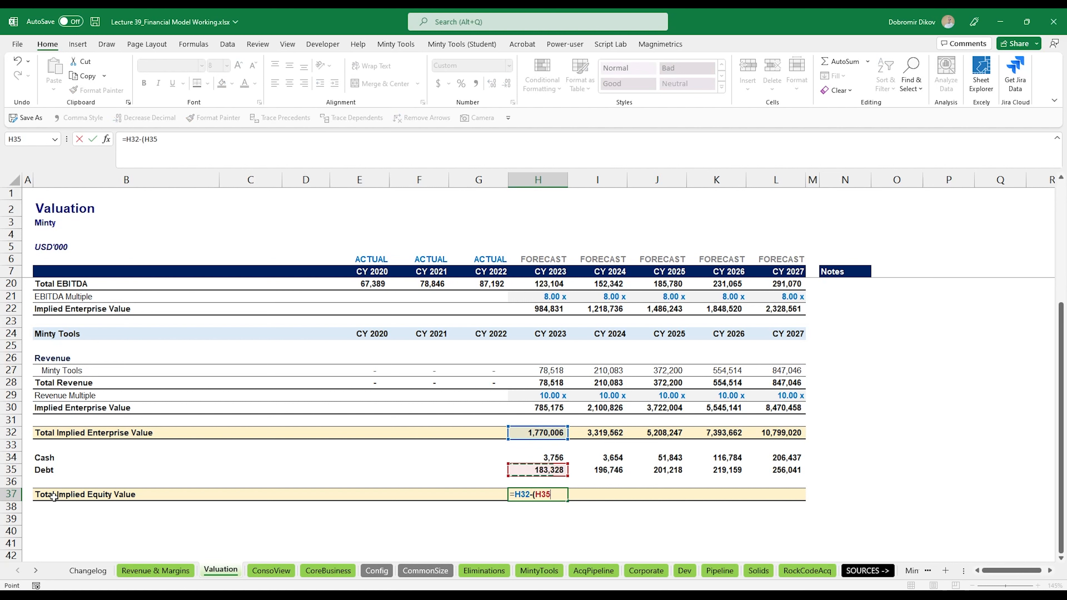
pyautogui.write('-')
pyautogui.press('Up')
pyautogui.press('Up')
pyautogui.press('Up')
pyautogui.write(')')
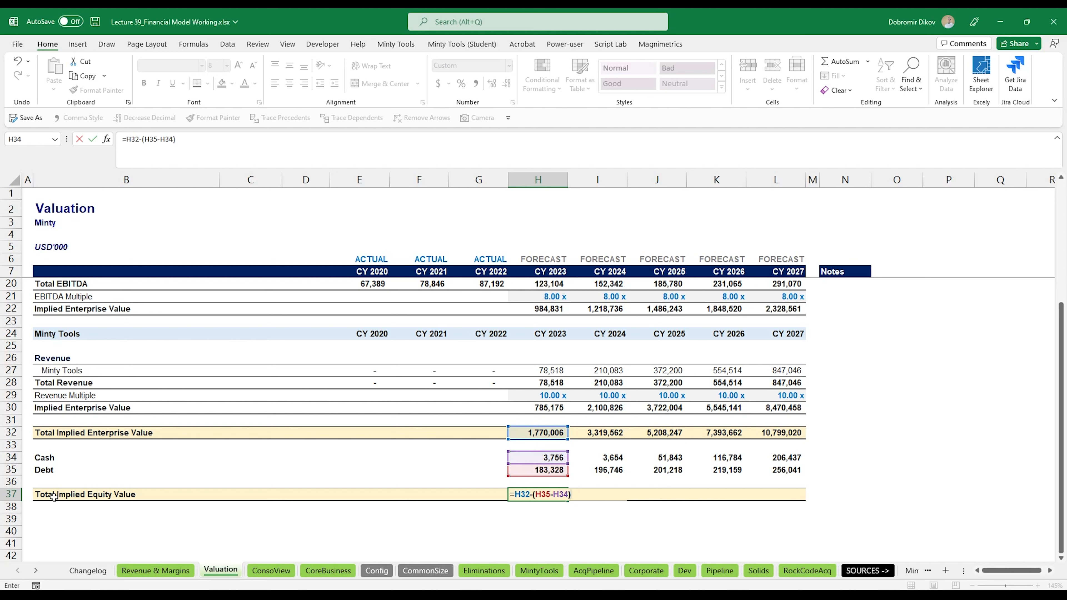
pyautogui.press('Return')
# Fill the total implied equity value formula from H37 across to L37.
pyautogui.press('Up')
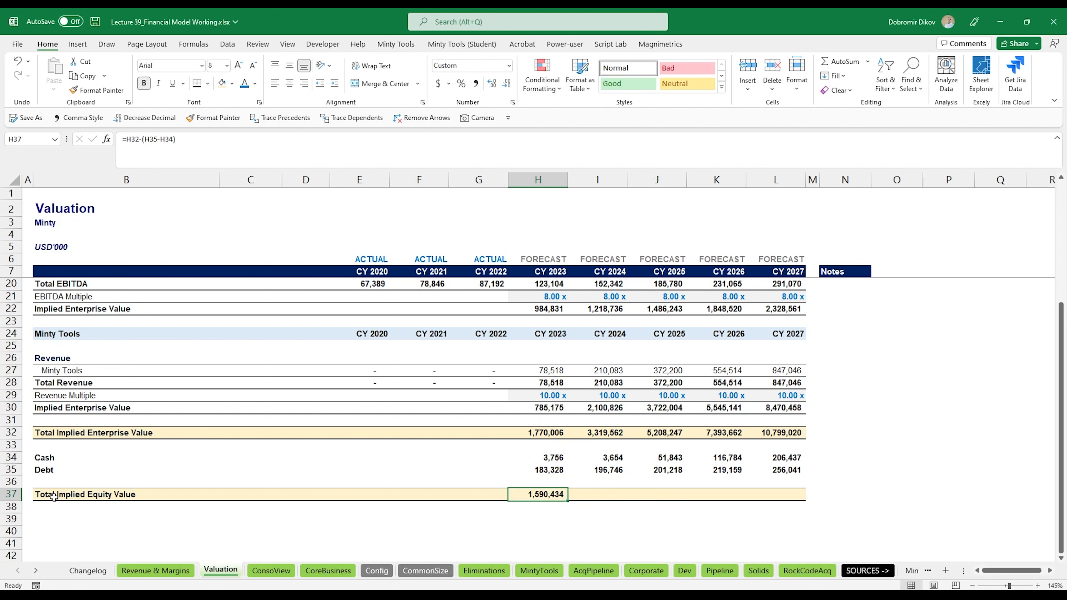
pyautogui.hotkey('shift', 'Right')
pyautogui.hotkey('shift', 'Right')
pyautogui.hotkey('shift', 'Right')
pyautogui.hotkey('shift', 'Right')
pyautogui.hotkey('ctrl', 'r')
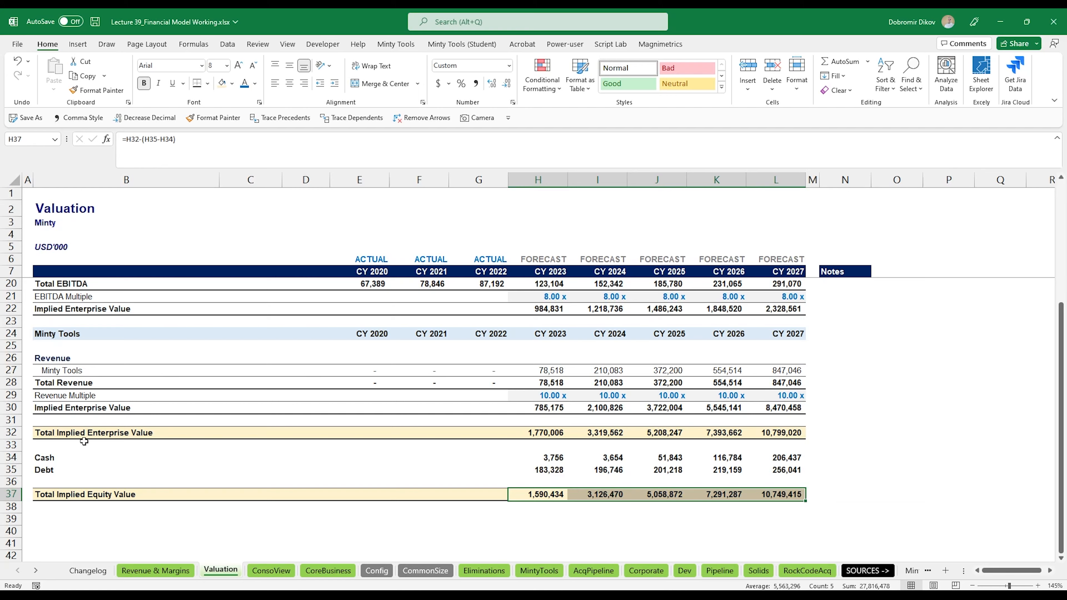
pyautogui.scroll(4, 85, 441)
pyautogui.scroll(-3, 153, 452)
pyautogui.click(479, 493)
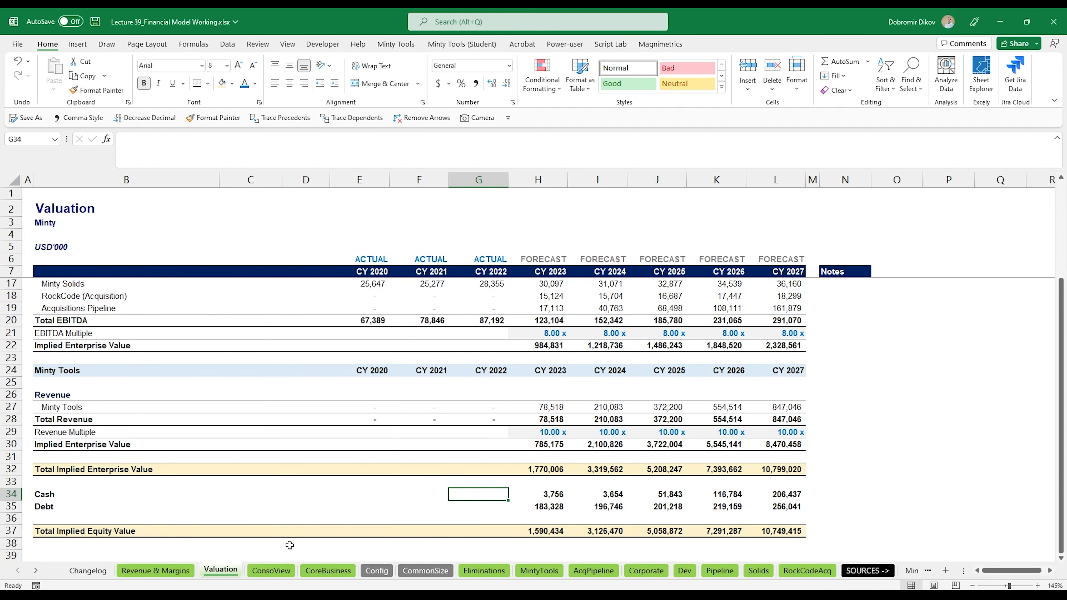